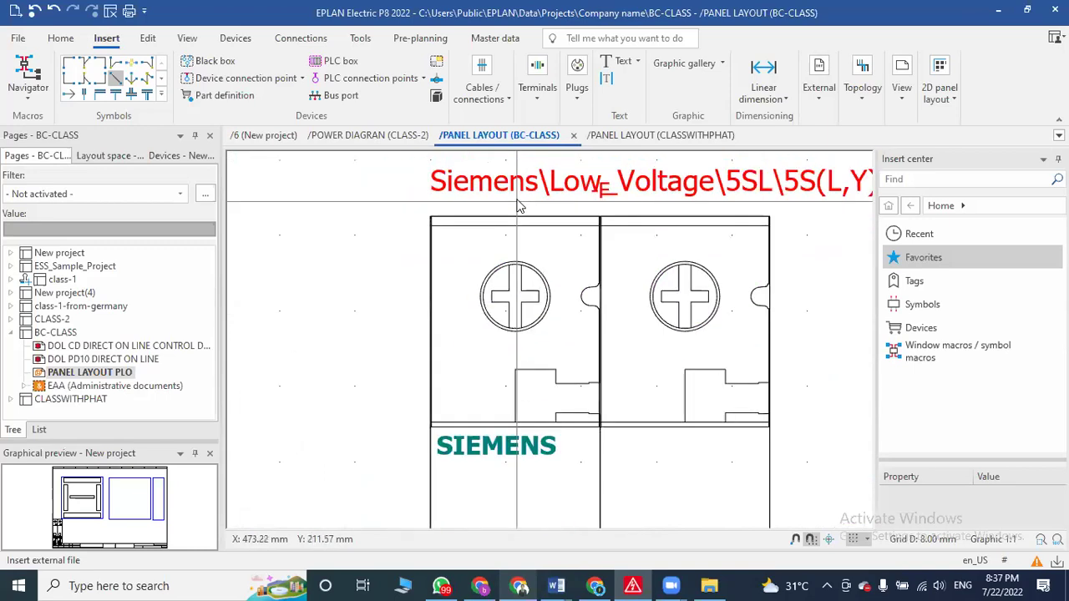
scroll(506, 413, down, 6)
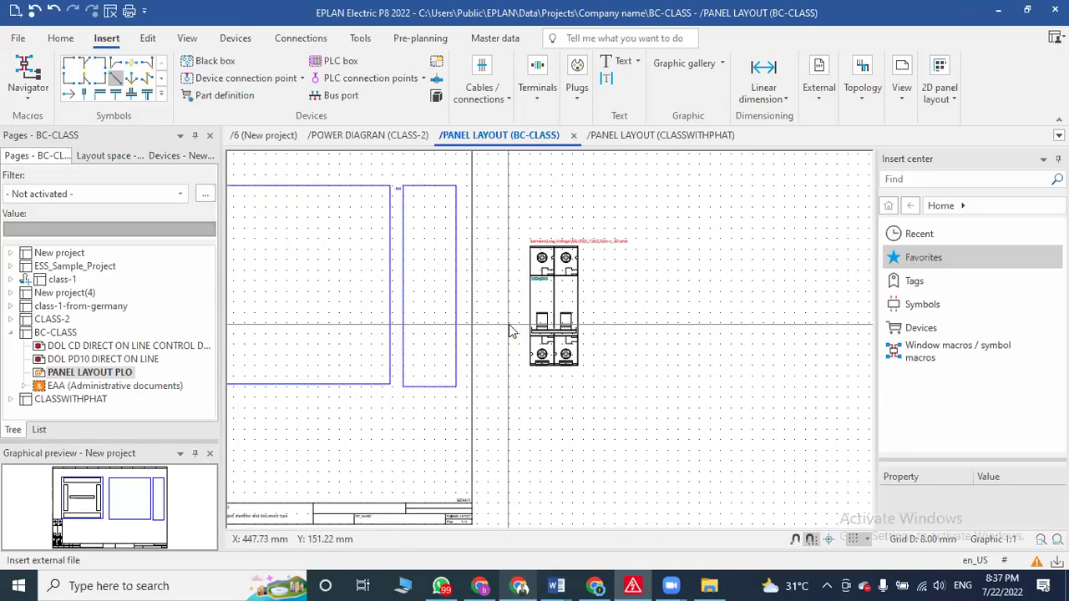
scroll(510, 332, down, 3)
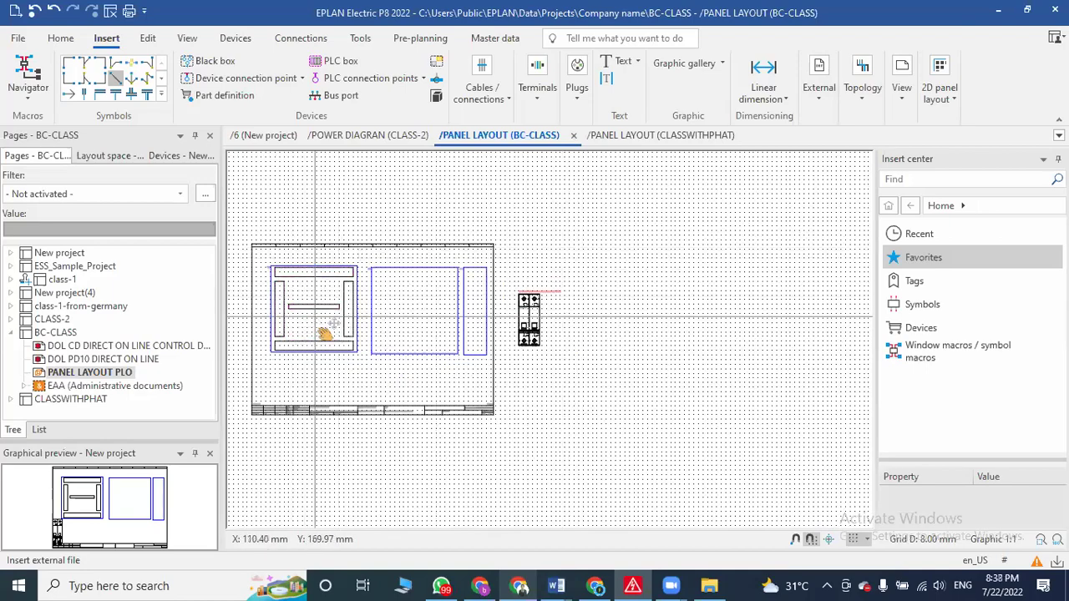
middle_drag(320, 326, 395, 337)
scroll(632, 363, up, 5)
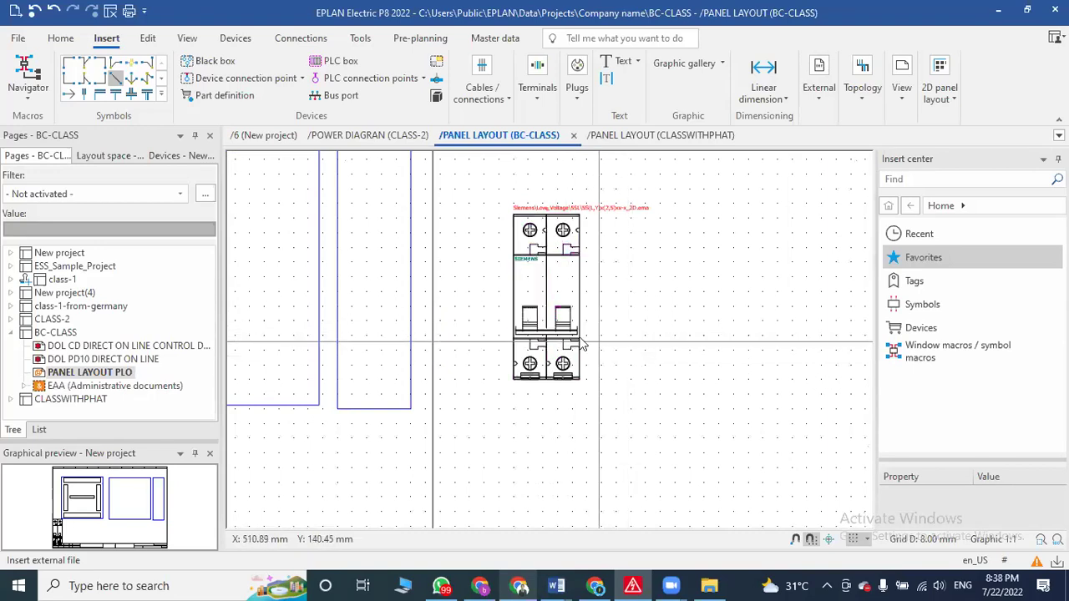
drag(568, 334, 591, 311)
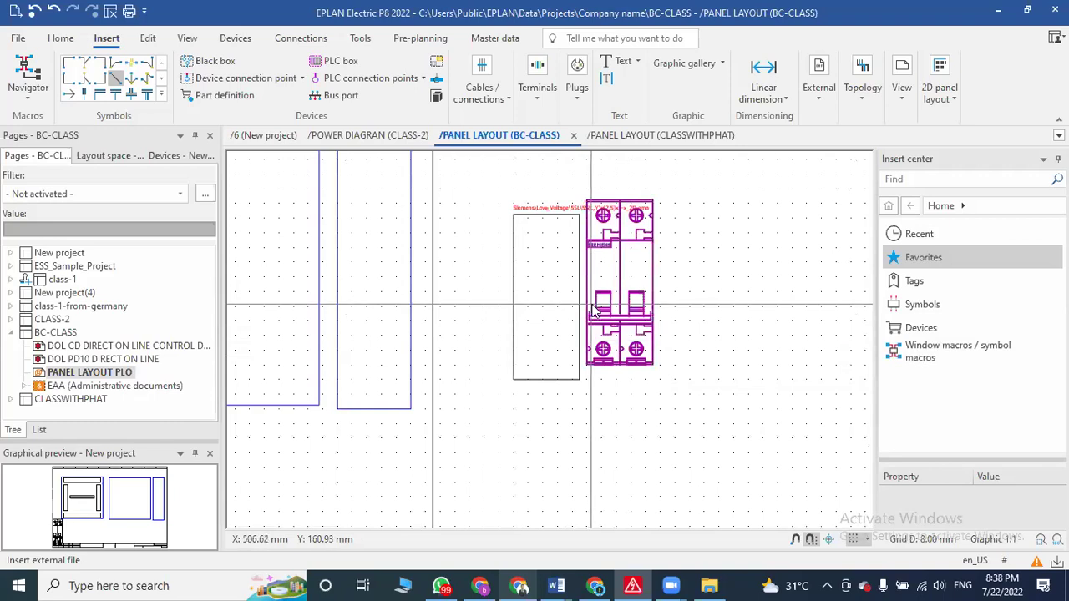
key(Escape)
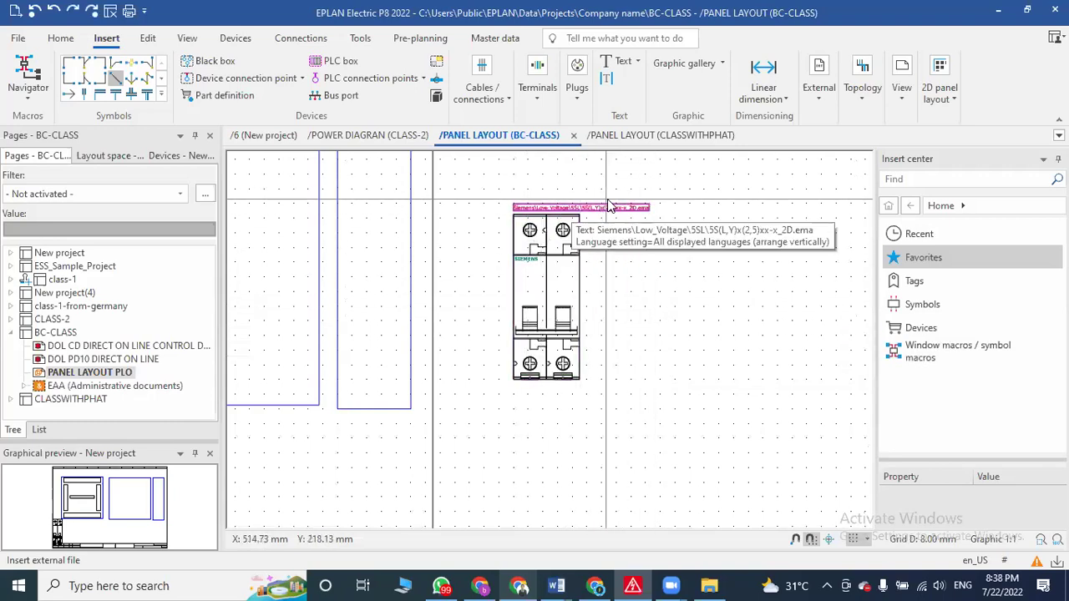
- Delete the red macro file-path text above the two-pole Siemens breaker
scroll(620, 229, up, 3)
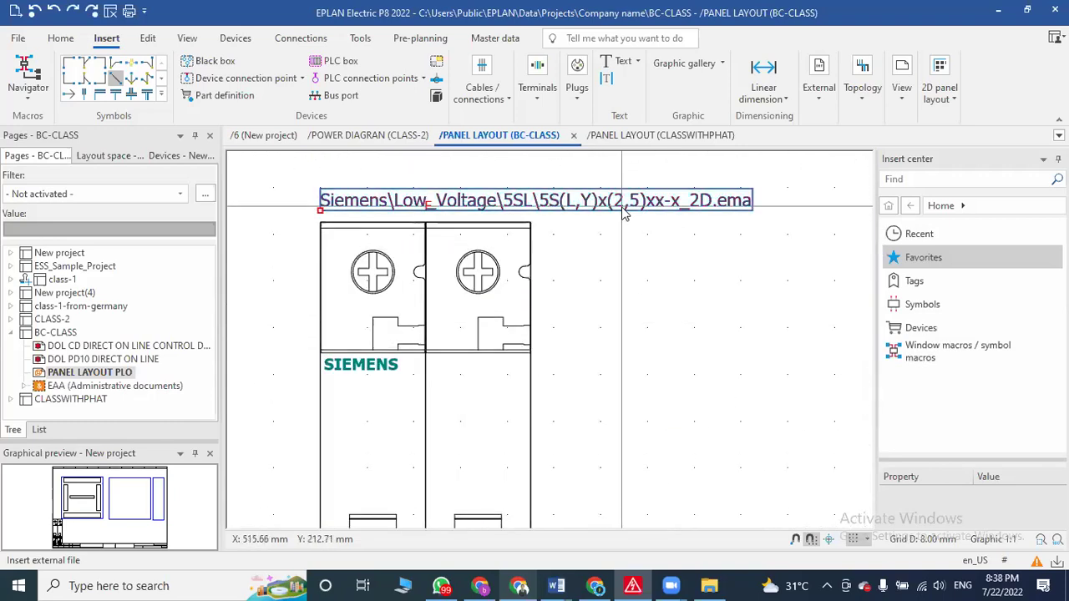
scroll(622, 215, down, 3)
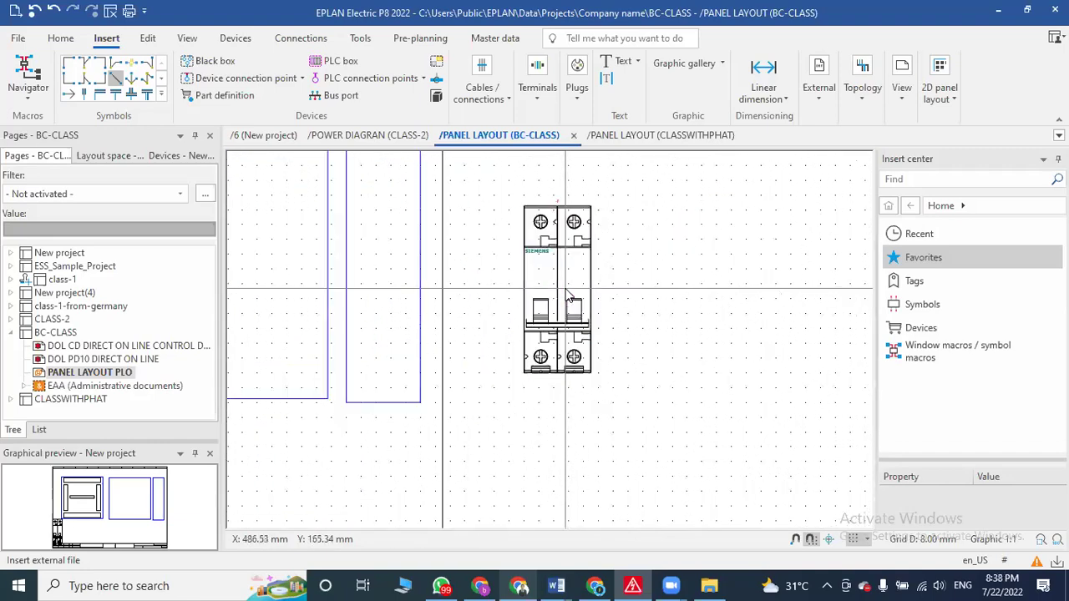
- Switch to File Explorer and go up from the 5S(L,Y)x(2,5)xx-x_2D folder to Downloads
click(708, 585)
click(72, 53)
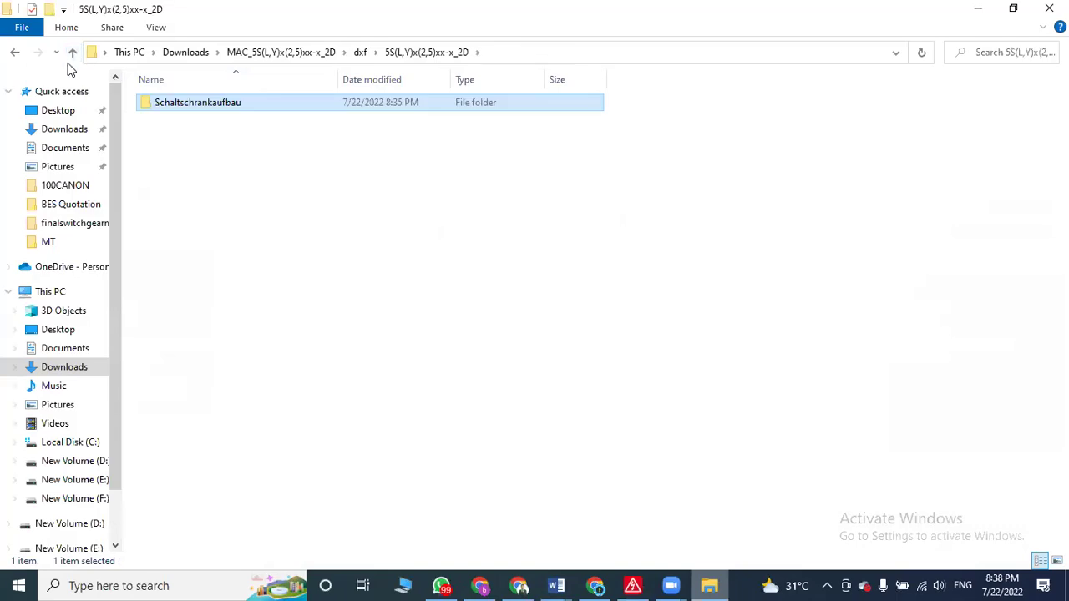
click(73, 53)
click(72, 53)
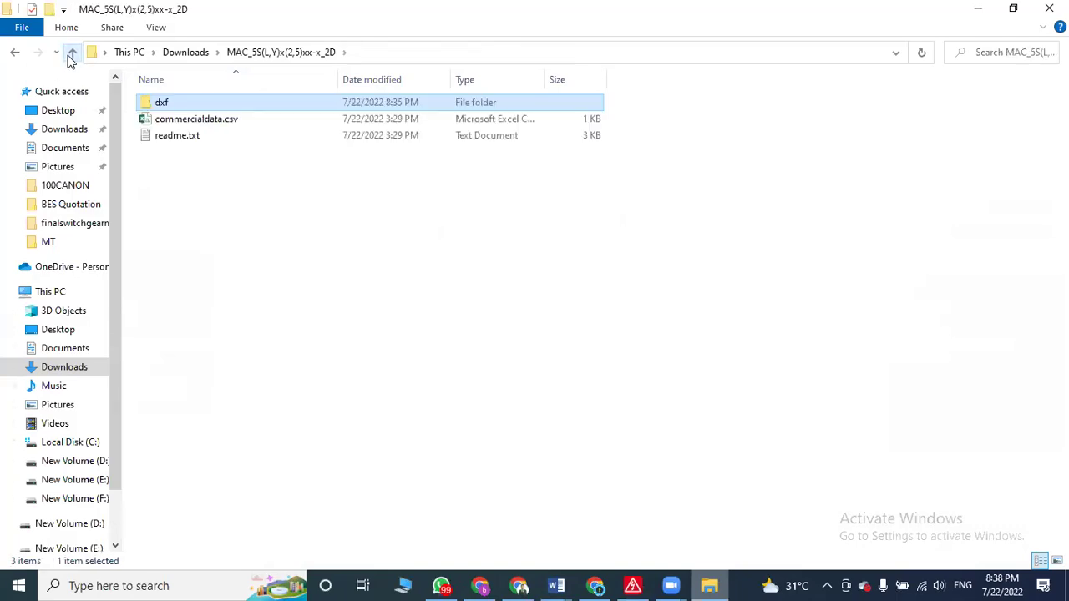
click(72, 53)
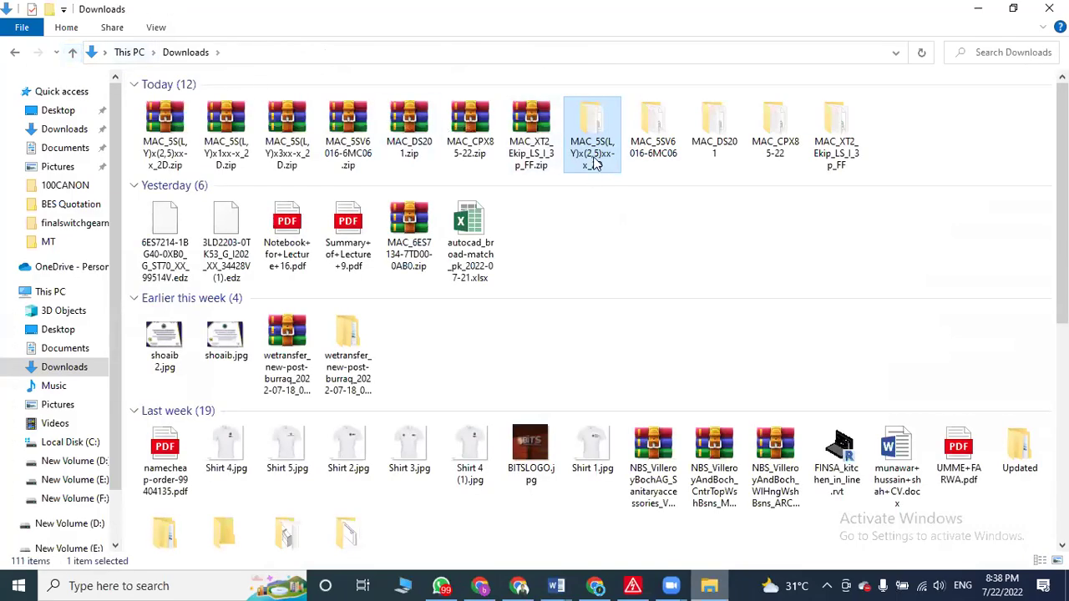
- Extract MAC_5S(L,Y)x1xx-x_2D.zip into its own folder in Downloads
click(230, 141)
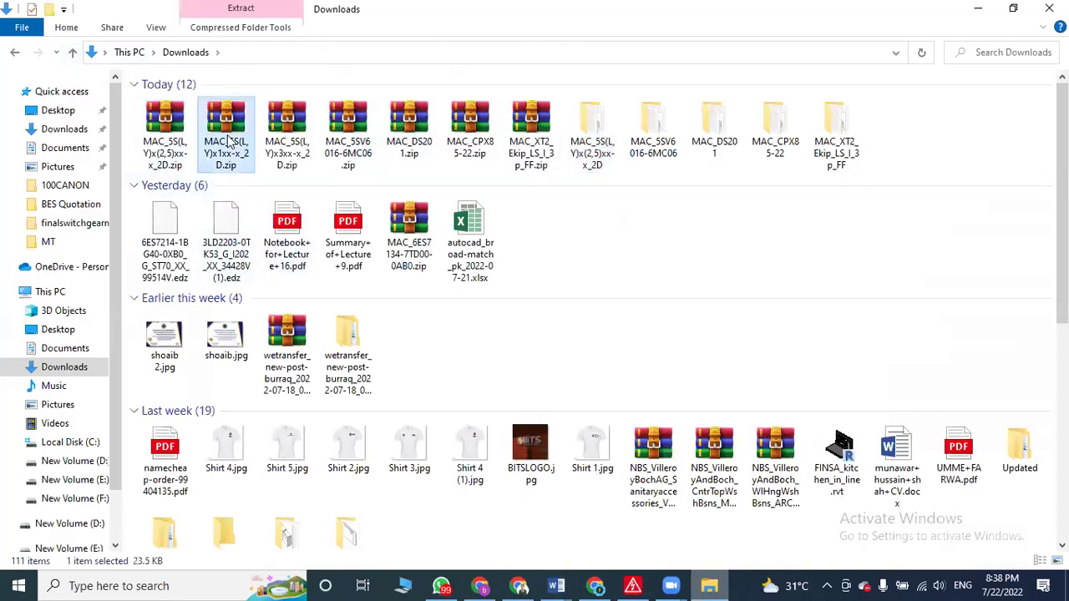
right_click(228, 139)
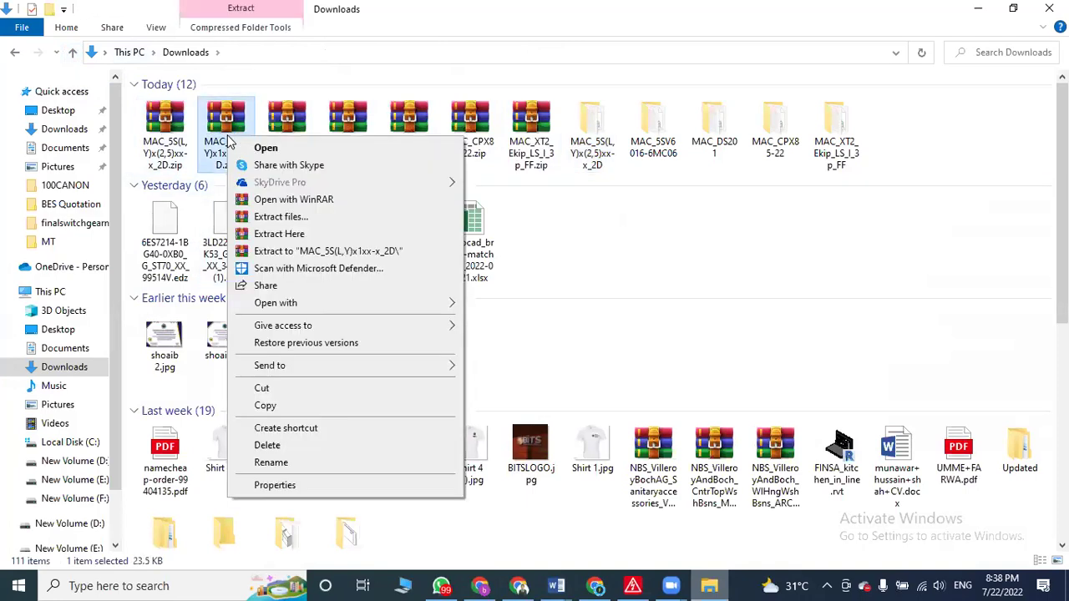
click(284, 219)
click(575, 470)
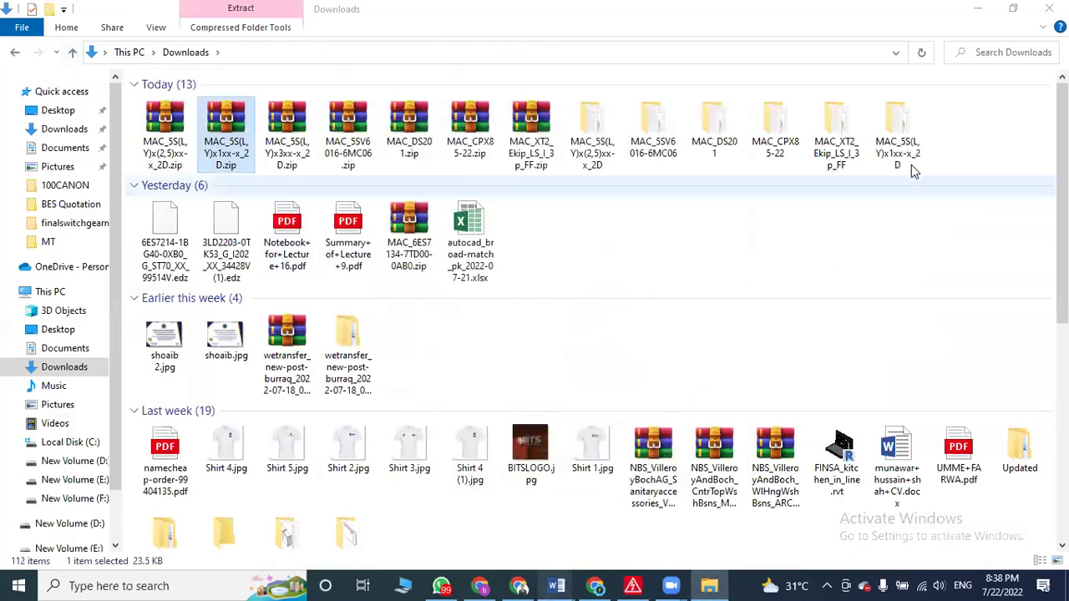
- Open the extracted folder down to dxf > 5S(L,Y)x1xx-x_2D > Schaltschrankaufbau and select 5S(L,Y)x1xx-x_2D_A6.dxf
double_click(913, 151)
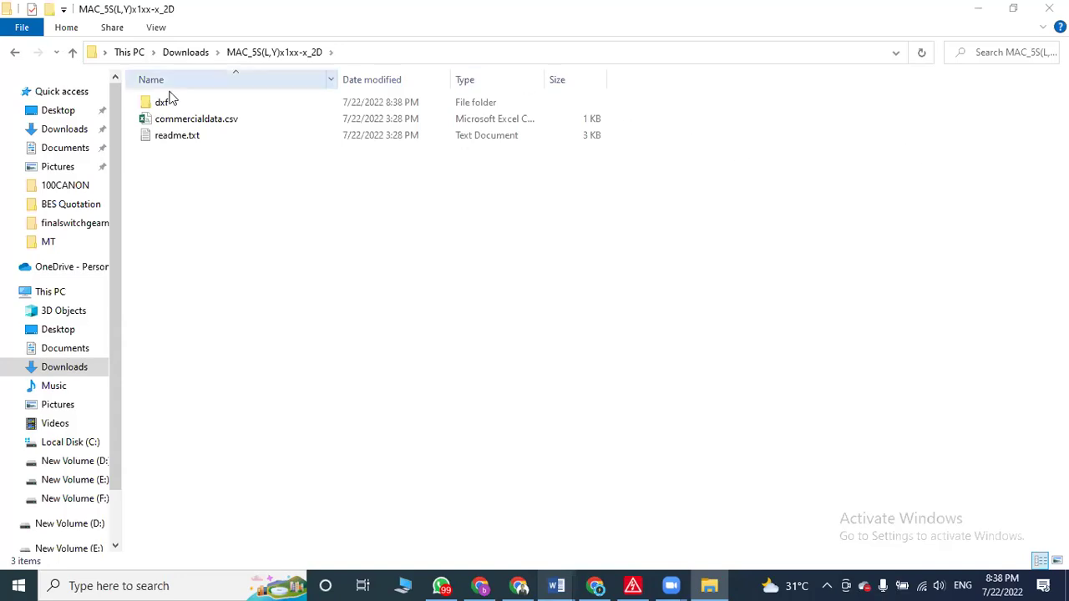
click(203, 120)
double_click(200, 105)
double_click(200, 105)
double_click(200, 105)
click(200, 106)
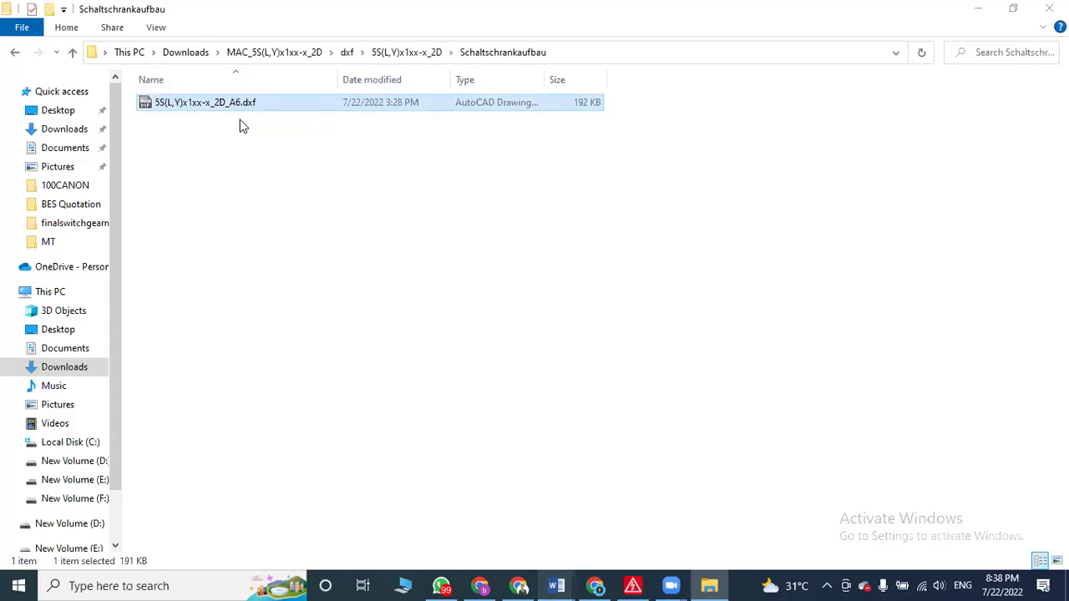
- Import 5S(L,Y)x1xx-x_2D_A6.dxf into the EPLAN panel layout at 1:1 scale and place it just beside the two-pole breaker
drag(236, 109, 652, 290)
click(556, 364)
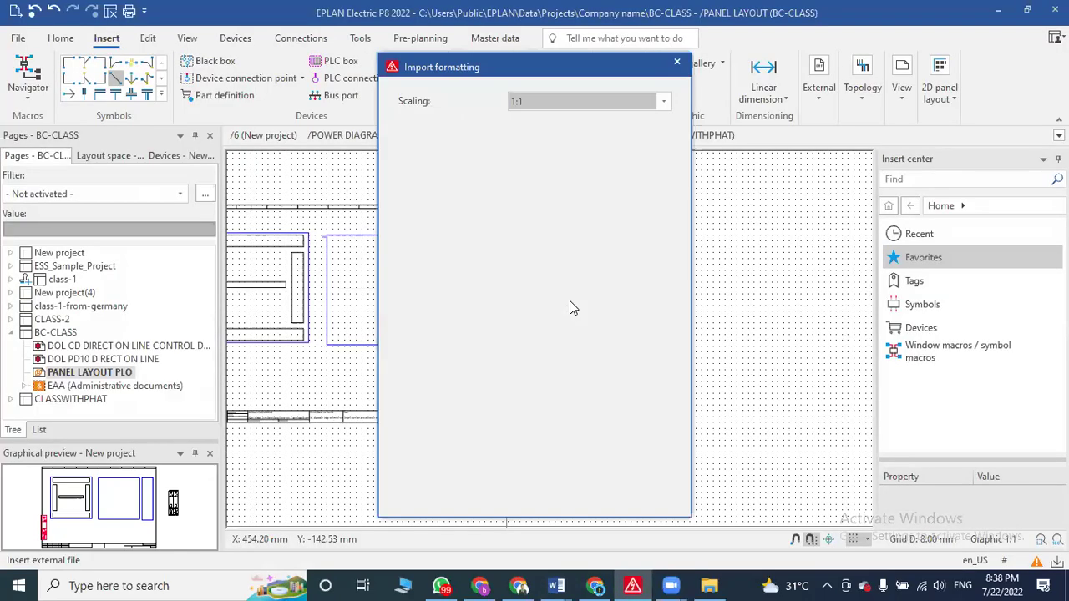
click(531, 486)
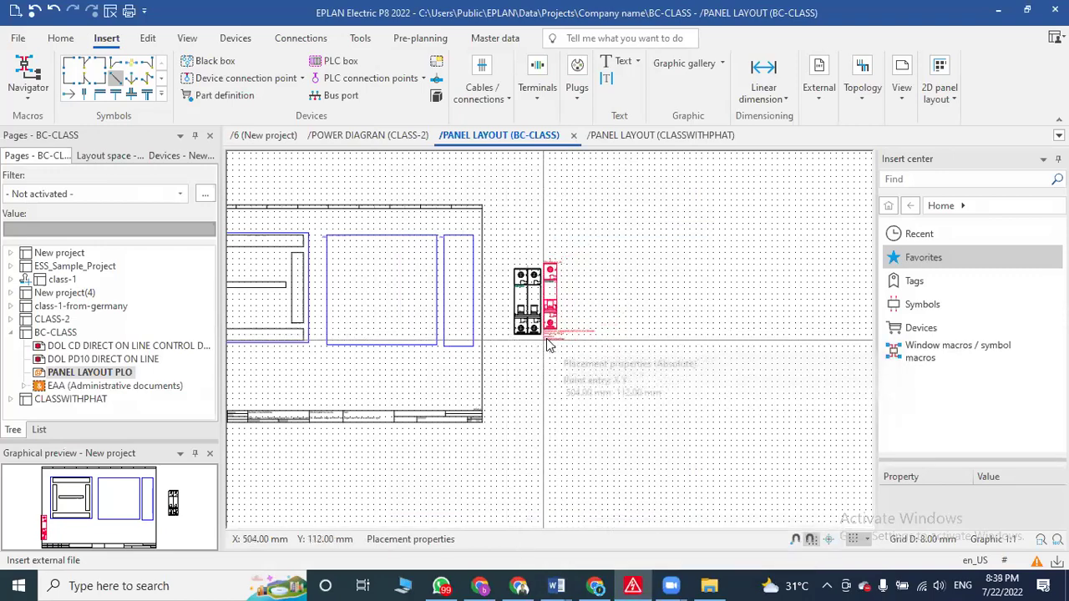
scroll(553, 346, up, 2)
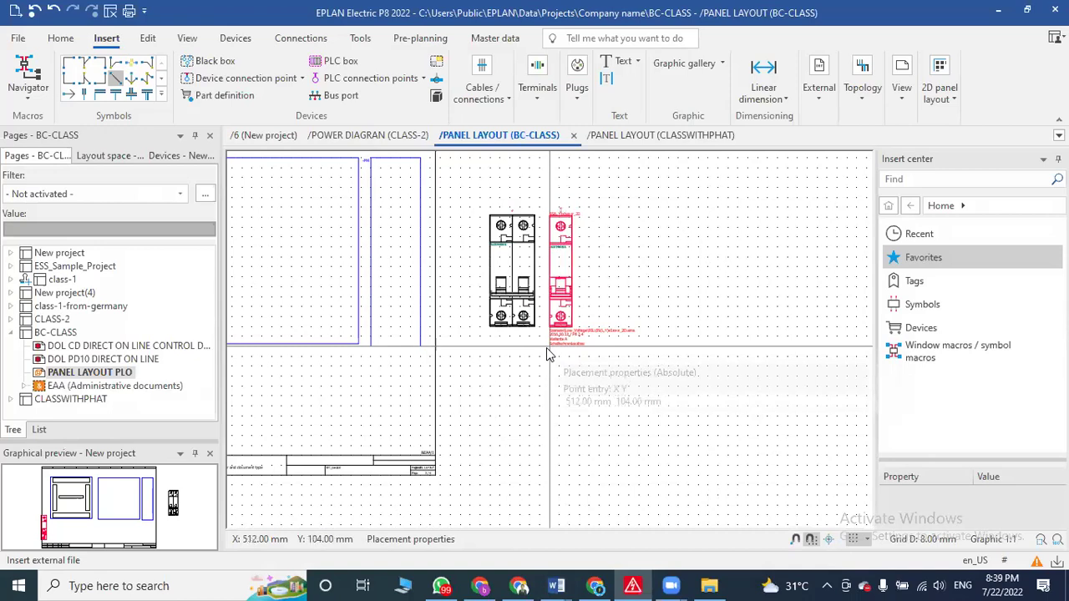
scroll(538, 349, up, 2)
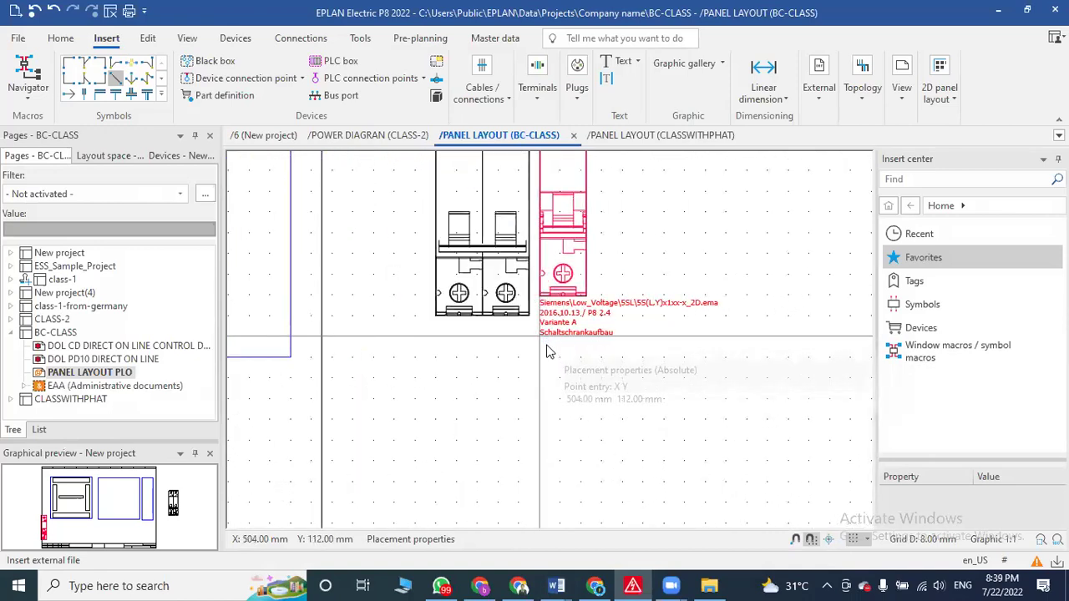
scroll(556, 424, up, 3)
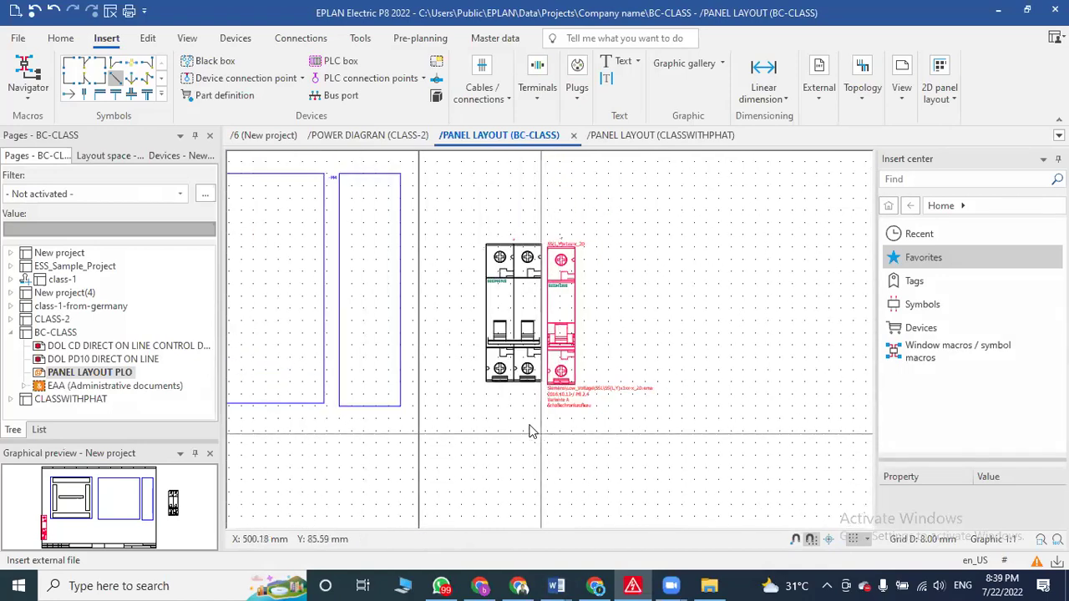
- Delete the 5S(L,Y)x1xx-x_2D label above the single-pole Siemens breaker
scroll(643, 252, down, 2)
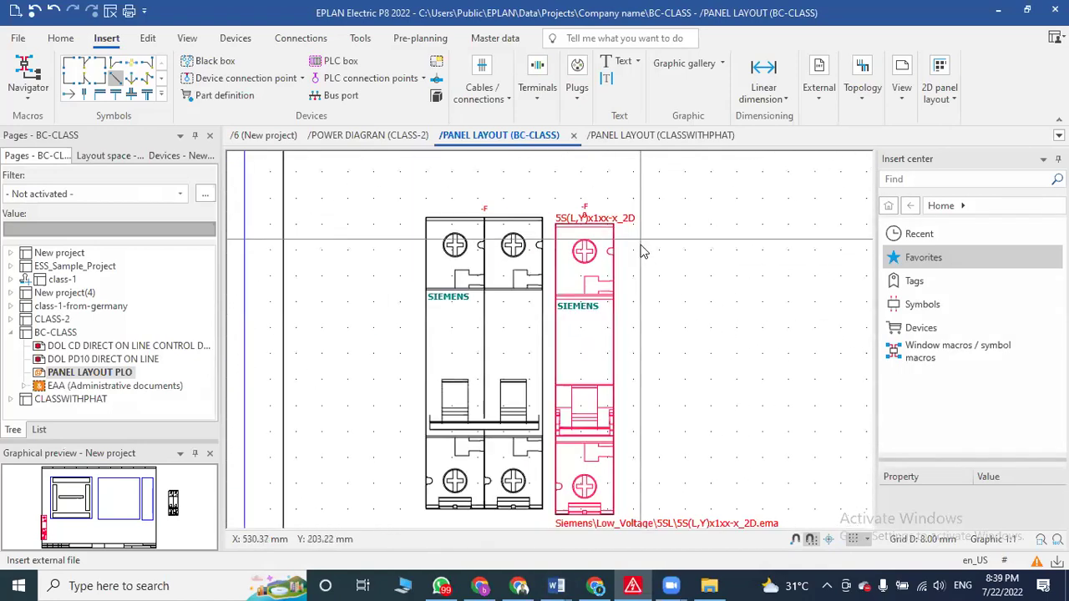
scroll(643, 252, down, 2)
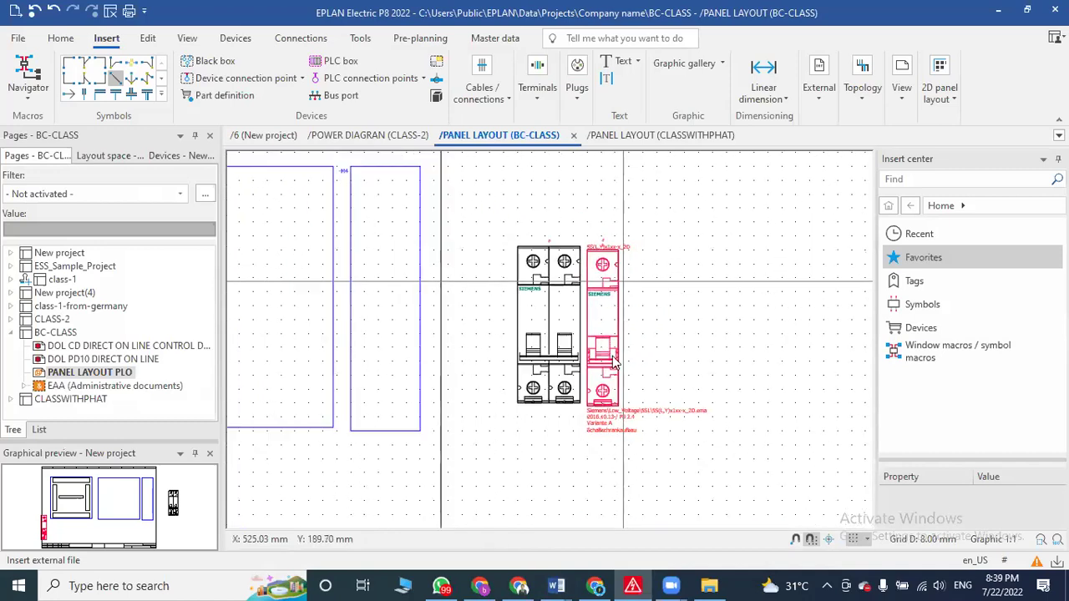
scroll(530, 284, up, 3)
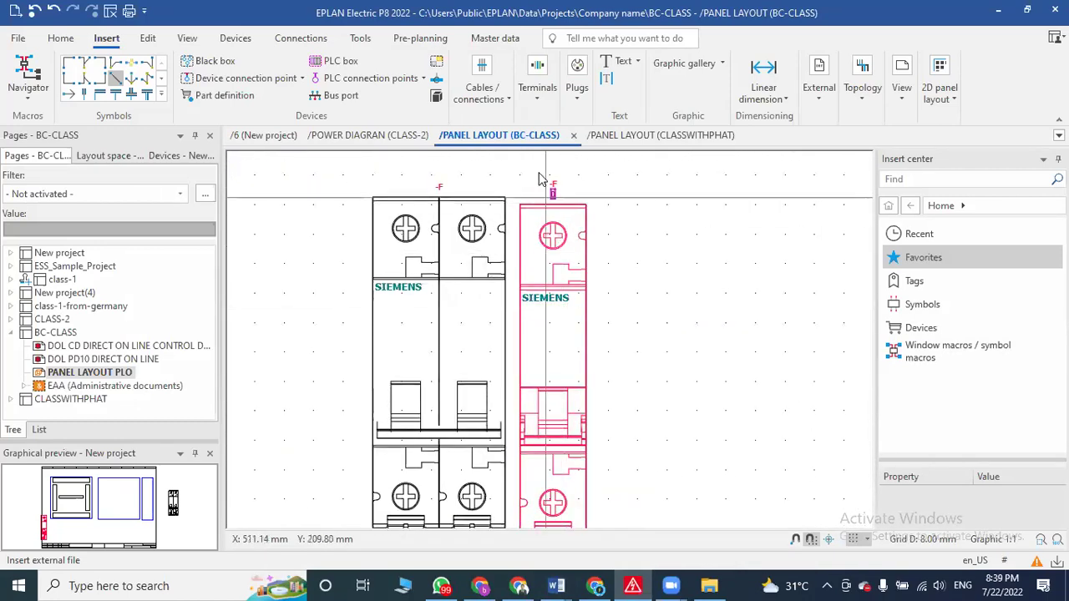
scroll(551, 442, down, 2)
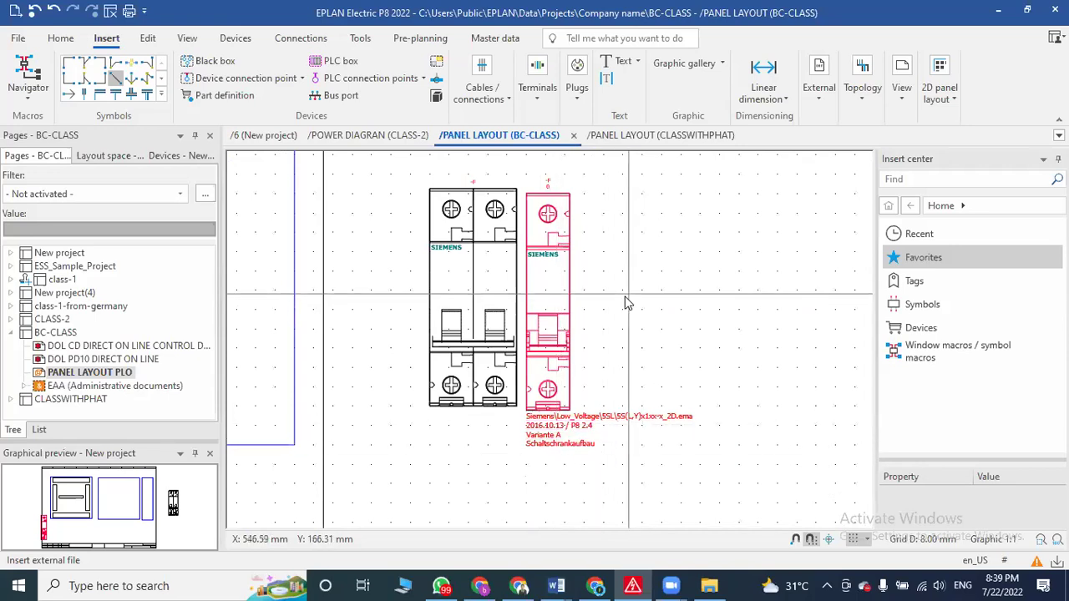
- Switch to the browser to view the electrical panel layout reference image, and return to the EPLAN panel layout
click(548, 216)
drag(553, 239, 549, 244)
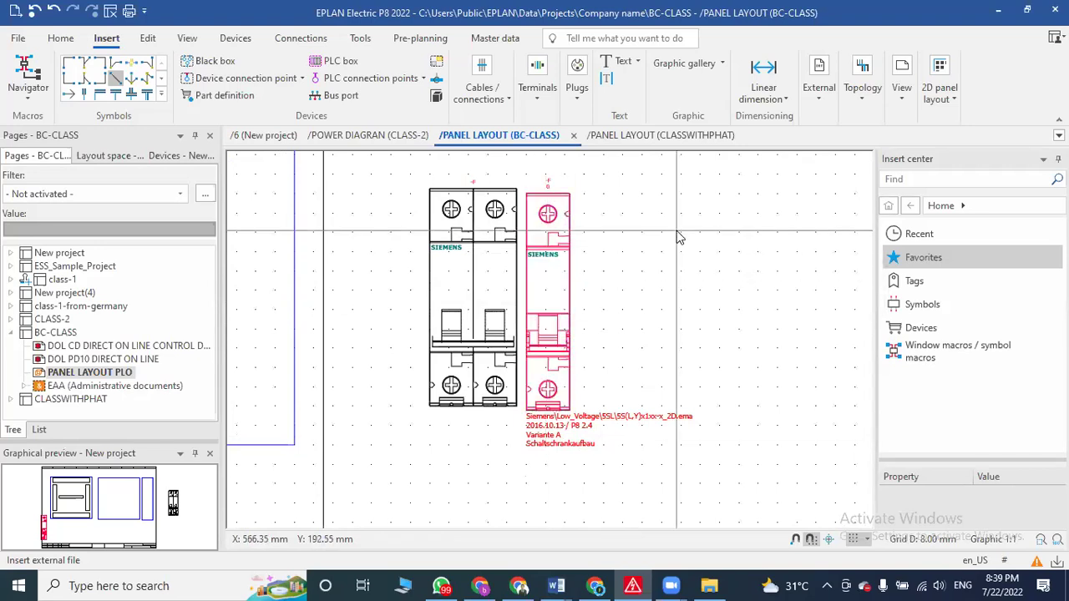
key(alt+Tab)
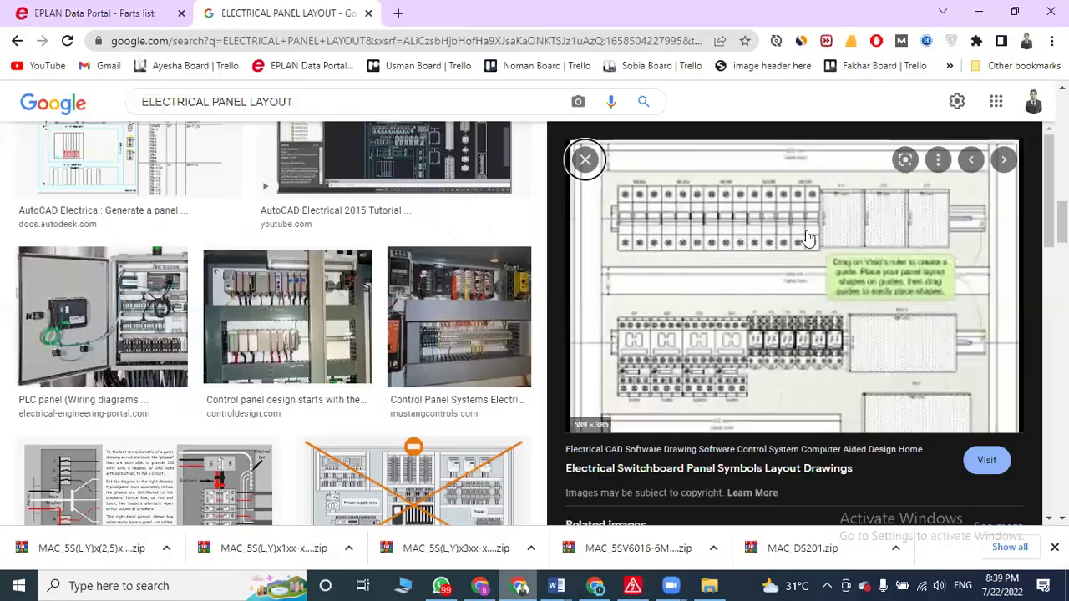
click(978, 12)
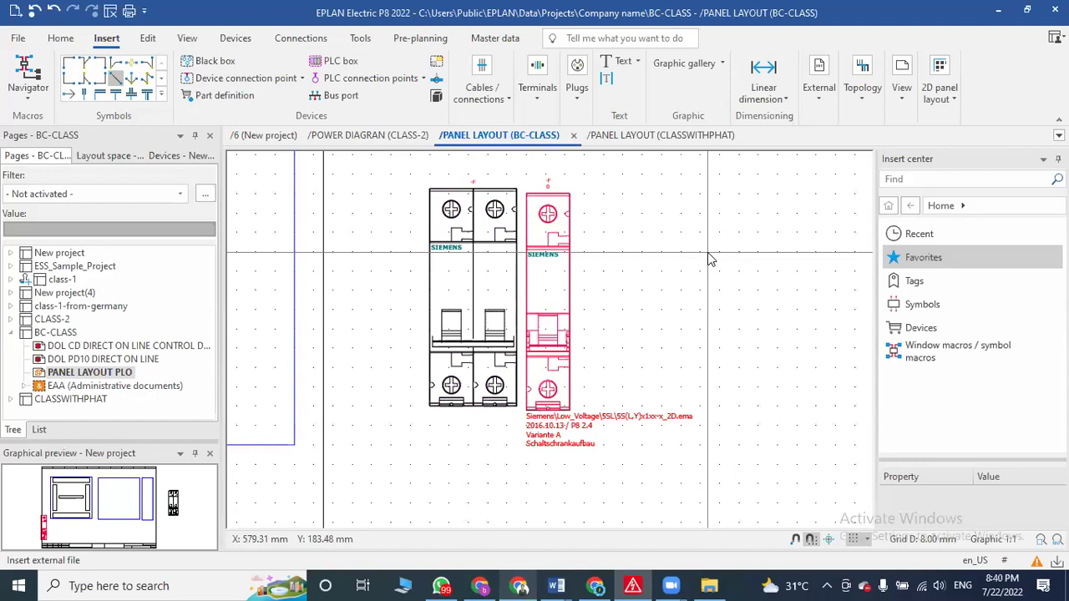
- Open the "Required data for online courses" folder on New Volume (D:) in File Explorer
click(404, 585)
click(631, 225)
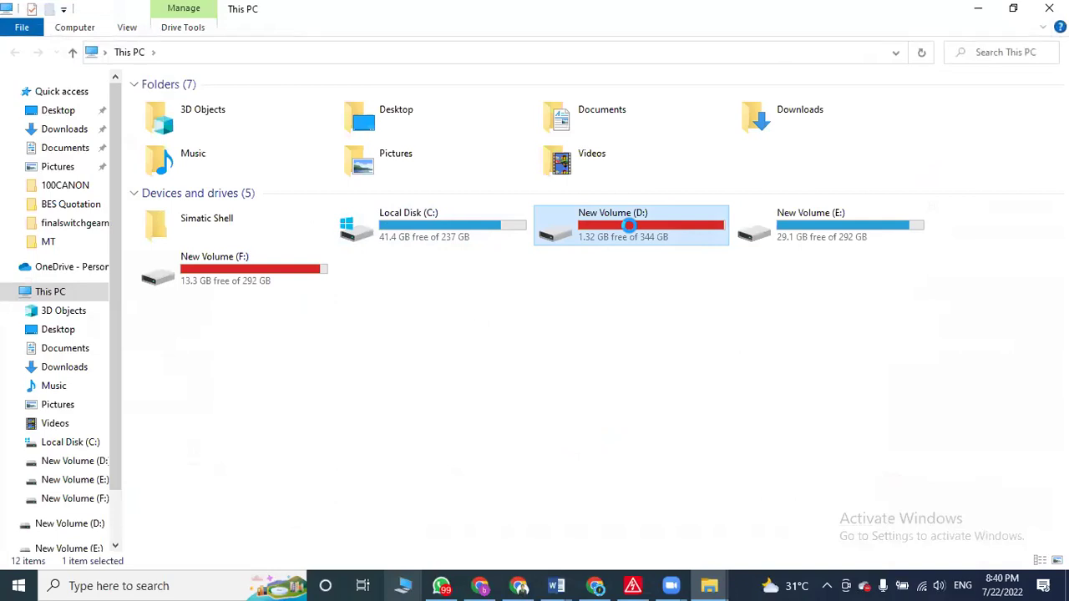
double_click(631, 225)
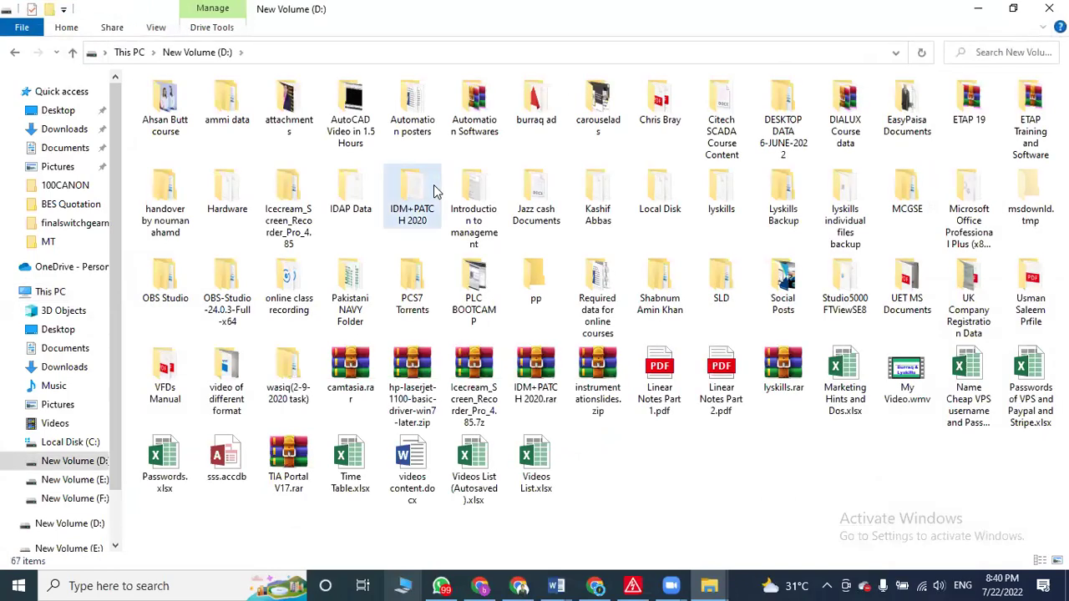
click(433, 191)
key(Right)
key(Right)
key(Down)
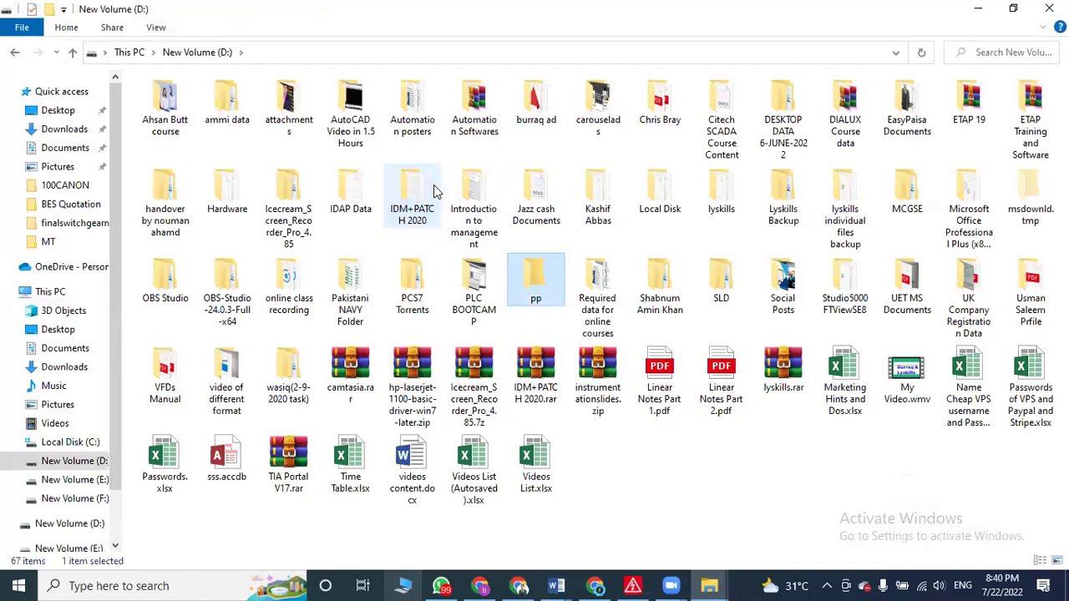
key(Right)
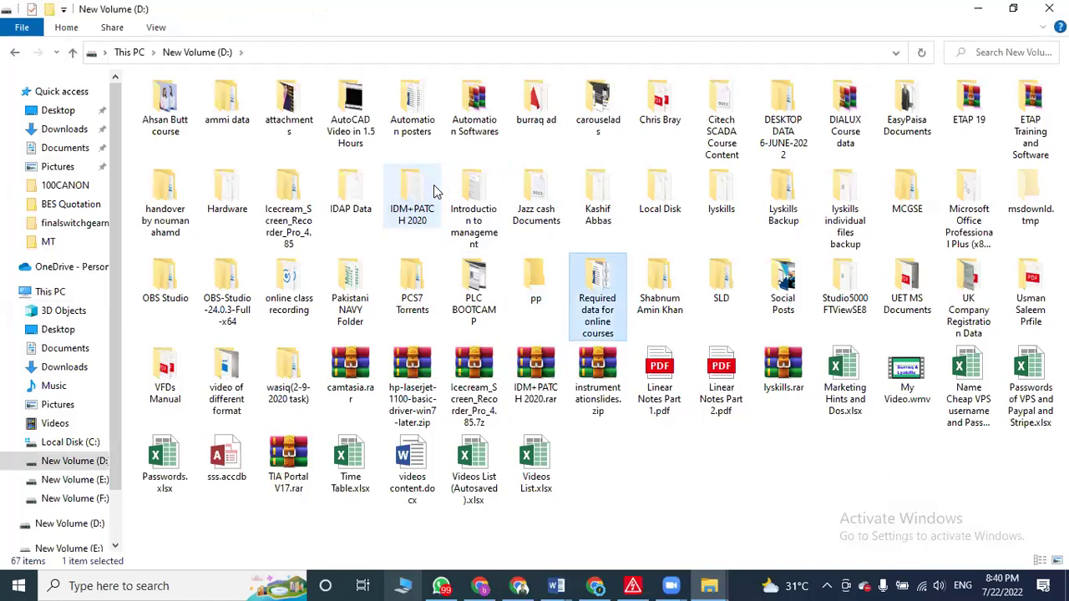
key(Return)
- Find db.jpg in the folder and open it in the image viewer
key(Down)
key(Down)
key(Right)
key(Right)
key(Right)
key(Right)
key(Right)
key(Right)
key(Right)
key(Right)
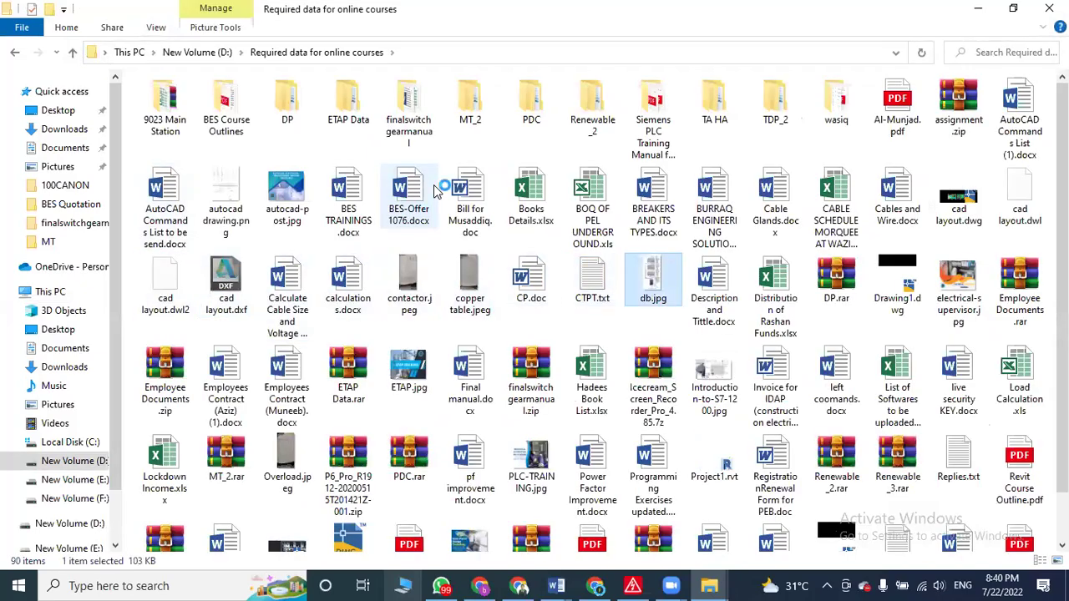
key(Return)
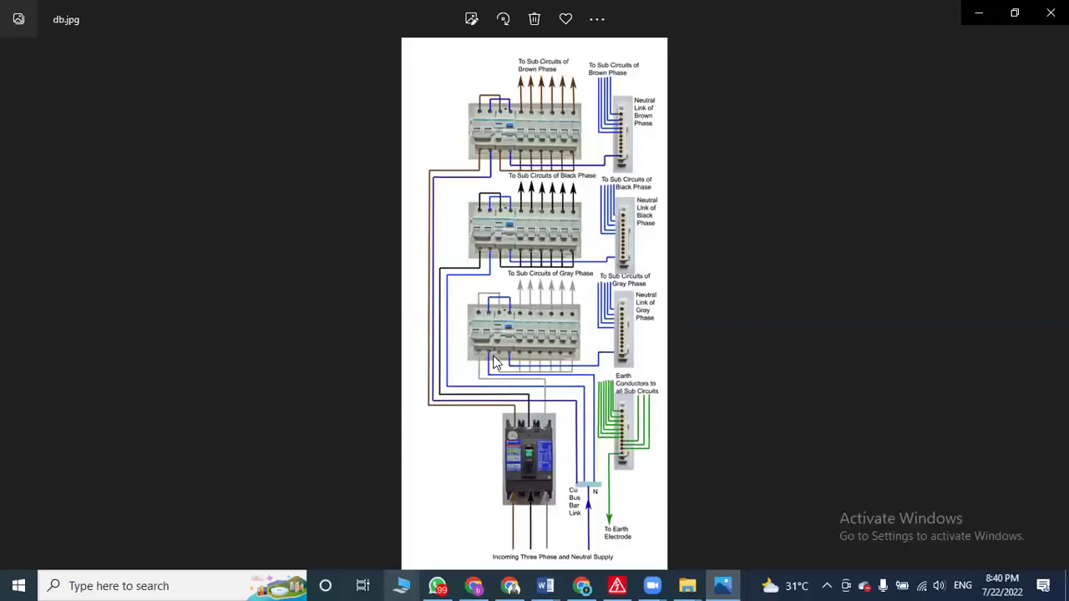
- Examine the incoming main breaker and the gray-phase breaker row in the distribution board wiring picture
scroll(520, 467, up, 2)
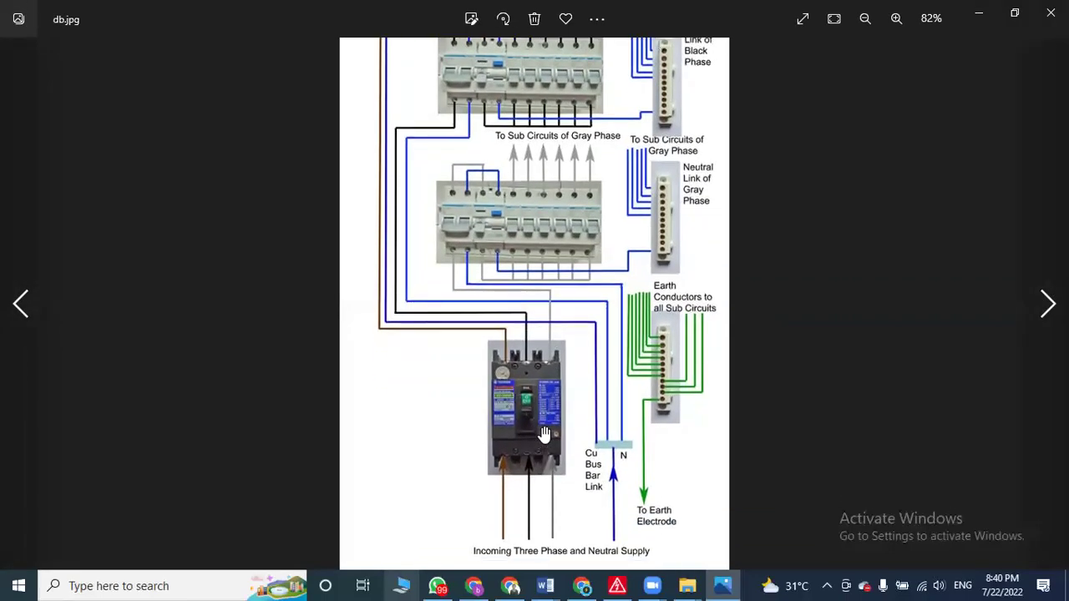
scroll(505, 251, up, 2)
scroll(506, 311, up, 3)
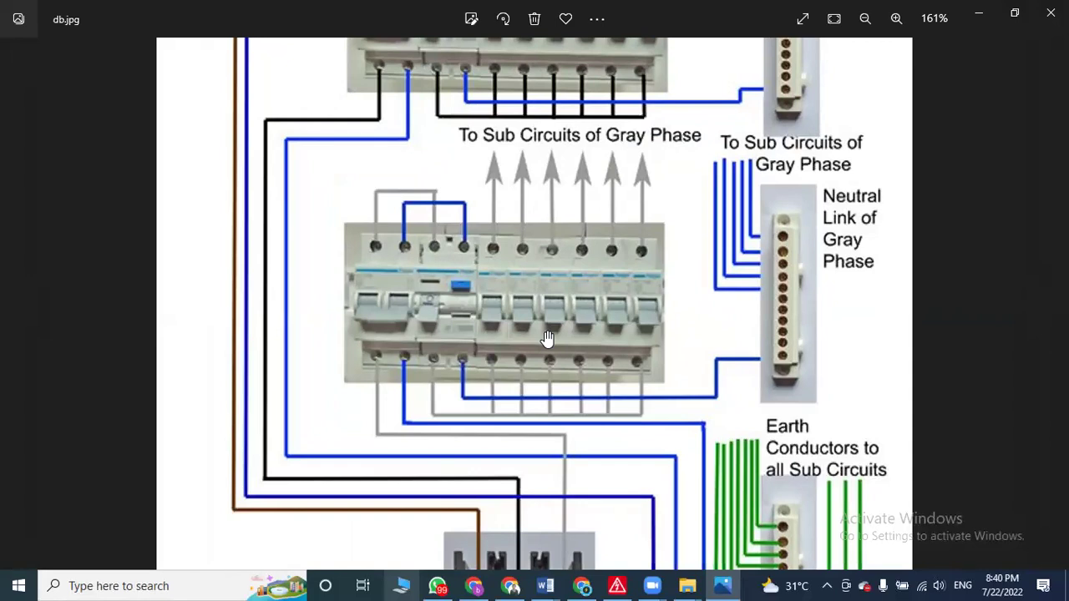
- Examine the whole distribution board wiring picture, from the three phase breaker rows to the incoming main breaker
scroll(547, 334, down, 1)
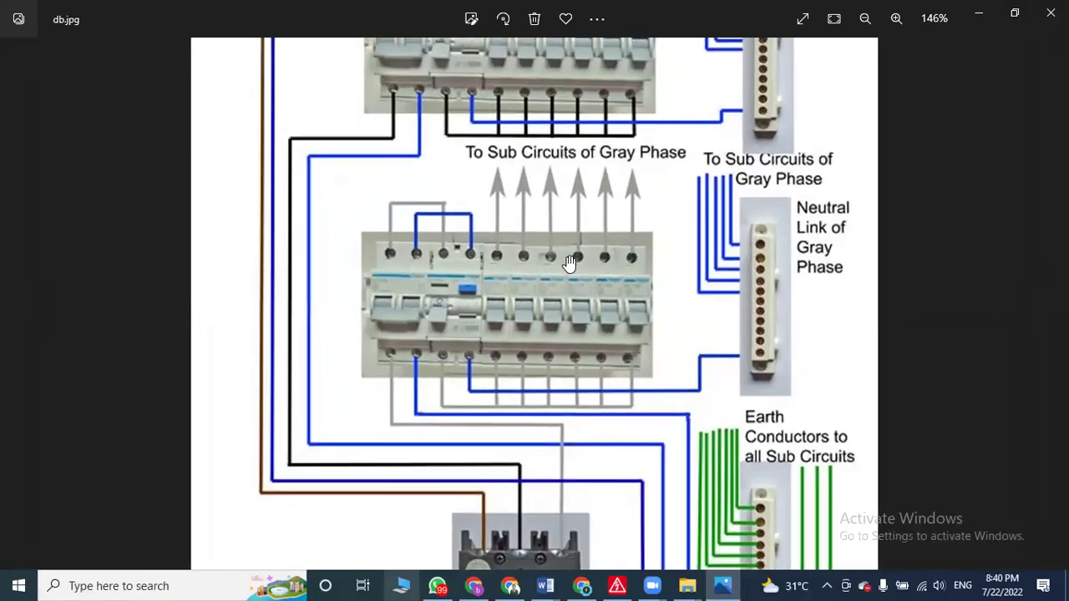
scroll(563, 250, down, 2)
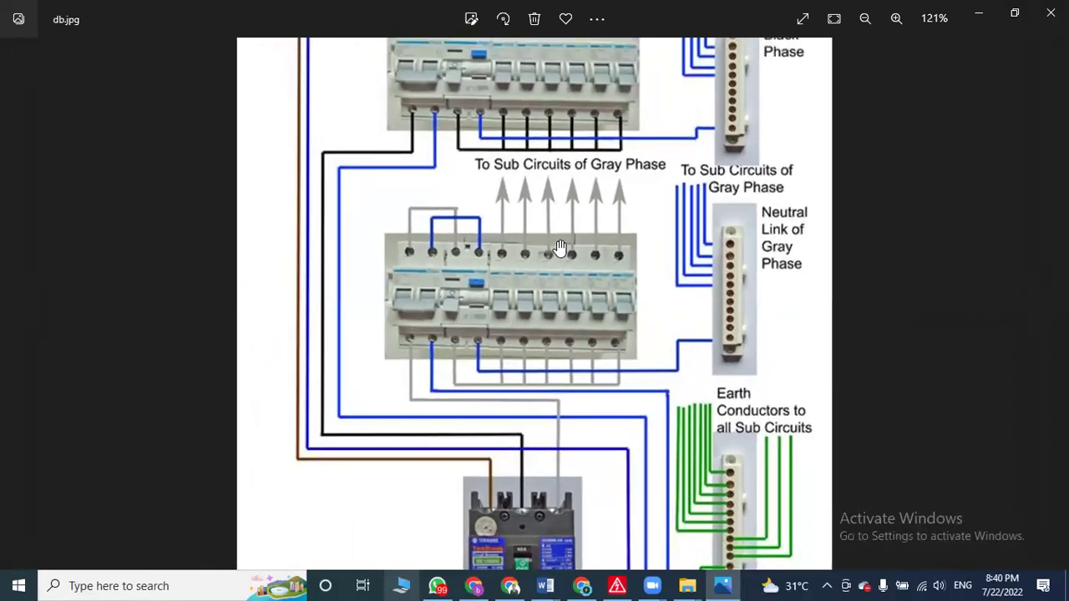
scroll(511, 286, down, 3)
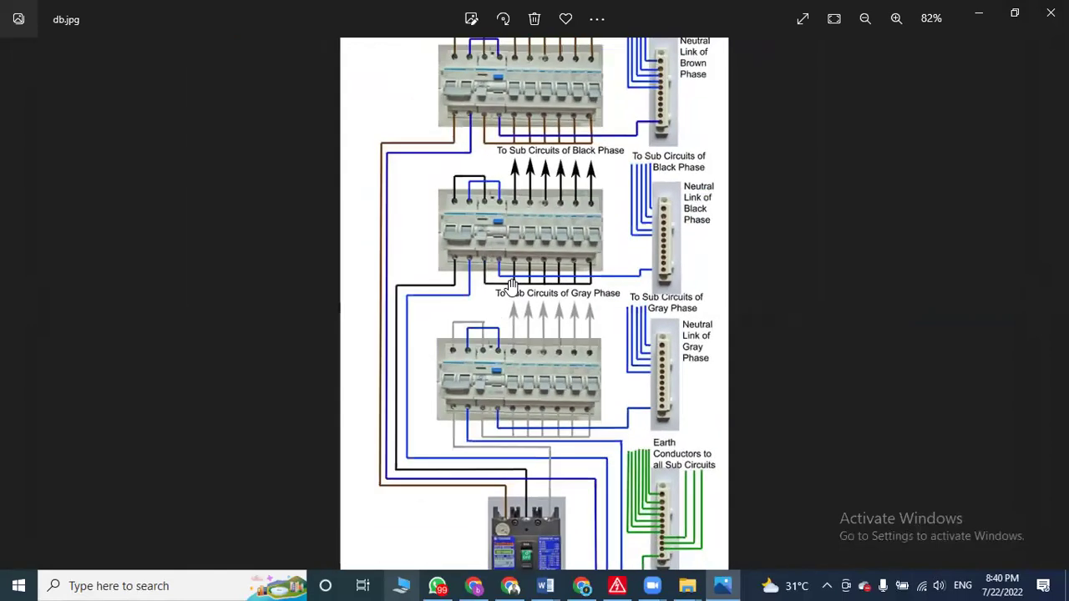
scroll(511, 287, down, 2)
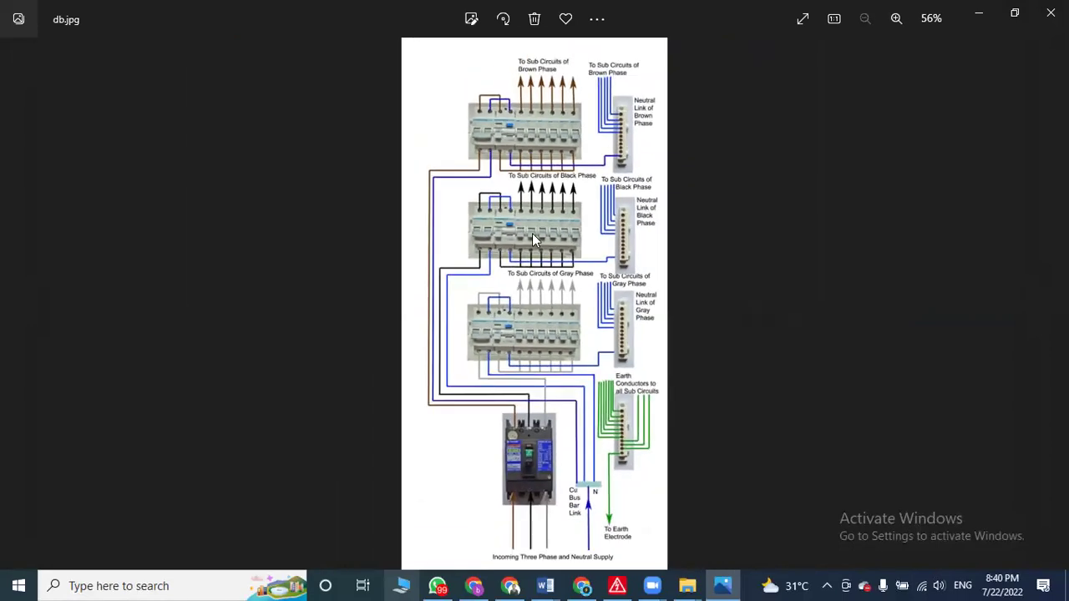
scroll(524, 324, up, 4)
scroll(524, 325, down, 4)
scroll(523, 328, up, 5)
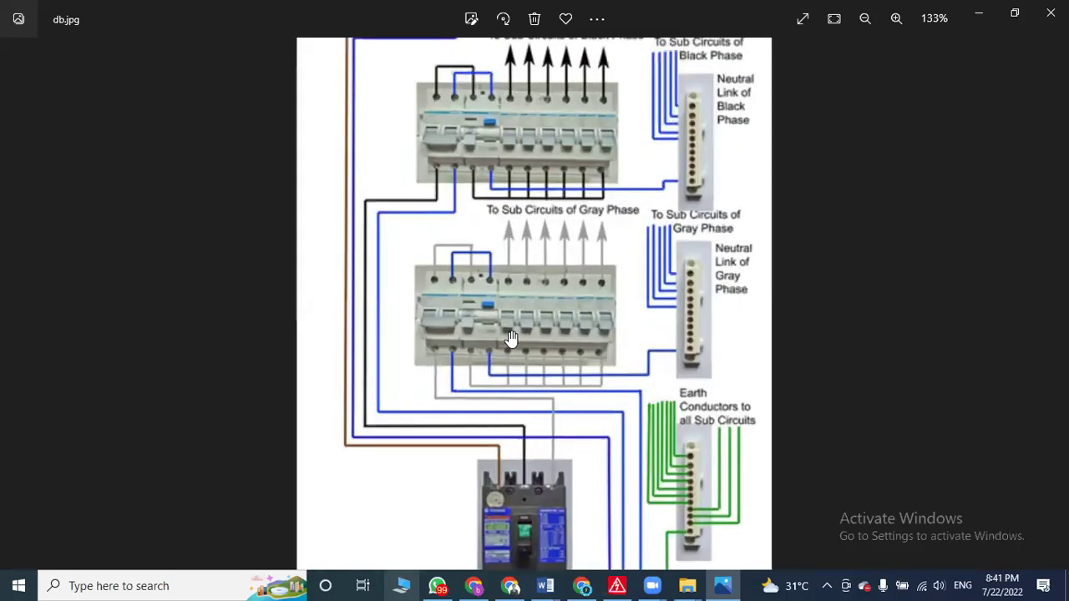
scroll(347, 324, down, 4)
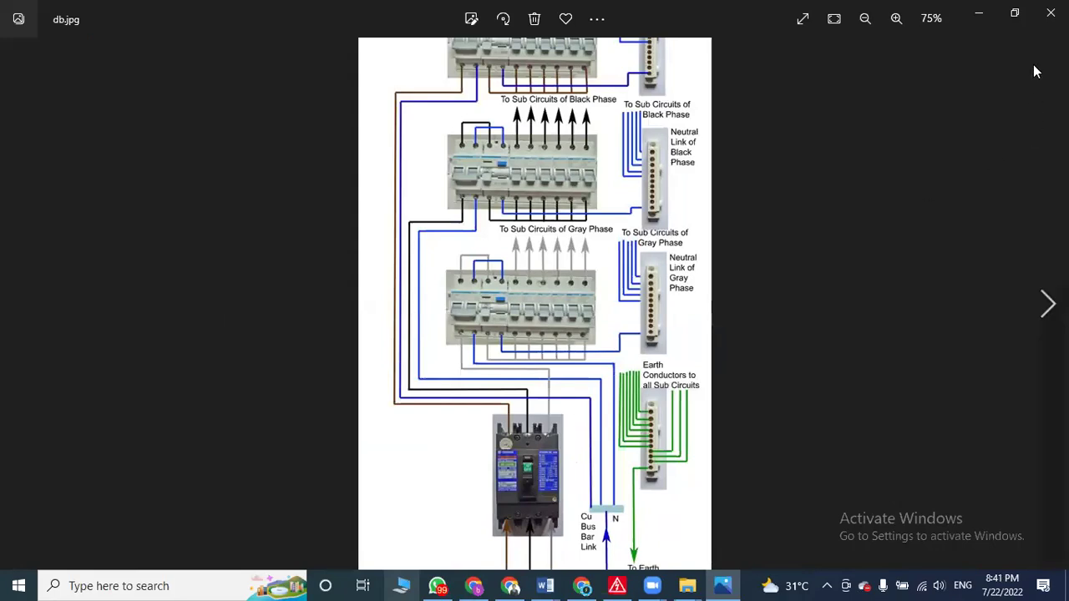
- Close db.jpg, switch back to the EPLAN panel layout and review the imported Siemens breakers beside the sheet
click(1050, 12)
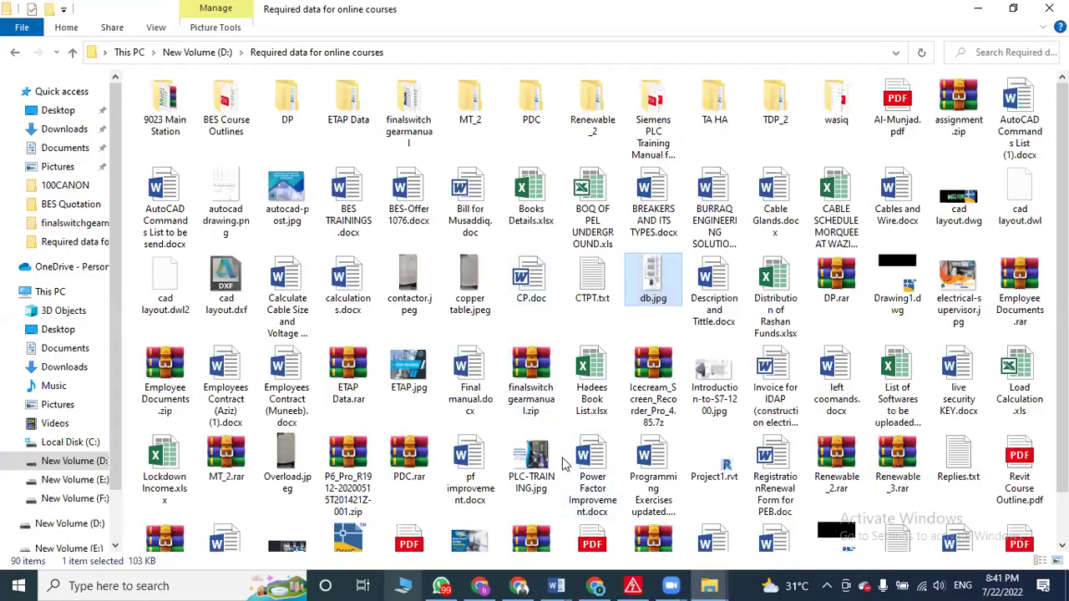
click(633, 585)
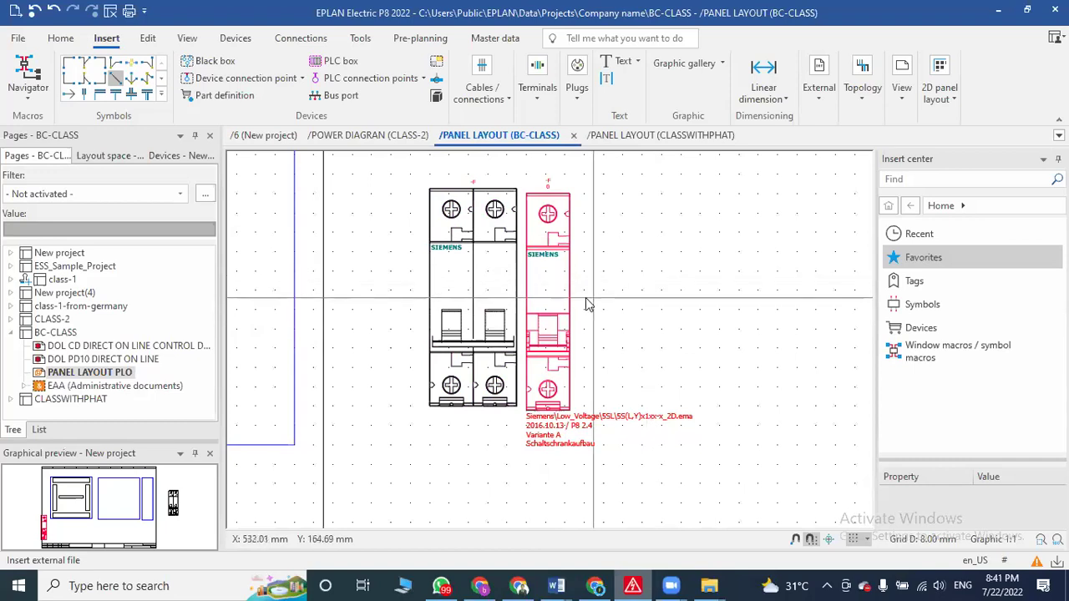
scroll(596, 286, down, 3)
middle_drag(357, 329, 504, 357)
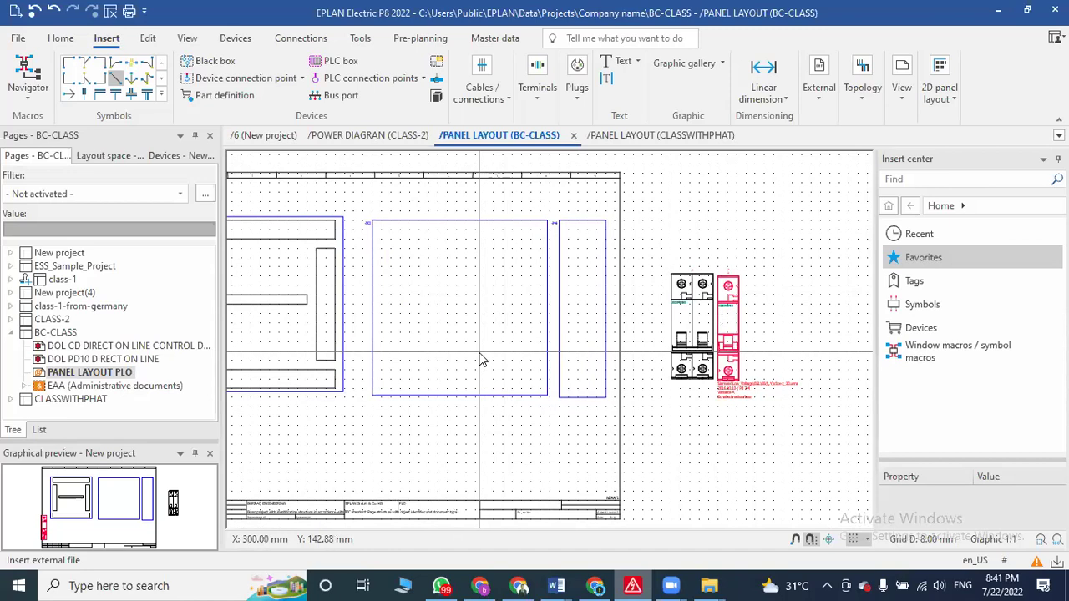
scroll(693, 421, up, 5)
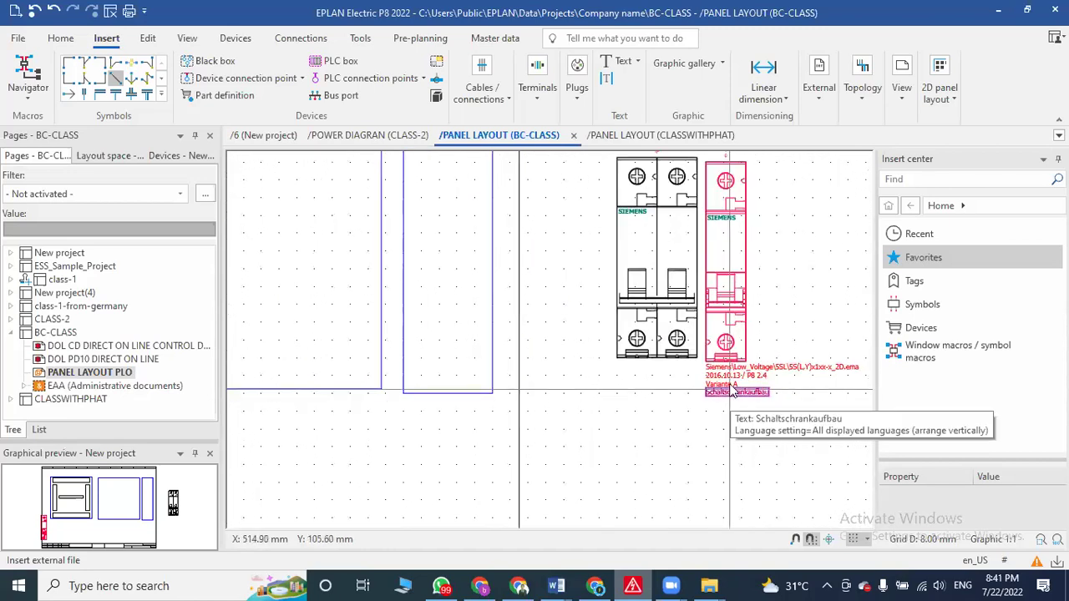
scroll(693, 422, up, 1)
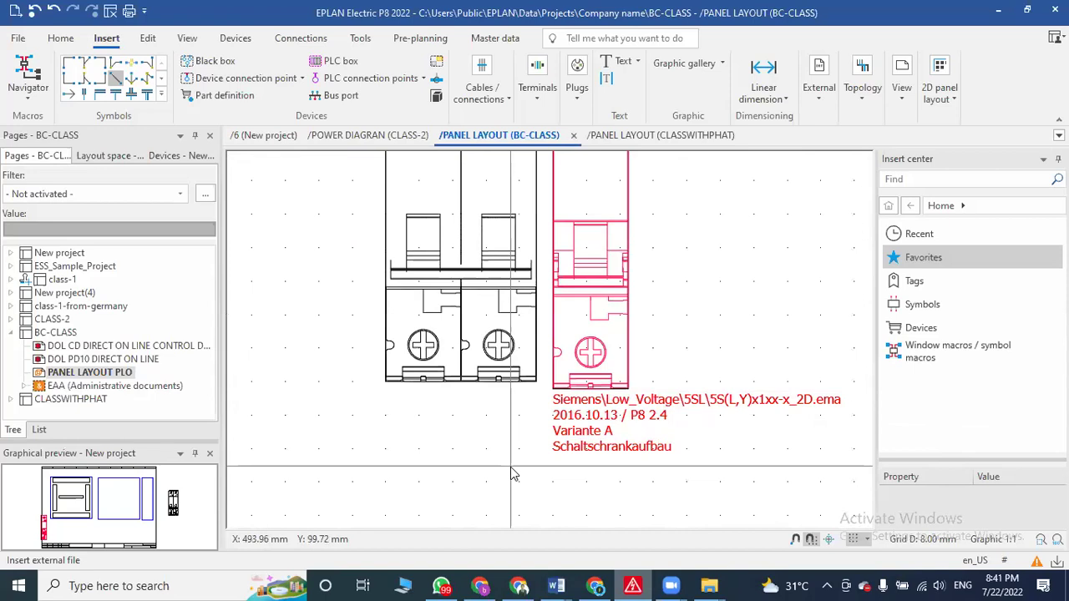
scroll(513, 473, down, 2)
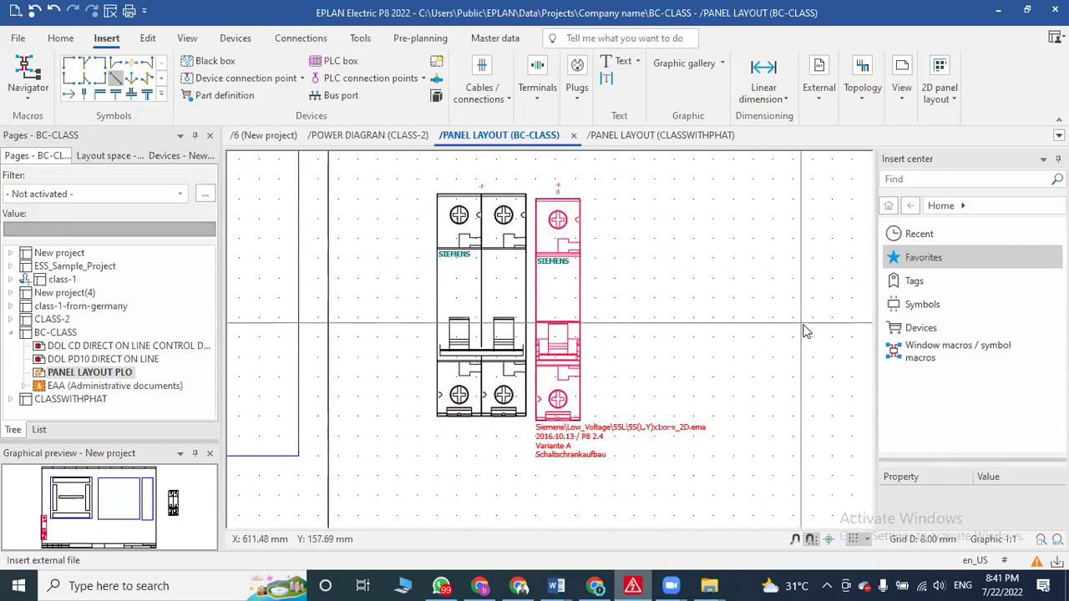
scroll(707, 278, down, 4)
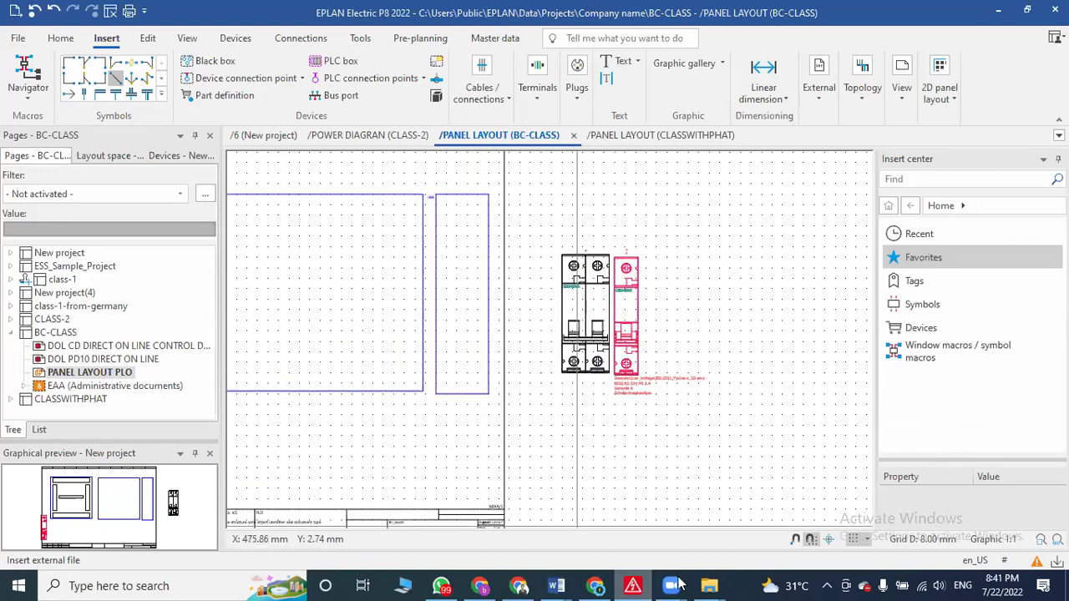
- Switch to the File Explorer window showing the Schaltschrankaufbau folder and go up to the Downloads folder
mouse_move(712, 586)
click(684, 515)
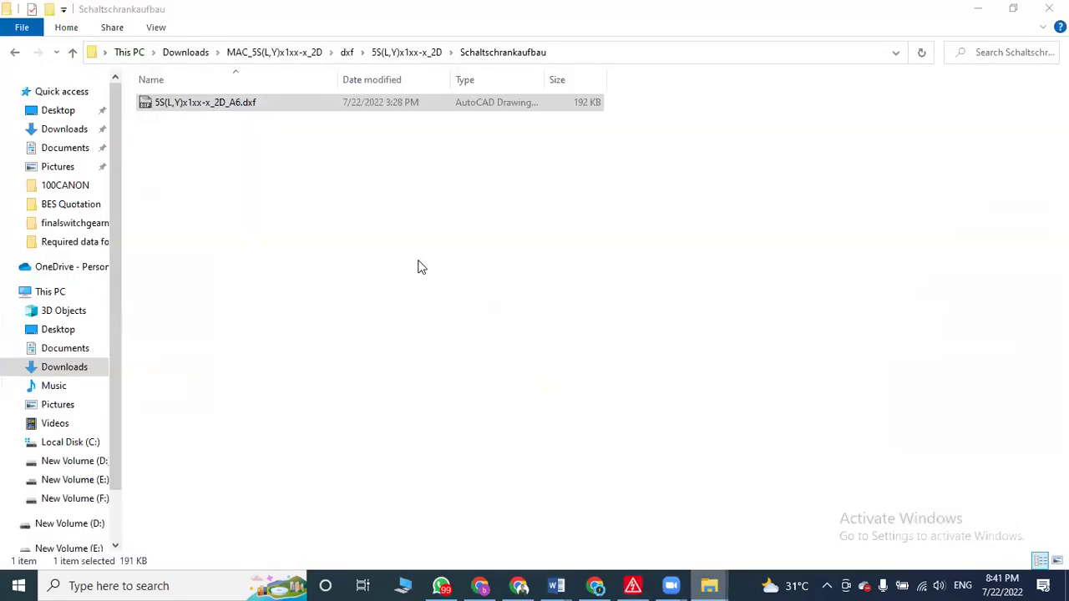
click(75, 51)
click(76, 52)
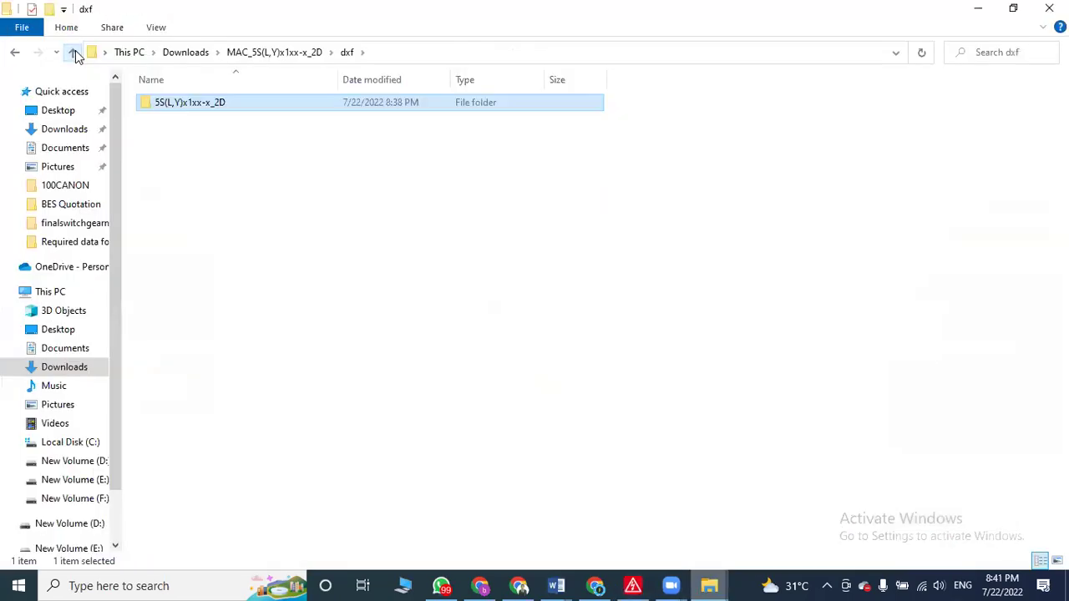
click(75, 52)
click(75, 51)
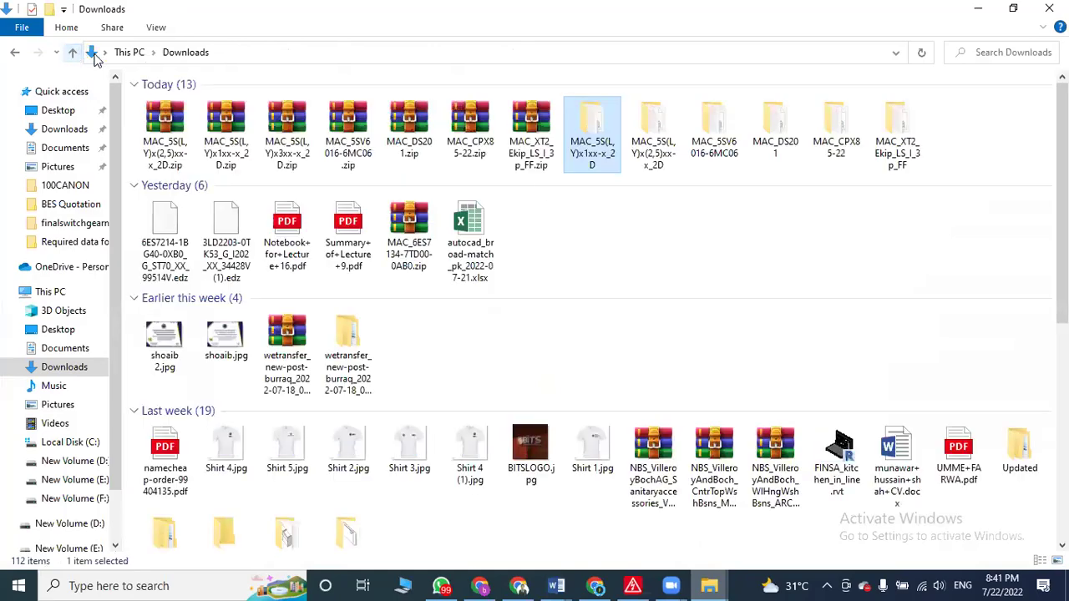
- Extract the archive MAC_5S(L,Y)x3xx-x_2D.zip into its own folder in Downloads
click(284, 148)
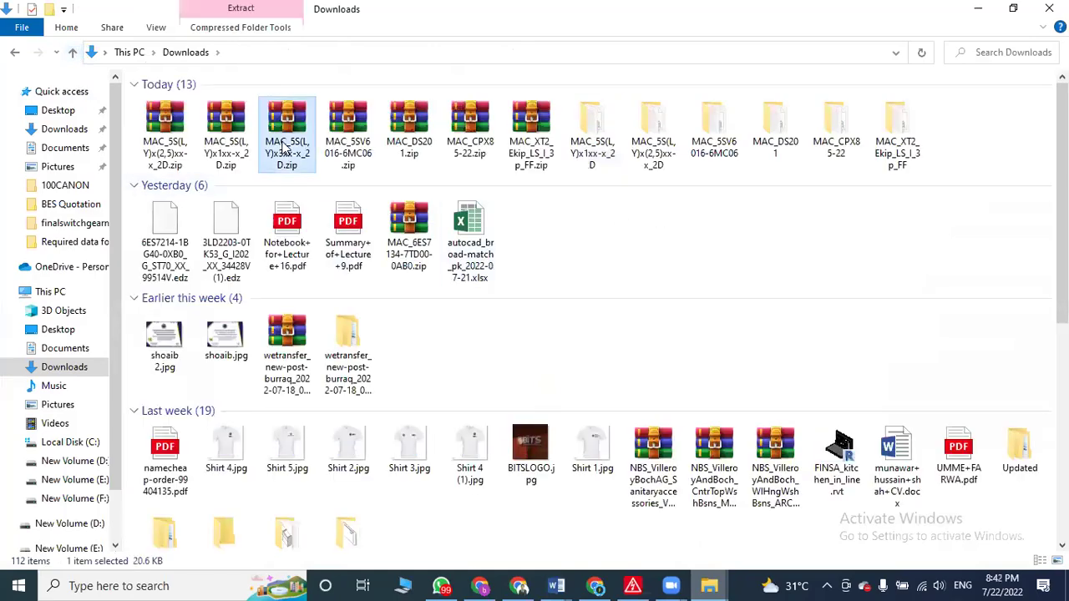
right_click(278, 139)
click(359, 222)
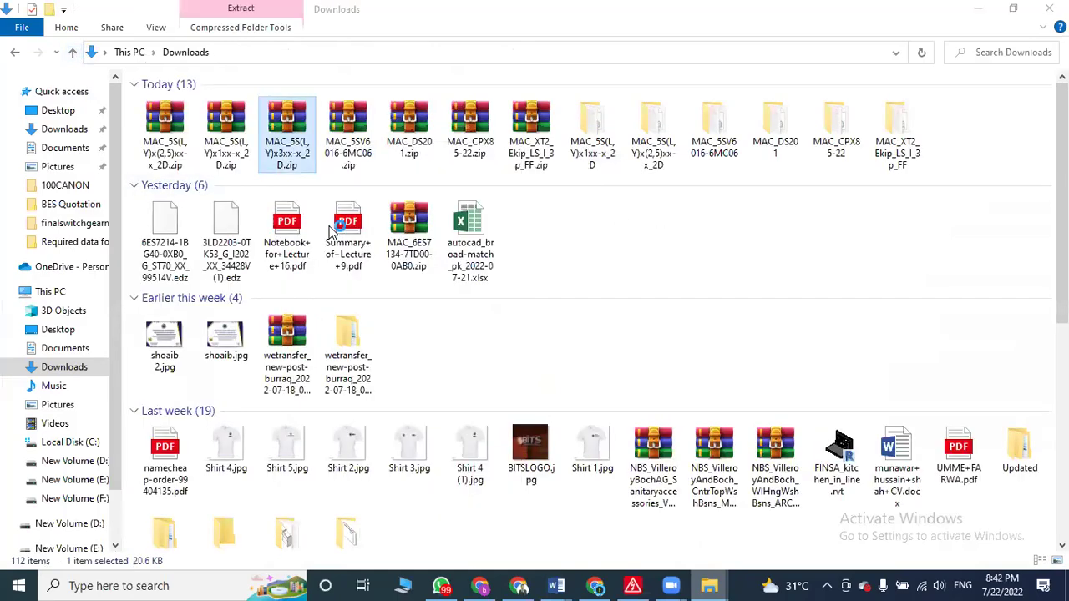
click(581, 469)
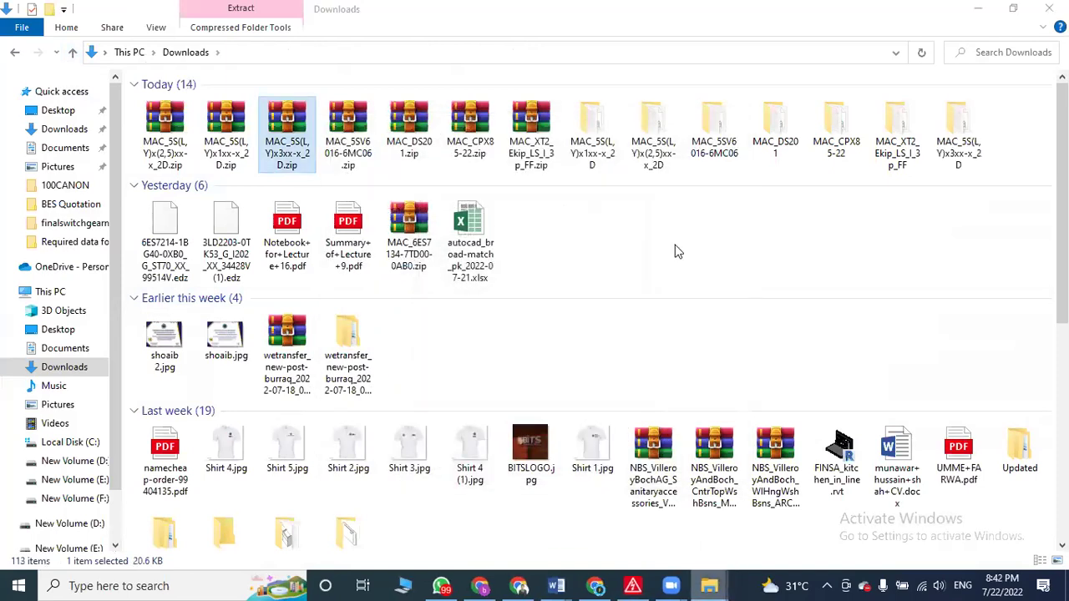
- Open the extracted MAC_5S(L,Y)x3xx-x_2D folder down to 5S(L,Y)x3xx-x_2D_A6.dxf and bring that file into the EPLAN panel layout
double_click(958, 133)
click(192, 101)
double_click(192, 101)
double_click(192, 101)
double_click(192, 101)
click(191, 103)
drag(264, 142, 698, 355)
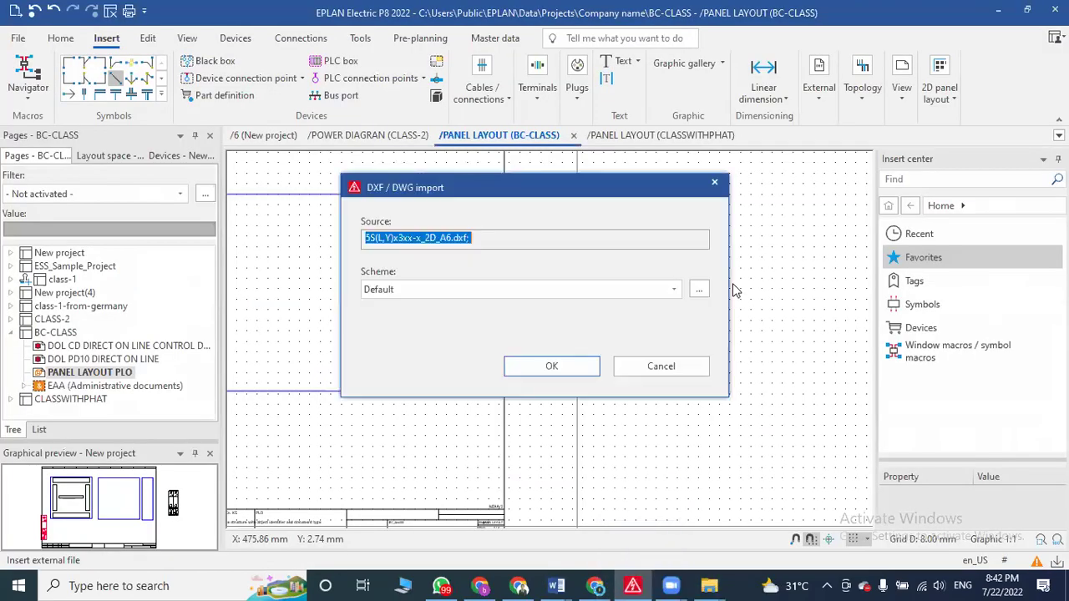
- Import the three-pole breaker DXF with the Default scheme at 1:1 scaling and place it beside the single-pole breaker
click(555, 366)
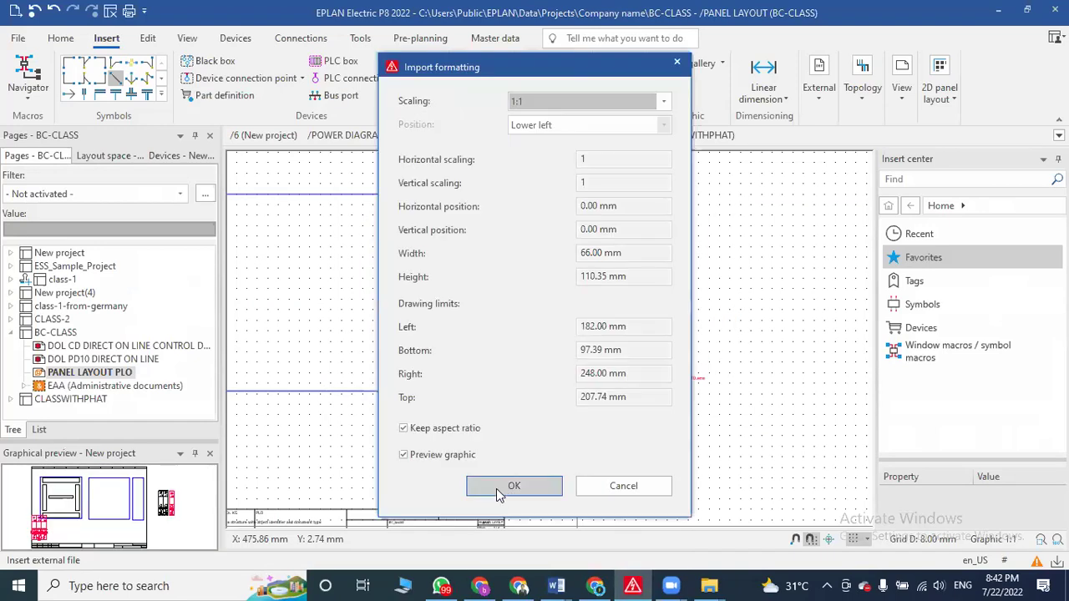
click(512, 486)
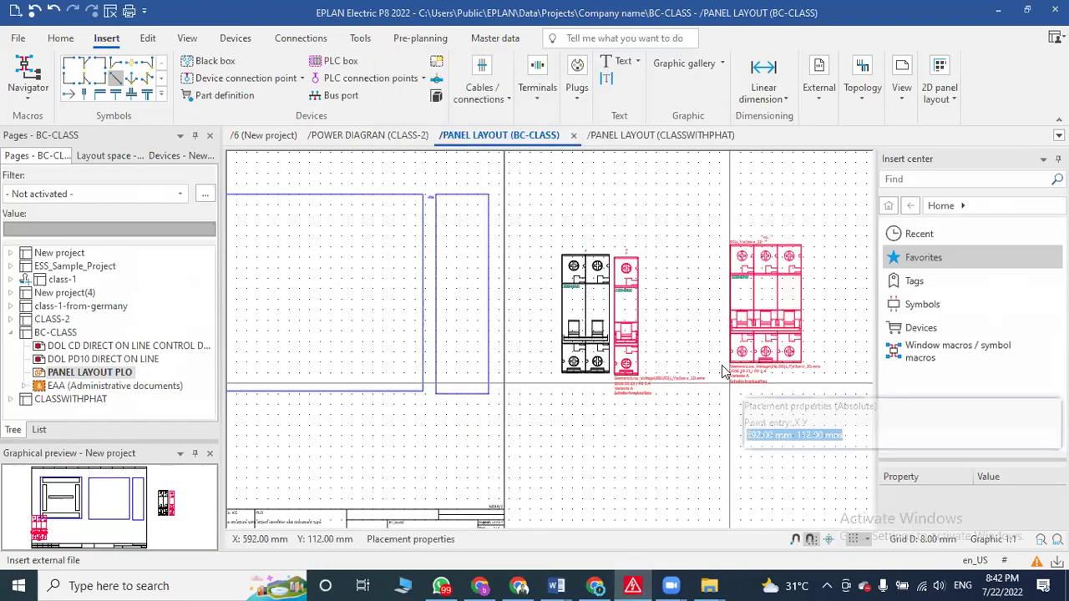
click(731, 401)
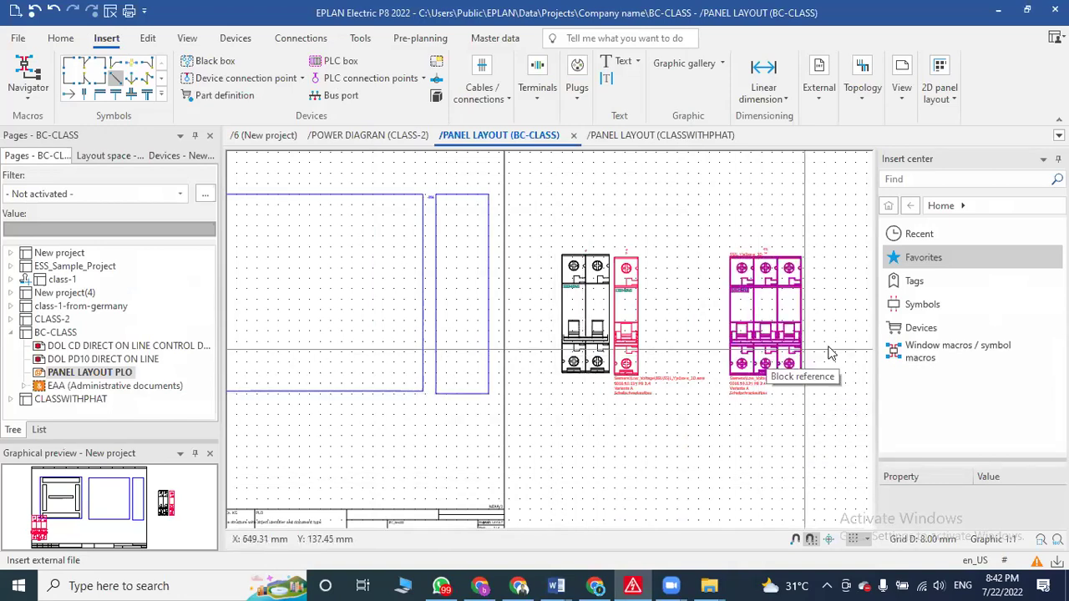
- Compare the imported three-pole breaker with the single-pole breaker and the panel layout sheet
scroll(668, 401, up, 2)
scroll(534, 447, down, 1)
scroll(545, 438, down, 5)
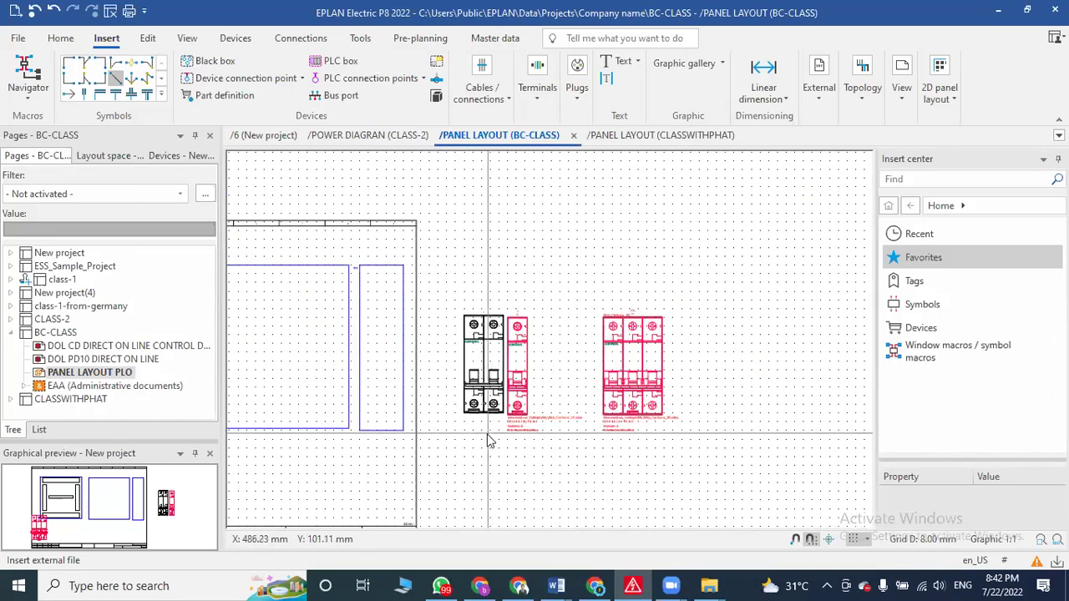
middle_drag(381, 410, 532, 420)
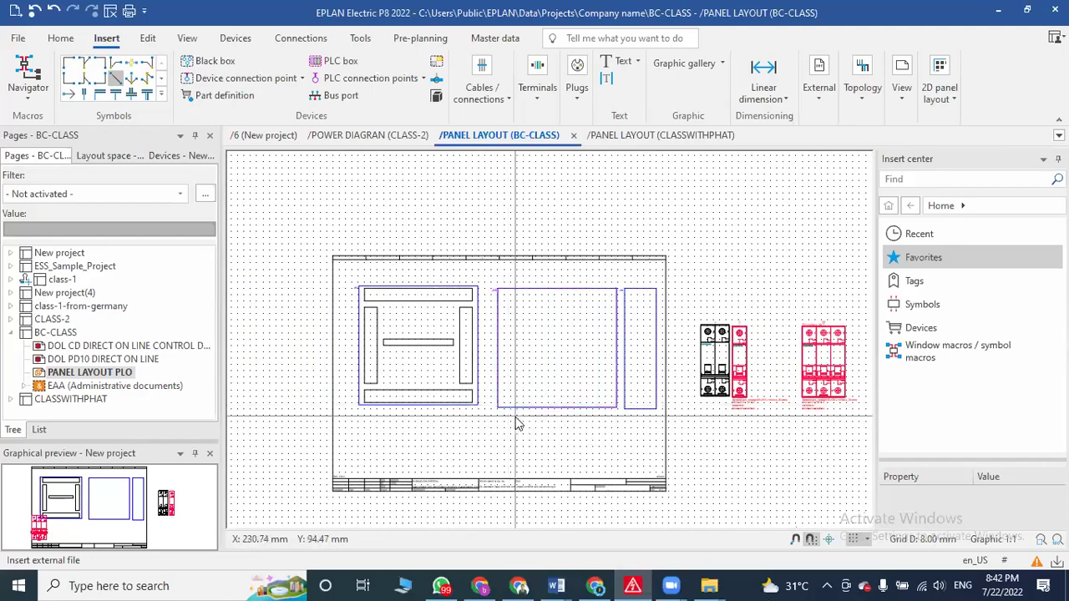
scroll(501, 401, down, 2)
middle_drag(692, 444, 627, 449)
scroll(585, 443, up, 3)
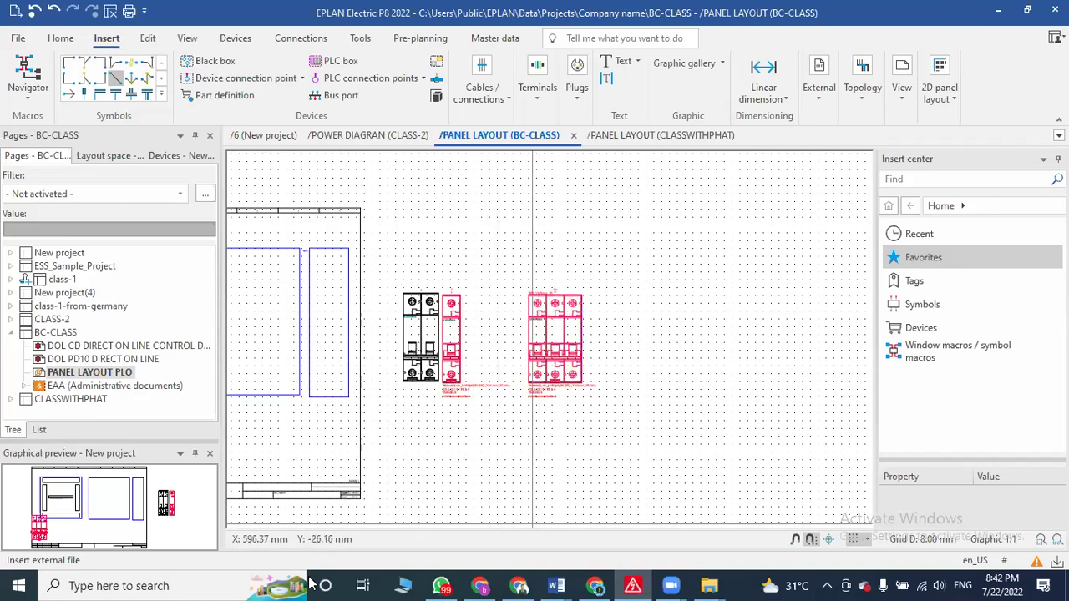
click(565, 363)
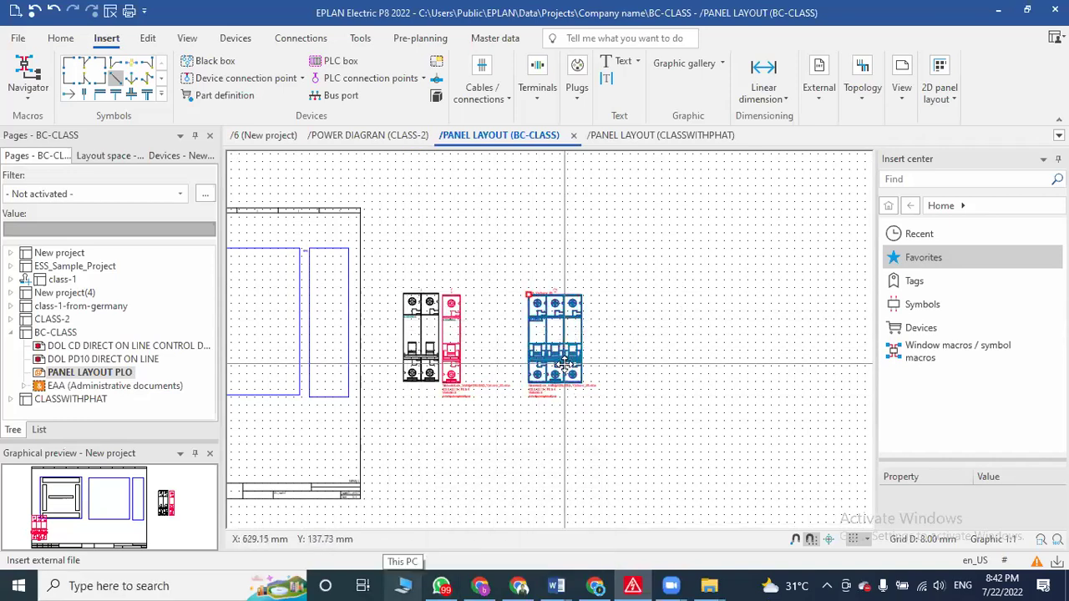
click(451, 343)
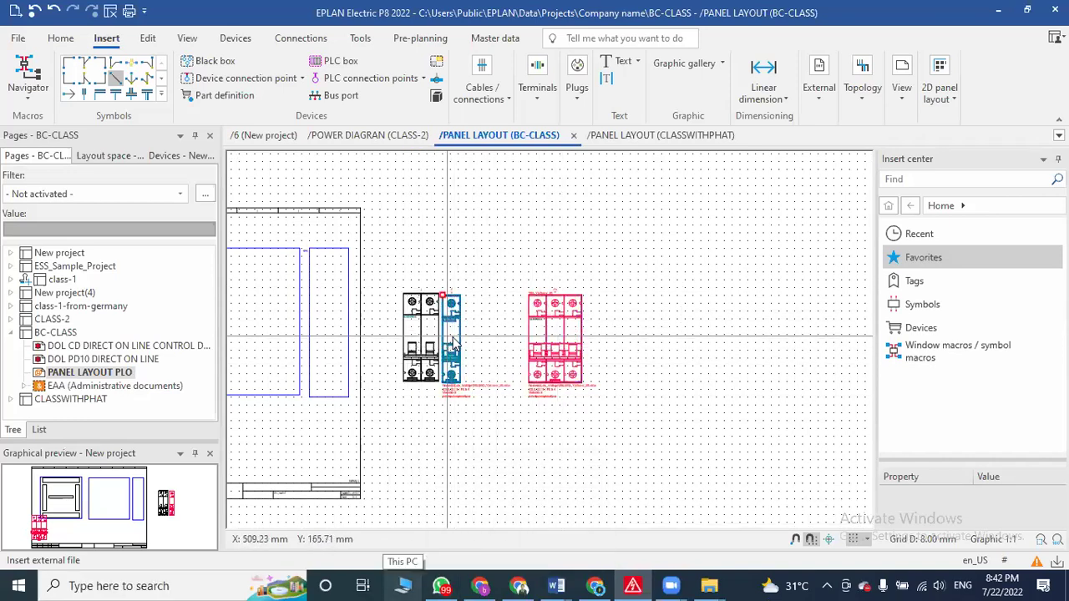
scroll(501, 323, up, 2)
scroll(501, 323, up, 2)
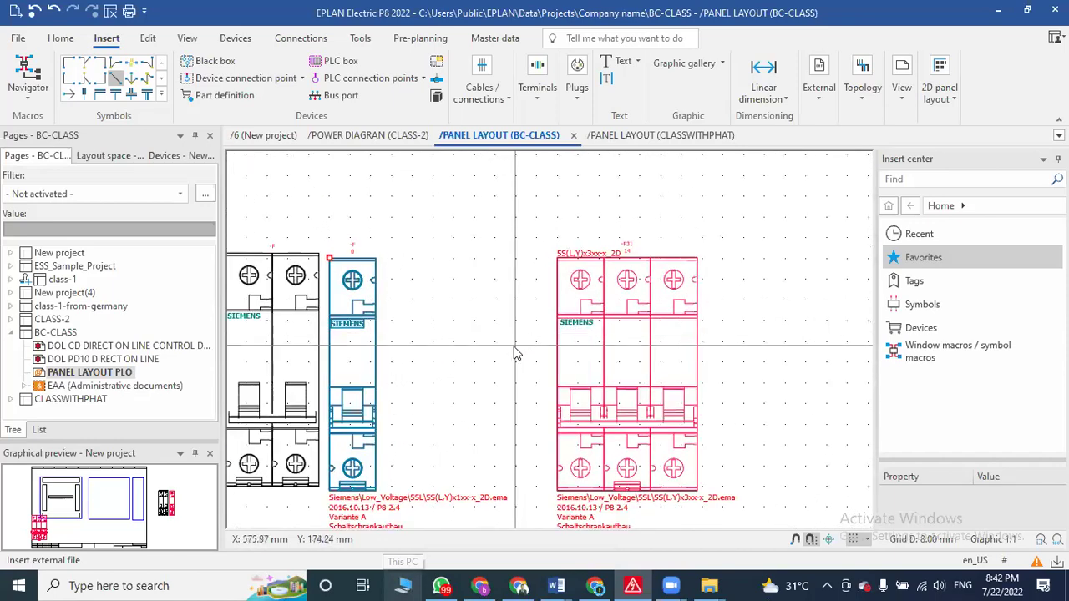
scroll(627, 325, down, 3)
drag(629, 222, 776, 422)
right_click(708, 348)
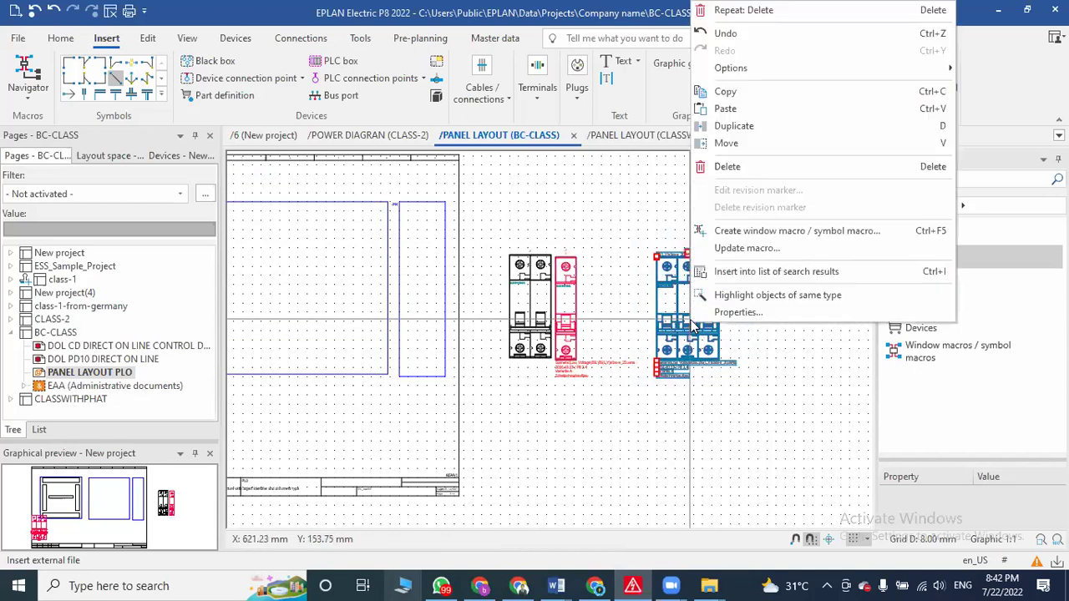
click(716, 309)
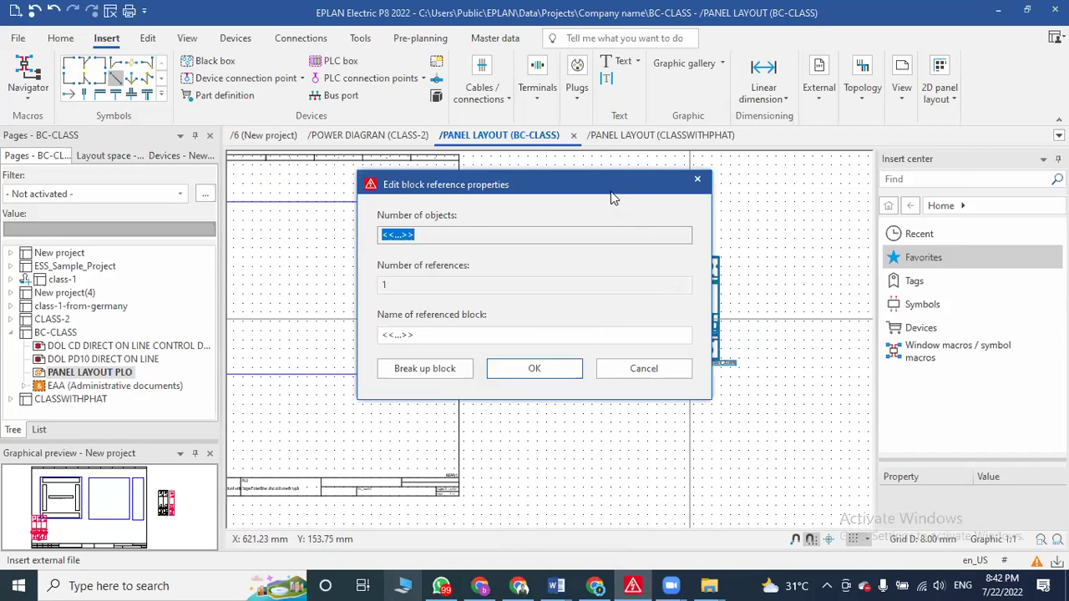
click(697, 179)
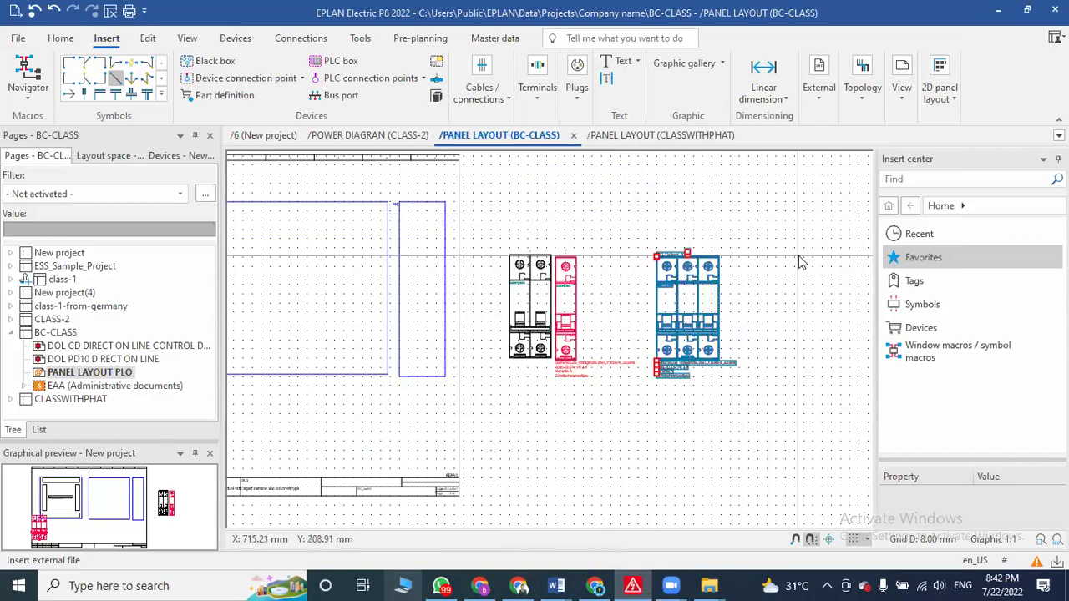
- Break up the block references of the whole three-pole breaker drawing, including its texts
click(637, 239)
drag(637, 234, 780, 460)
right_click(692, 313)
click(754, 304)
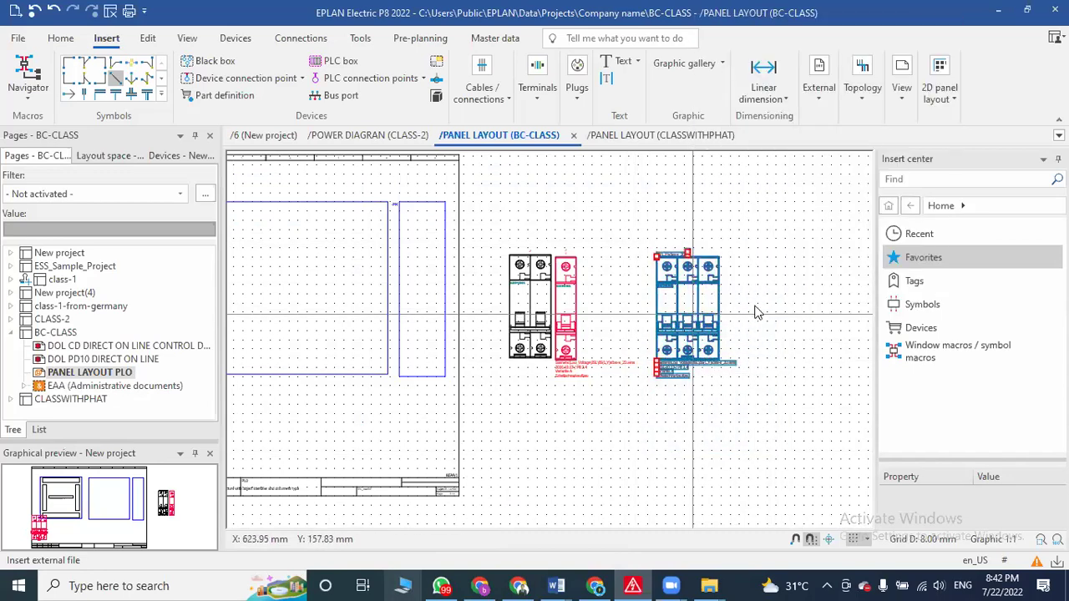
click(302, 415)
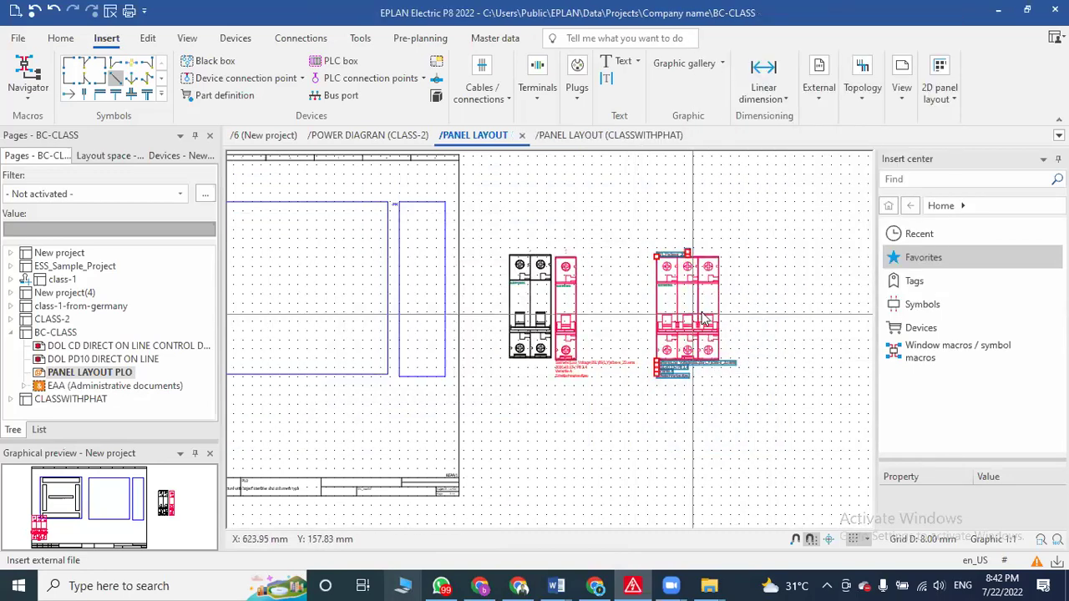
- Set the line color of the whole three-pole breaker drawing to black
drag(632, 235, 759, 465)
right_click(706, 332)
click(747, 321)
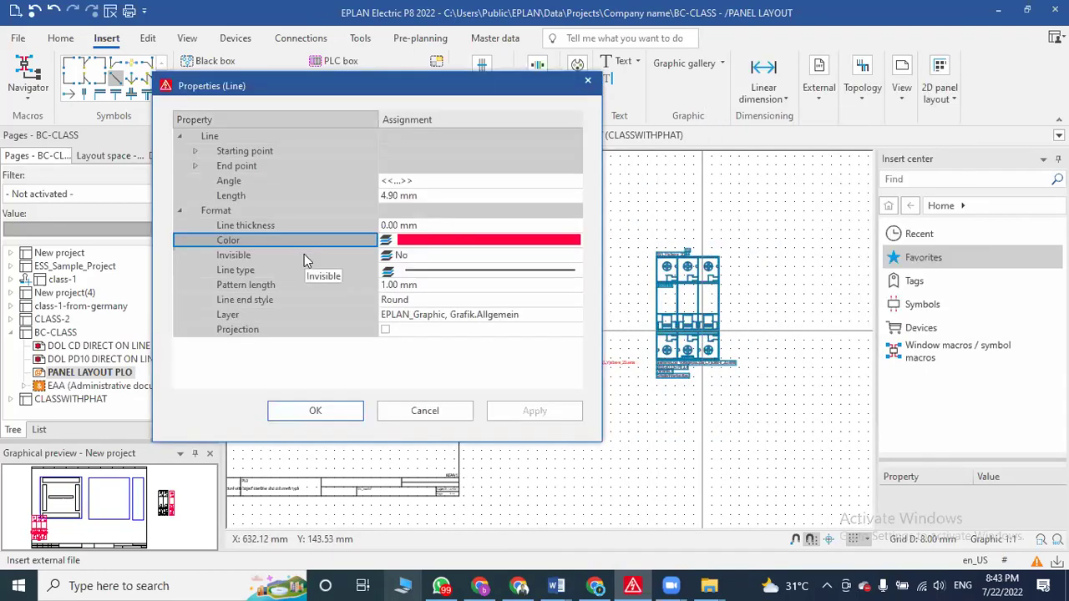
click(575, 241)
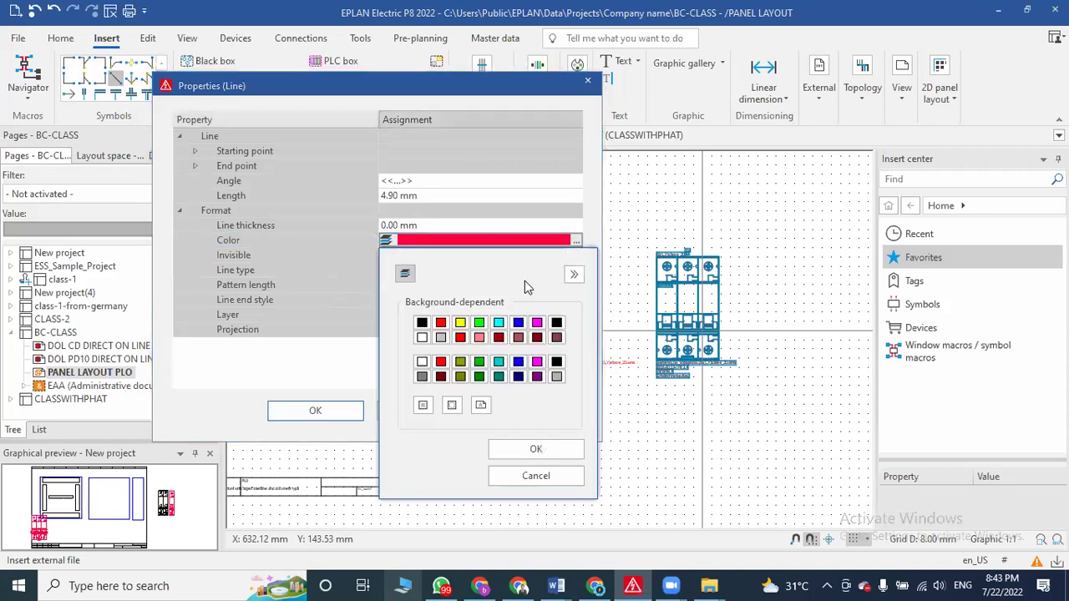
click(517, 451)
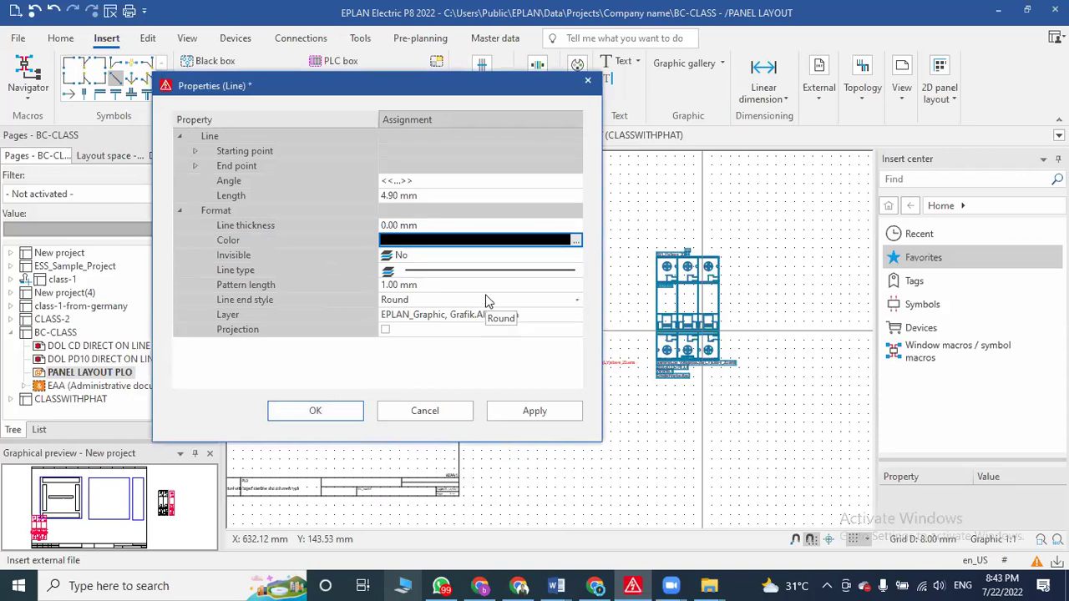
click(315, 411)
click(806, 350)
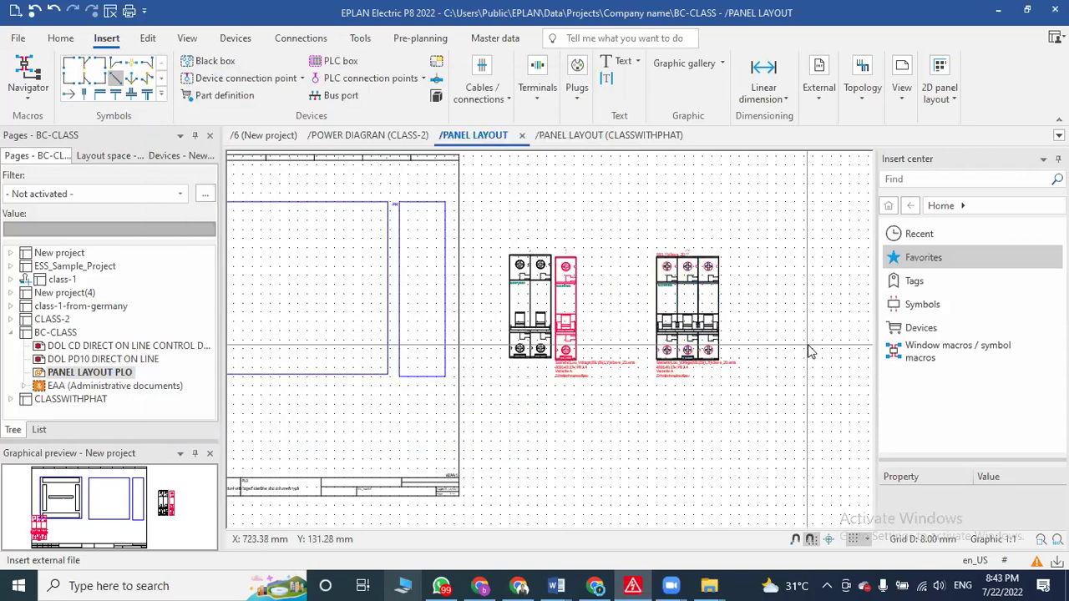
- Examine the line properties of the three-pole breaker drawing and leave them as they are
scroll(789, 355, up, 2)
scroll(783, 357, up, 3)
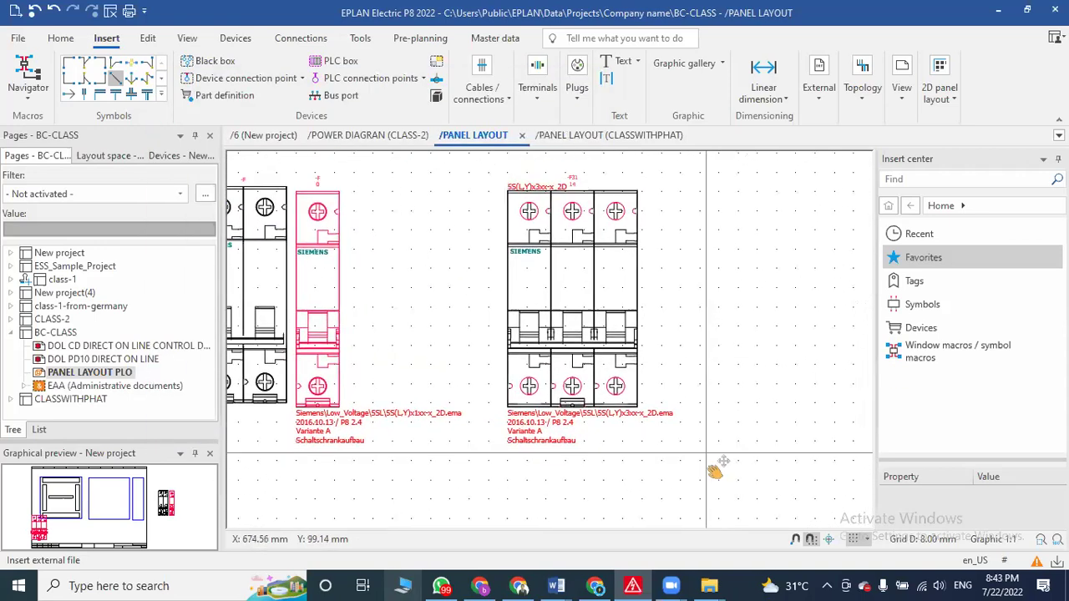
drag(467, 156, 745, 466)
right_click(569, 320)
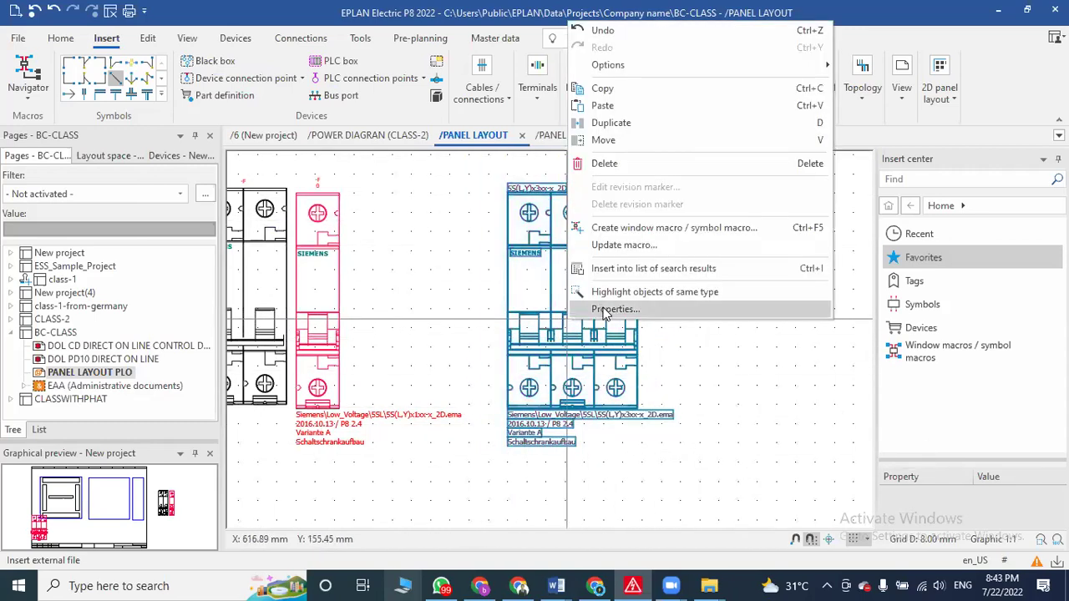
click(598, 307)
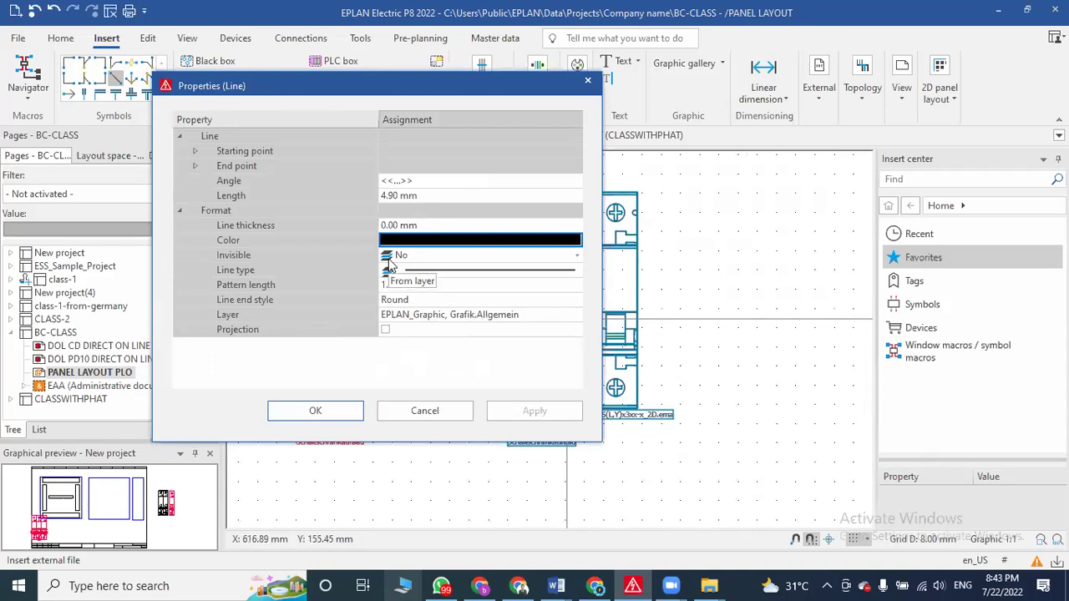
click(588, 81)
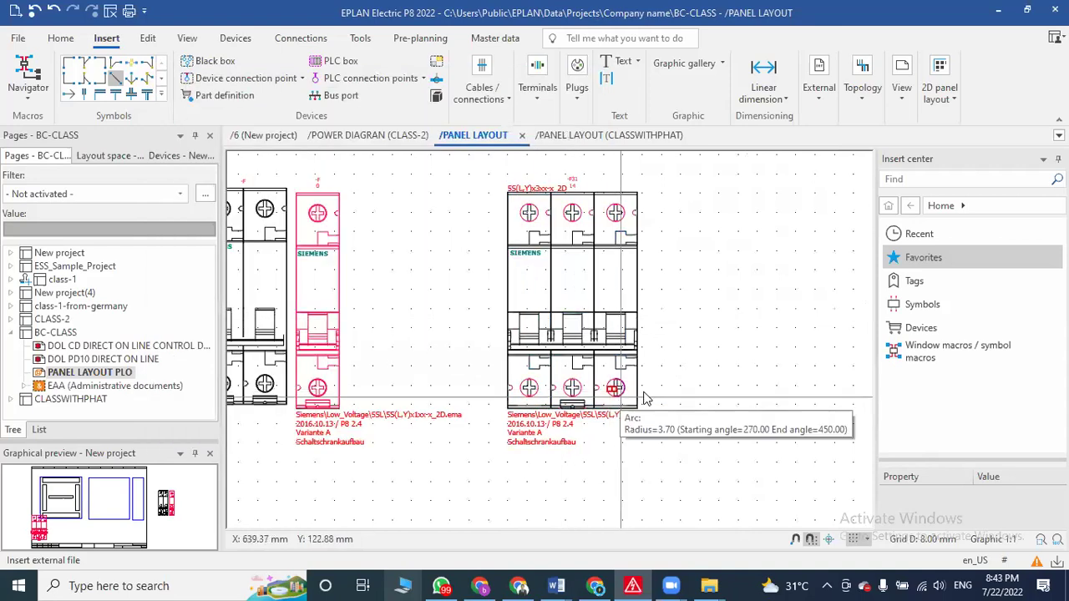
- Examine the mounting panels and ducts on the layout sheet in relation to the breakers beside it
scroll(639, 406, down, 5)
middle_drag(635, 398, 719, 354)
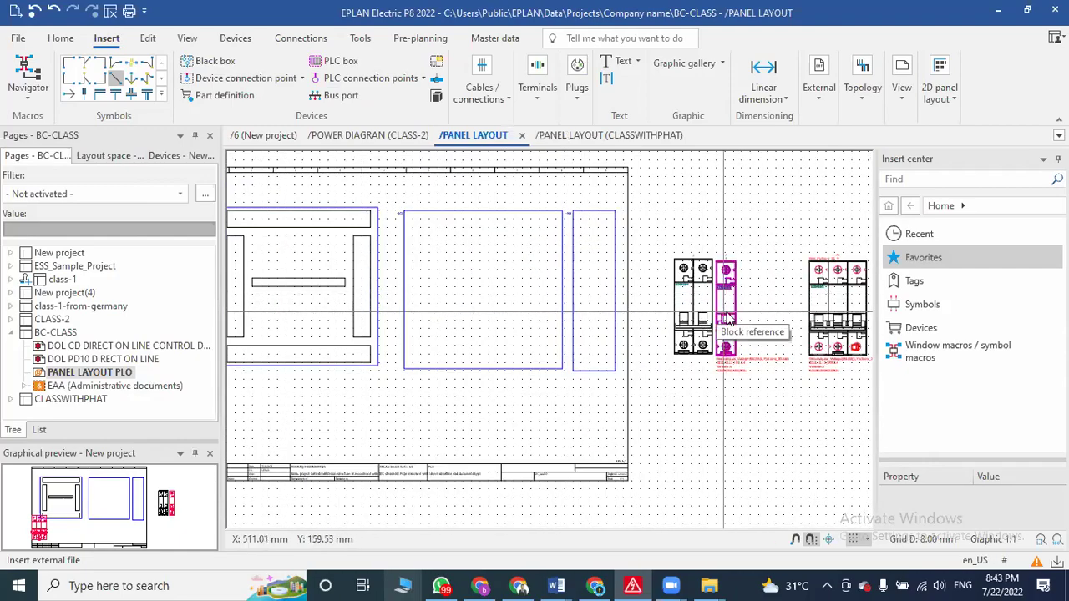
scroll(691, 352, down, 1)
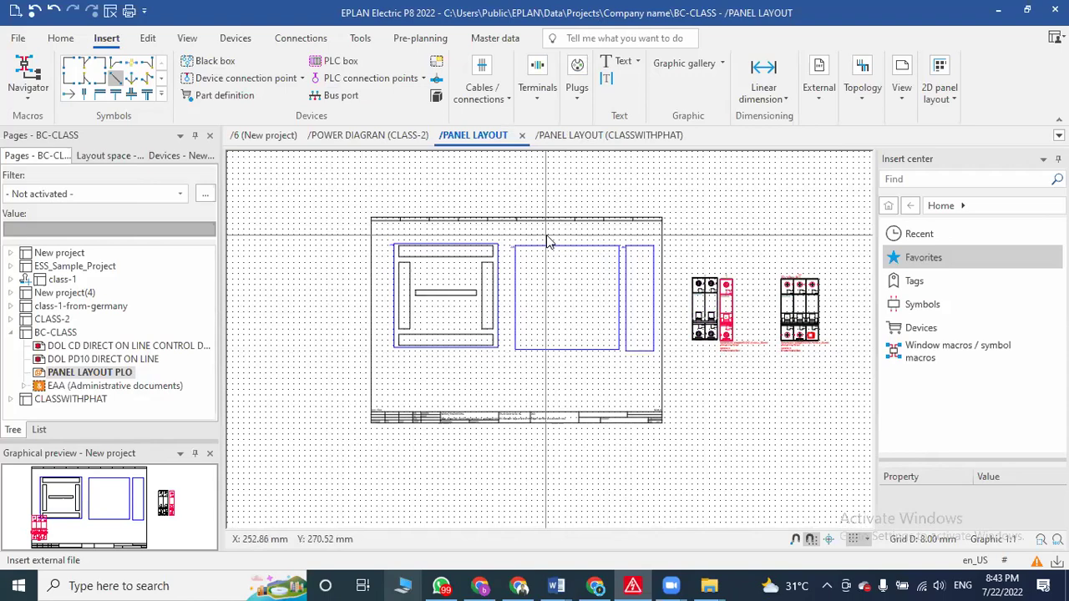
scroll(480, 265, up, 1)
scroll(467, 271, down, 2)
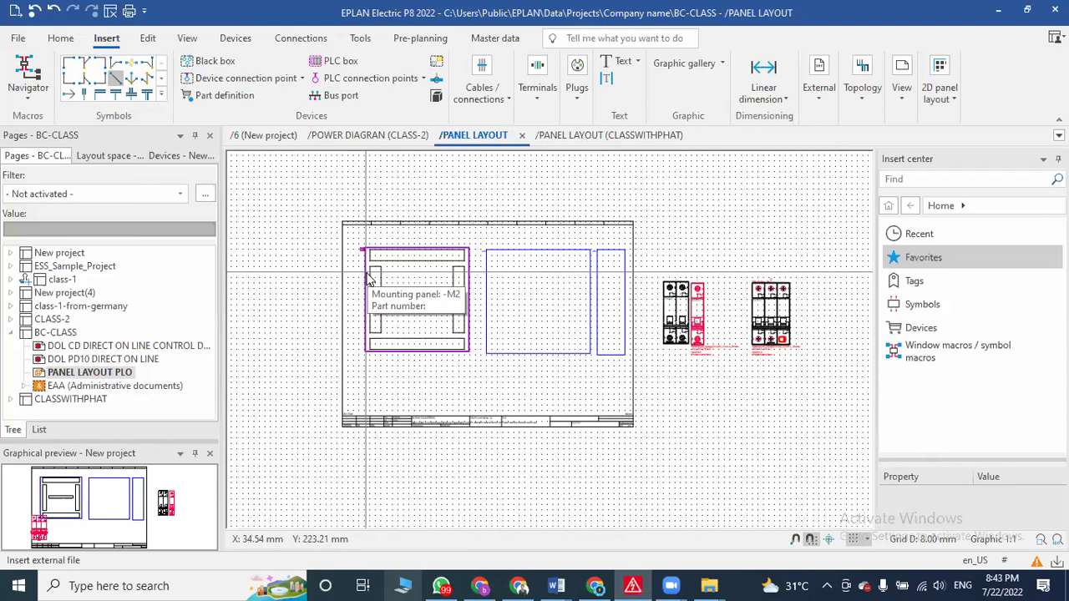
scroll(455, 358, up, 1)
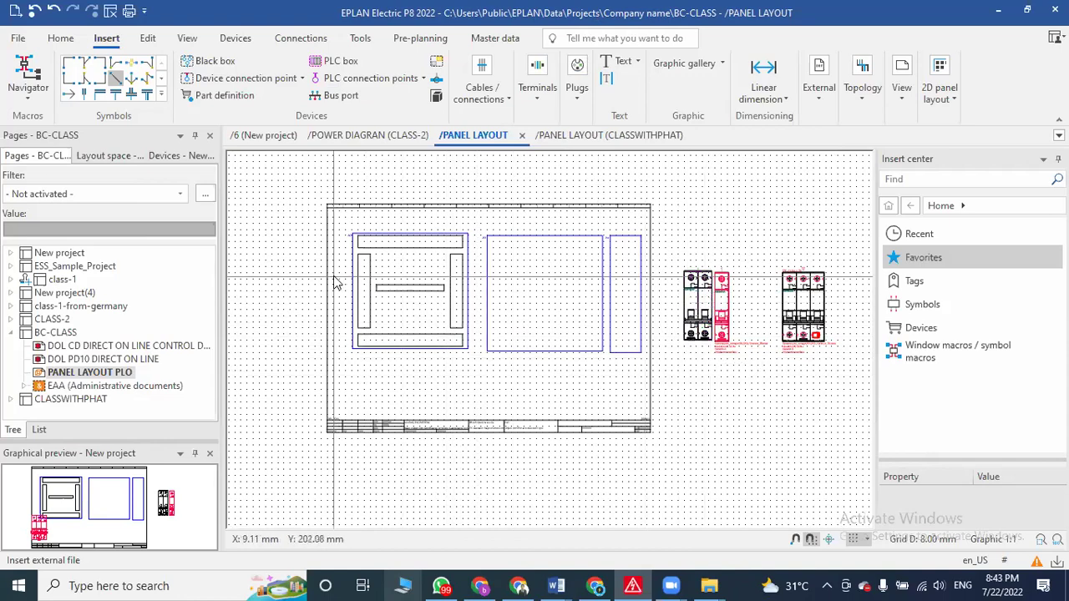
scroll(408, 282, up, 1)
middle_drag(408, 282, 365, 277)
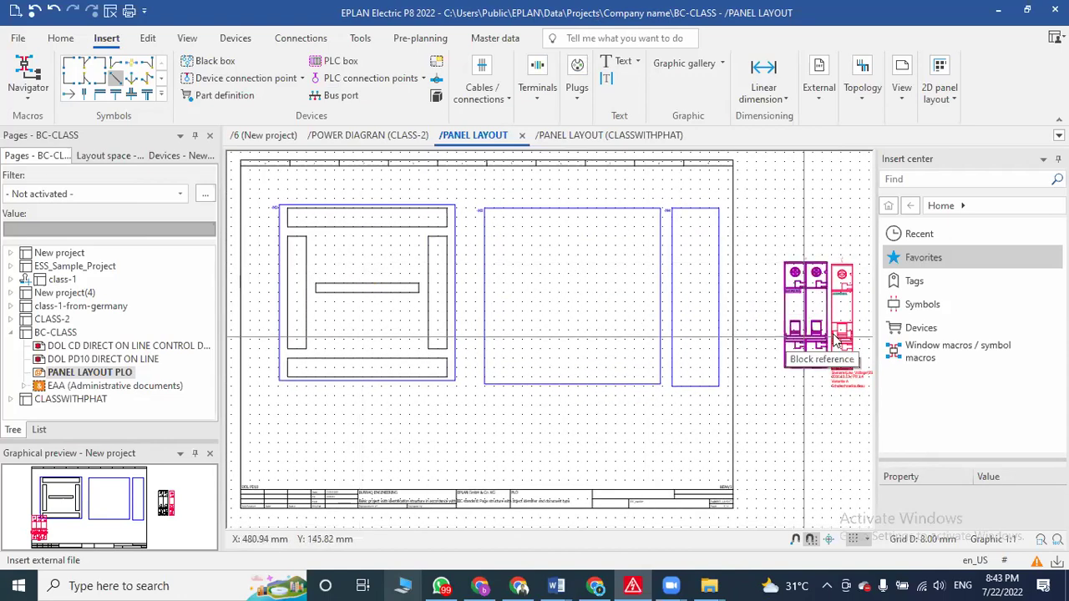
scroll(738, 355, down, 1)
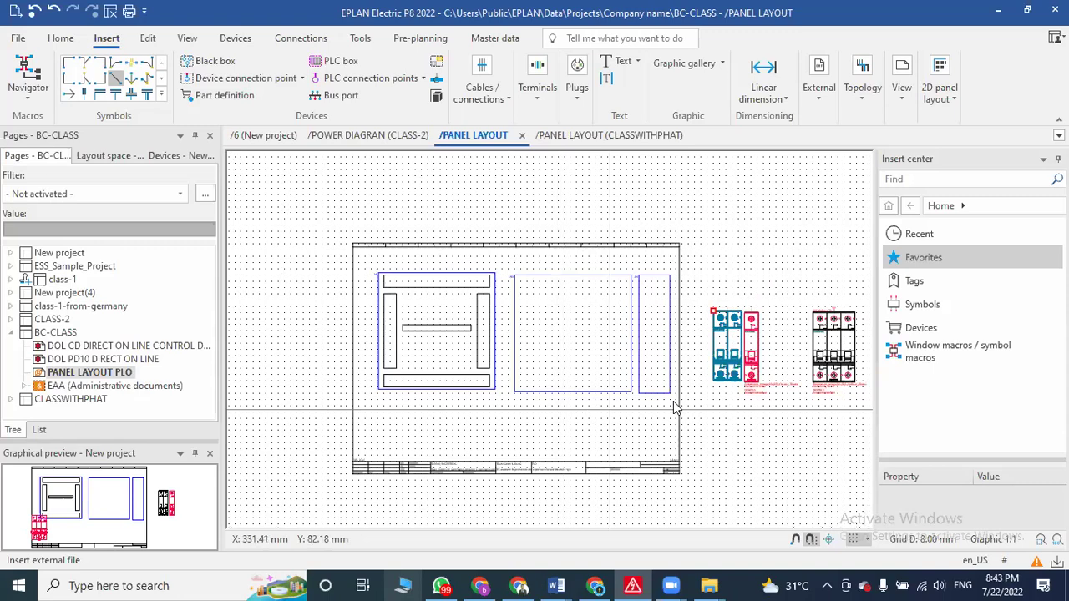
- Move the whole three-pole breaker from beside the sheet onto the central rail of the first mounting panel
scroll(742, 382, down, 1)
drag(747, 318, 818, 417)
drag(774, 365, 511, 359)
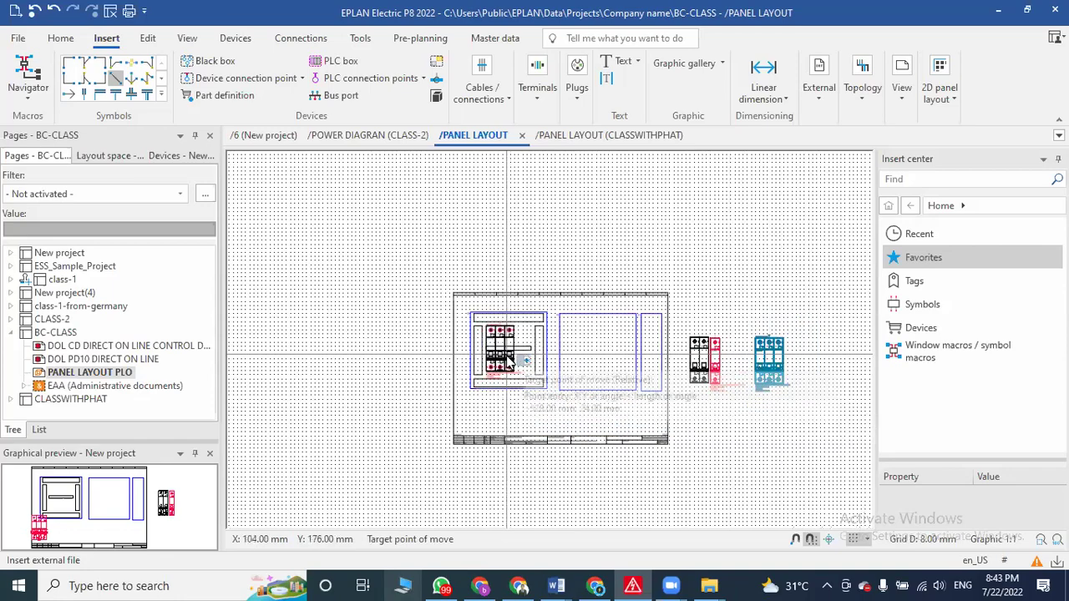
click(506, 360)
scroll(534, 351, up, 2)
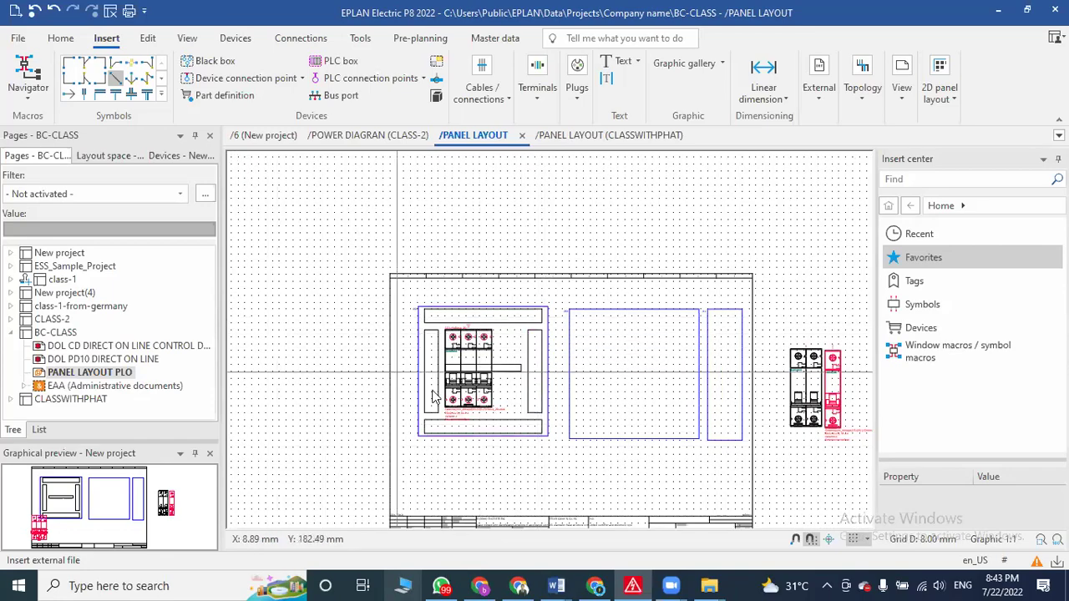
scroll(489, 487, up, 2)
scroll(296, 426, down, 2)
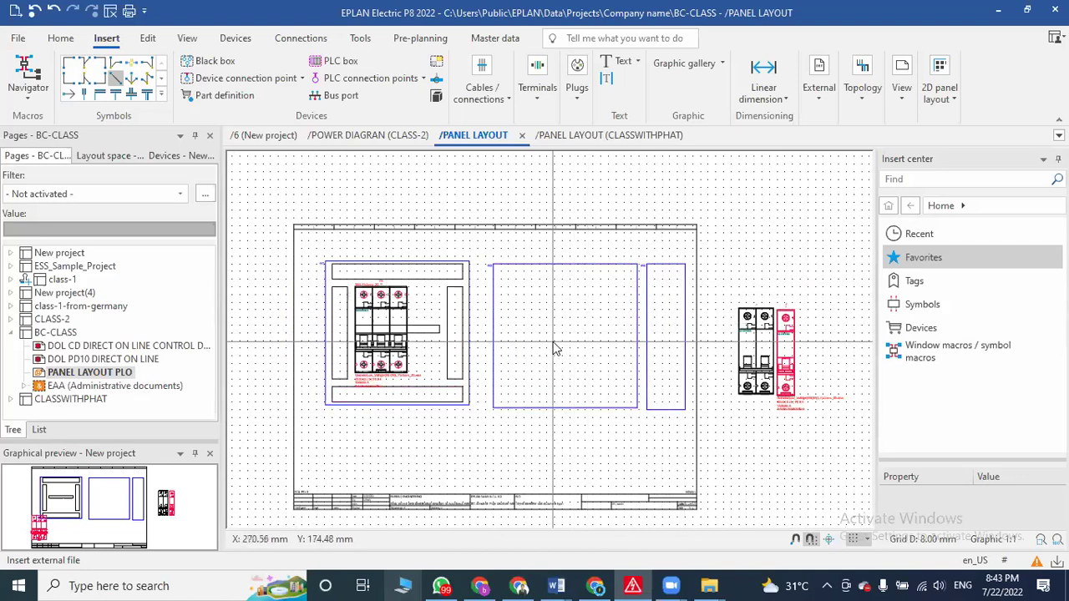
- Delete the four ducts bordering the first mounting panel and the two empty mounting panels next to it
scroll(517, 350, down, 2)
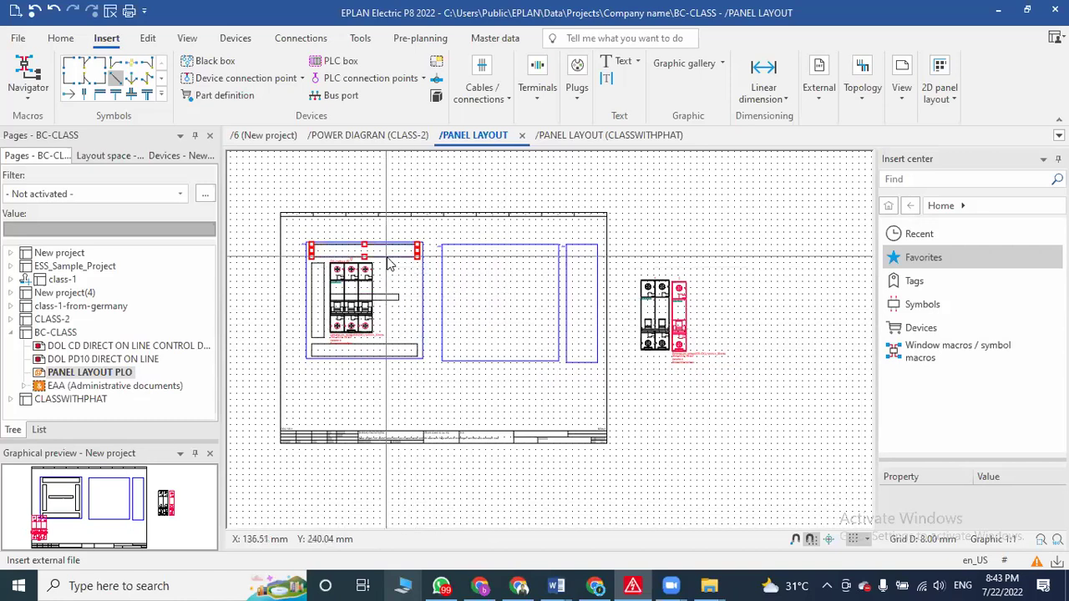
click(323, 350)
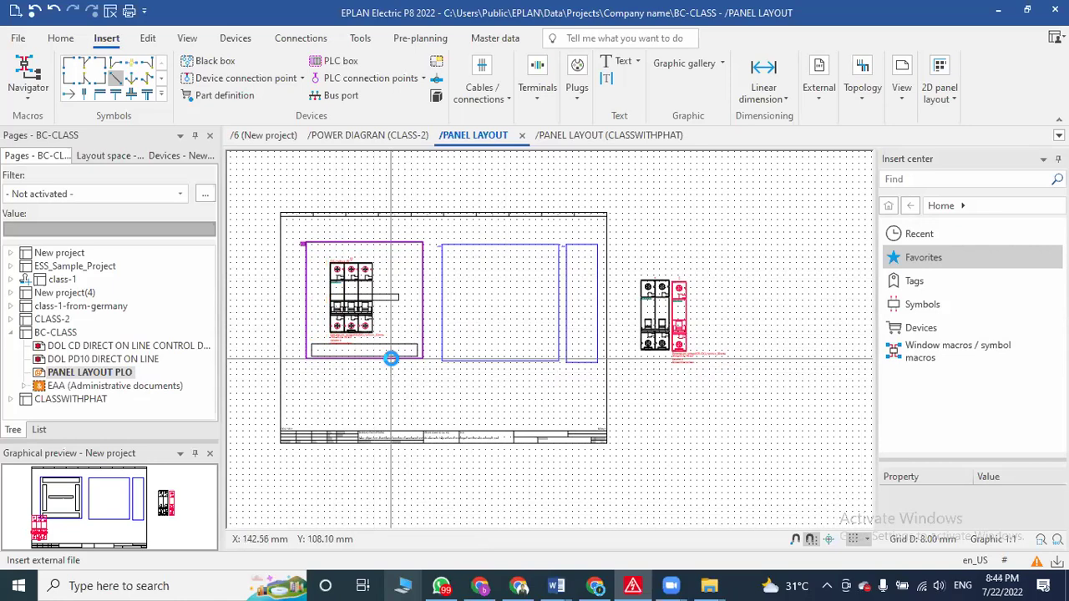
click(465, 368)
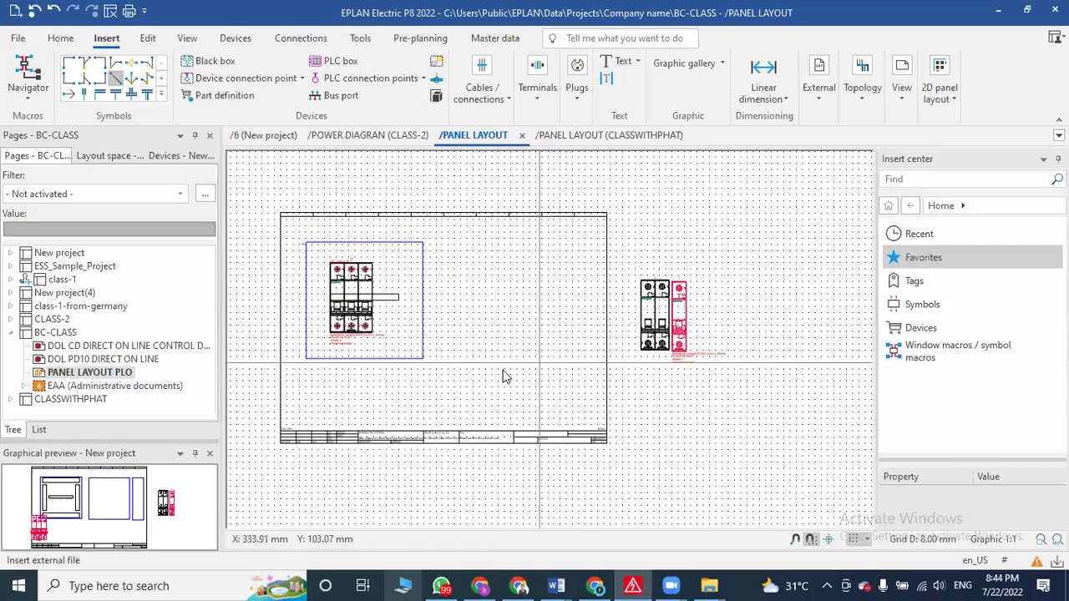
- Enlarge the remaining mounting panel from its lower outer corner until it nearly fills the layout sheet
click(422, 330)
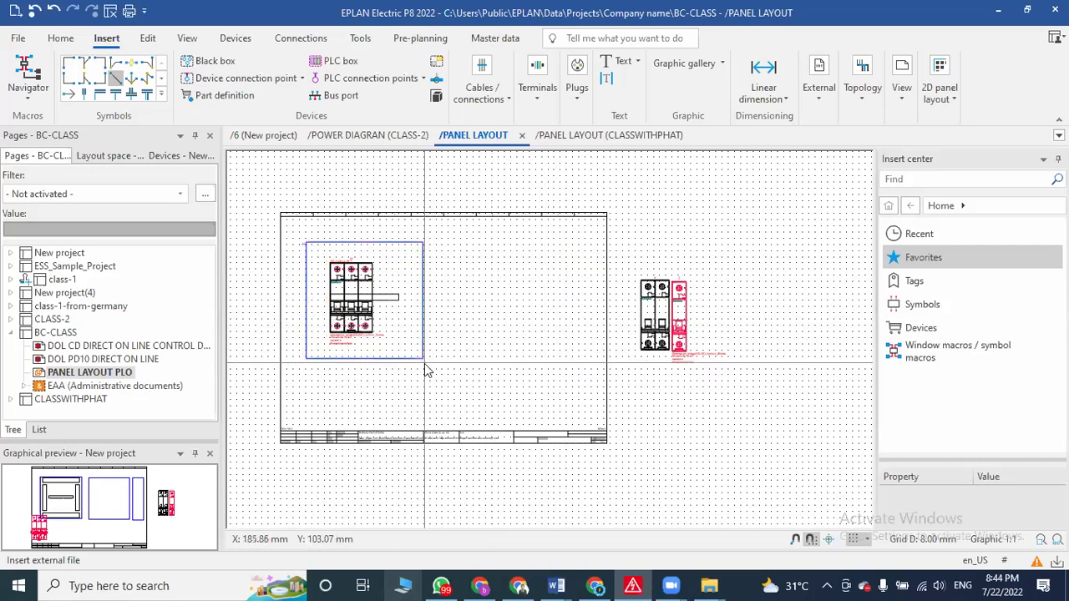
click(421, 357)
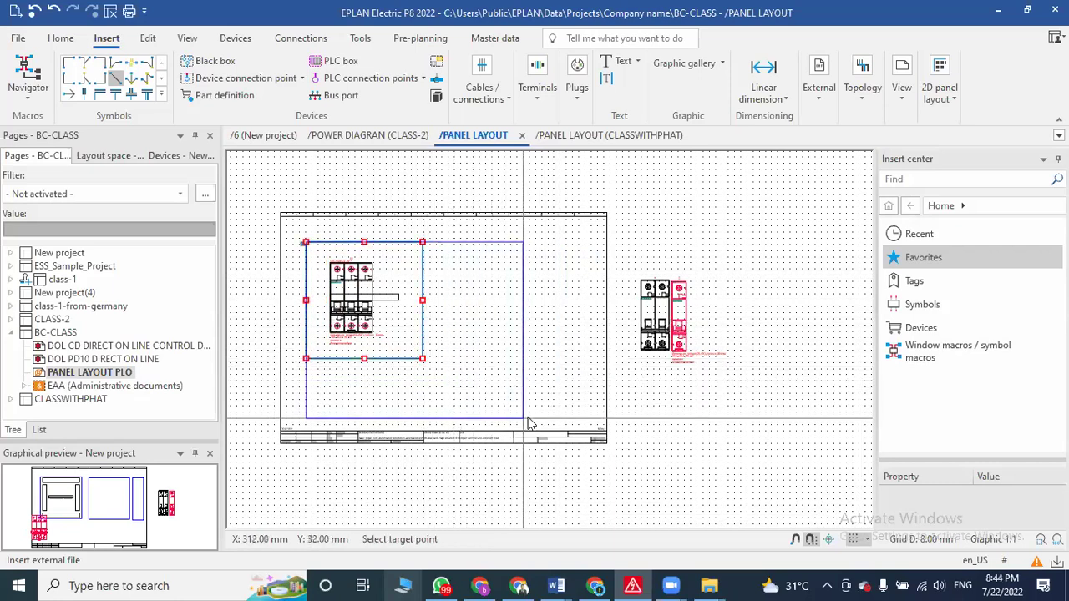
click(598, 429)
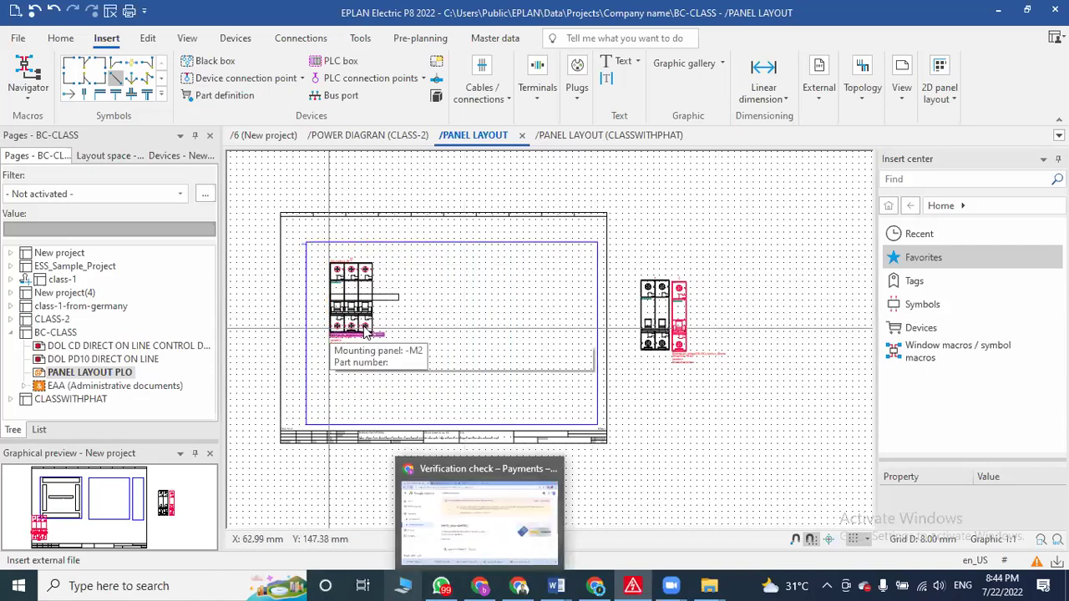
- Make the rail behind the three-pole breaker thicker and extend it to about 328 mm long across the mounting panel
click(390, 297)
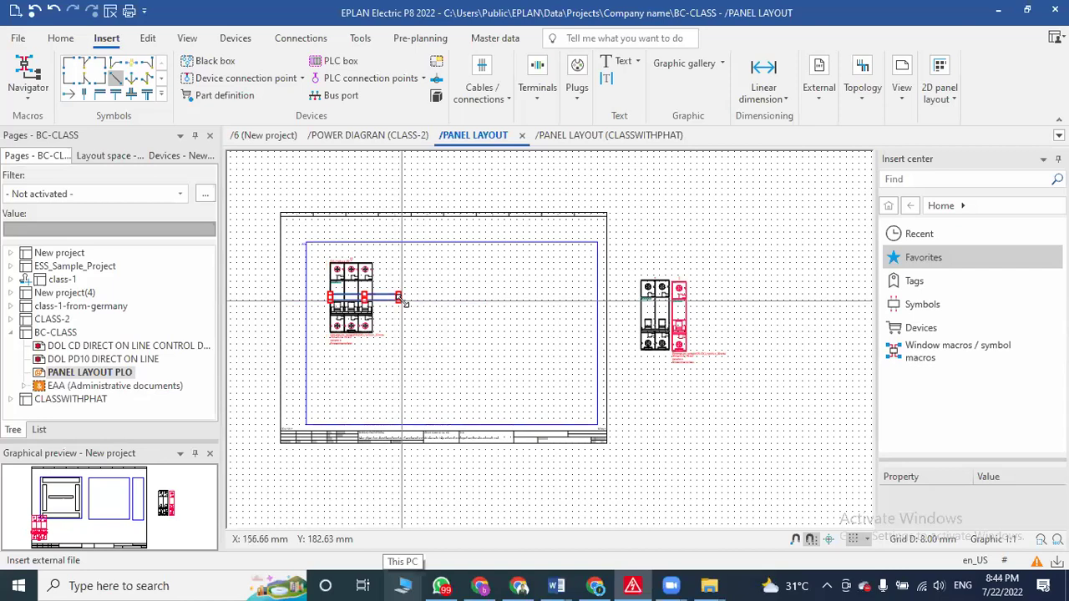
click(401, 300)
click(419, 305)
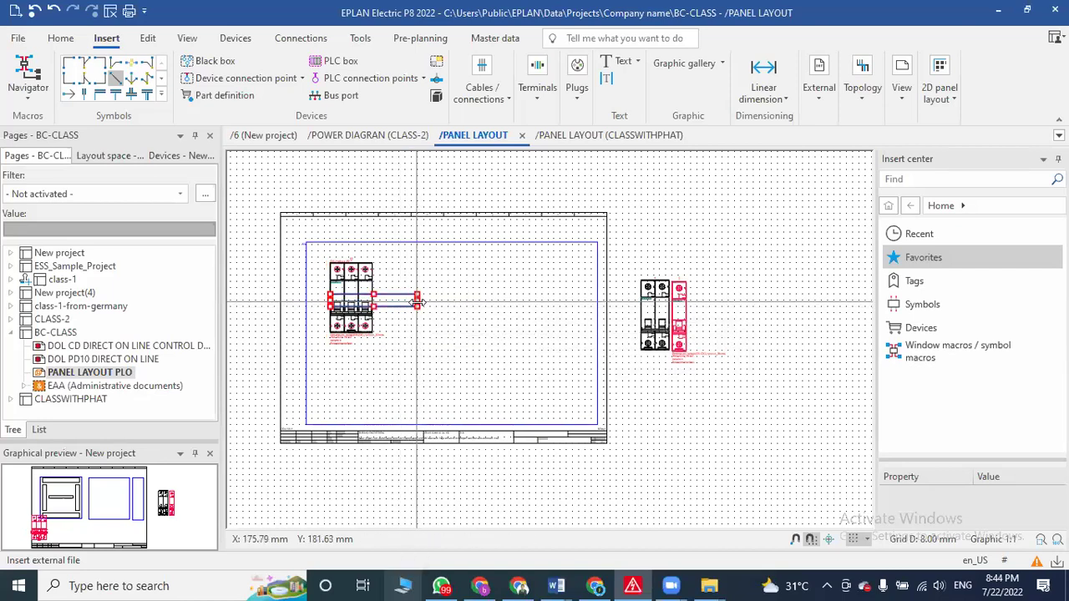
click(418, 302)
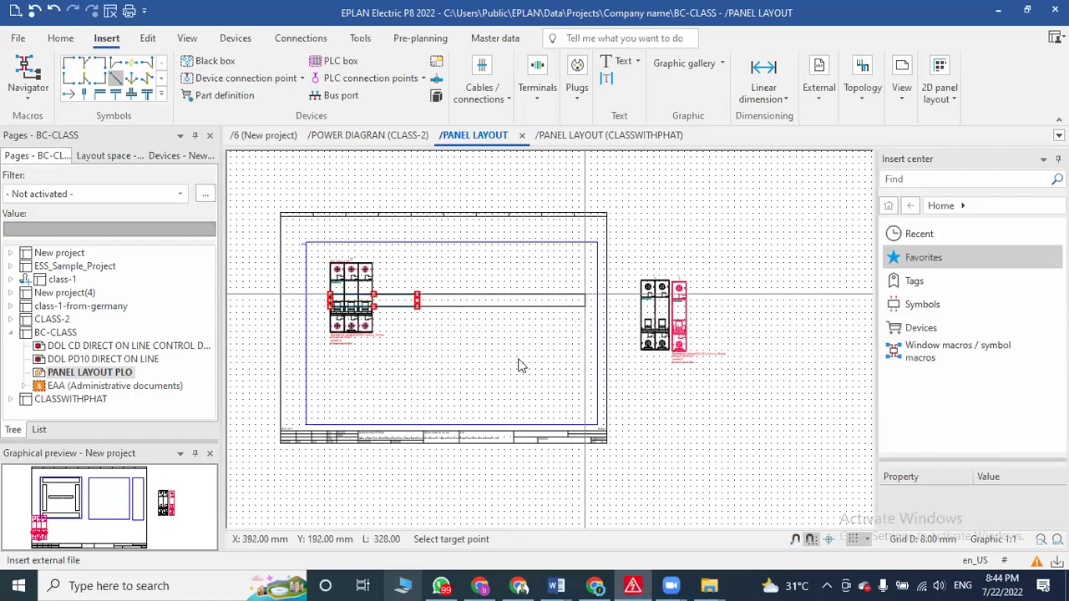
key(Escape)
scroll(636, 422, down, 2)
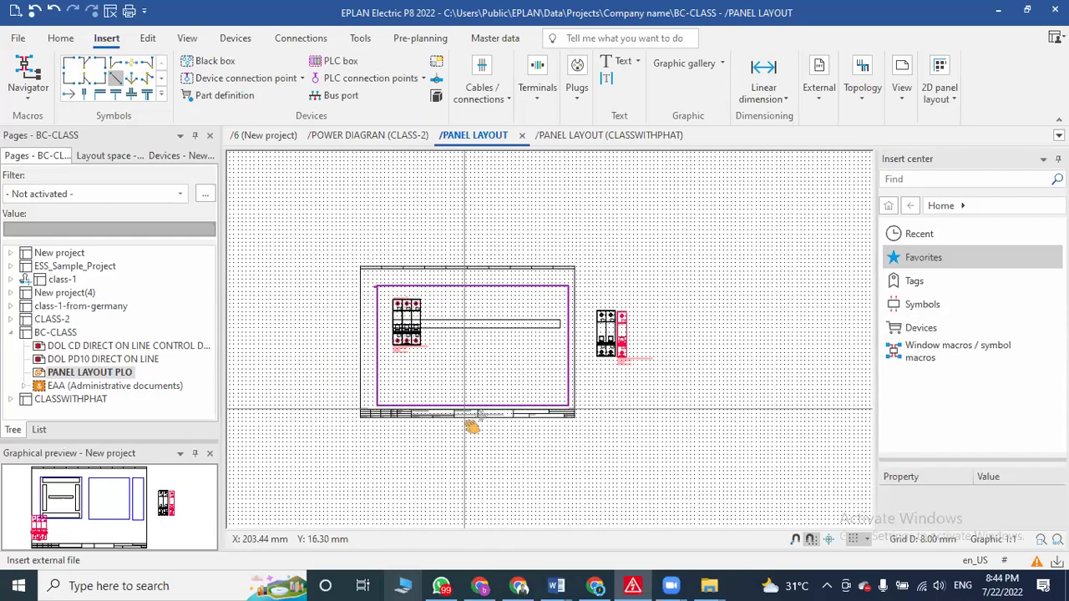
- Try to move the two-pole breaker onto the rail next to the three-pole breaker, and undo the move
scroll(608, 344, up, 3)
click(608, 344)
drag(607, 344, 338, 326)
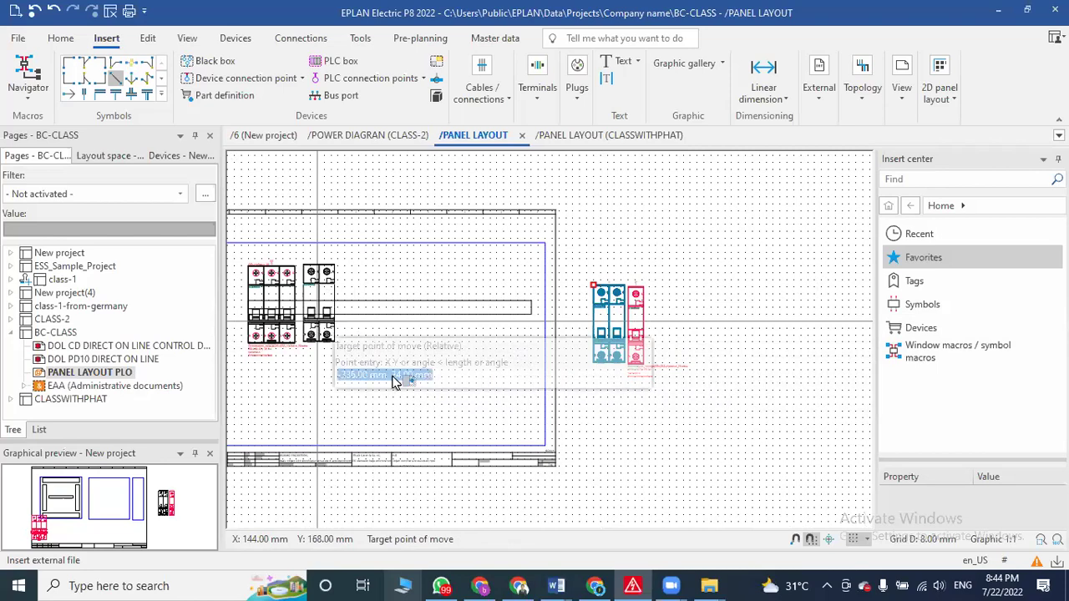
click(334, 328)
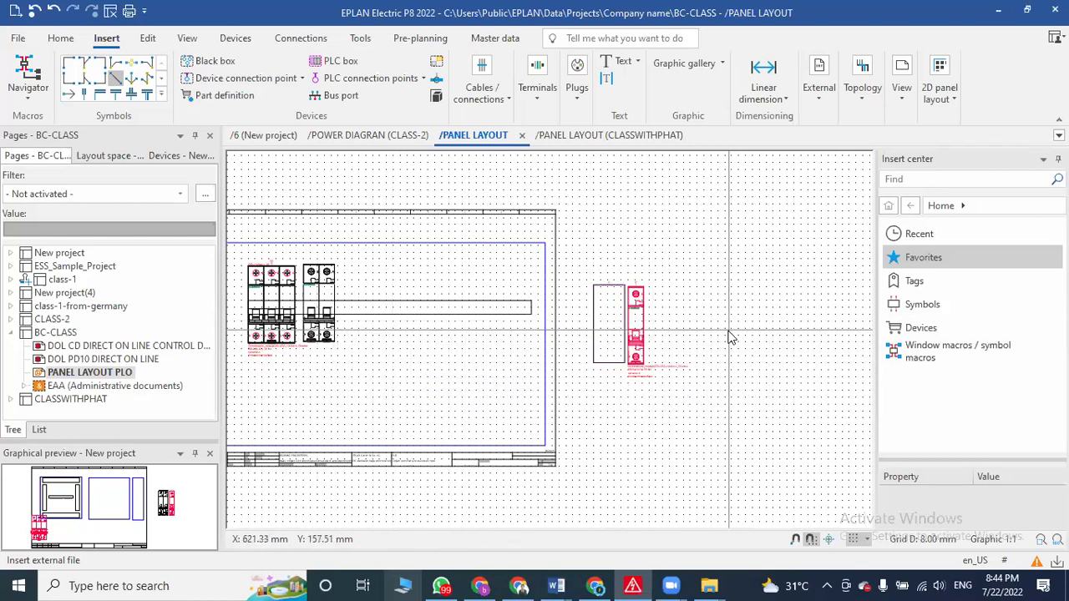
key(ctrl+z)
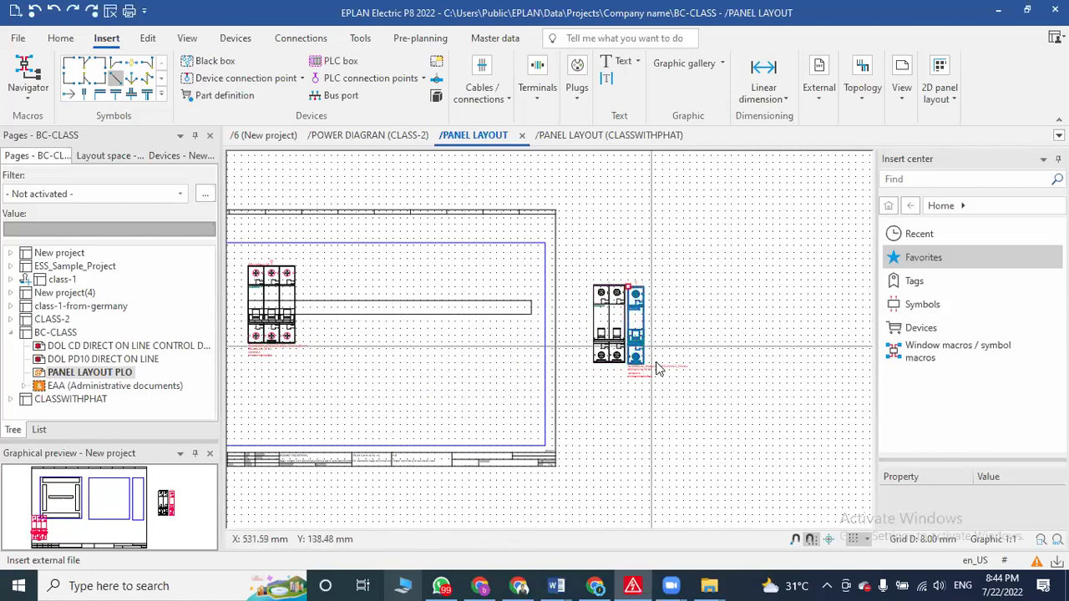
- Select the complete two-pole breaker, including its outline, and move it onto the rail next to the three-pole breaker
scroll(727, 381, up, 3)
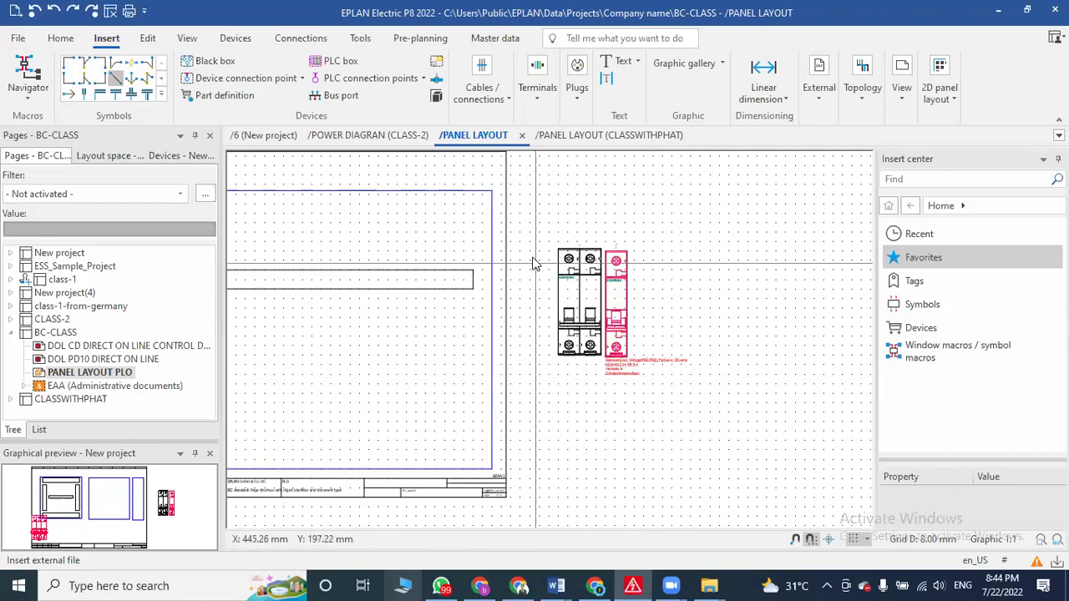
click(609, 406)
click(572, 329)
scroll(376, 311, down, 2)
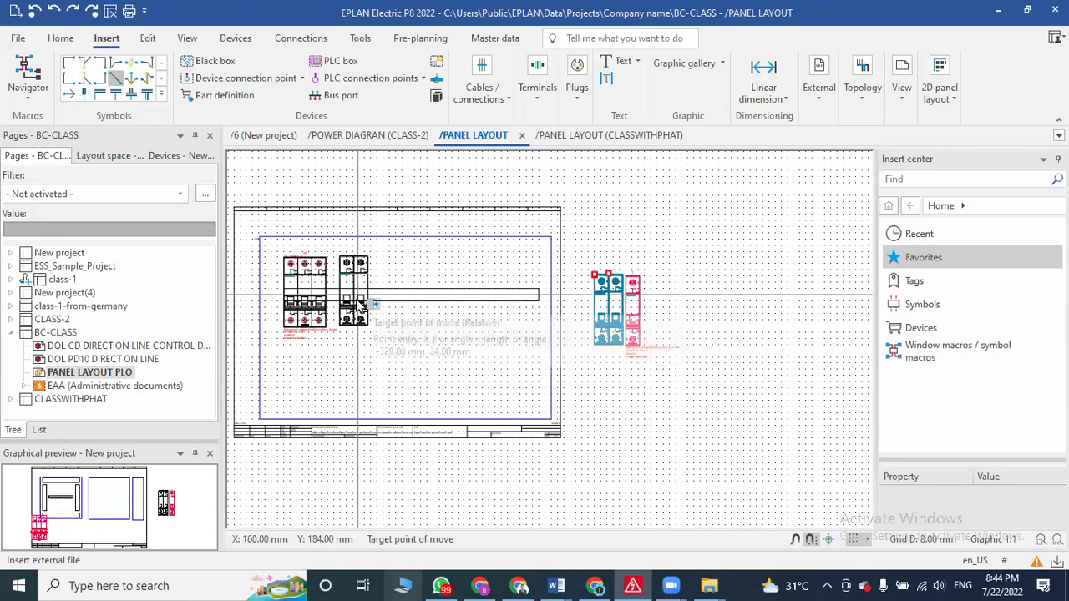
click(357, 305)
- Move the complete single-pole breaker with its texts onto the rail next to the two-pole breaker
click(615, 220)
click(699, 406)
click(636, 316)
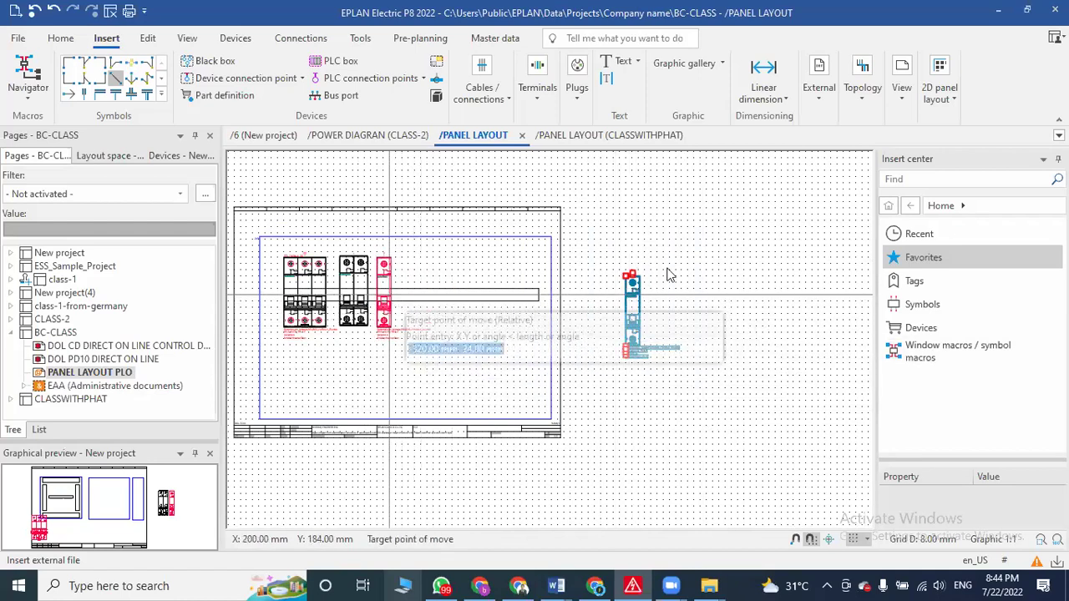
click(389, 298)
- Place the single-pole breaker on the rail and change the drawing grid to Grid B, 2.00 mm
scroll(325, 195, up, 4)
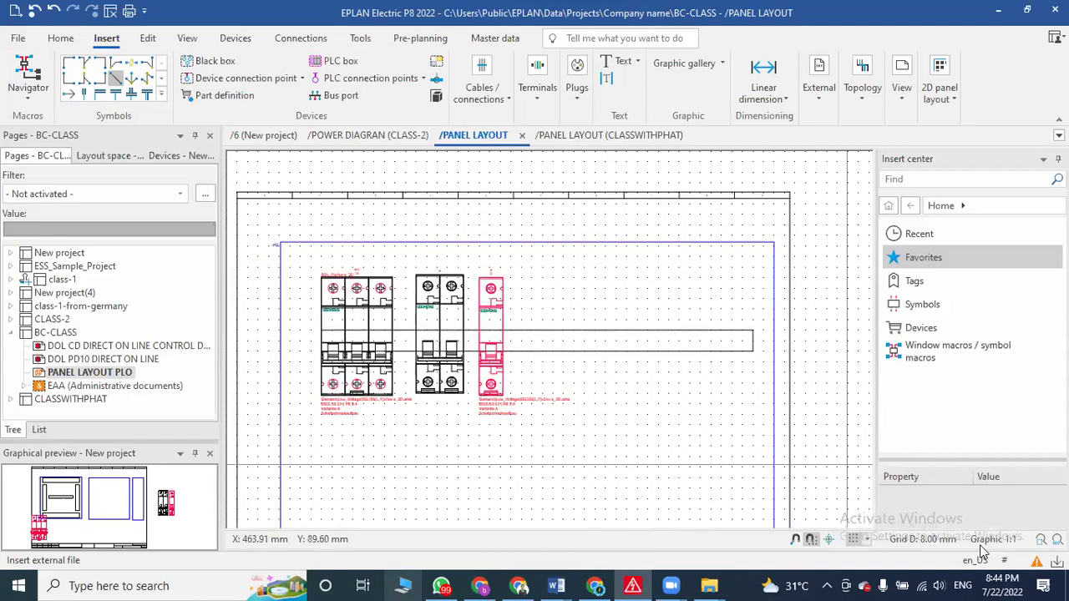
click(857, 539)
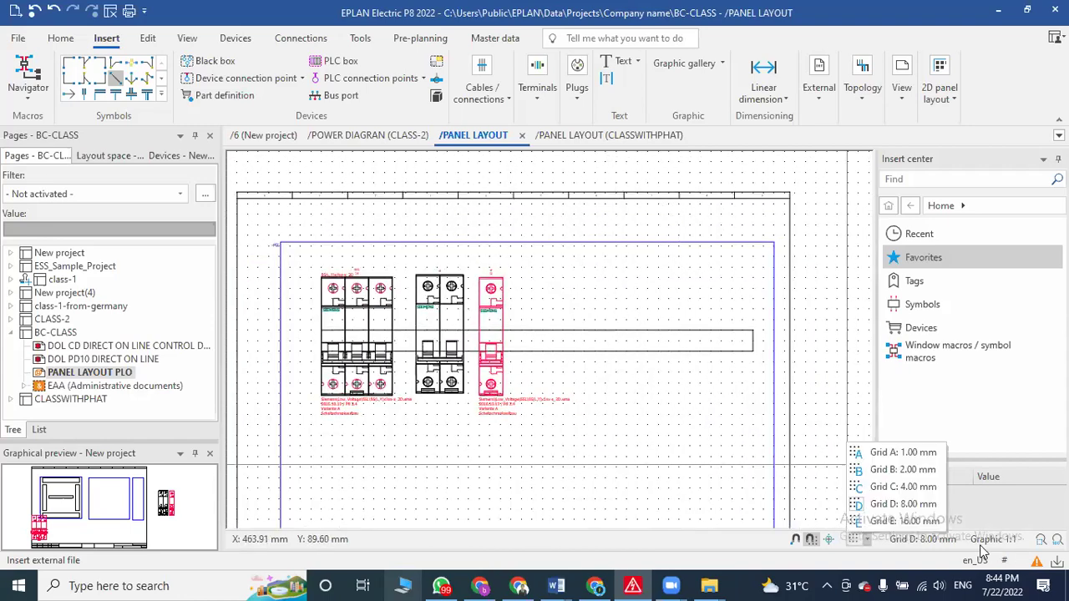
click(890, 470)
- Move the complete two-pole breaker 2 mm down so its top edge lines up with the neighbouring breakers
scroll(371, 263, up, 3)
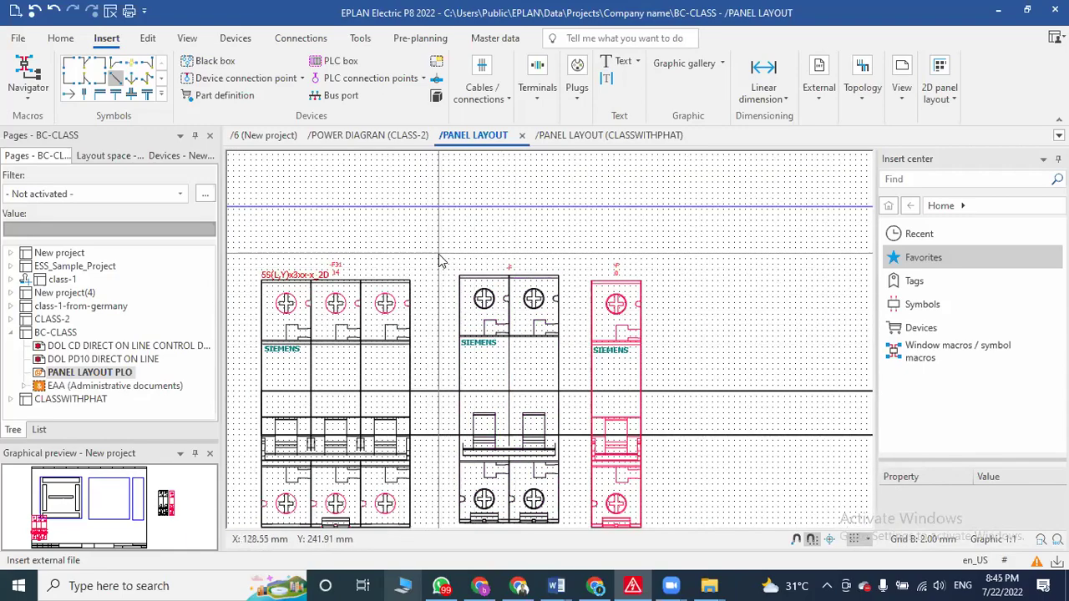
scroll(441, 261, up, 3)
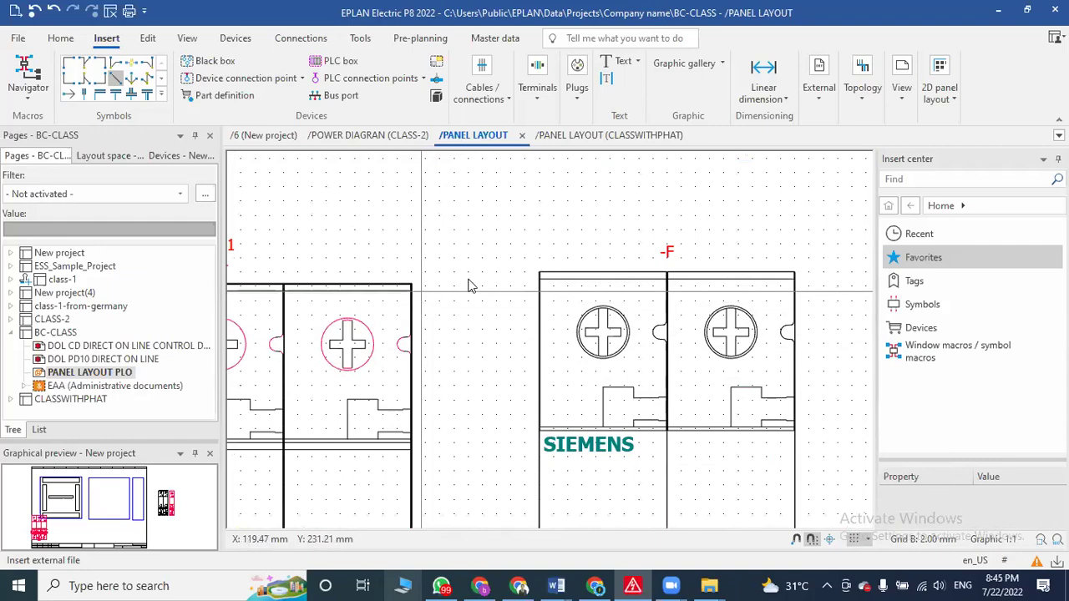
scroll(471, 207, down, 4)
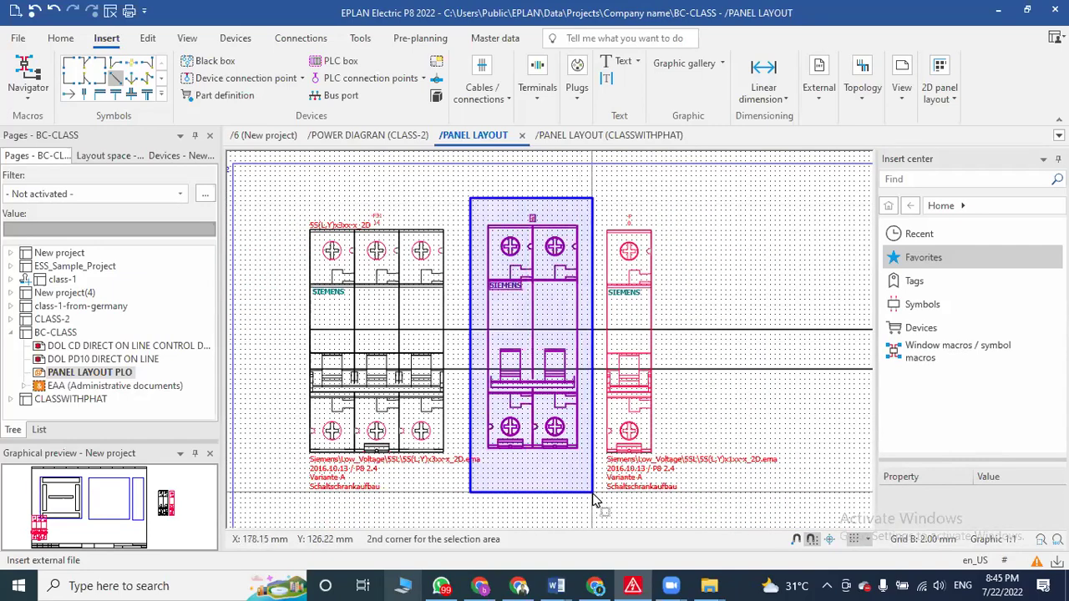
click(584, 480)
scroll(487, 231, up, 2)
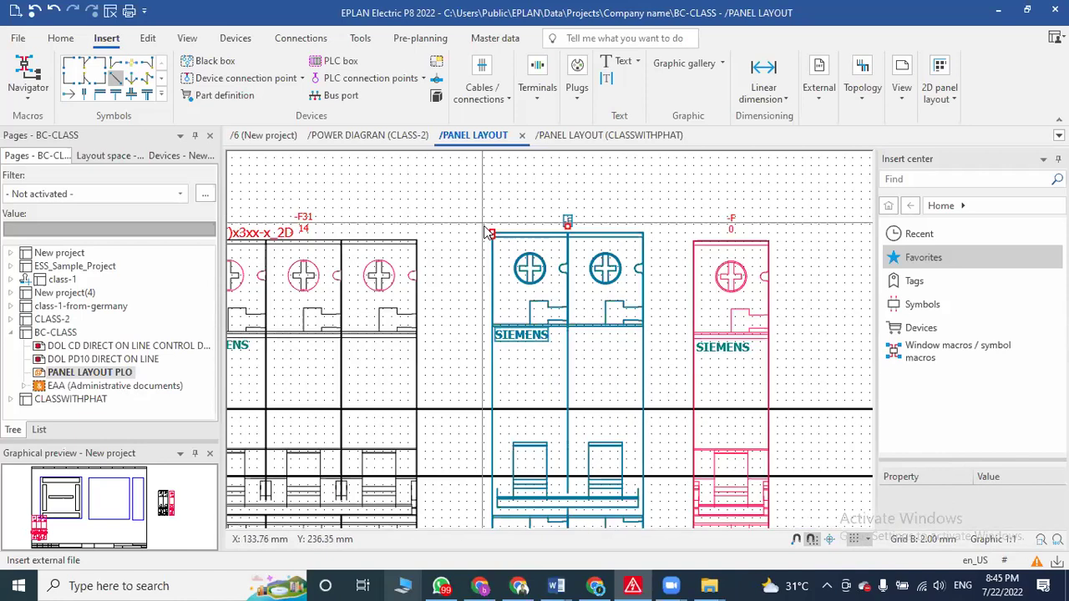
click(566, 280)
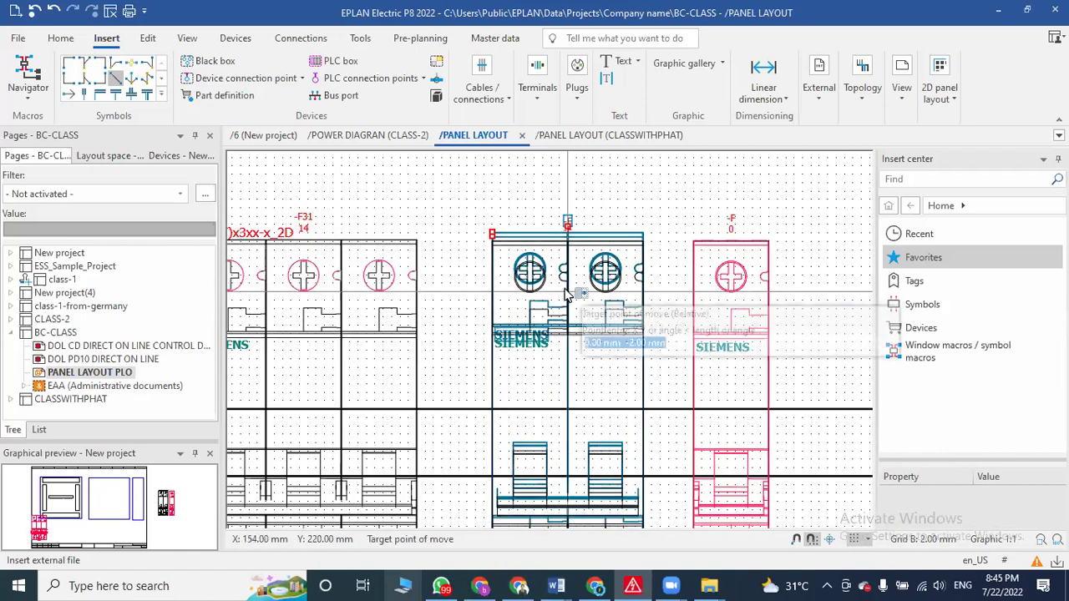
key(Escape)
scroll(403, 213, down, 2)
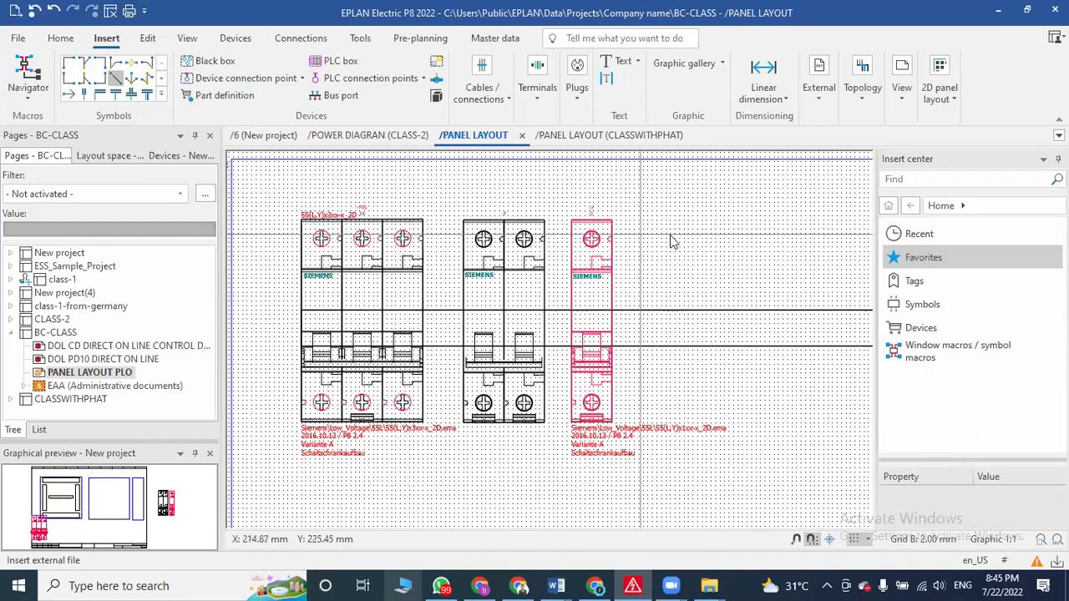
- Move the complete single-pole breaker with its texts along the rail, close beside the two-pole breaker
scroll(668, 240, up, 2)
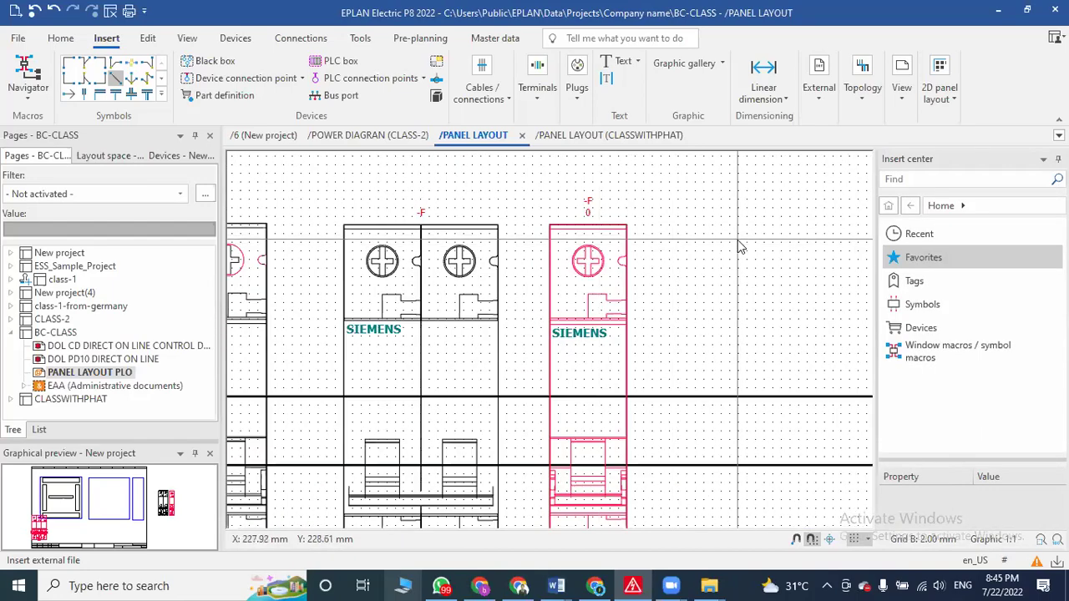
scroll(739, 246, down, 4)
middle_drag(622, 424, 505, 431)
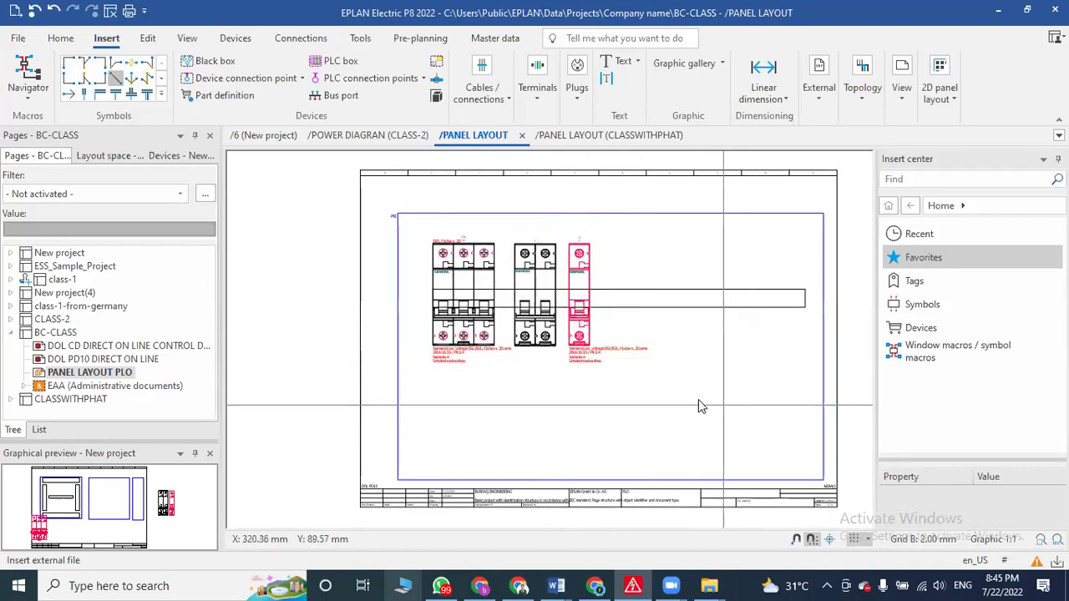
scroll(686, 401, up, 2)
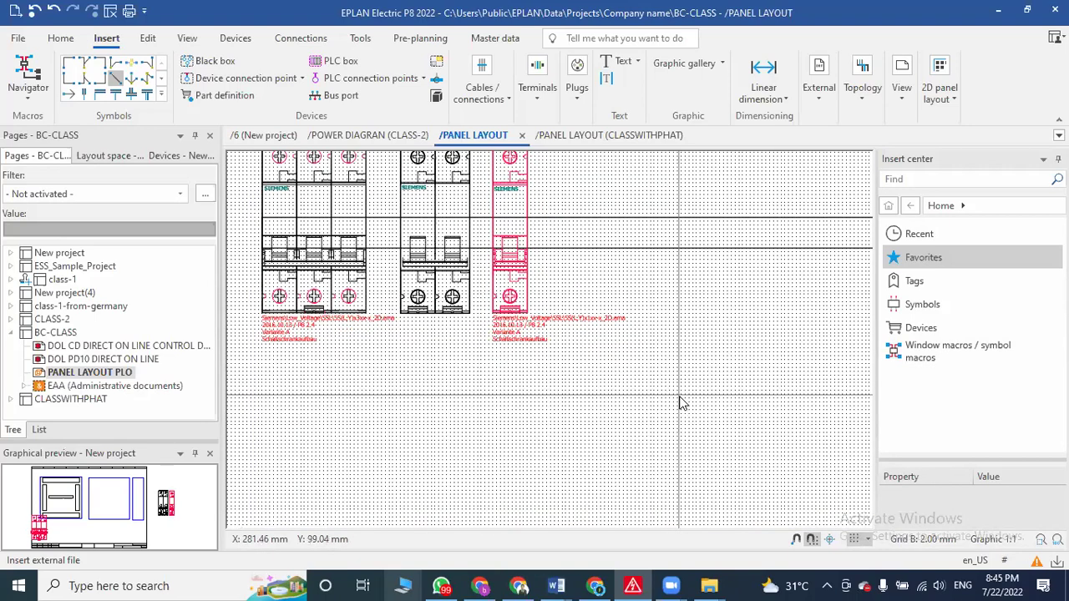
scroll(443, 501, down, 2)
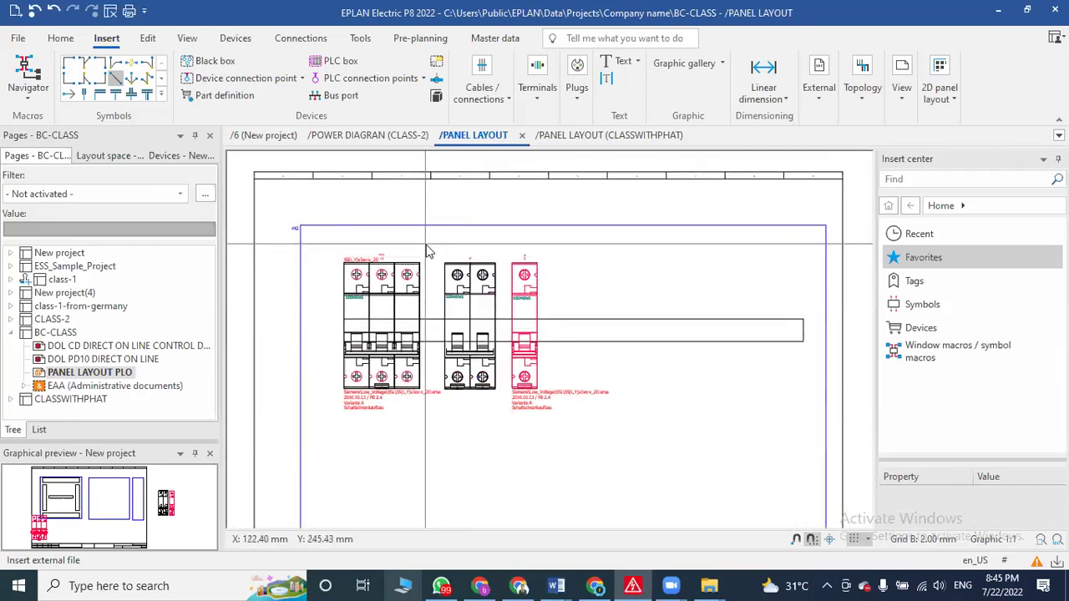
drag(507, 242, 613, 434)
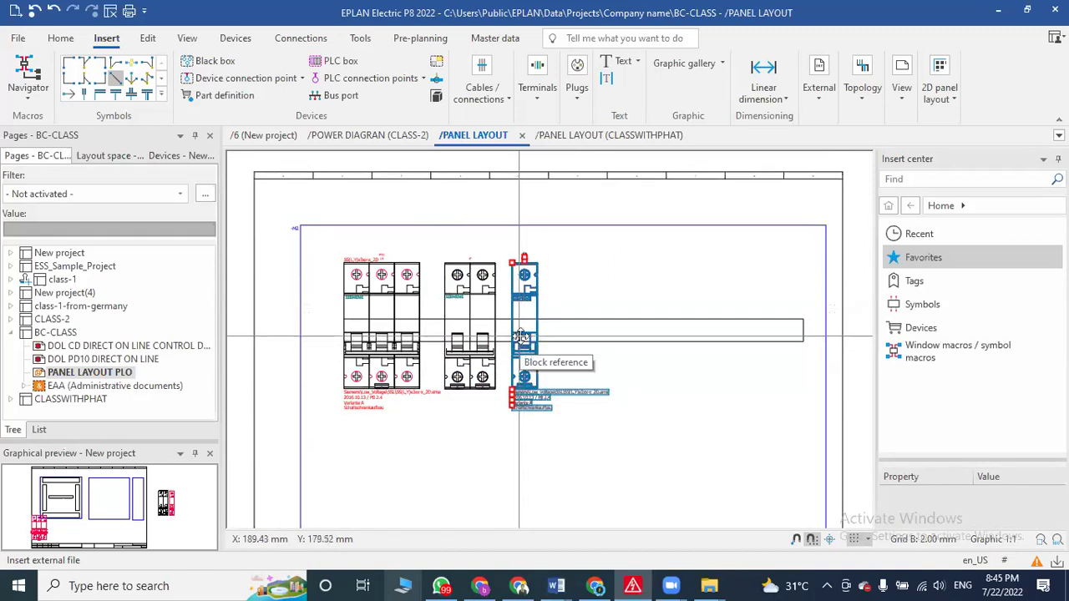
mouse_move(524, 334)
mouse_down()
mouse_move(501, 338)
mouse_move(511, 338)
mouse_up()
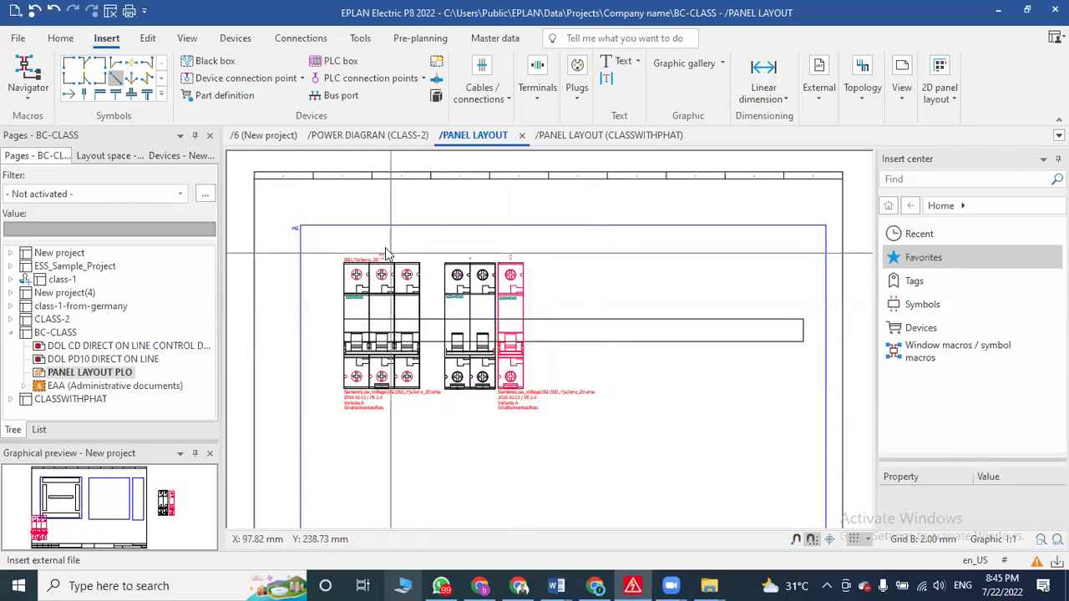
- Examine the spacing and top alignment of the three breakers on the mounting panel rail
scroll(449, 288, up, 3)
scroll(659, 294, up, 1)
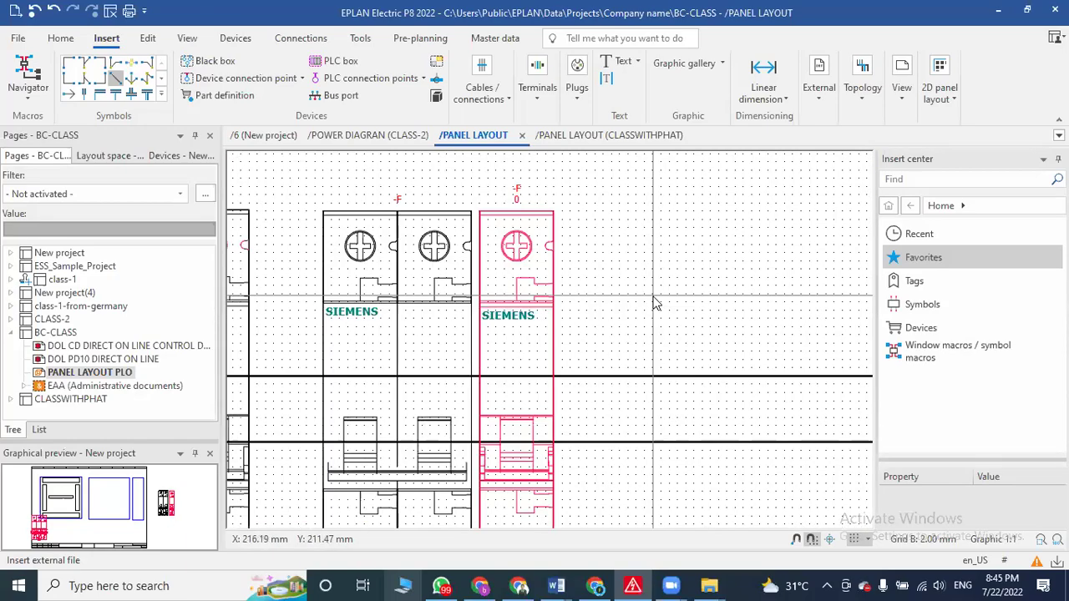
scroll(656, 303, down, 2)
scroll(656, 302, down, 2)
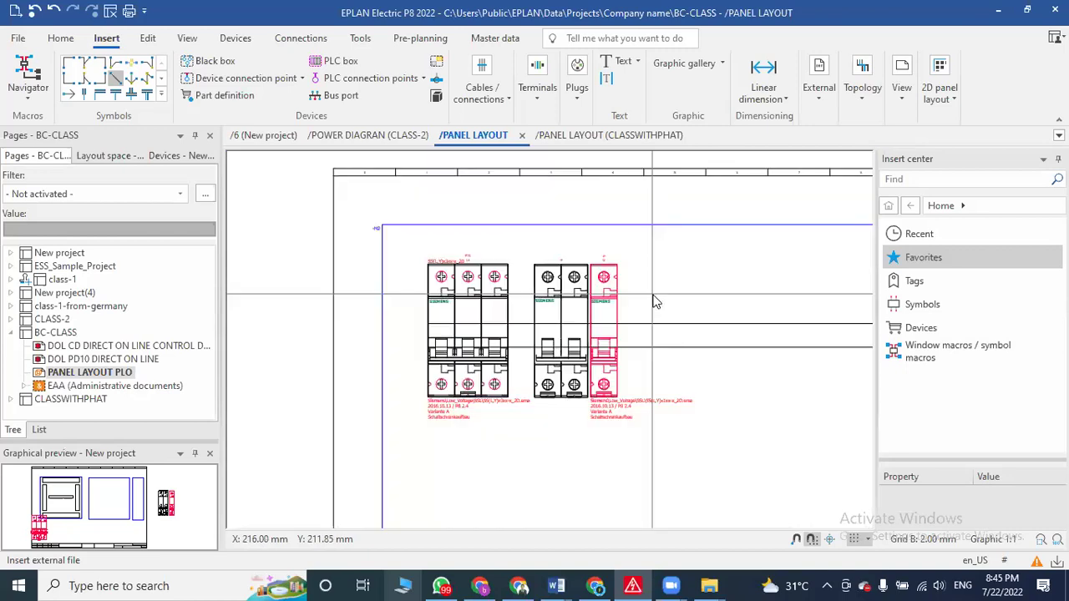
scroll(589, 483, down, 1)
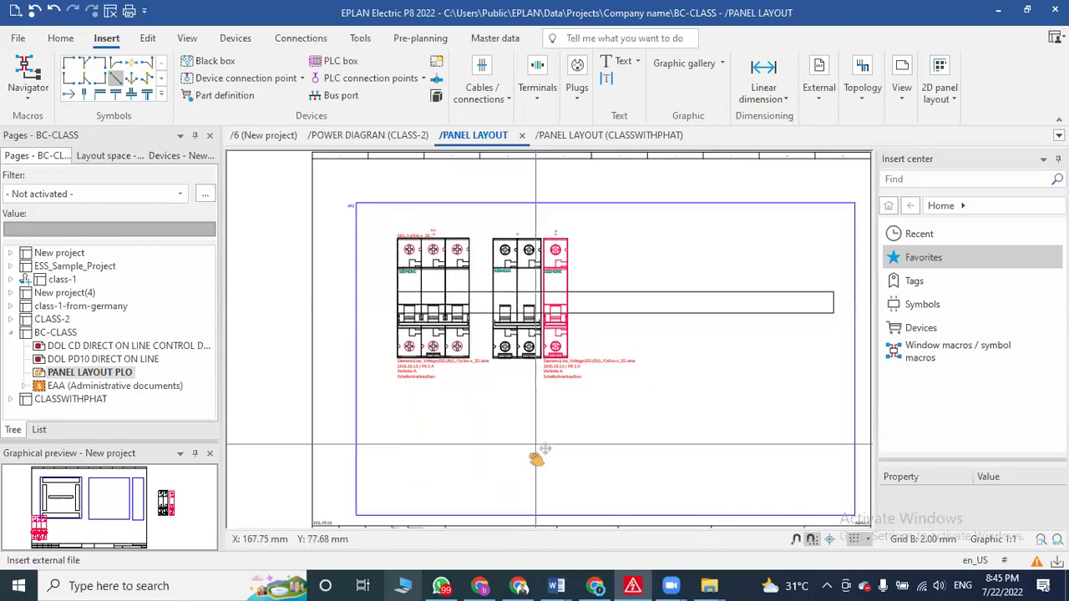
scroll(448, 428, down, 1)
scroll(448, 442, up, 2)
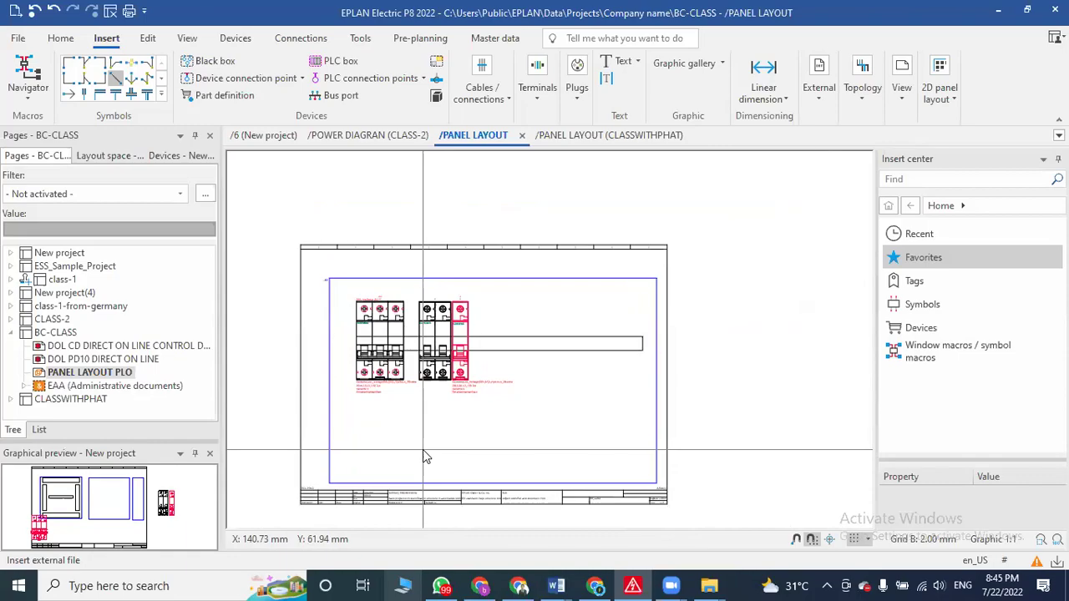
scroll(451, 337, up, 4)
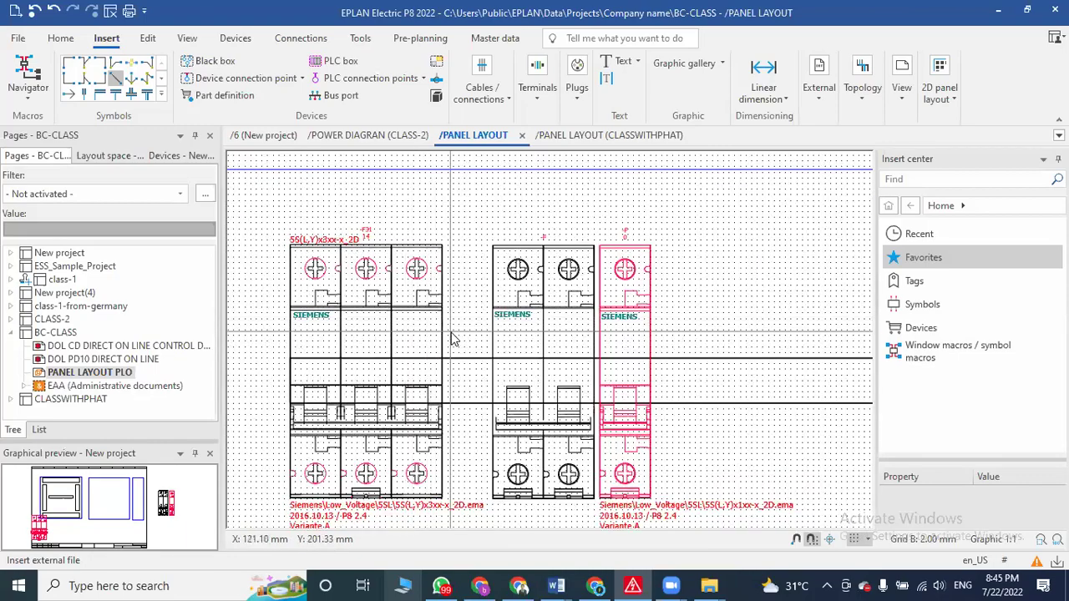
scroll(506, 421, down, 5)
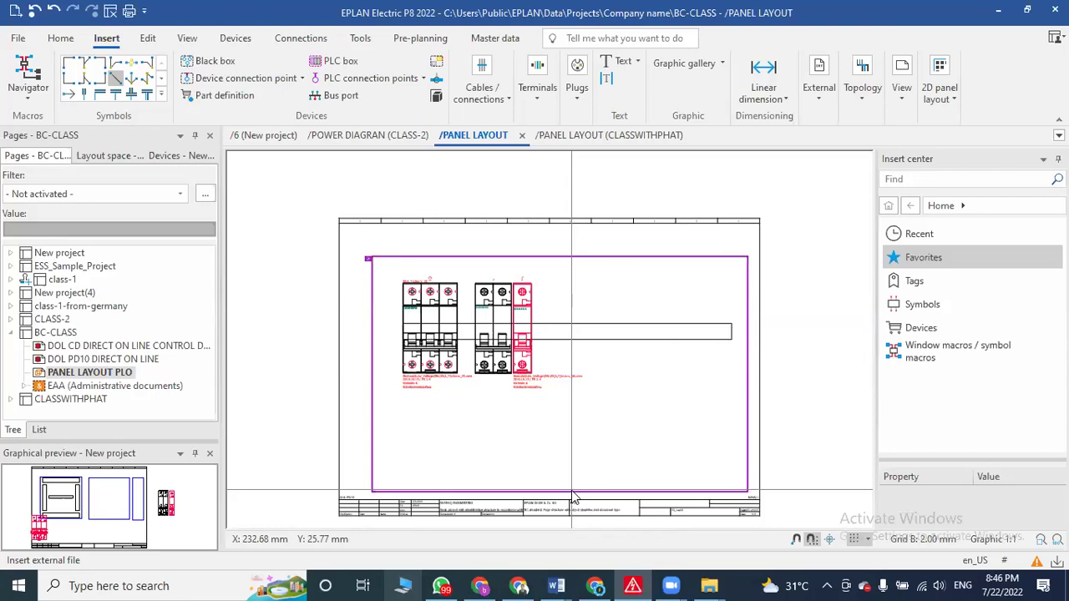
- Delete the macro description texts beneath the single-pole breaker
scroll(529, 326, up, 3)
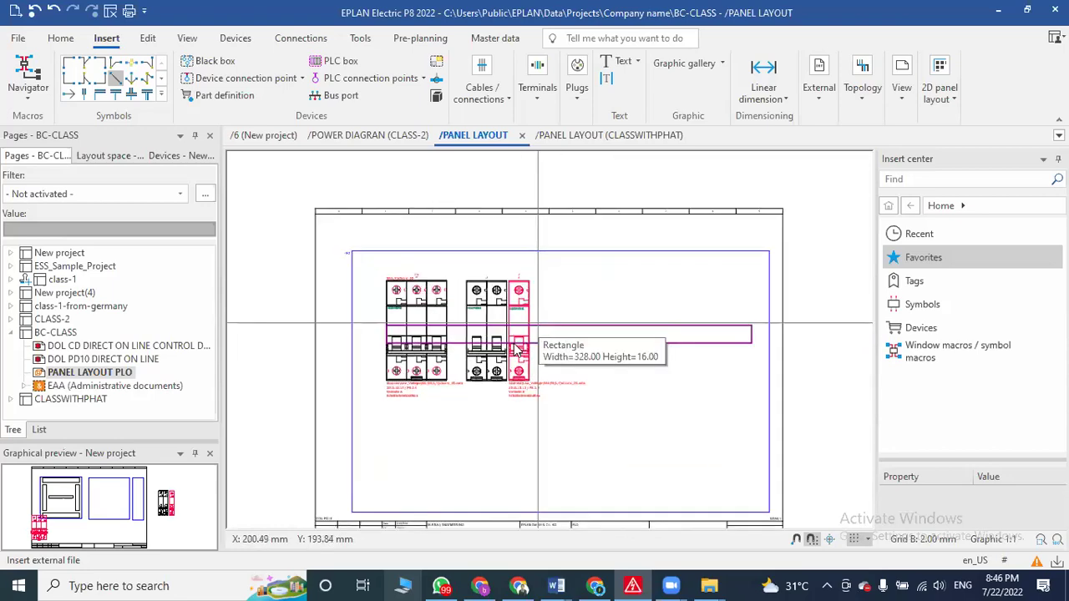
drag(493, 198, 699, 460)
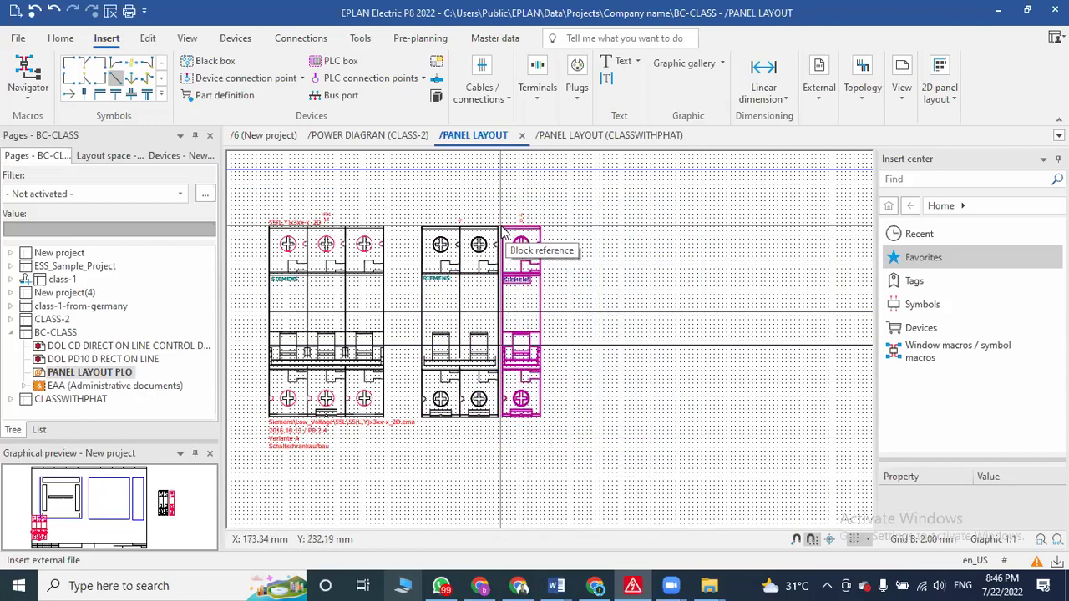
- Copy the complete single-pole breaker, using its upper-left corner as the handle point
scroll(509, 244, up, 2)
drag(499, 157, 621, 469)
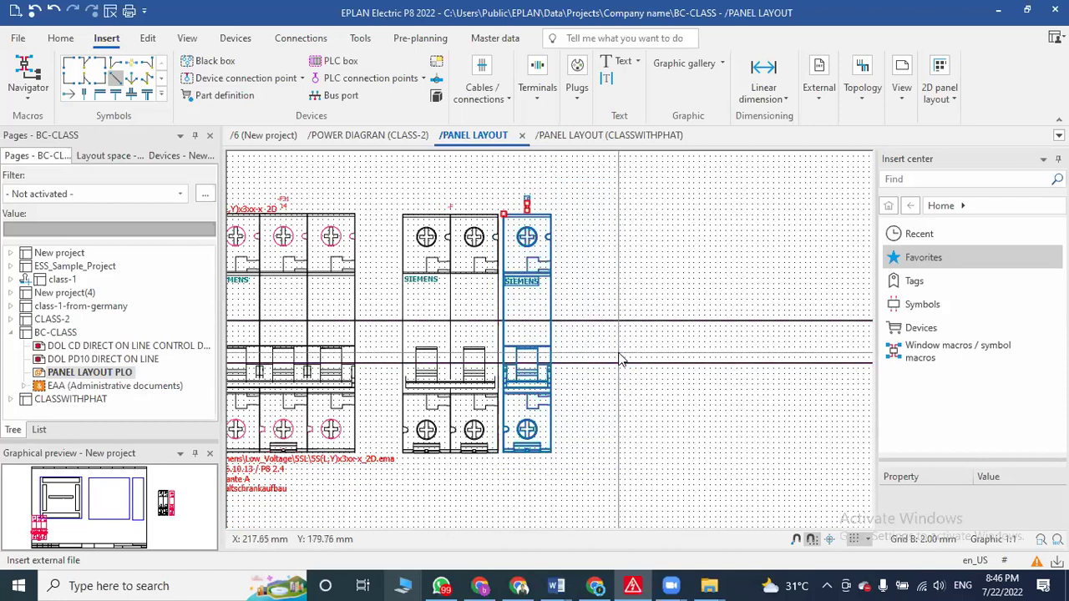
key(ctrl+c)
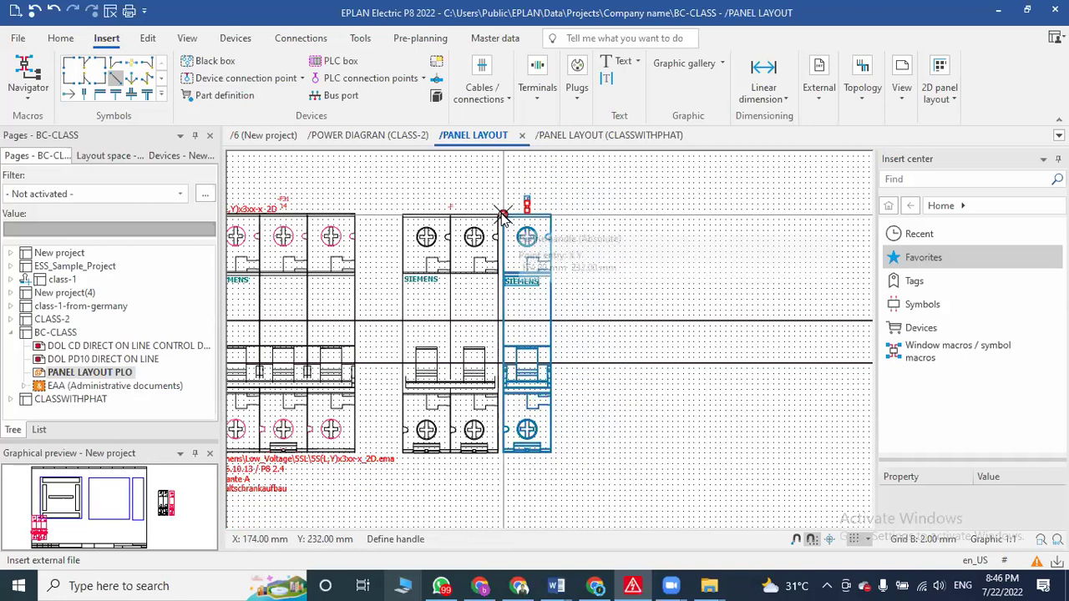
click(501, 214)
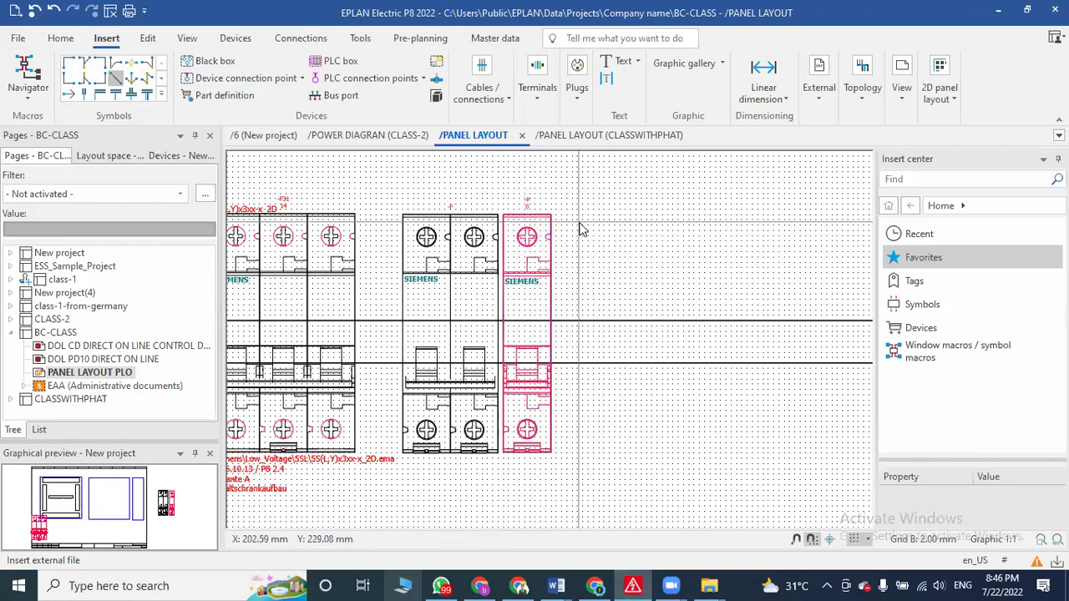
- Paste nine copies of the single-pole breaker edge to edge along the rail, top-aligned and continuing beside the original
key(ctrl+v)
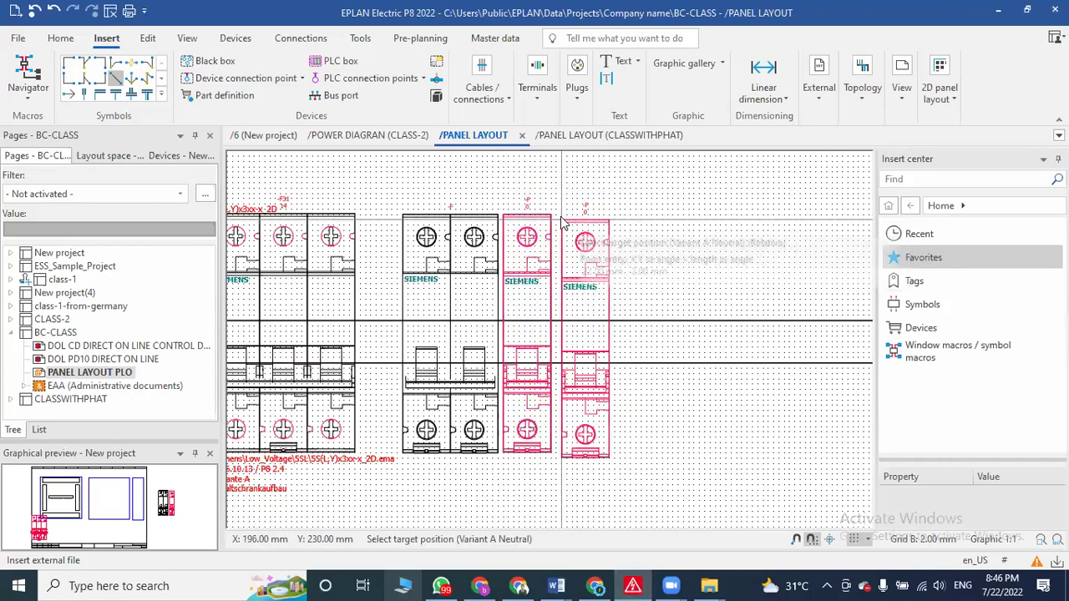
click(554, 221)
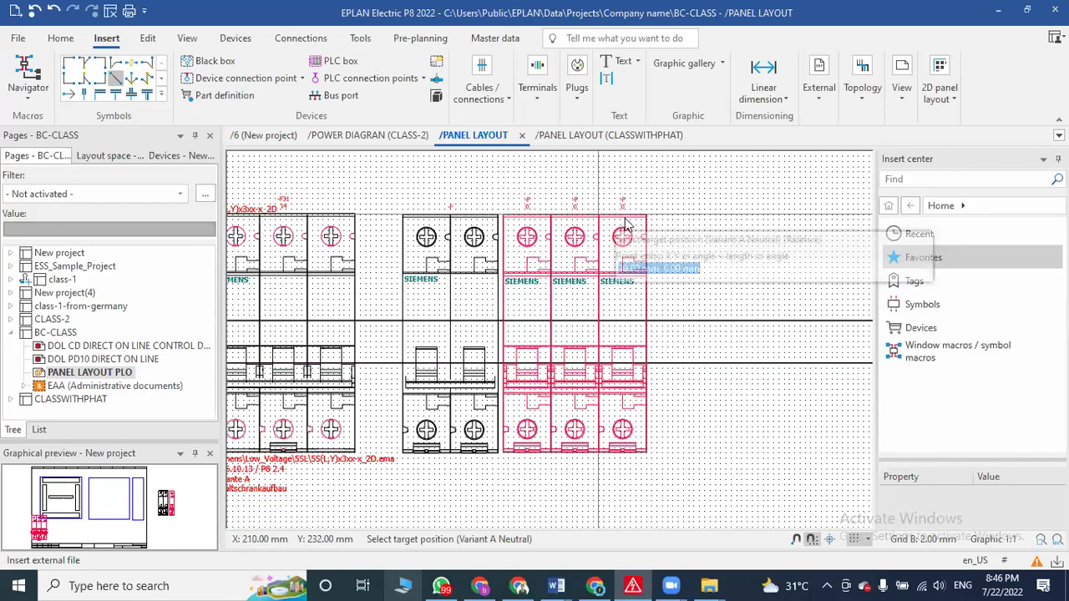
click(601, 221)
click(666, 219)
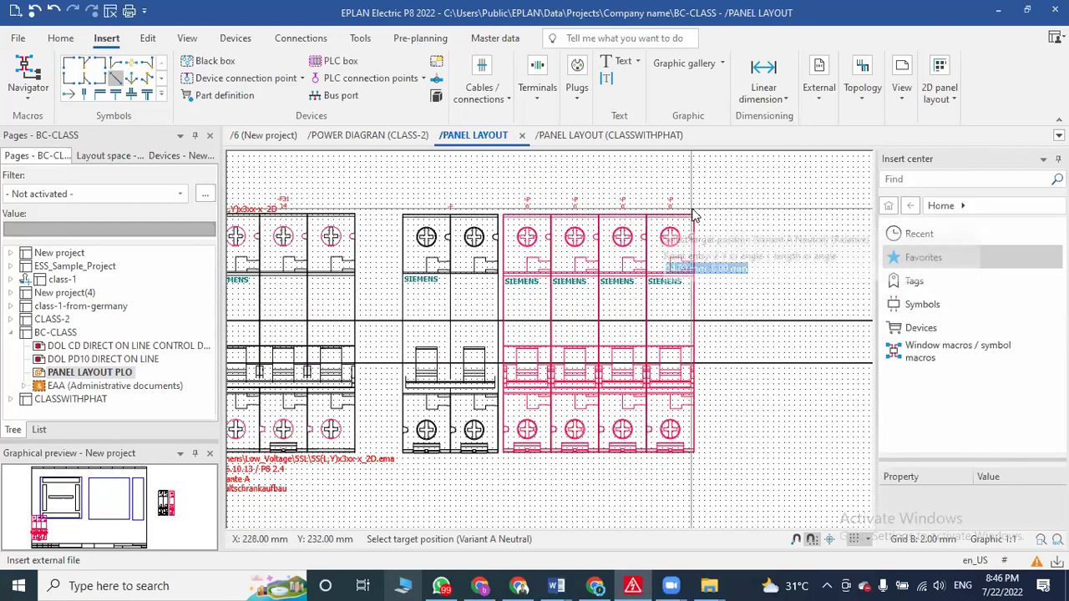
click(718, 219)
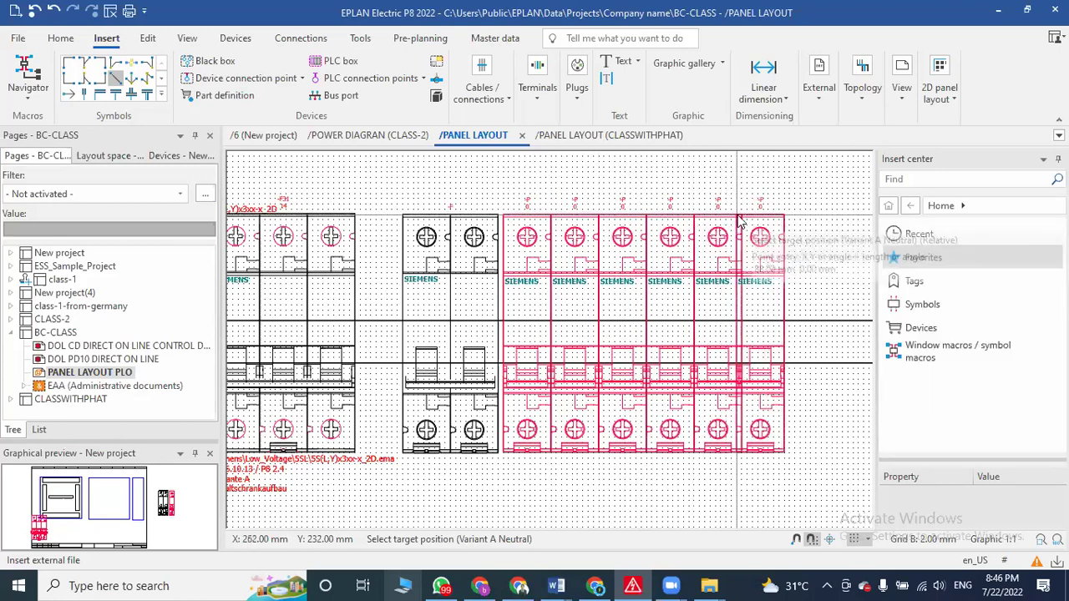
scroll(557, 271, down, 1)
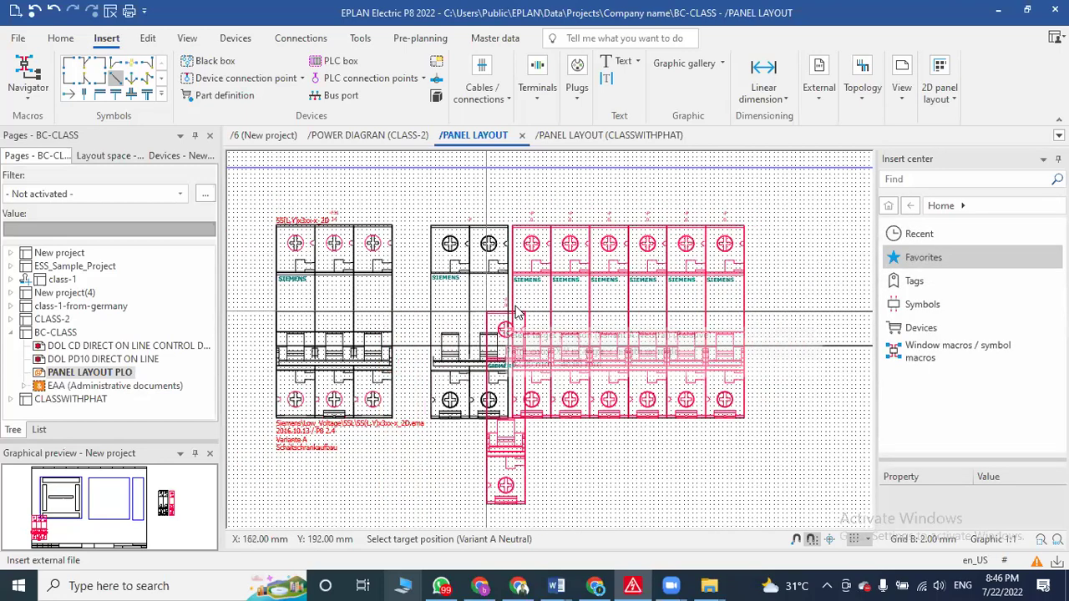
click(705, 224)
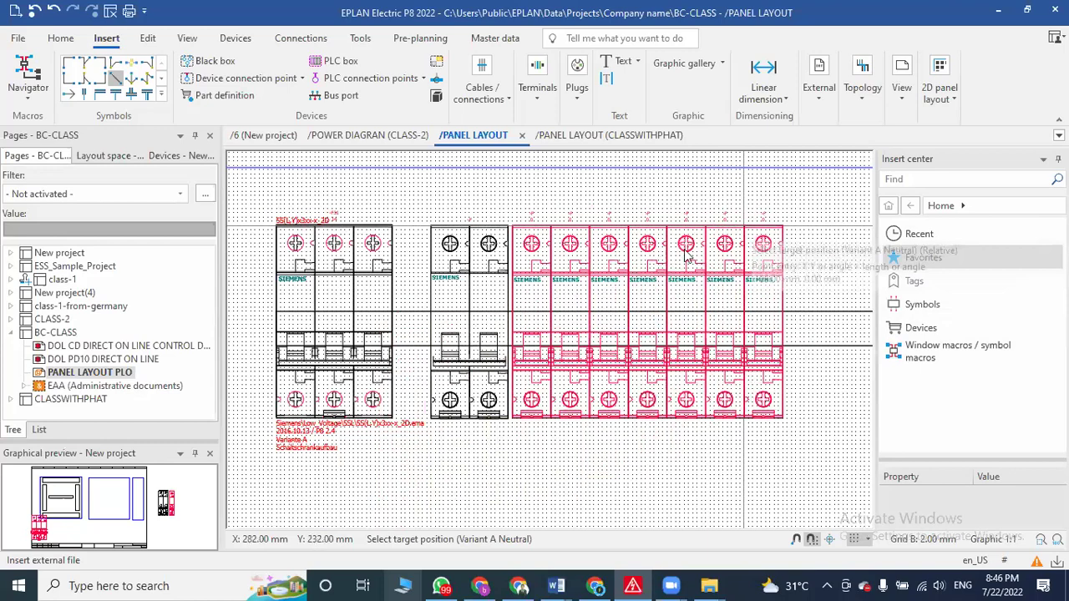
scroll(578, 279, down, 1)
click(710, 242)
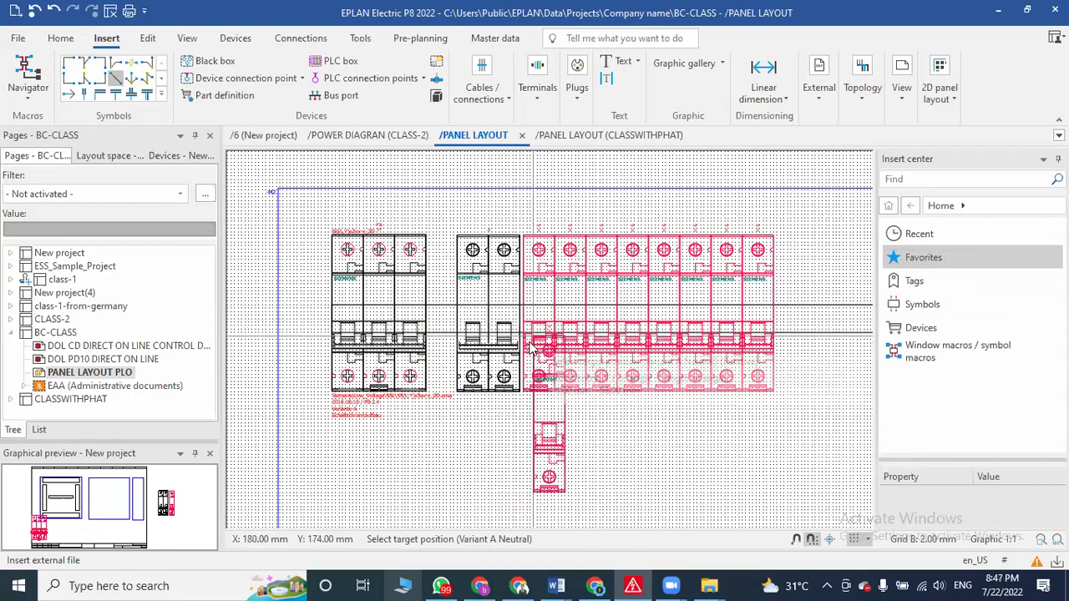
scroll(594, 388, down, 2)
scroll(408, 426, up, 1)
scroll(409, 425, up, 3)
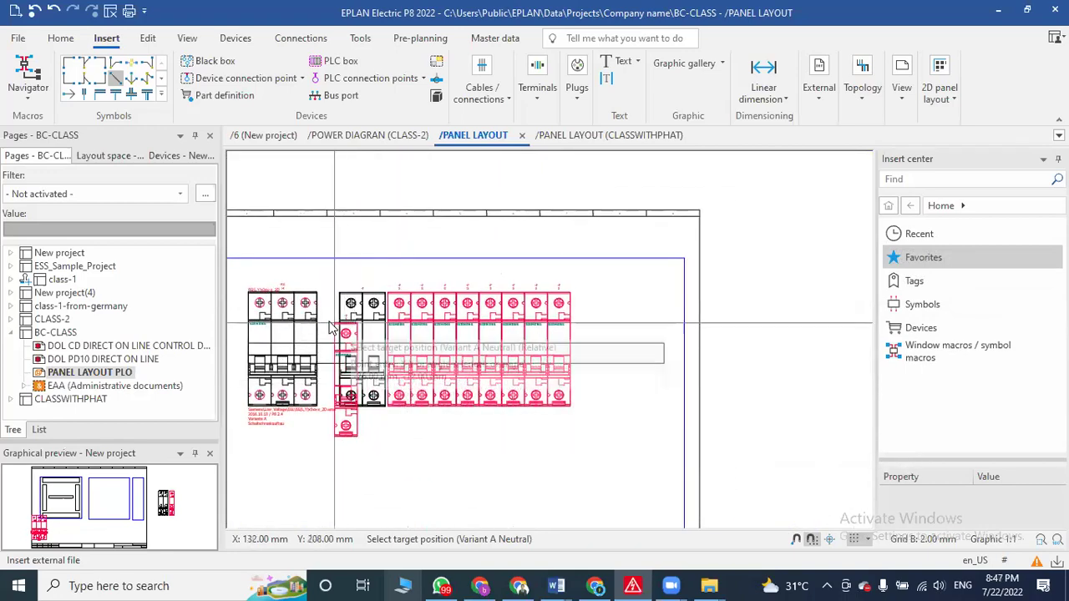
scroll(380, 392, up, 1)
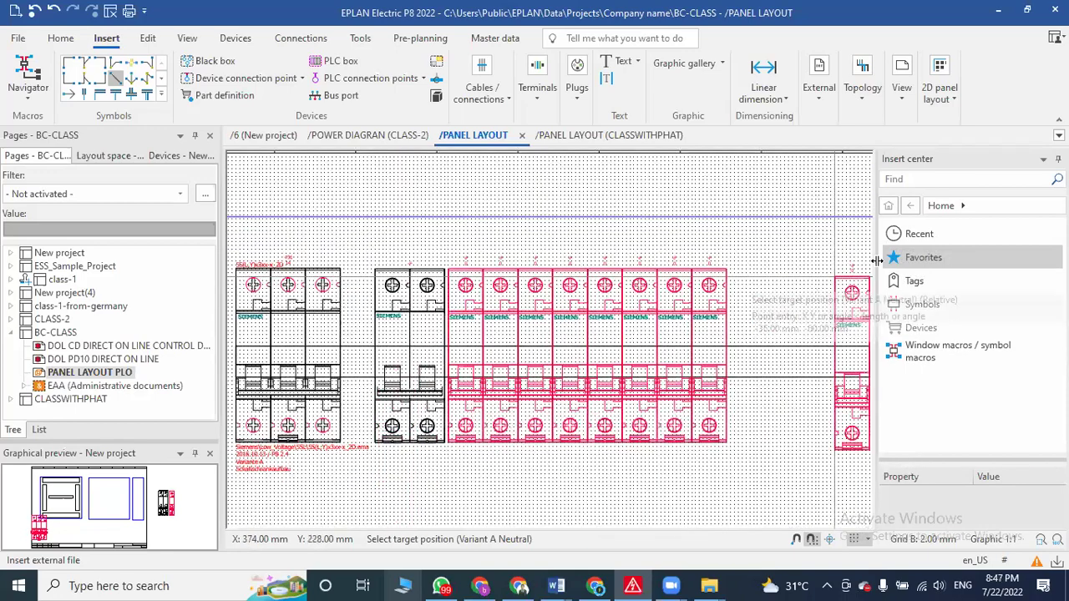
scroll(730, 275, up, 2)
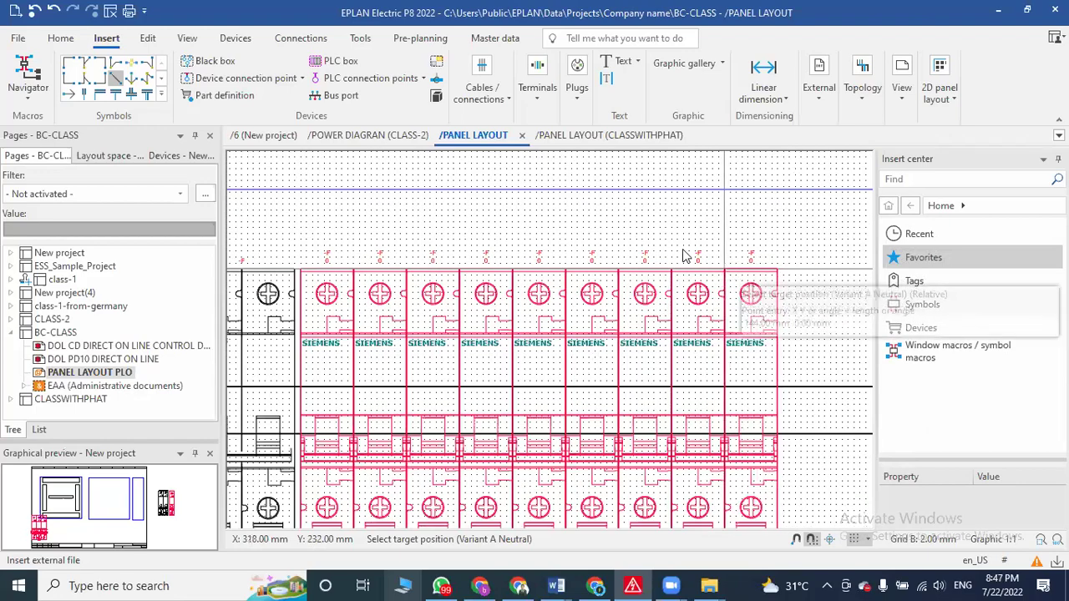
scroll(683, 259, down, 3)
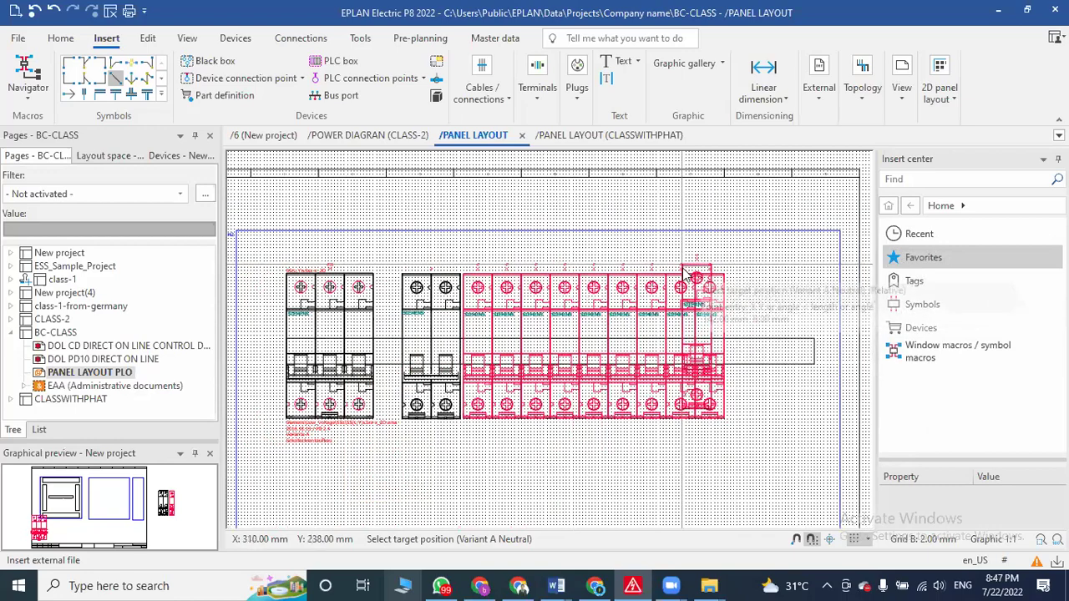
scroll(718, 280, up, 3)
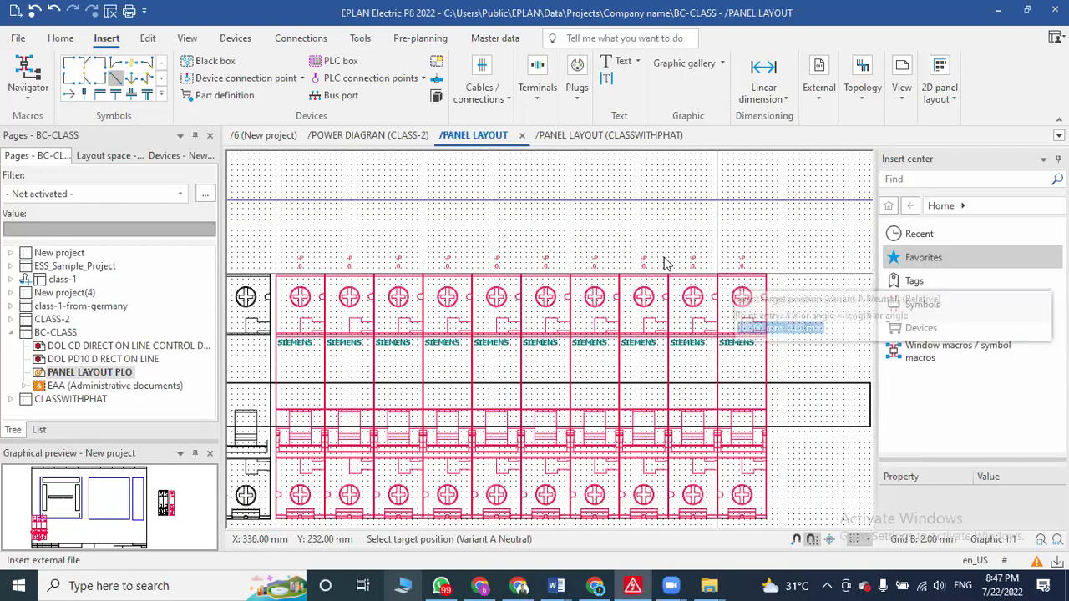
scroll(680, 213, down, 2)
key(Escape)
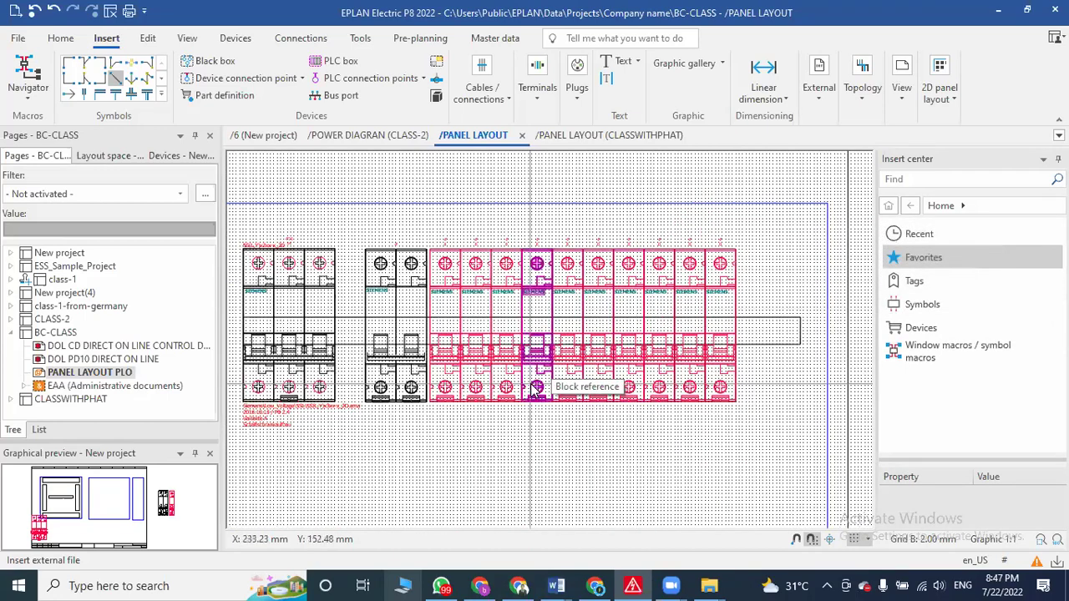
scroll(526, 418, down, 4)
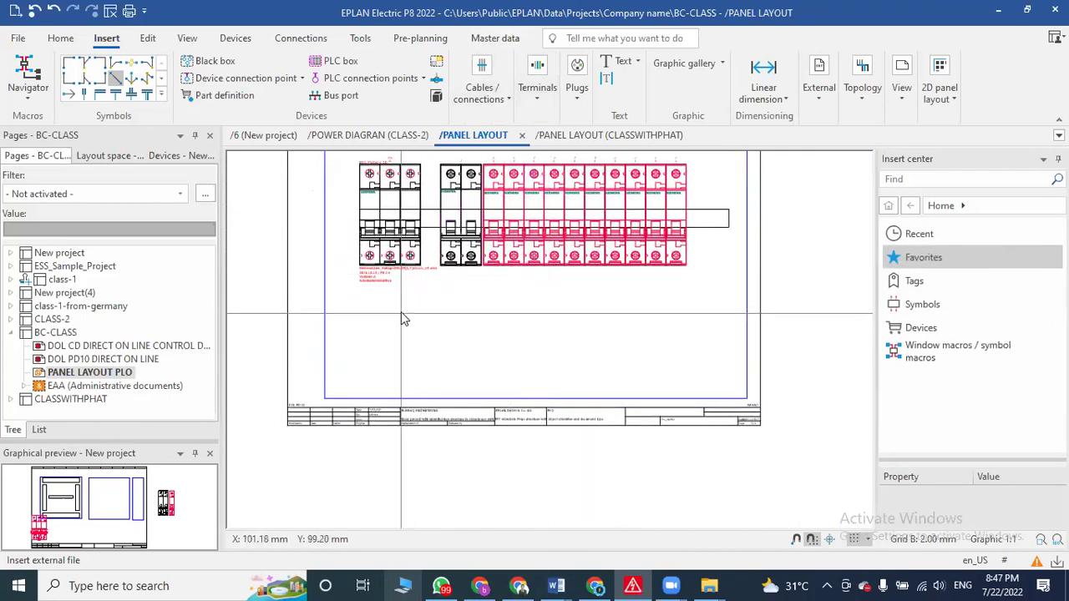
scroll(446, 336, down, 1)
middle_drag(446, 337, 431, 428)
scroll(429, 430, up, 3)
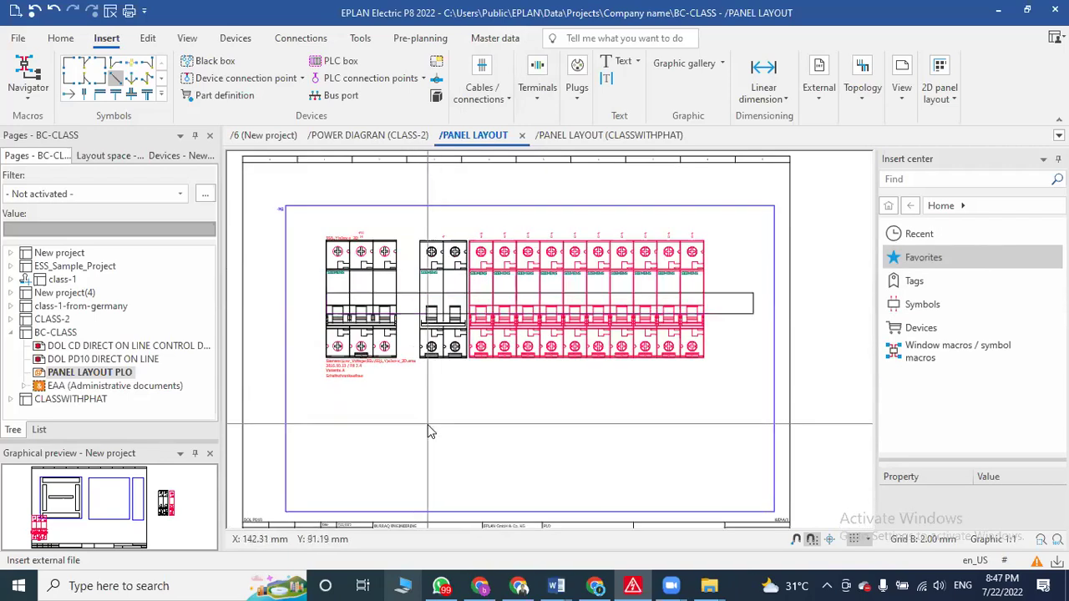
- Switch to the EPLAN Data Portal in the browser and go to the search field above the parts list
click(519, 585)
key(ctrl+Tab)
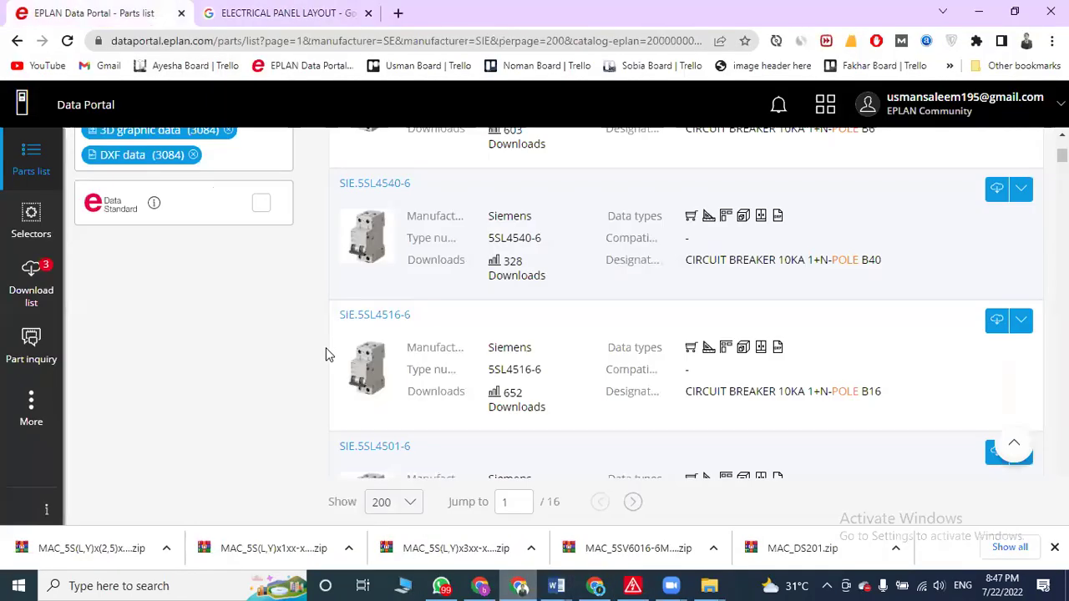
scroll(325, 347, up, 5)
click(163, 154)
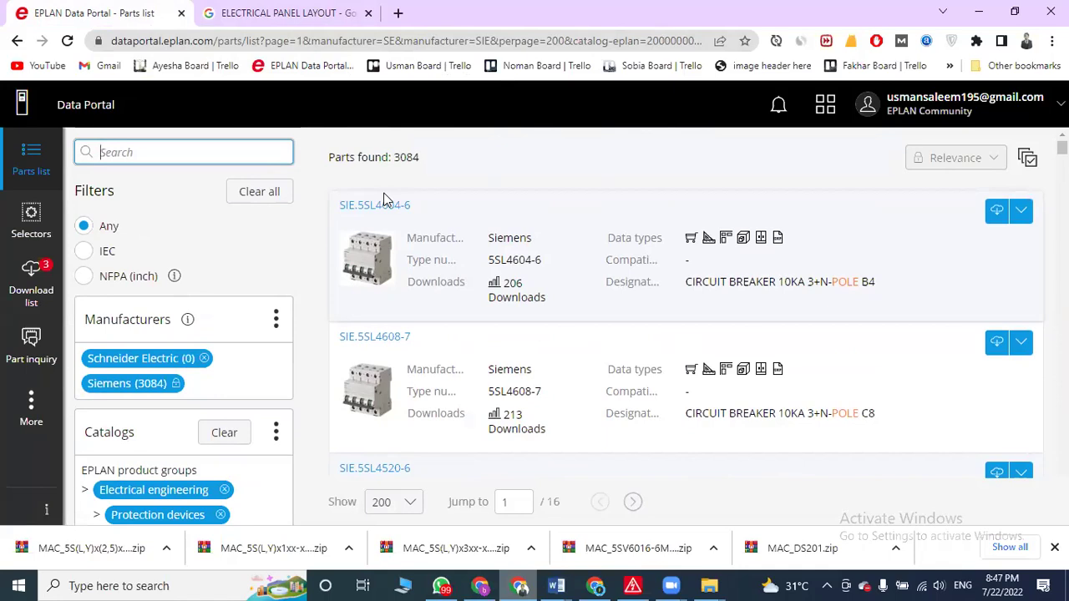
- Switch back to EPLAN Electric P8 and open the part master data through the command search
key(alt+Tab)
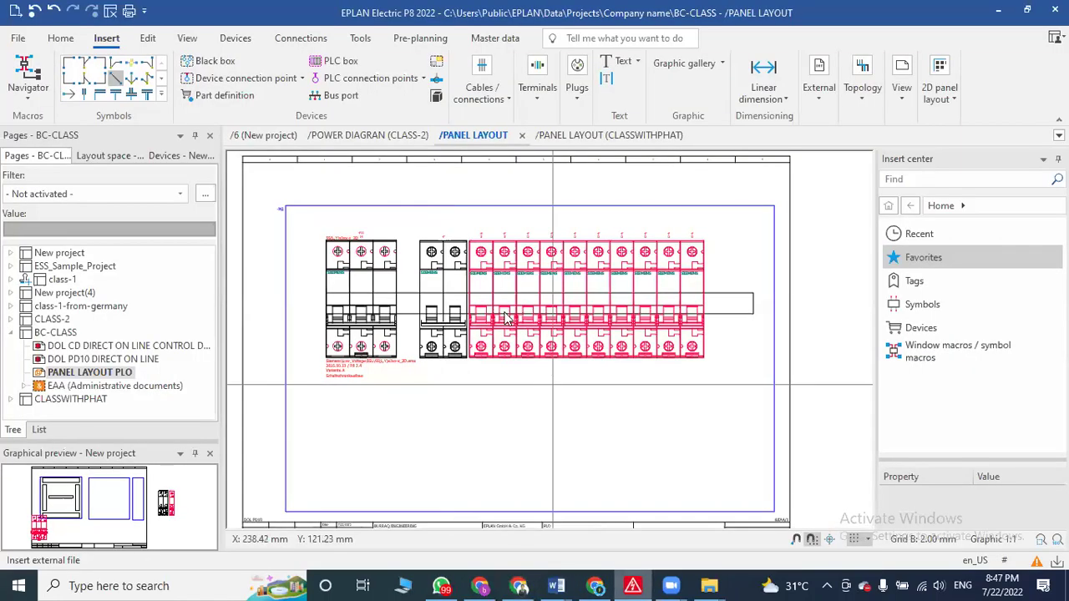
click(620, 34)
text(PART MADTW)
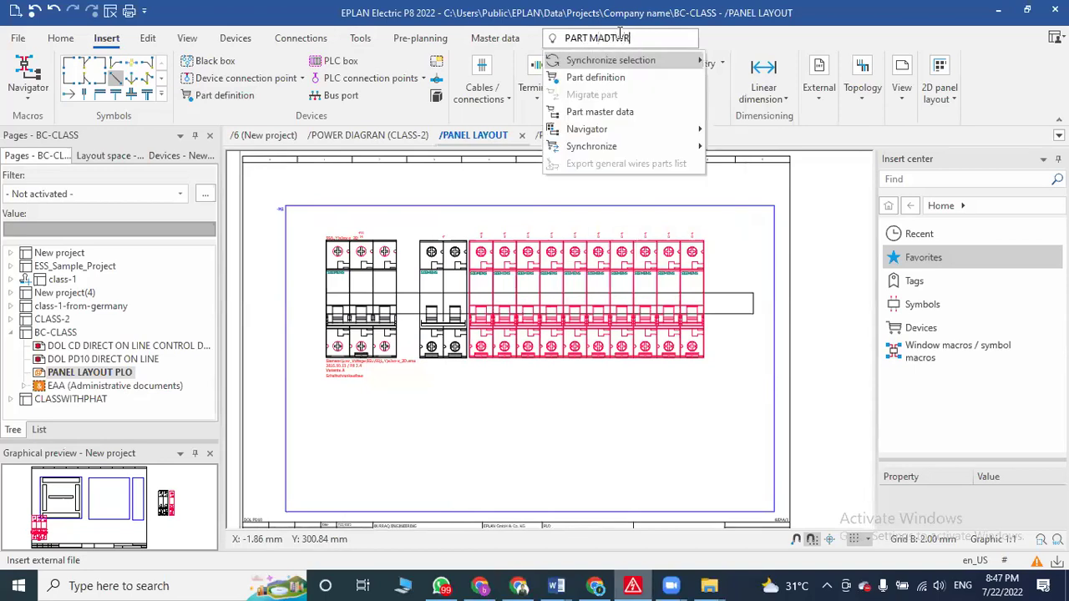
key(BackSpace)
key(BackSpace)
text(ASTER)
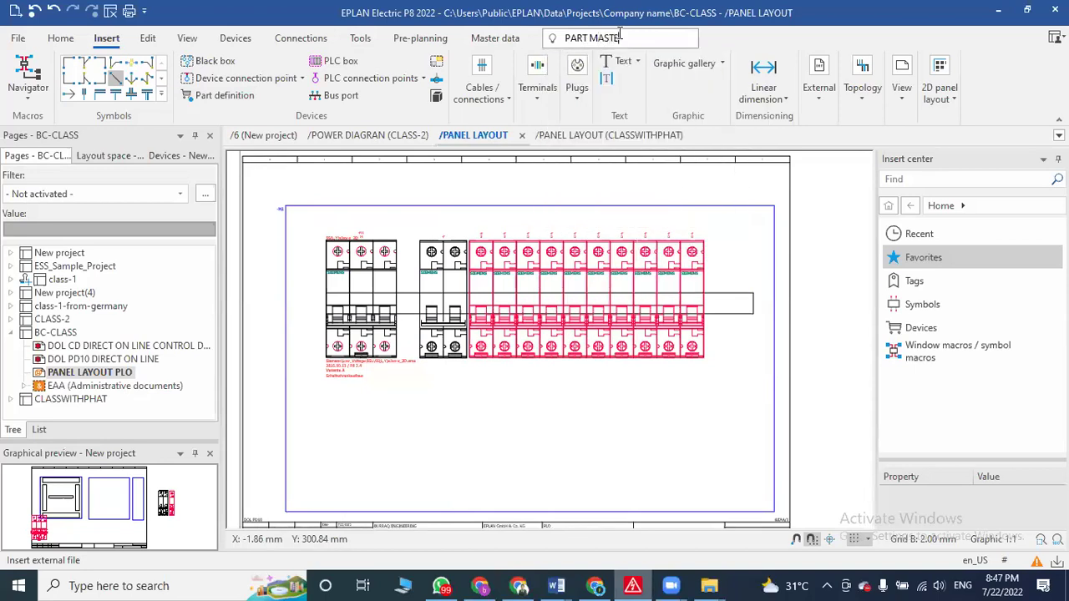
key(Return)
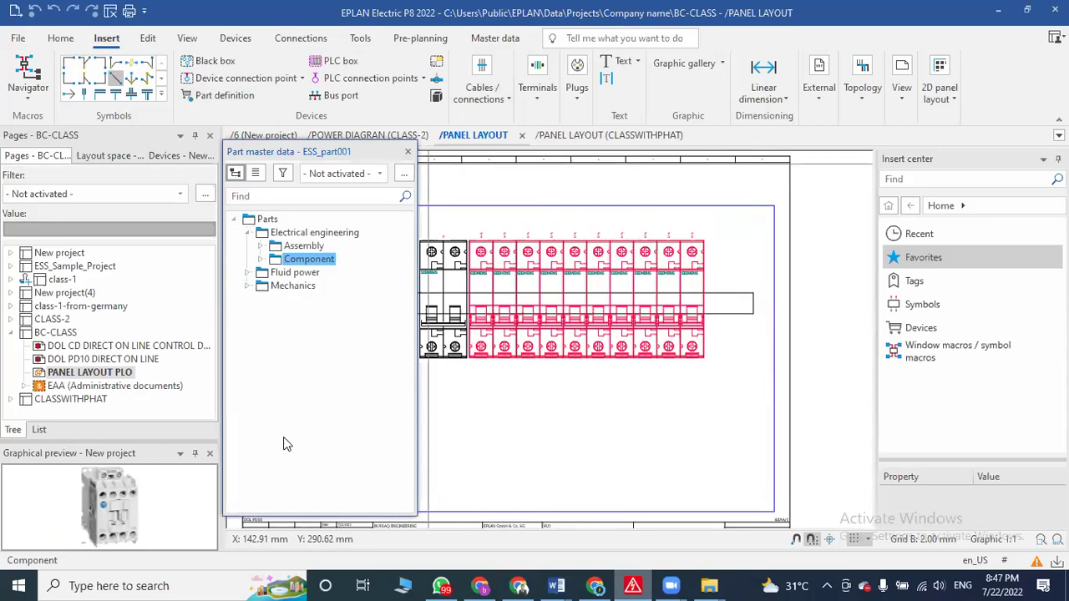
- Try to place a part from the Cables component group above the mounting panel with 10.00 mm distances, and close the part master data
click(261, 259)
drag(311, 272, 724, 276)
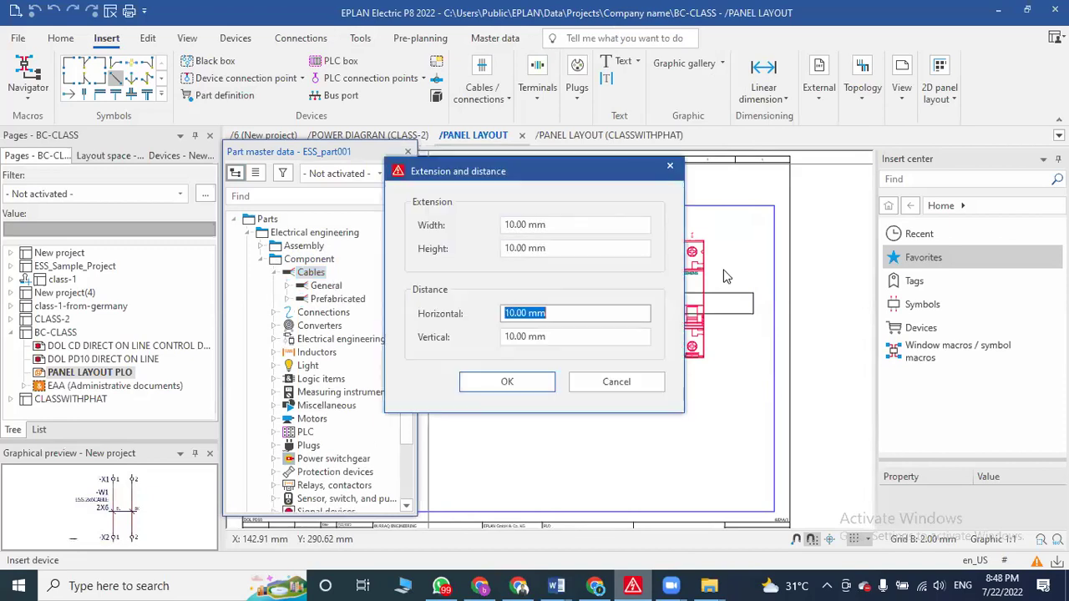
click(528, 377)
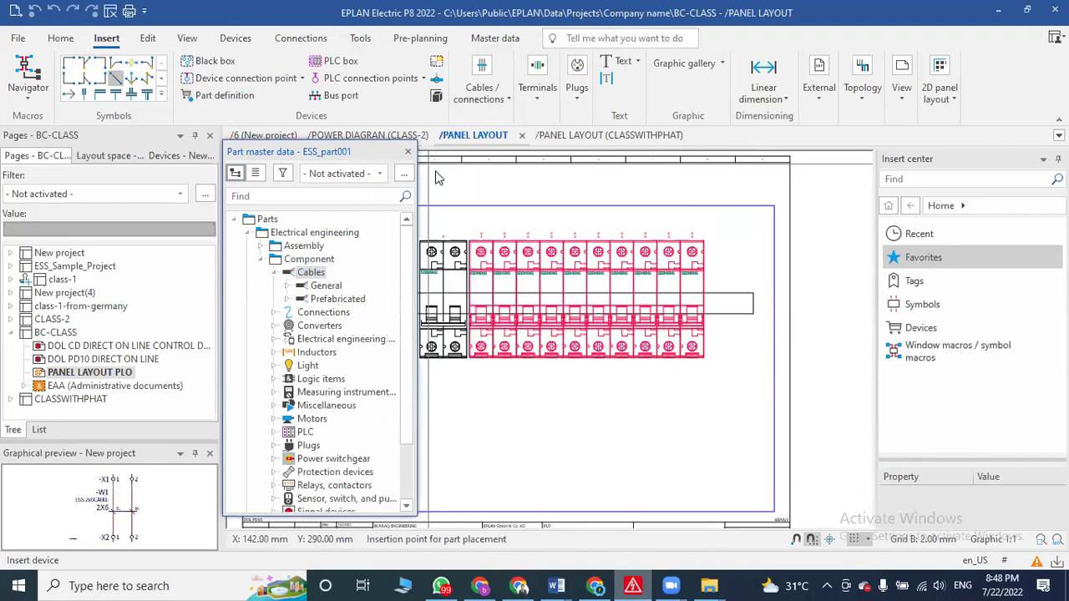
click(522, 197)
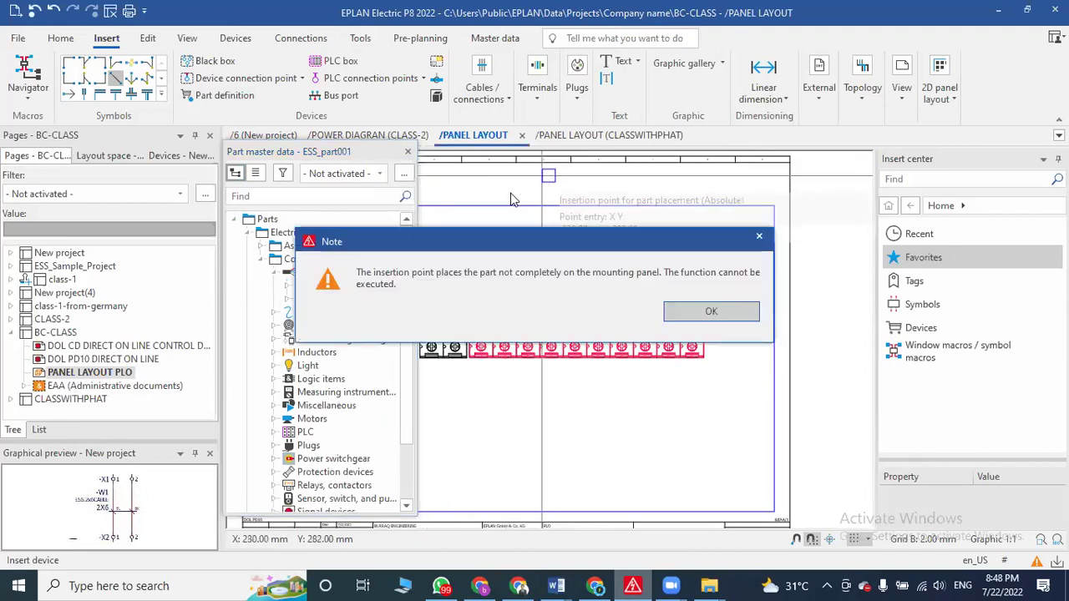
click(759, 236)
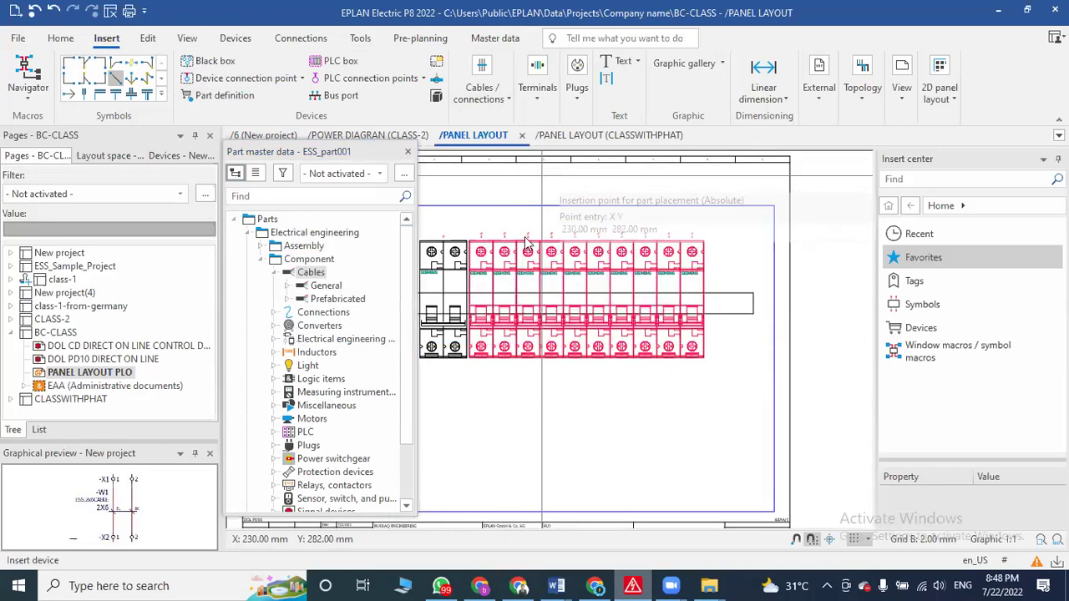
click(408, 151)
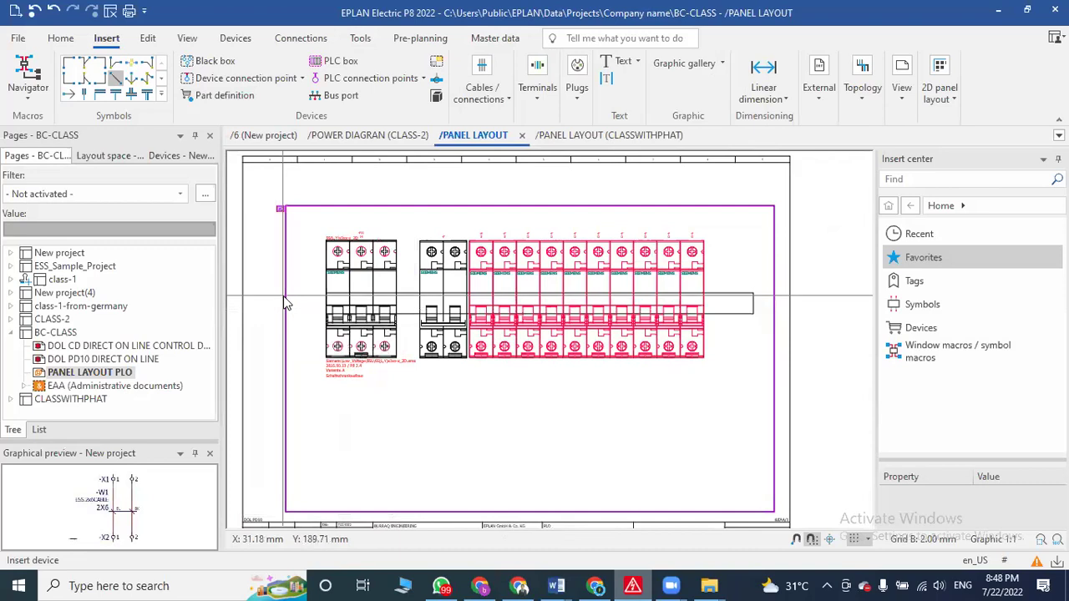
scroll(337, 403, down, 2)
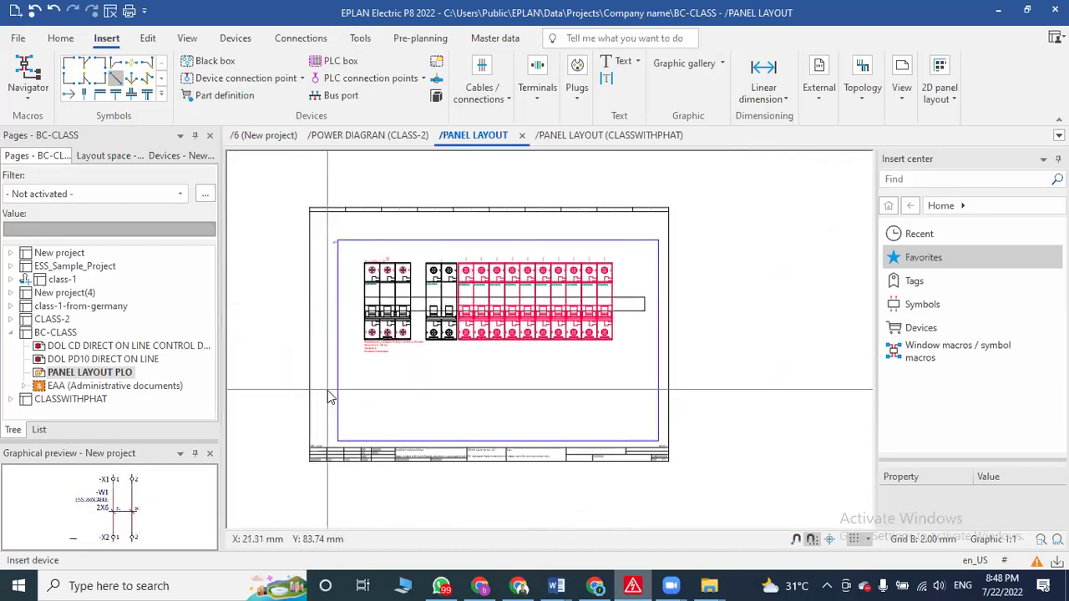
middle_drag(381, 396, 398, 411)
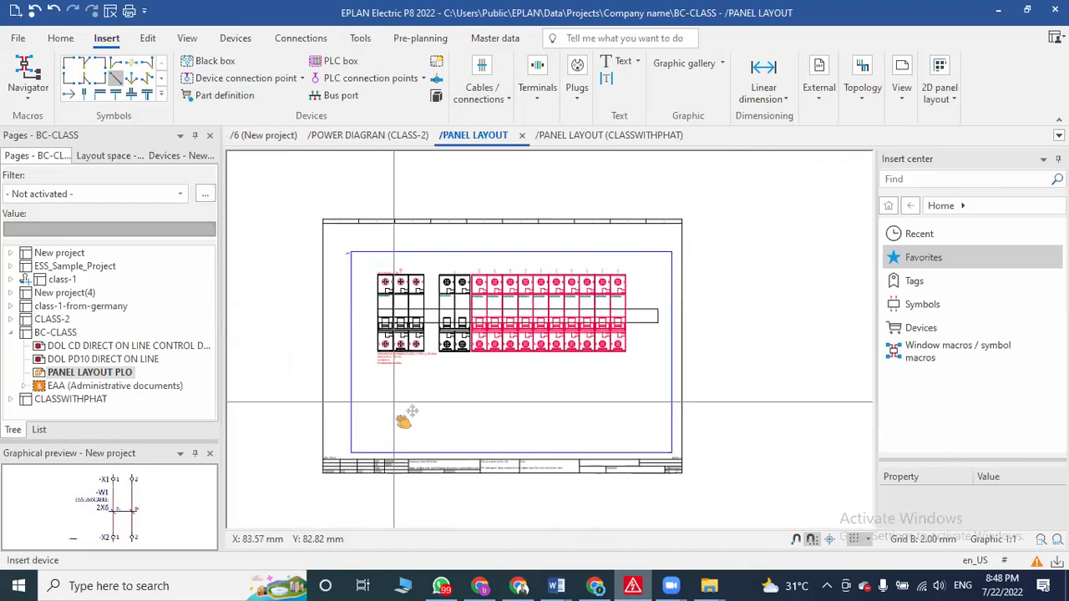
scroll(397, 411, up, 1)
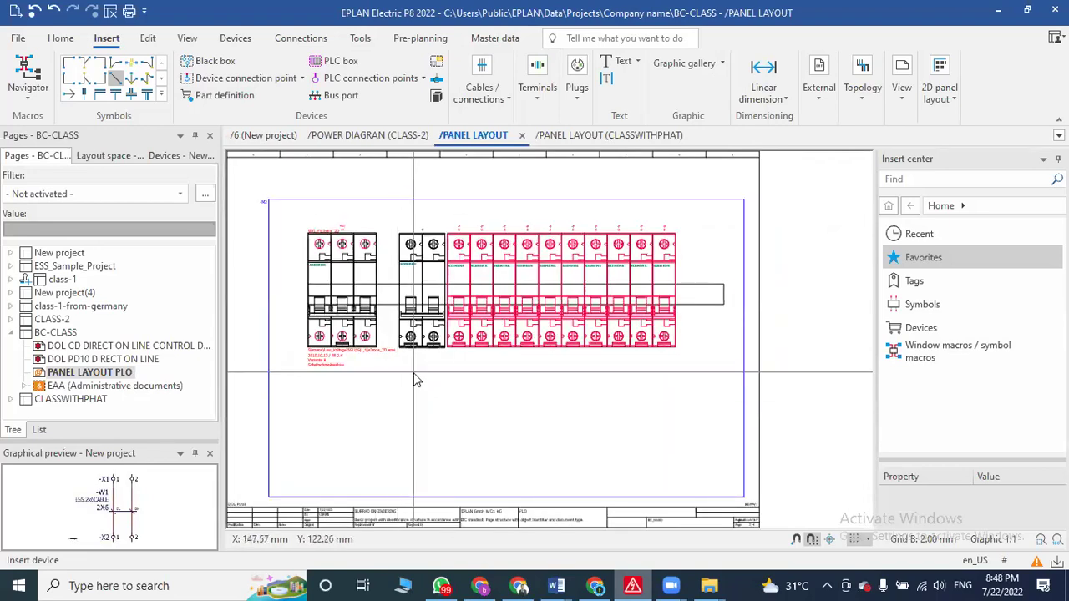
scroll(413, 372, down, 2)
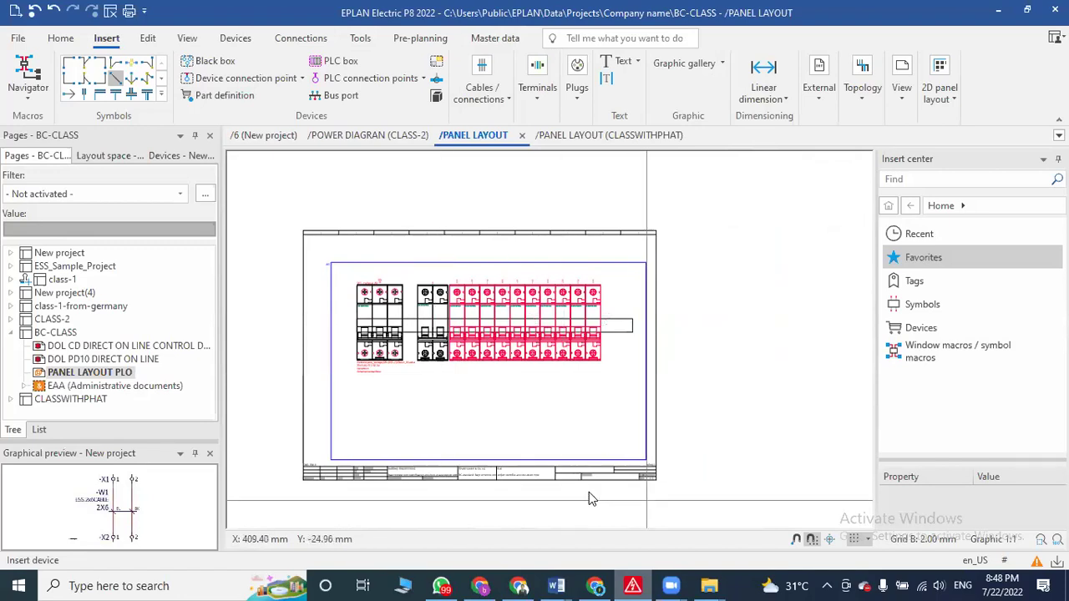
- Switch to the EPLAN Data Portal in the browser and replace all current parts filters with the Siemens manufacturer filter
click(519, 585)
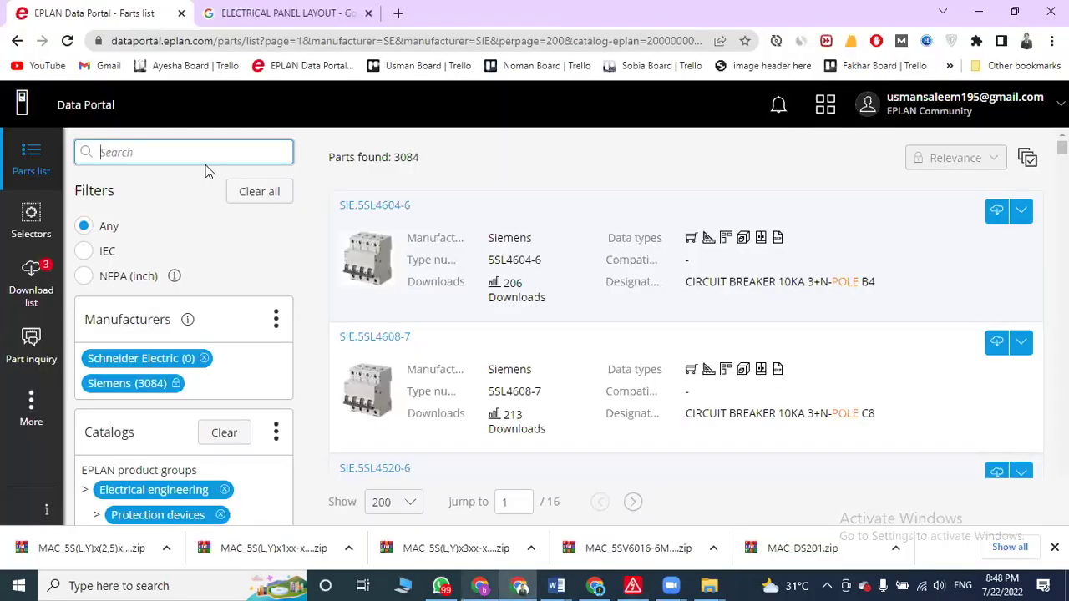
click(247, 195)
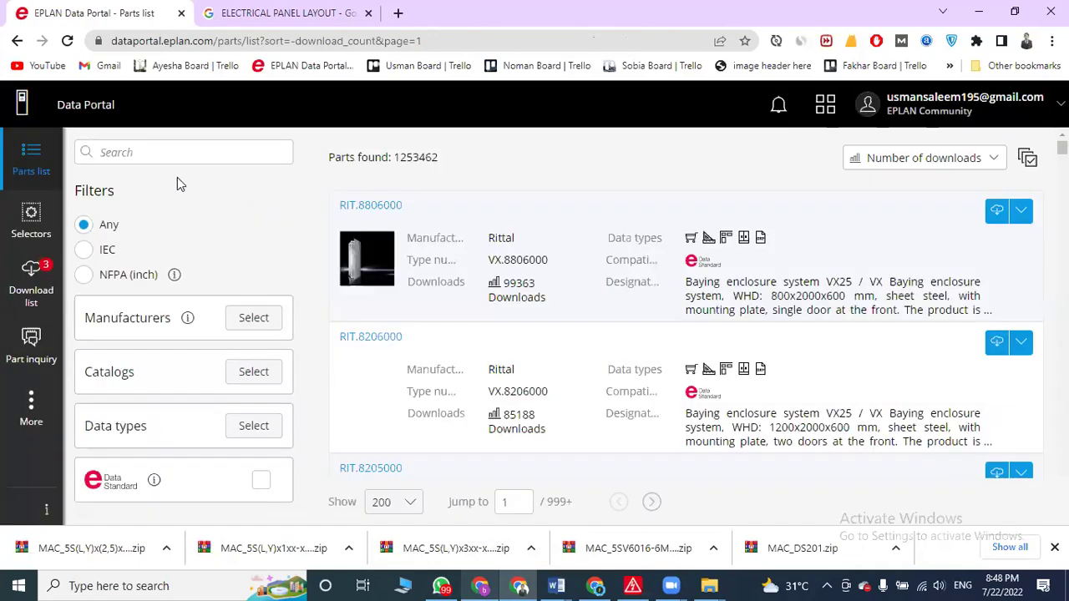
click(254, 324)
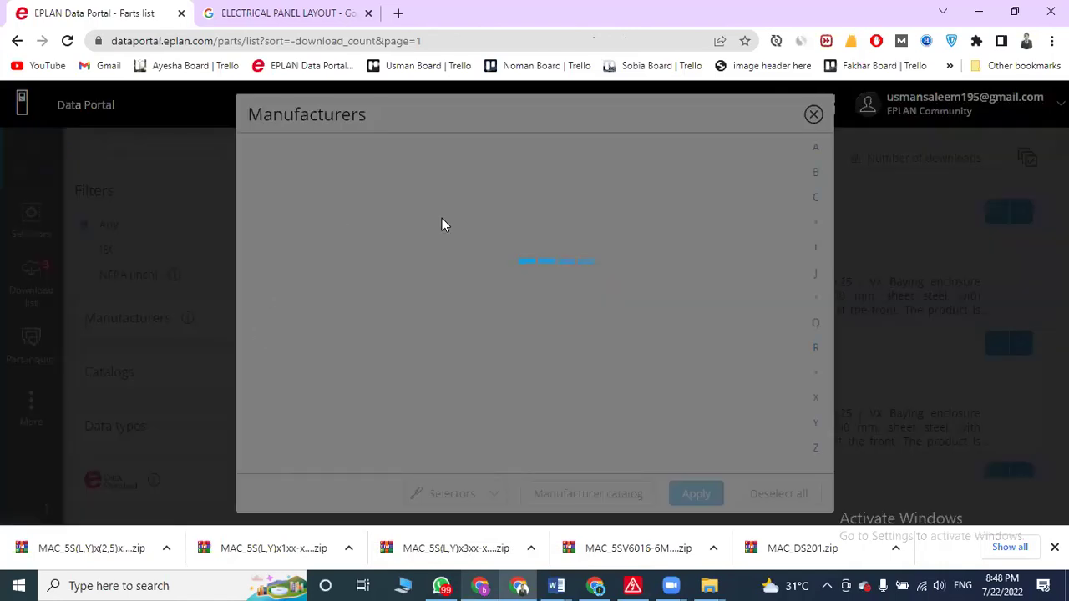
scroll(551, 251, down, 5)
scroll(551, 250, up, 10)
scroll(529, 238, down, 9)
scroll(536, 254, down, 20)
scroll(537, 254, down, 20)
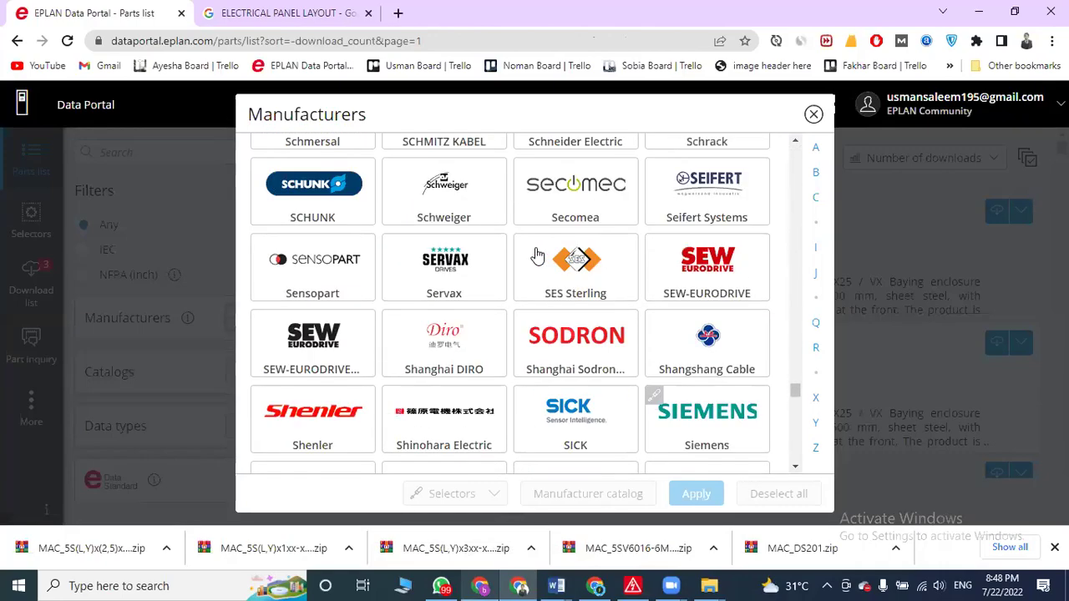
click(706, 413)
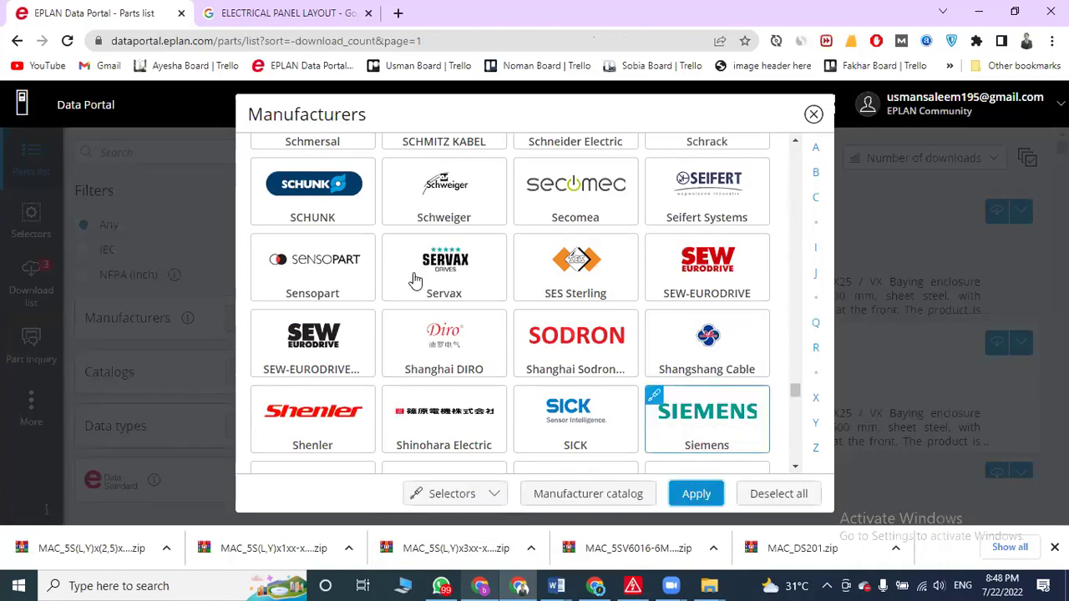
key(Return)
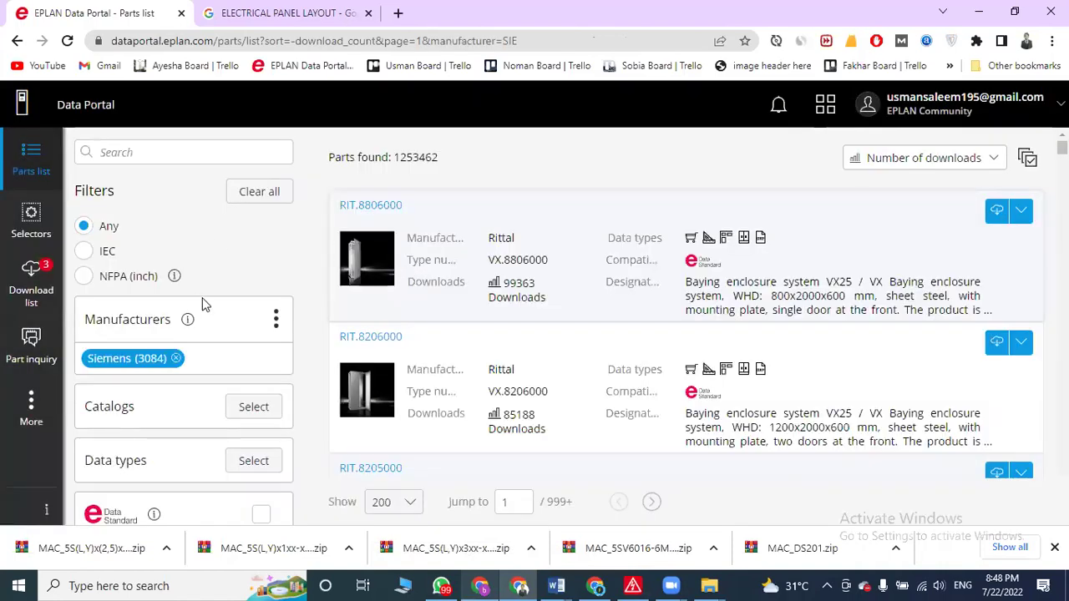
- Open the catalog filter and look through the Electrical engineering categories under EPLAN product groups
click(253, 409)
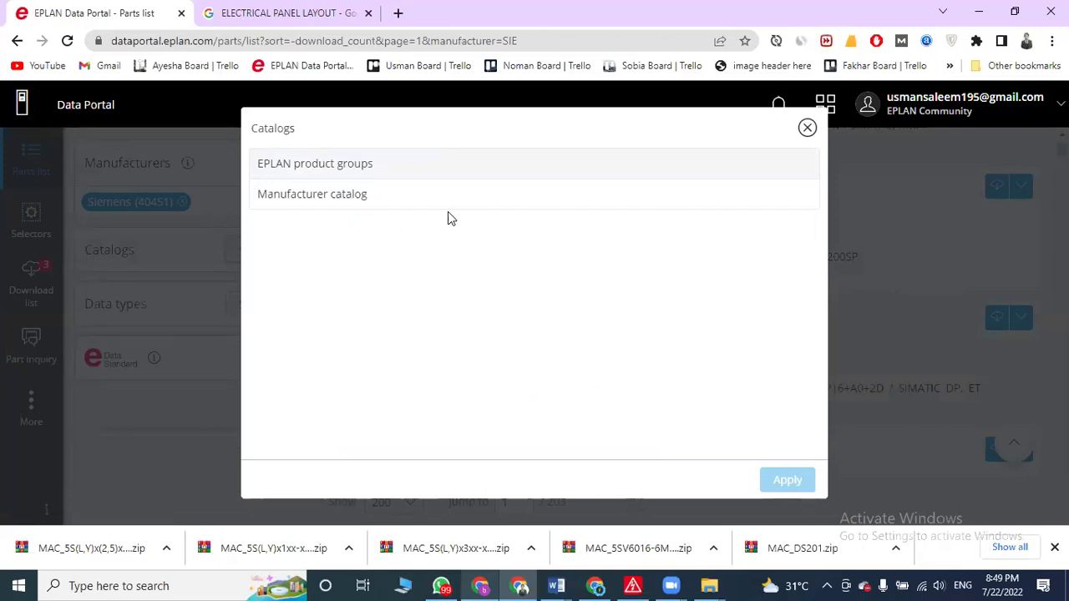
click(368, 169)
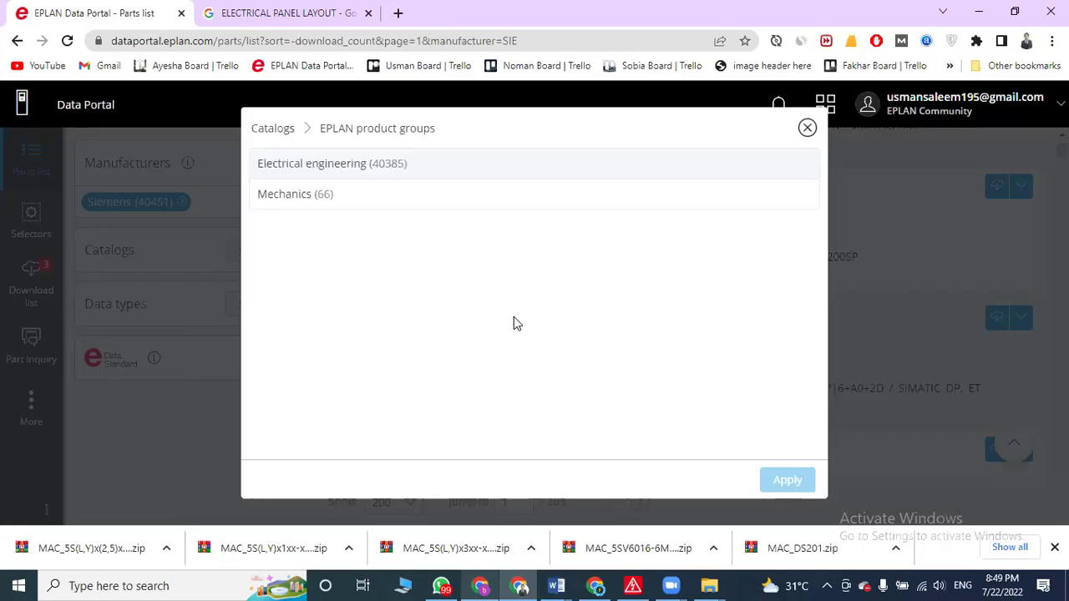
click(376, 167)
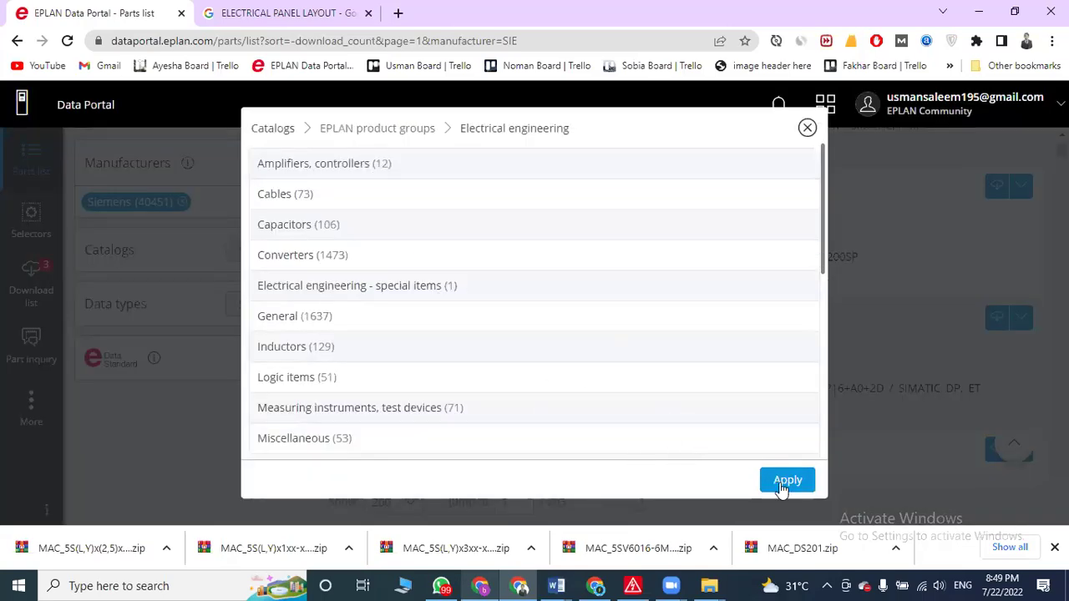
scroll(334, 242, down, 5)
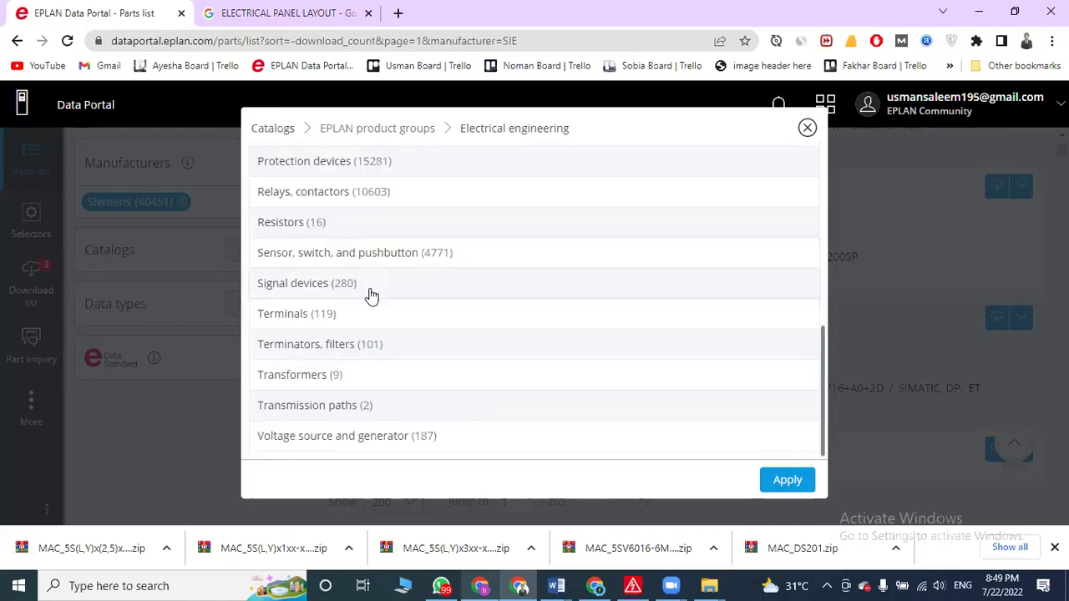
scroll(388, 406, up, 5)
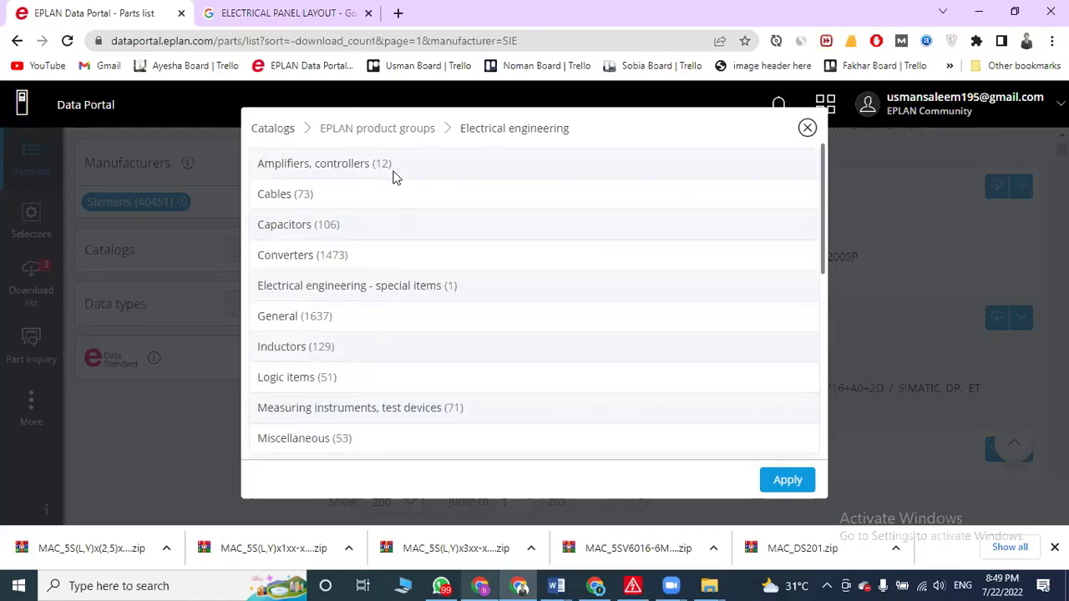
- Go to Automation Technology in the manufacturer catalog, check its Industrial Controls categories and return to the Automation Technology level
click(280, 137)
click(296, 195)
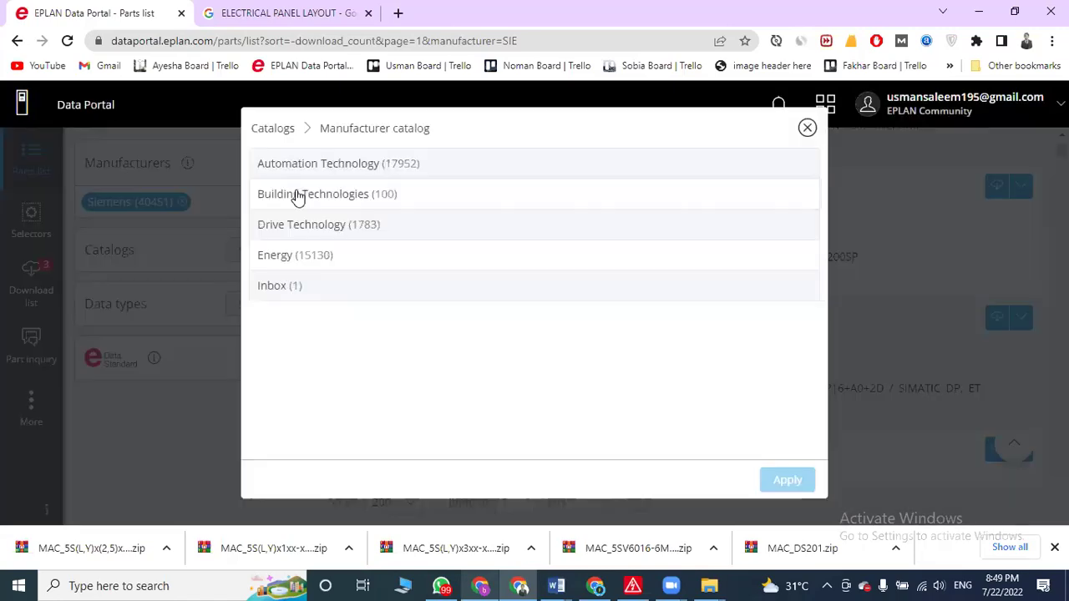
click(332, 163)
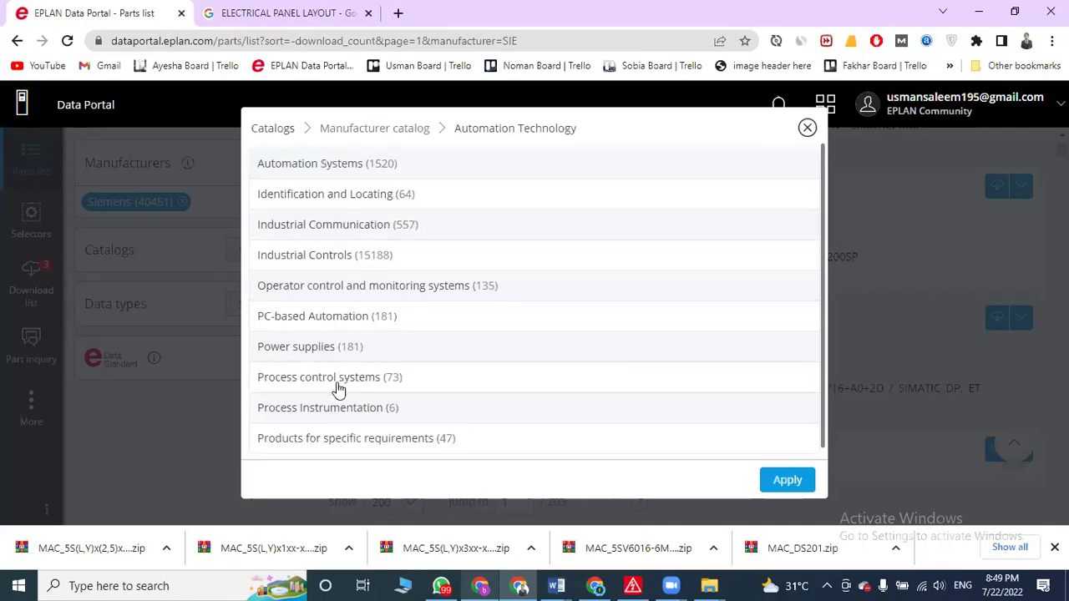
scroll(343, 376, down, 1)
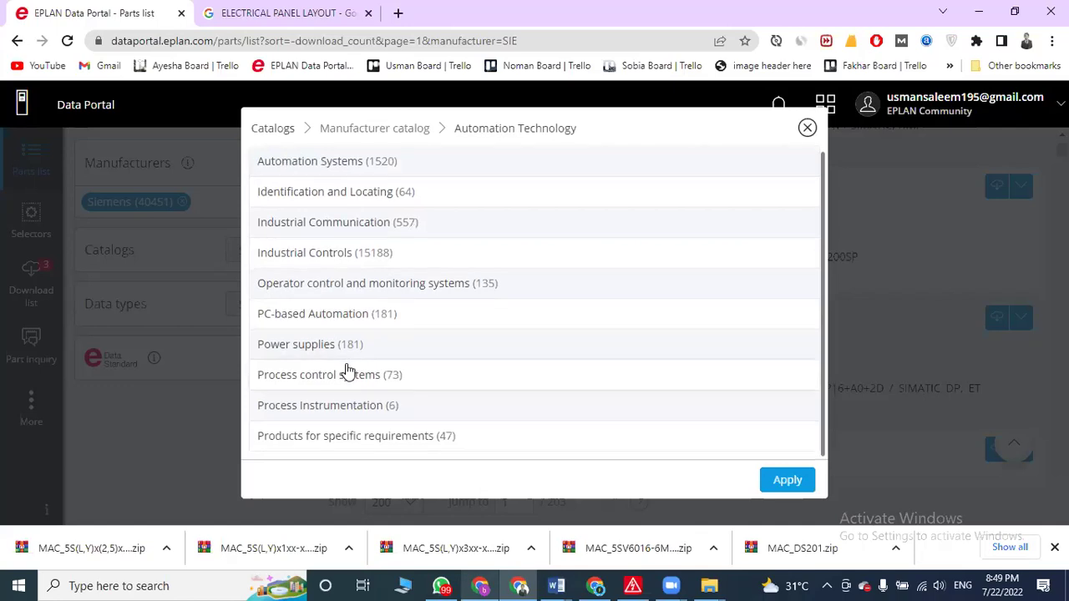
click(325, 264)
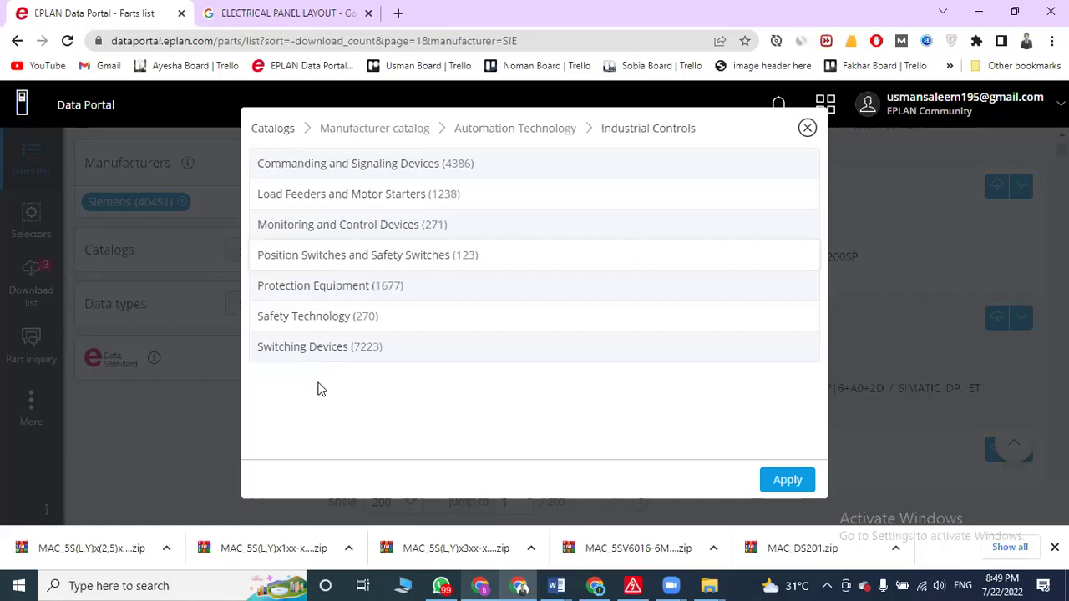
click(491, 134)
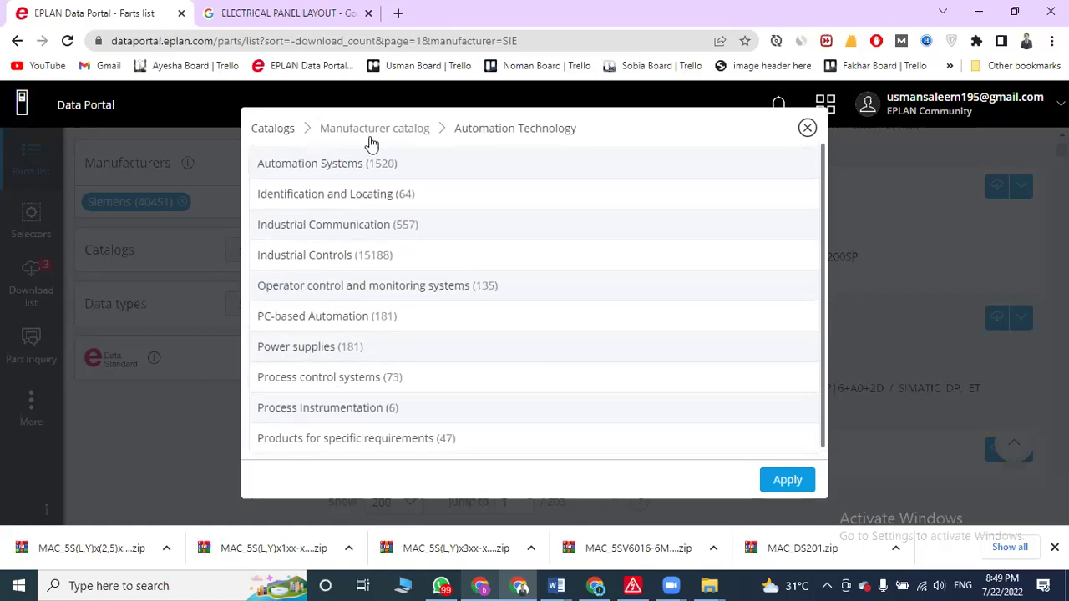
- Apply the catalog filter Automation Systems > Industrial Automation Systems SIMATIC > PLC > Advanced Controller > S7-300 > CPUs
click(341, 166)
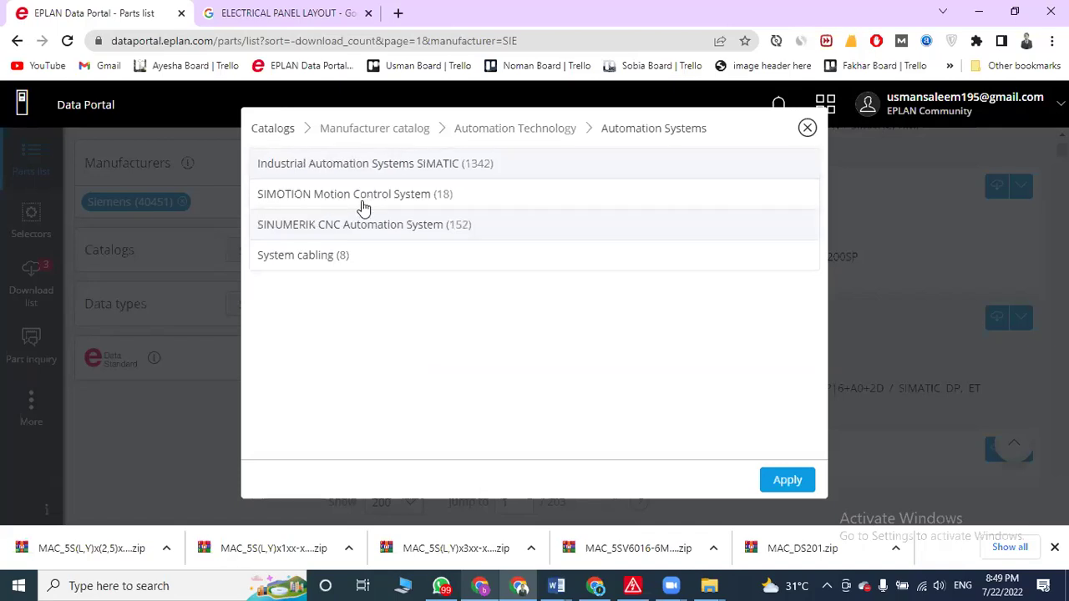
click(358, 167)
click(329, 193)
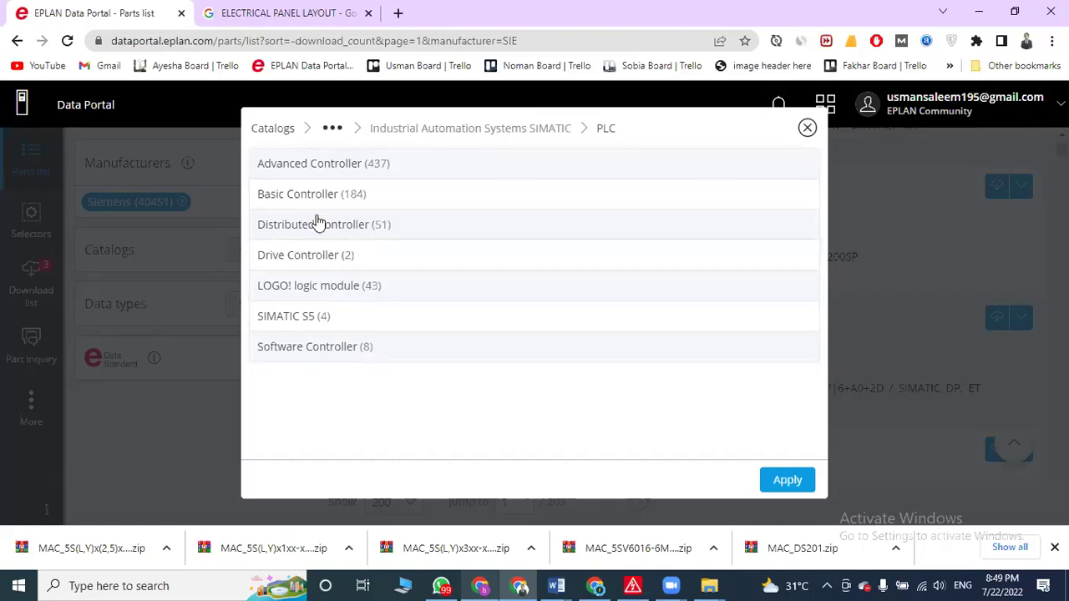
click(331, 162)
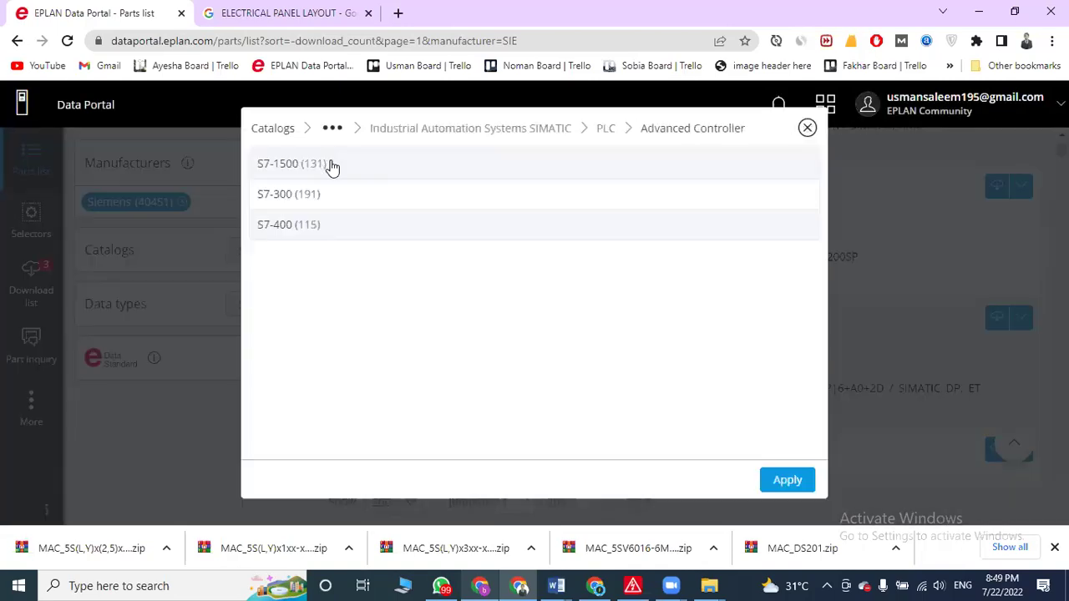
click(318, 205)
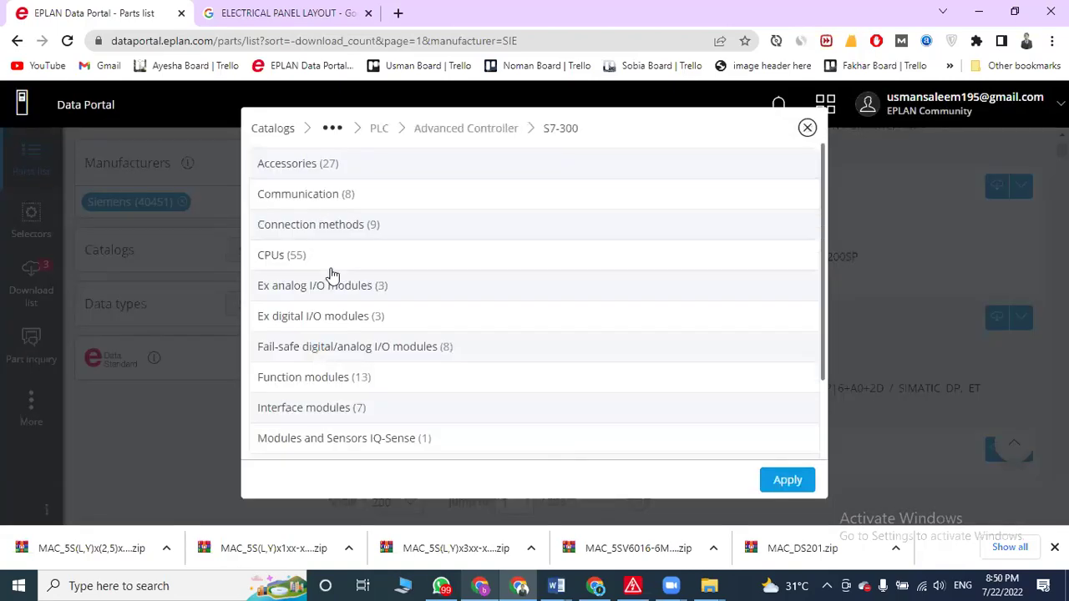
scroll(329, 278, down, 2)
scroll(336, 284, up, 2)
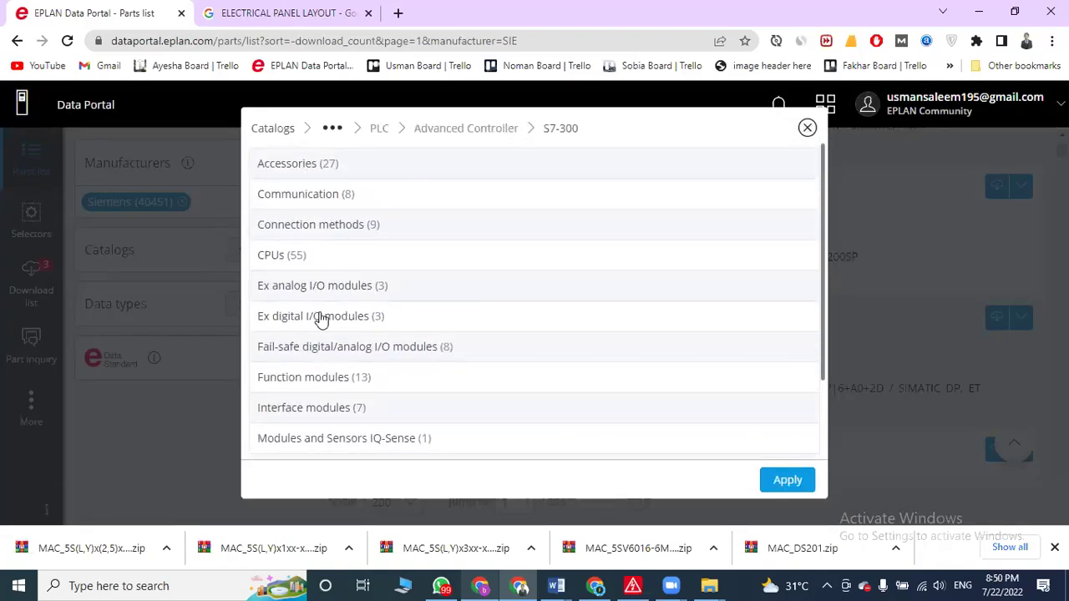
scroll(323, 314, down, 2)
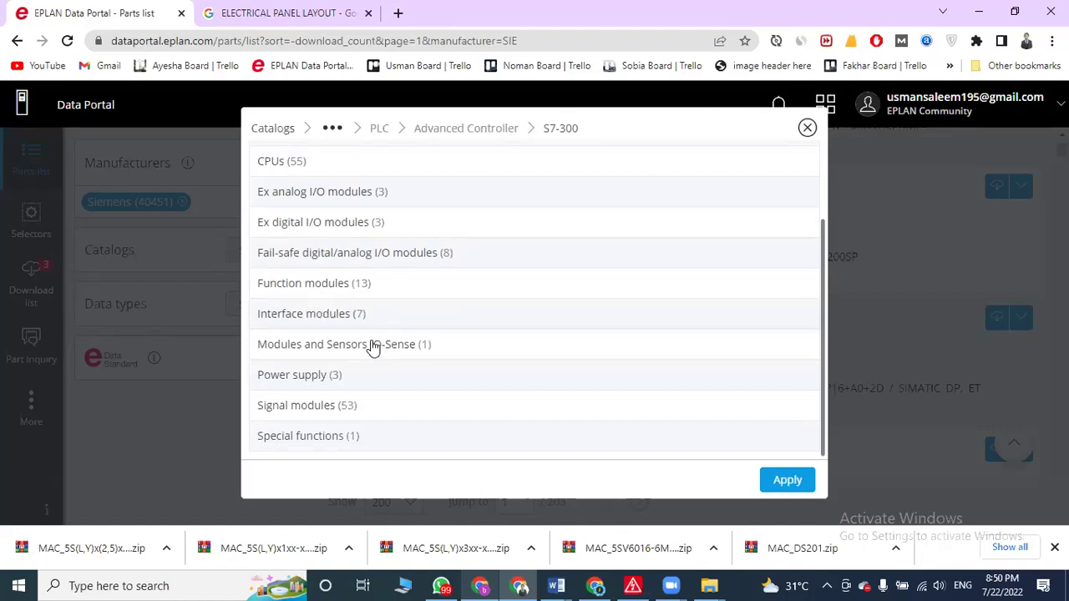
scroll(362, 418, up, 3)
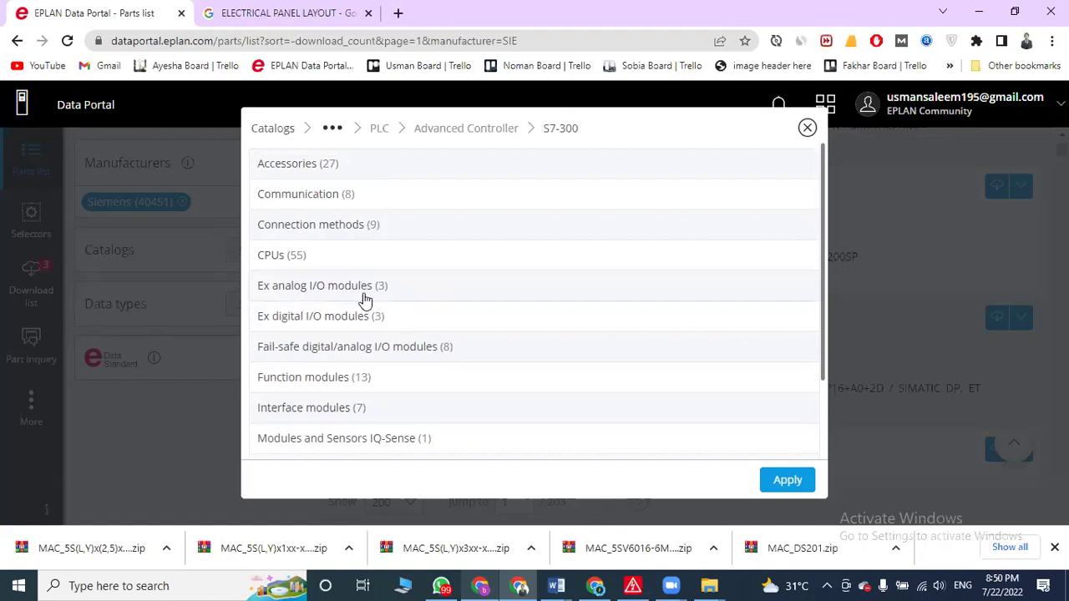
click(302, 263)
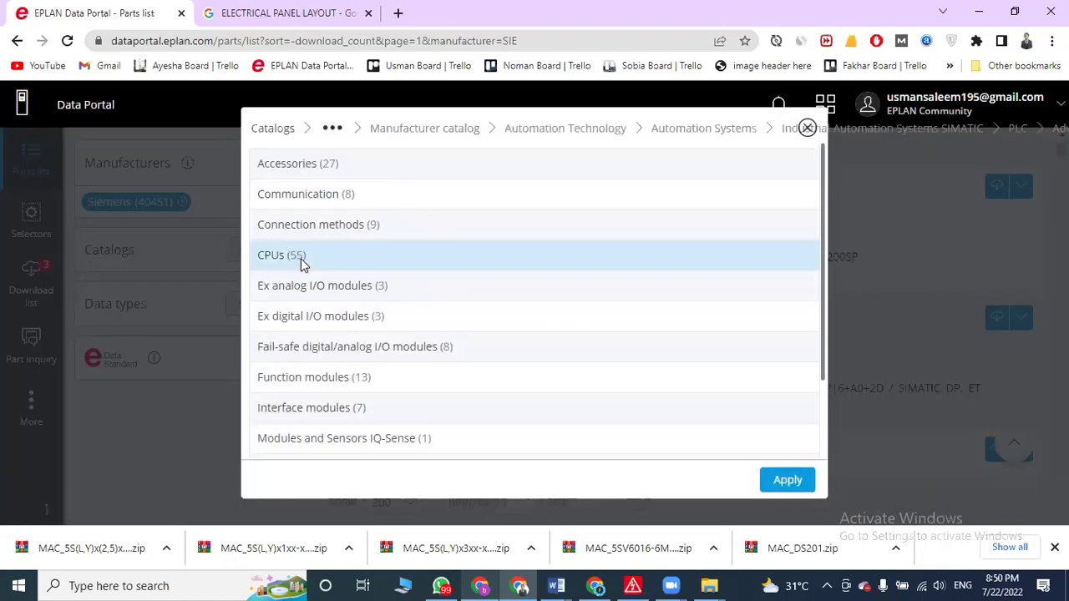
click(783, 476)
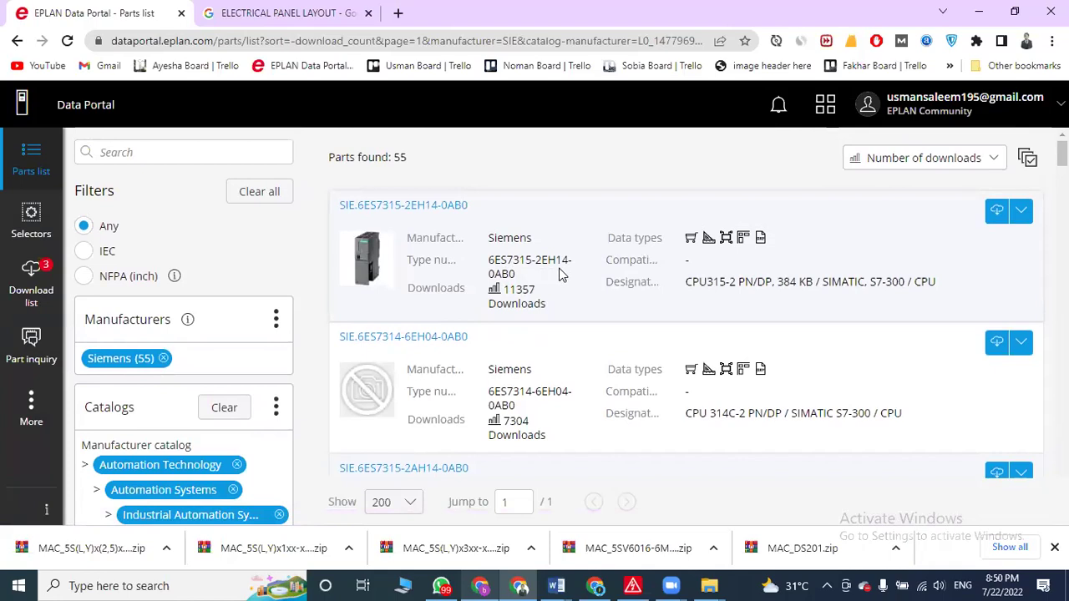
- Find the S7-300 CPU315-2DP with type number 6ES7315-2AH14-0AB0 in the parts list and download its DXF data
scroll(560, 274, down, 3)
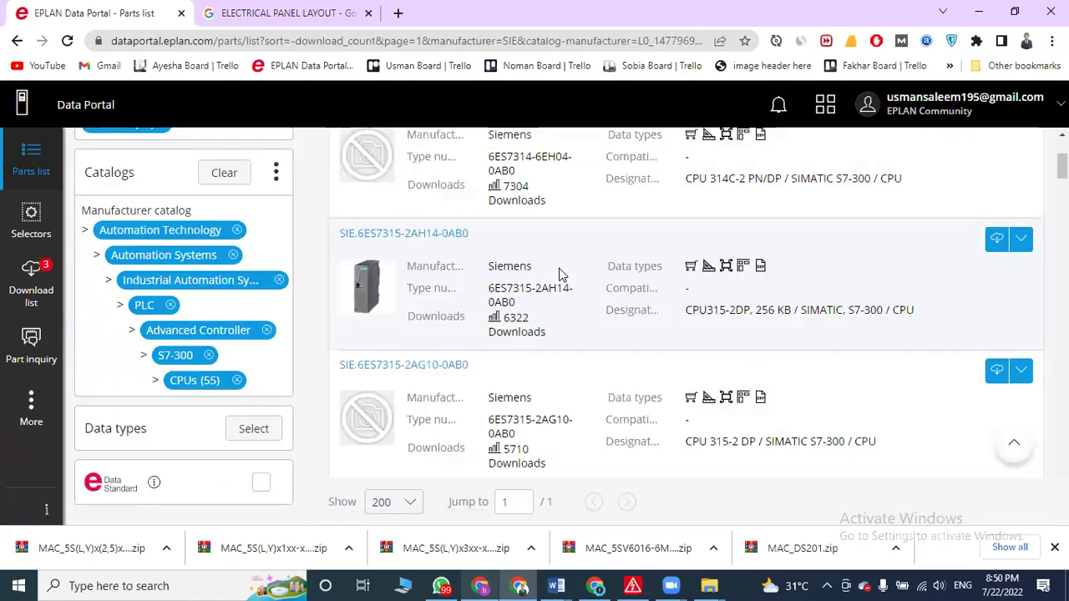
scroll(559, 274, up, 1)
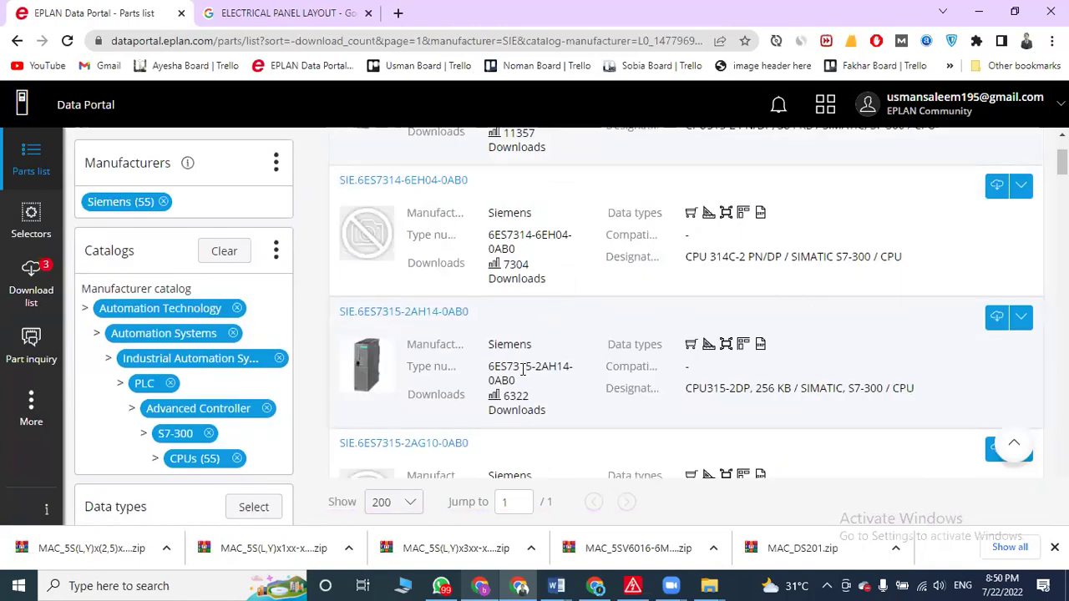
scroll(551, 349, down, 3)
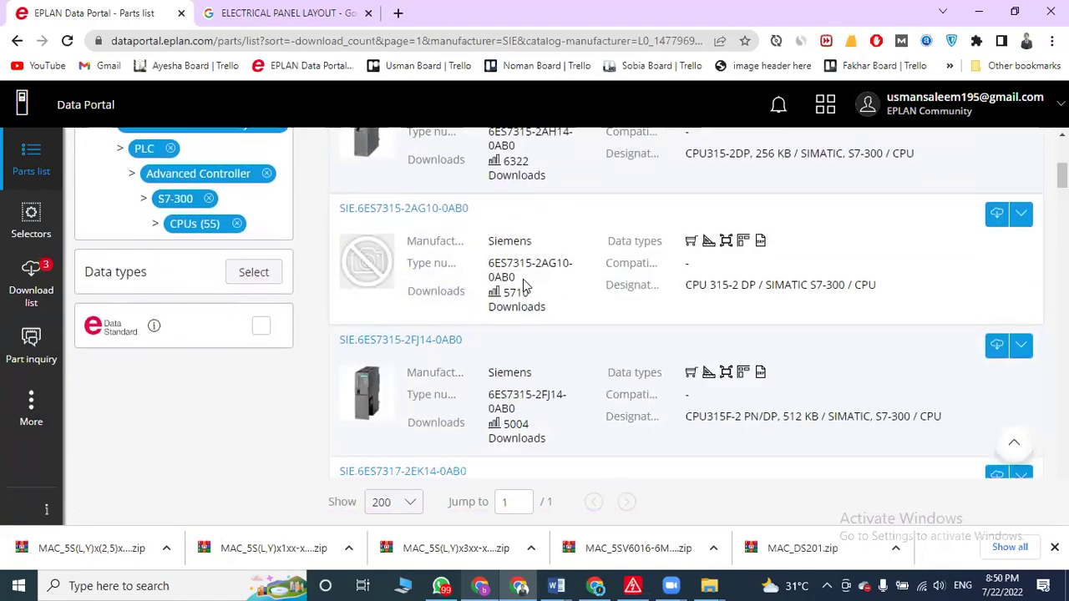
scroll(523, 278, up, 2)
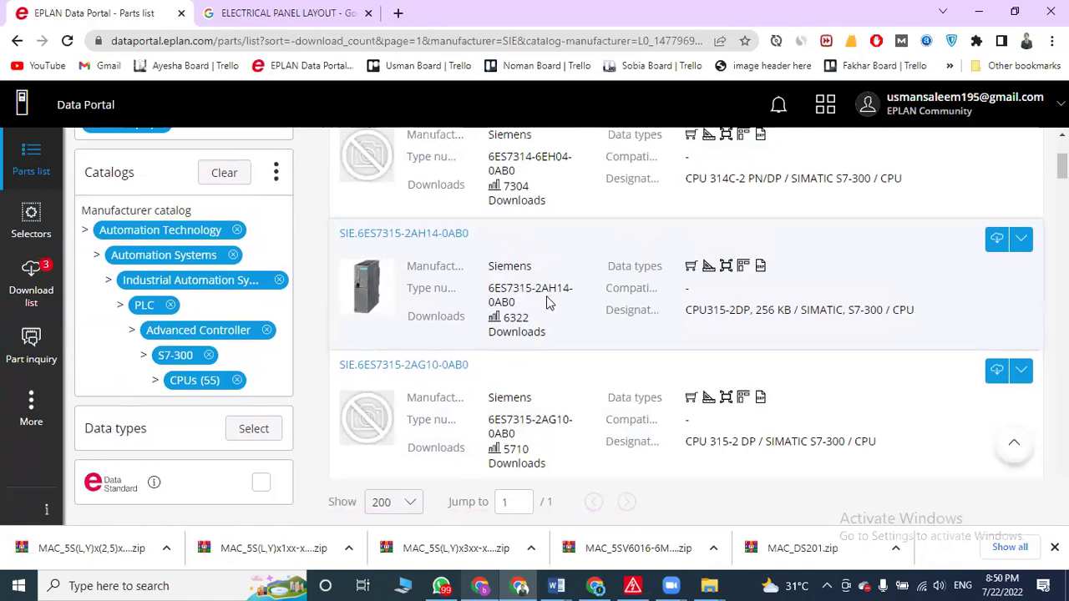
triple_click(543, 297)
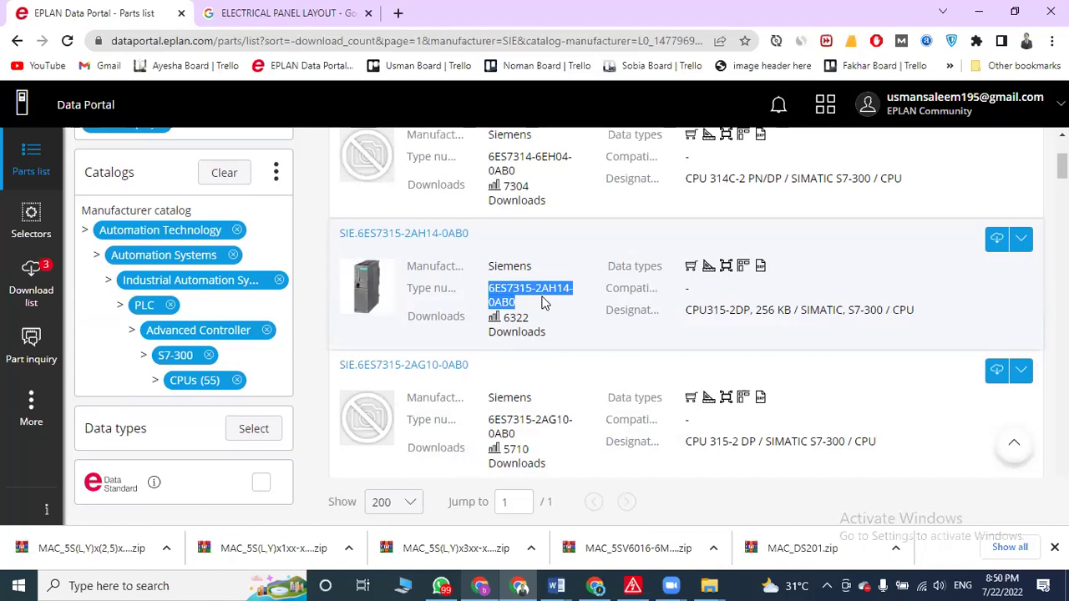
click(1020, 239)
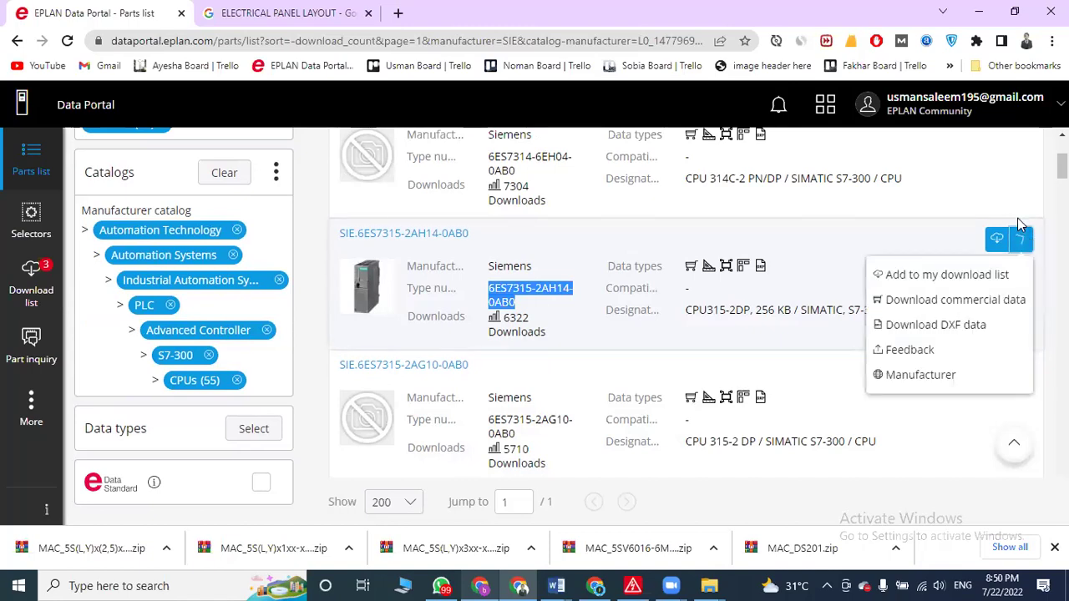
click(947, 325)
- Look through the filtered S7-300 CPU parts list for other CPU type numbers
scroll(529, 305, down, 3)
scroll(529, 306, up, 1)
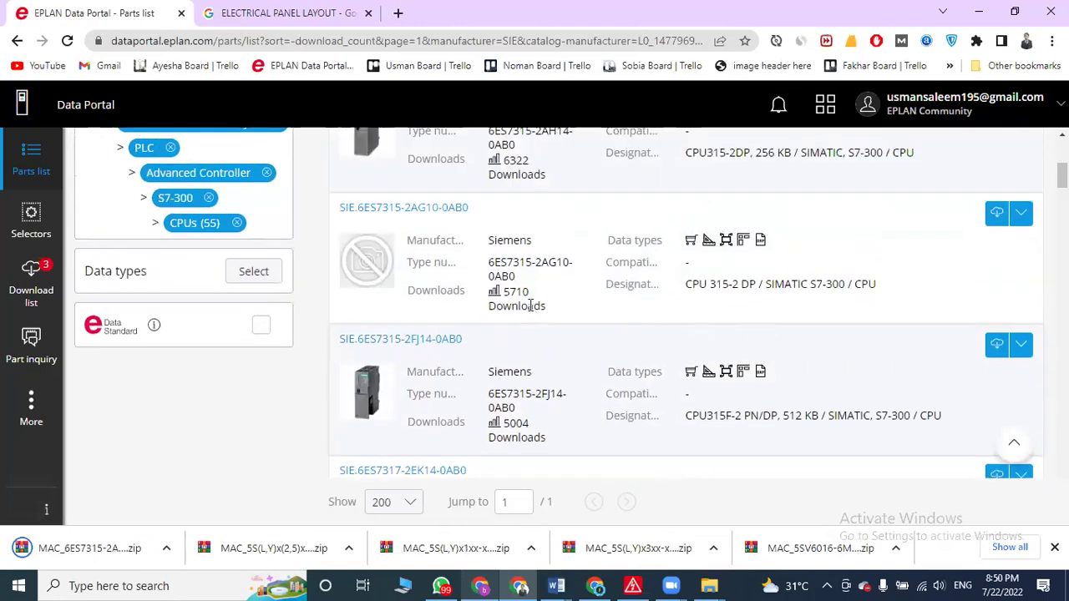
triple_click(531, 262)
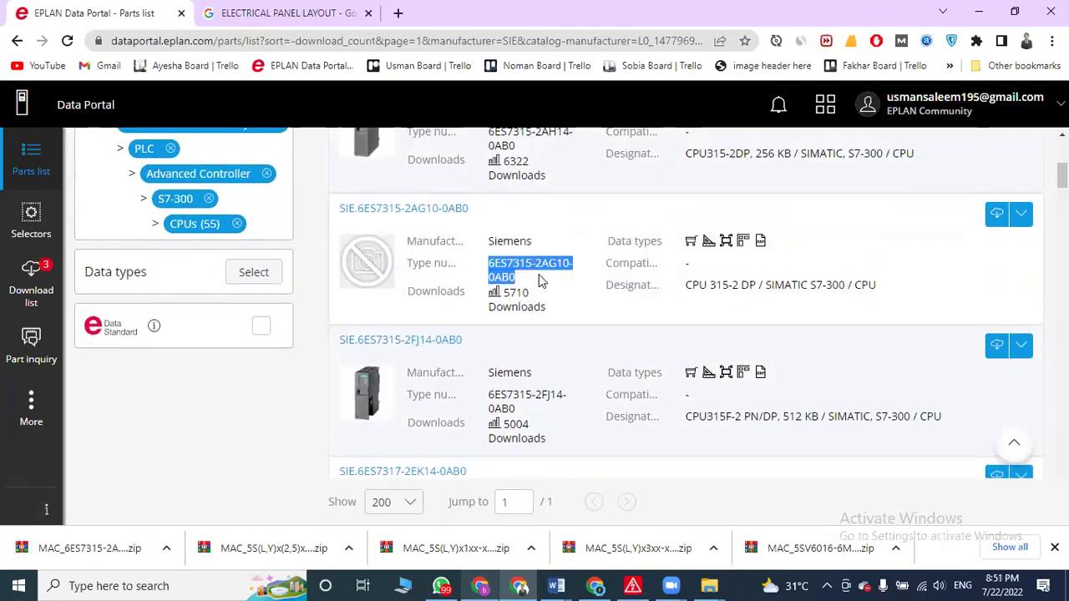
scroll(538, 282, down, 2)
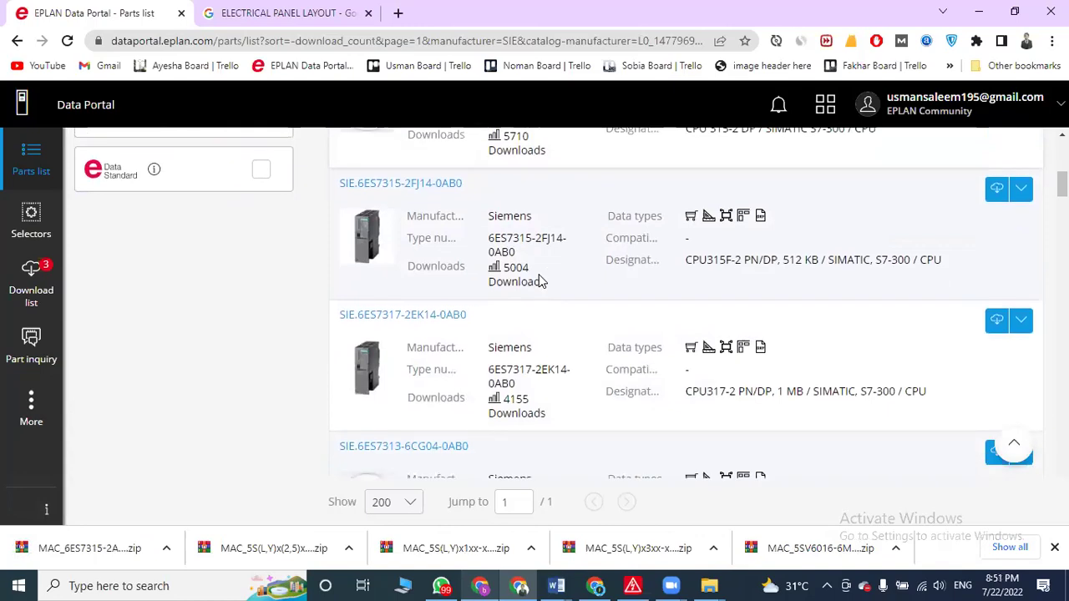
scroll(536, 276, down, 2)
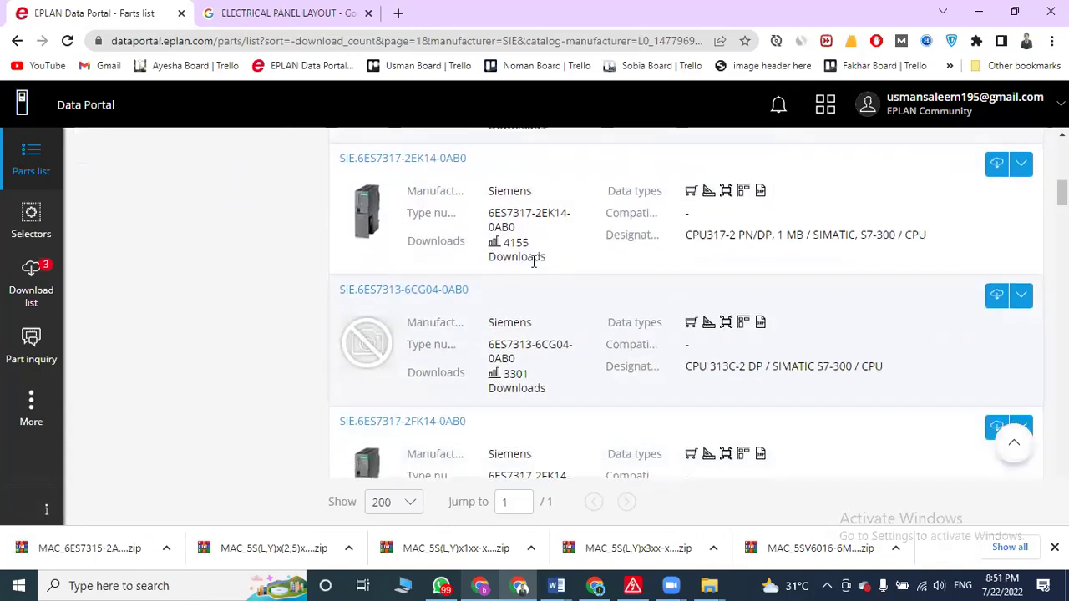
scroll(557, 326, down, 6)
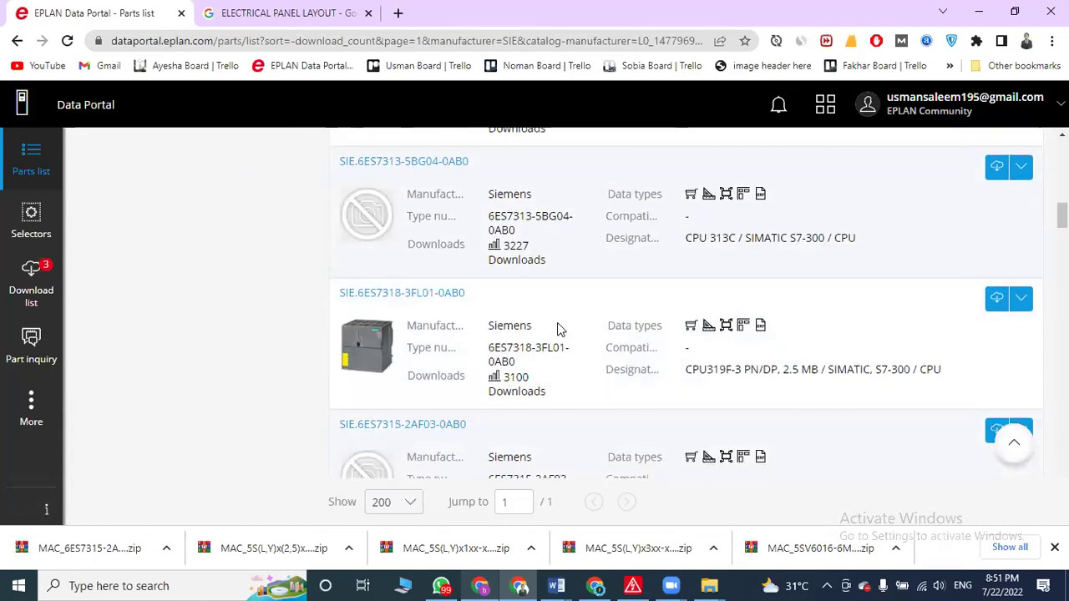
scroll(556, 323, up, 10)
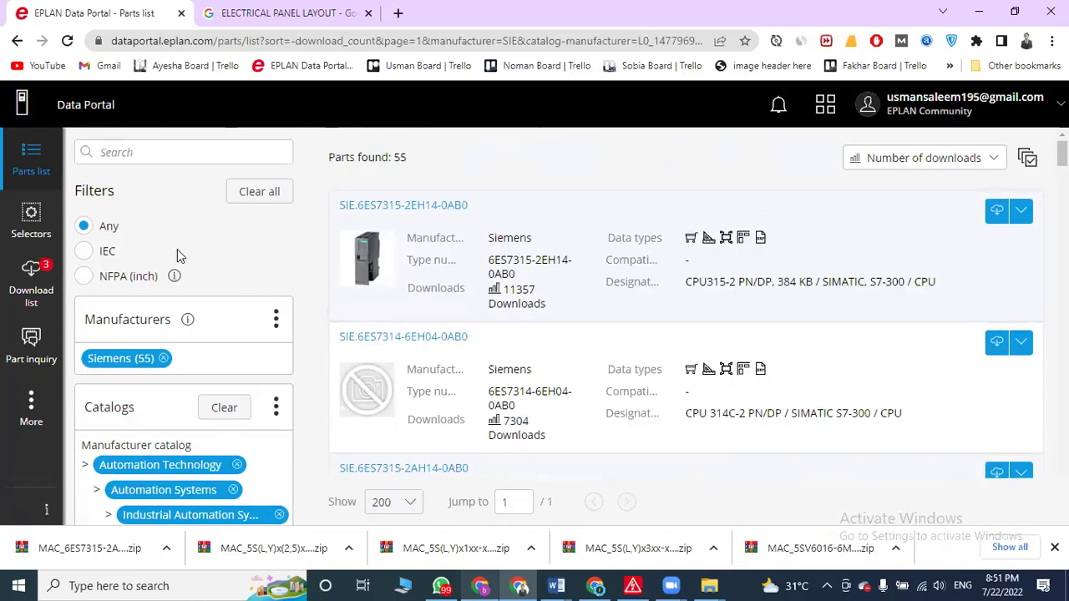
- Try searching the filtered S7-300 CPU parts for 1200, and clear the search term
click(178, 154)
text(1200)
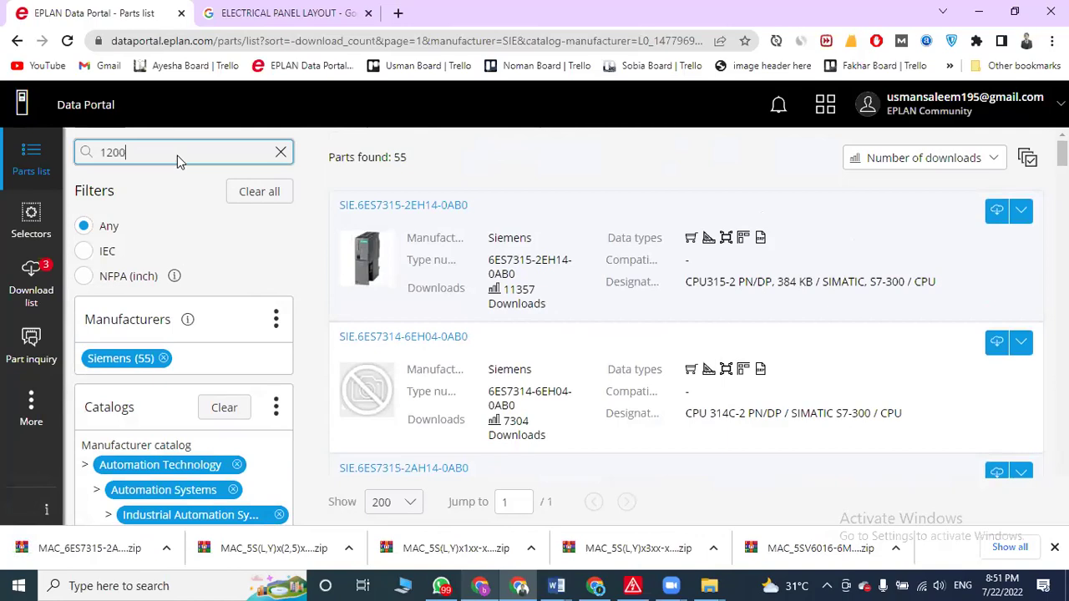
key(Return)
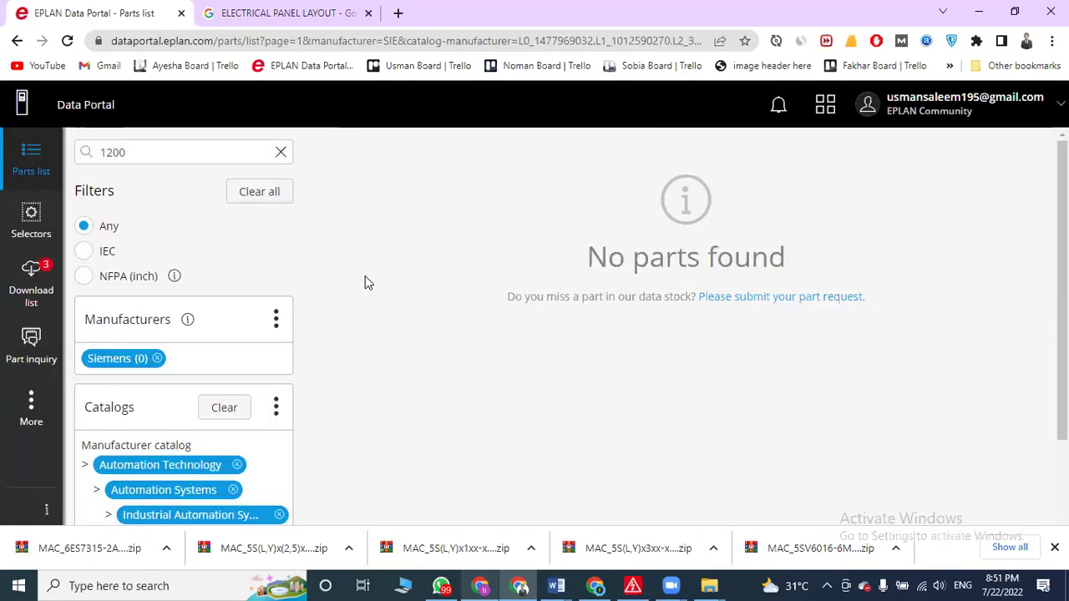
scroll(242, 308, down, 2)
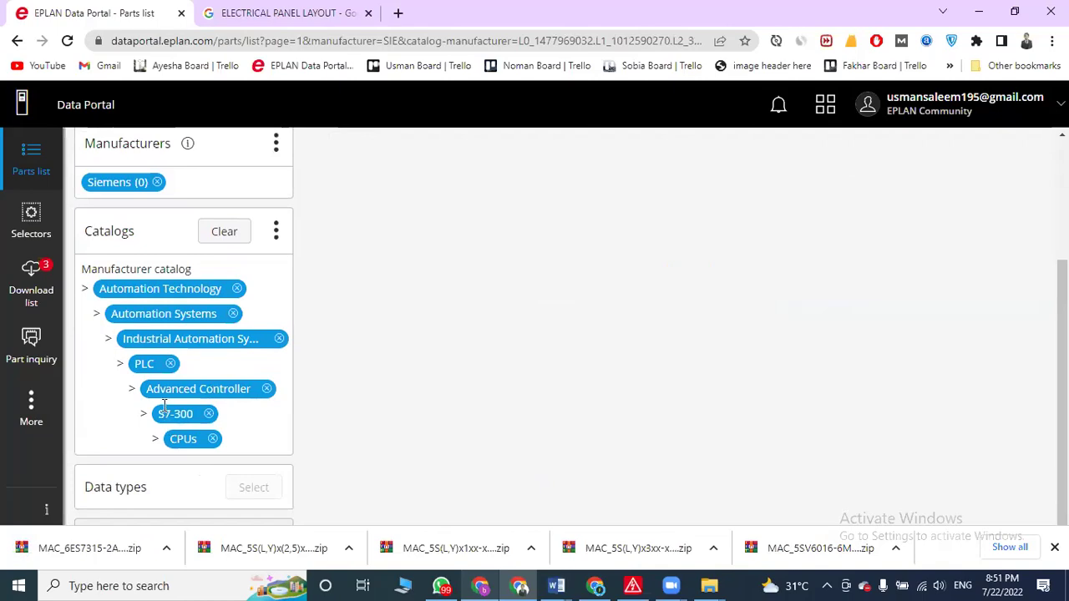
scroll(139, 210, up, 2)
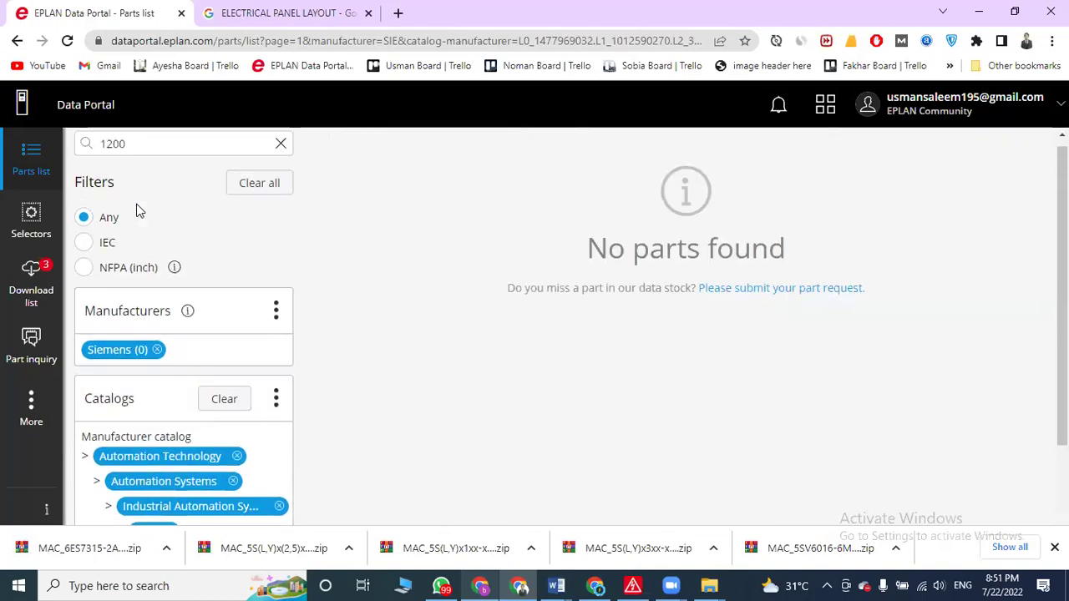
double_click(147, 153)
key(BackSpace)
scroll(117, 386, down, 2)
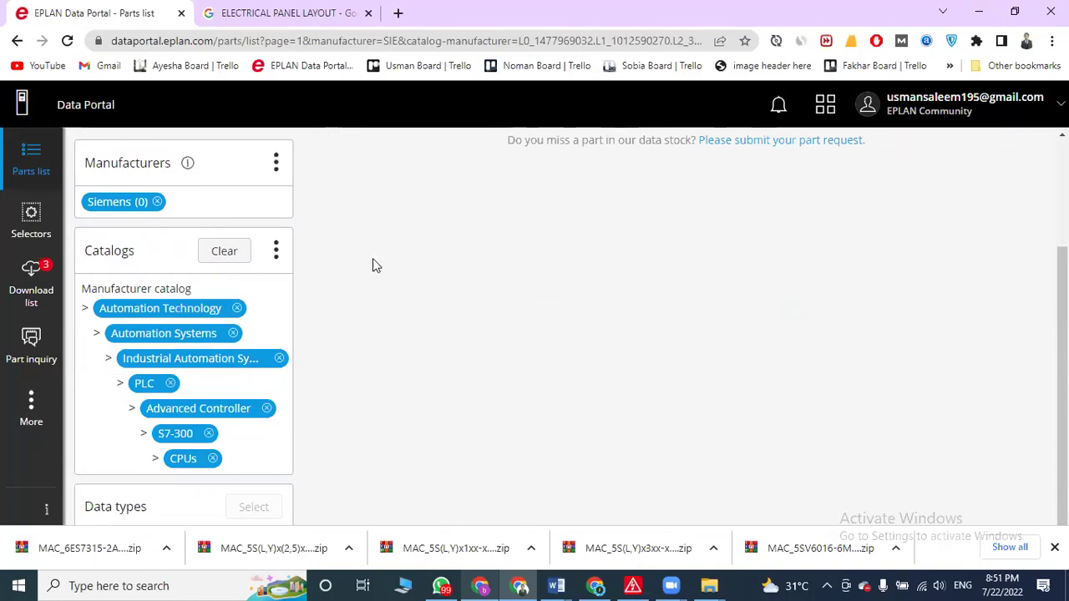
scroll(271, 337, up, 2)
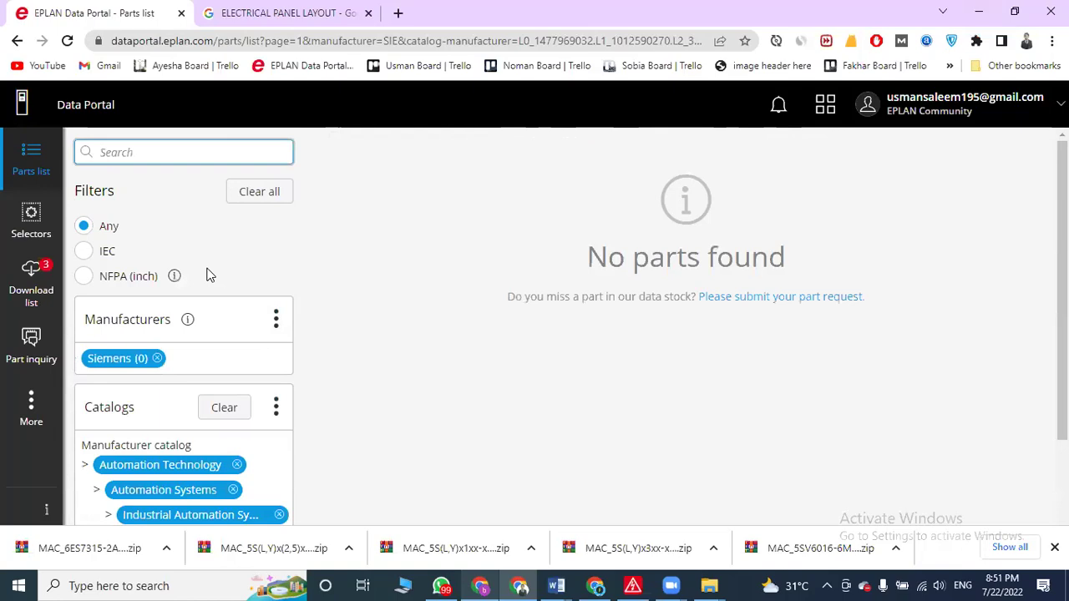
- Return to the Siemens parts list without catalog filters, search it for PS and look through the matching parts
click(16, 42)
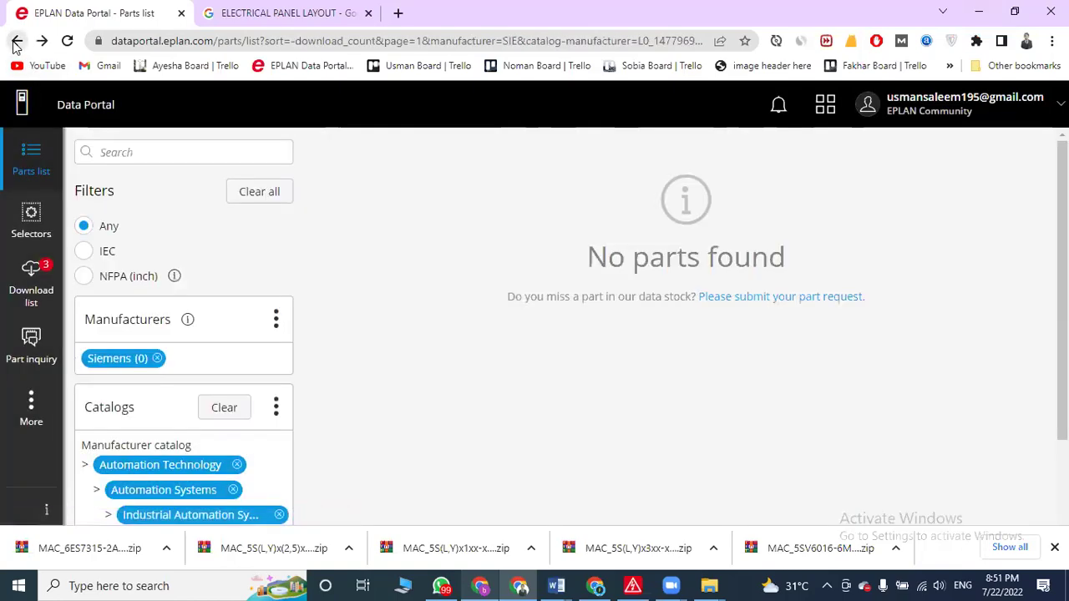
scroll(414, 322, down, 2)
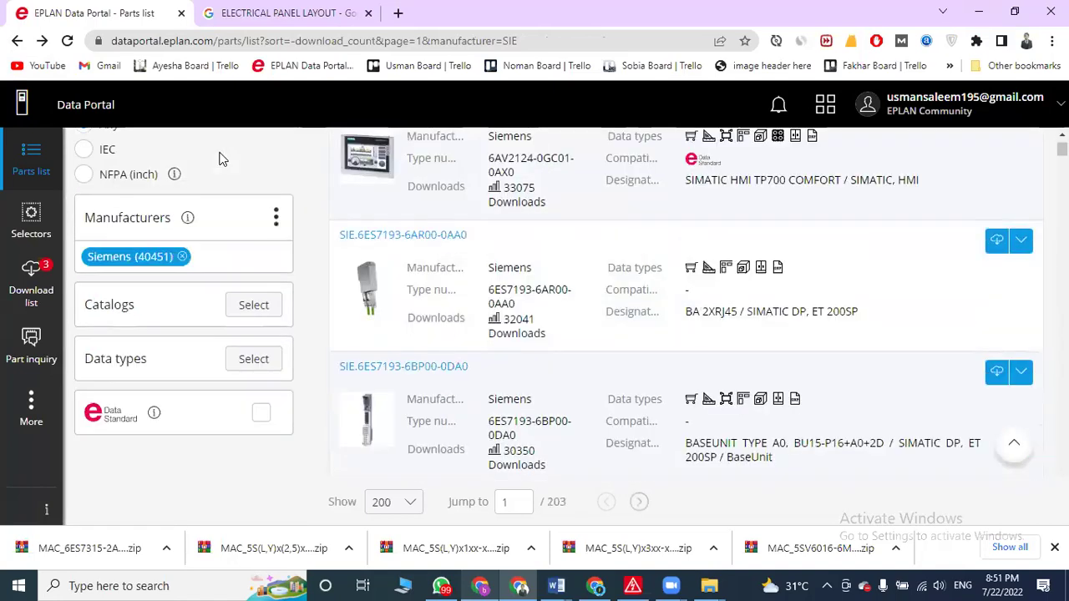
click(221, 153)
text(PS)
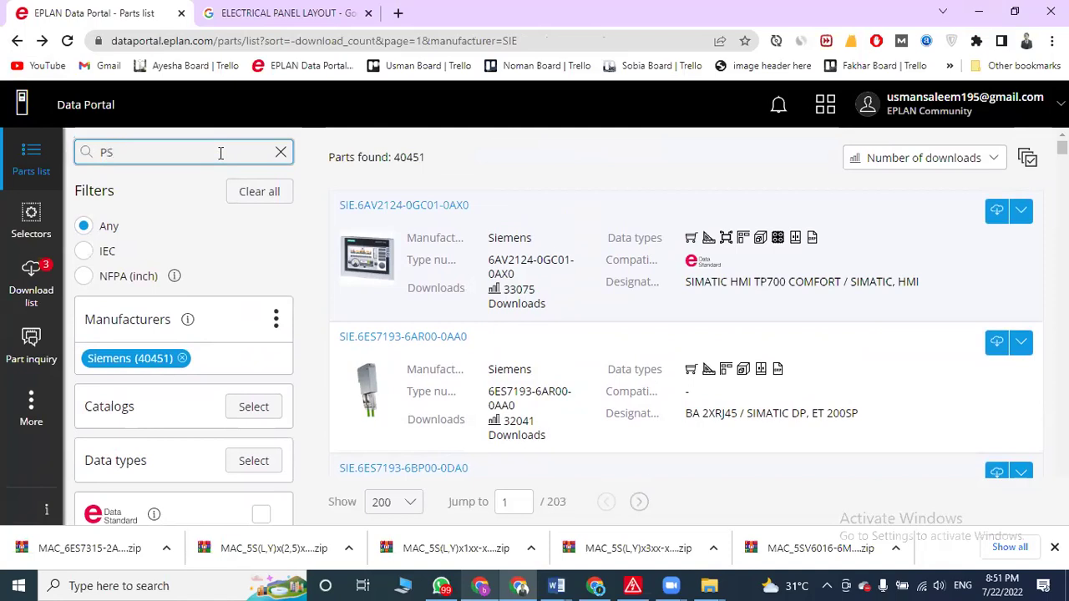
key(Return)
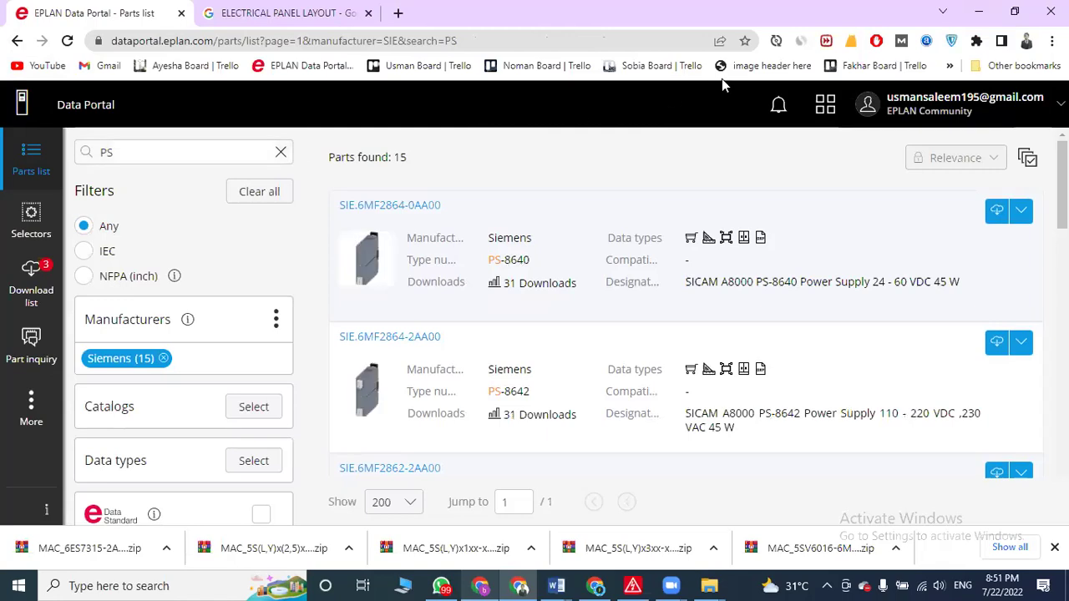
scroll(515, 293, down, 5)
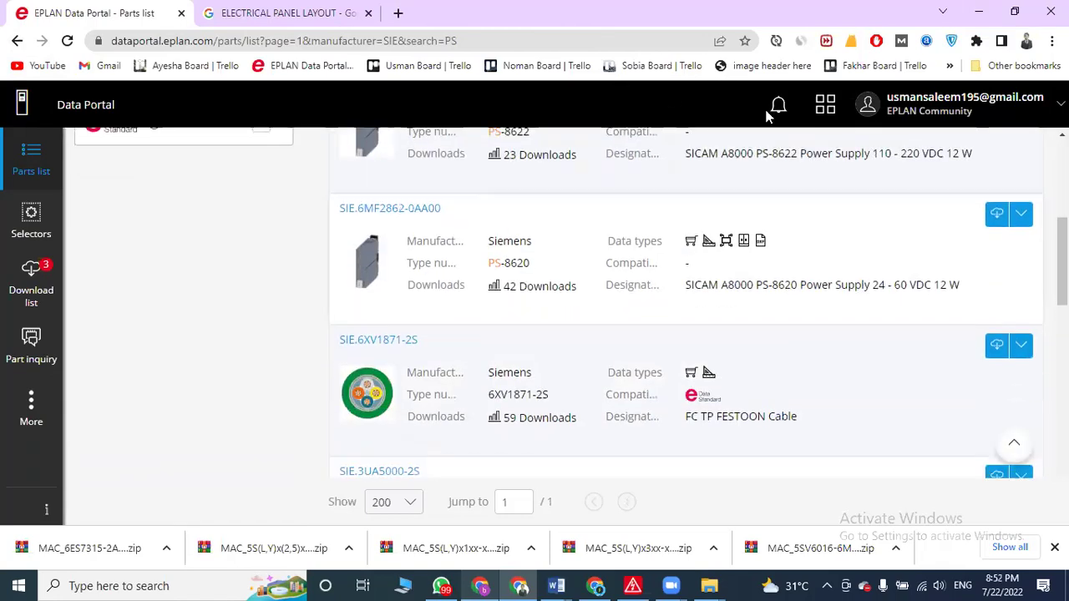
- Minimize the open windows and launch TIA Portal V15 from the desktop
click(979, 11)
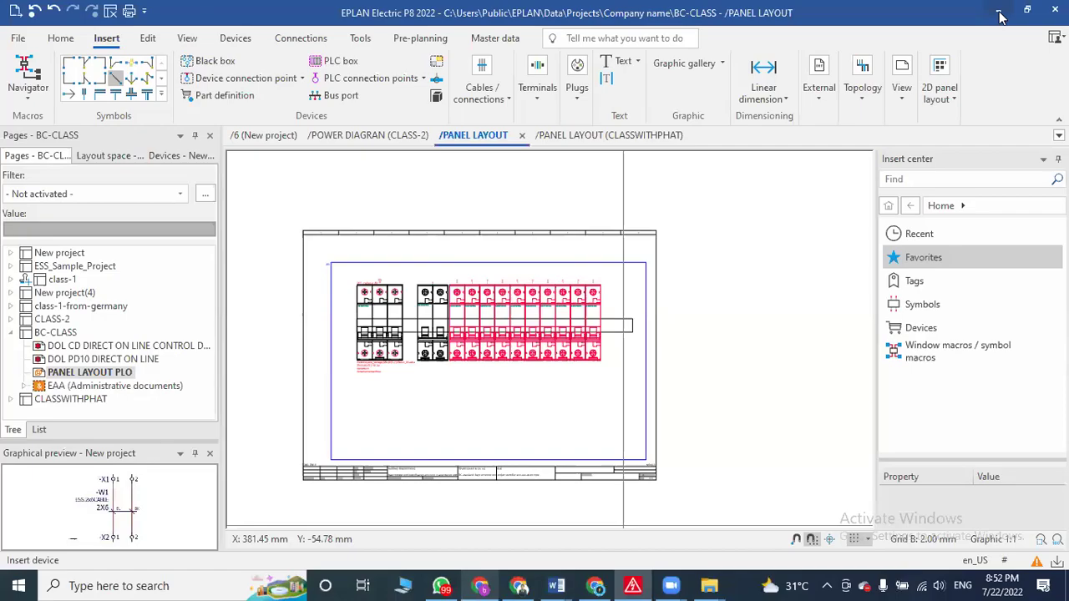
click(1001, 12)
click(975, 7)
click(975, 7)
click(978, 10)
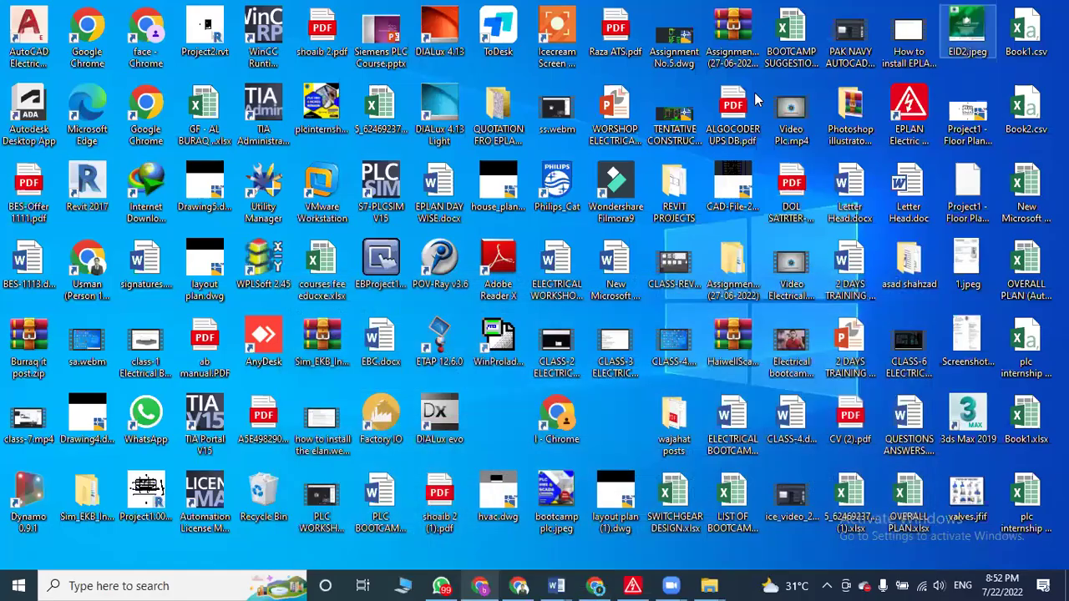
click(200, 421)
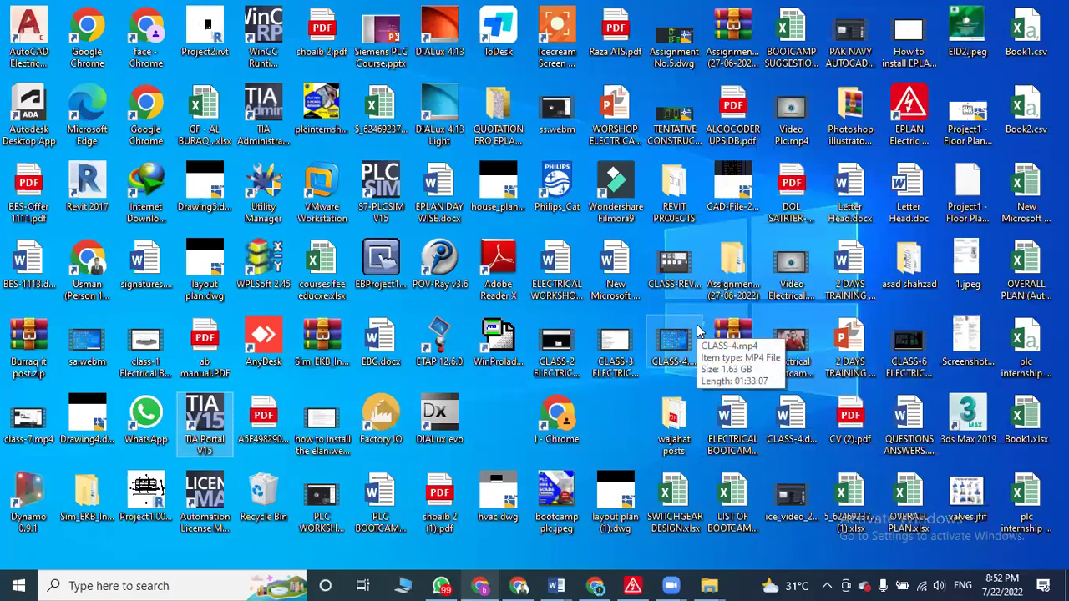
key(Return)
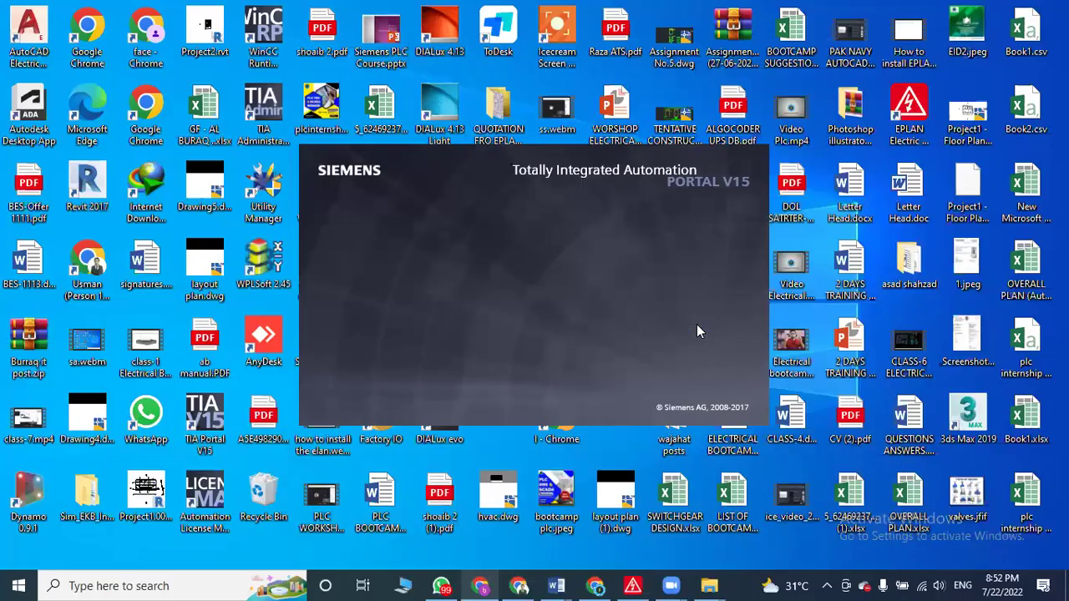
- Switch back to the EPLAN Data Portal and check the Electrical engineering categories of the PS parts under EPLAN product groups
click(632, 585)
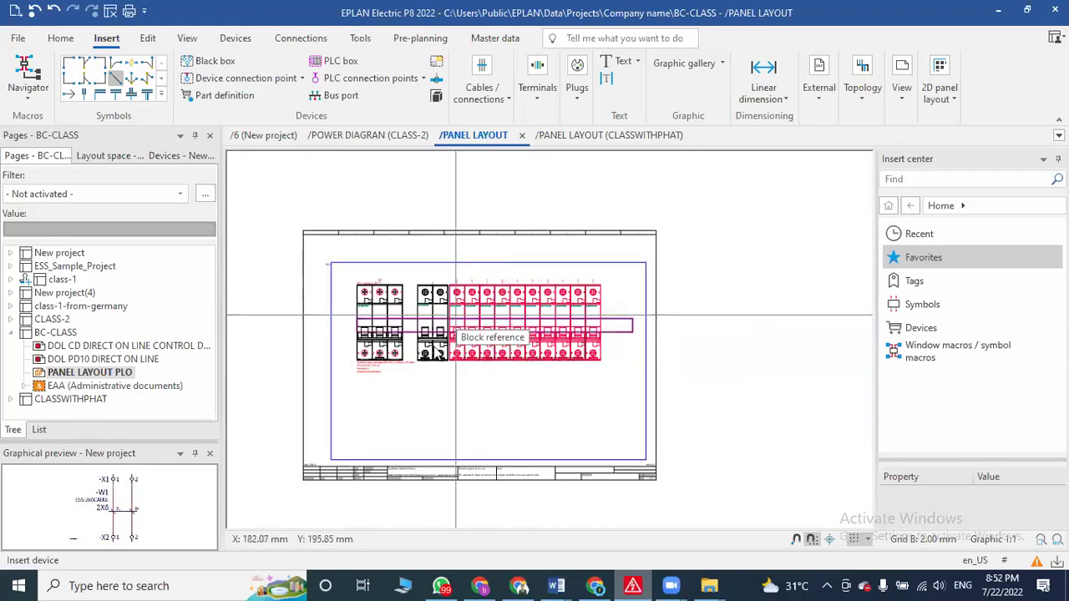
click(518, 585)
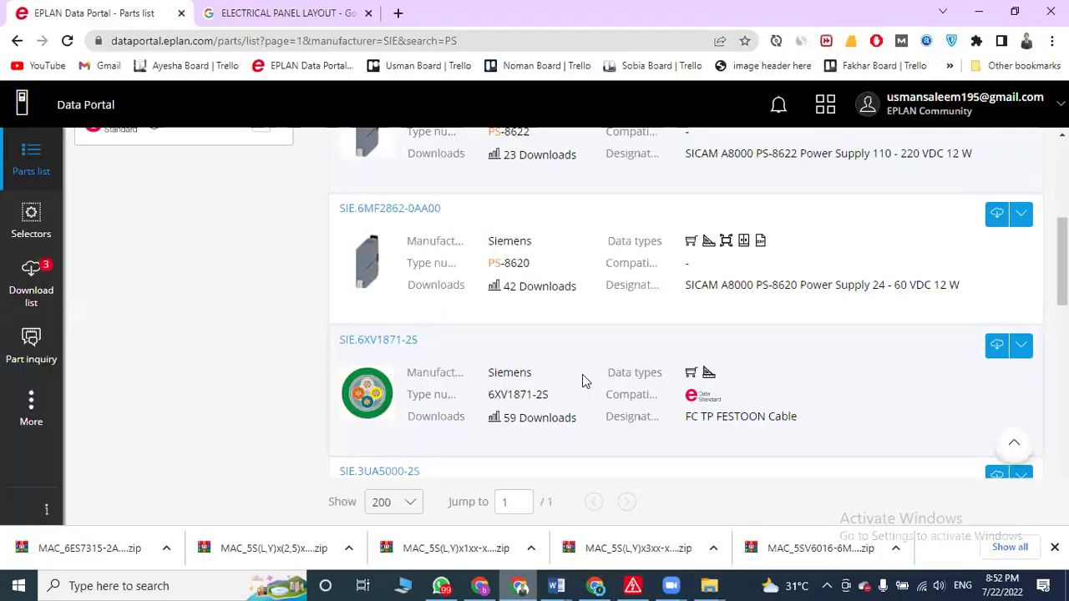
scroll(582, 374, up, 5)
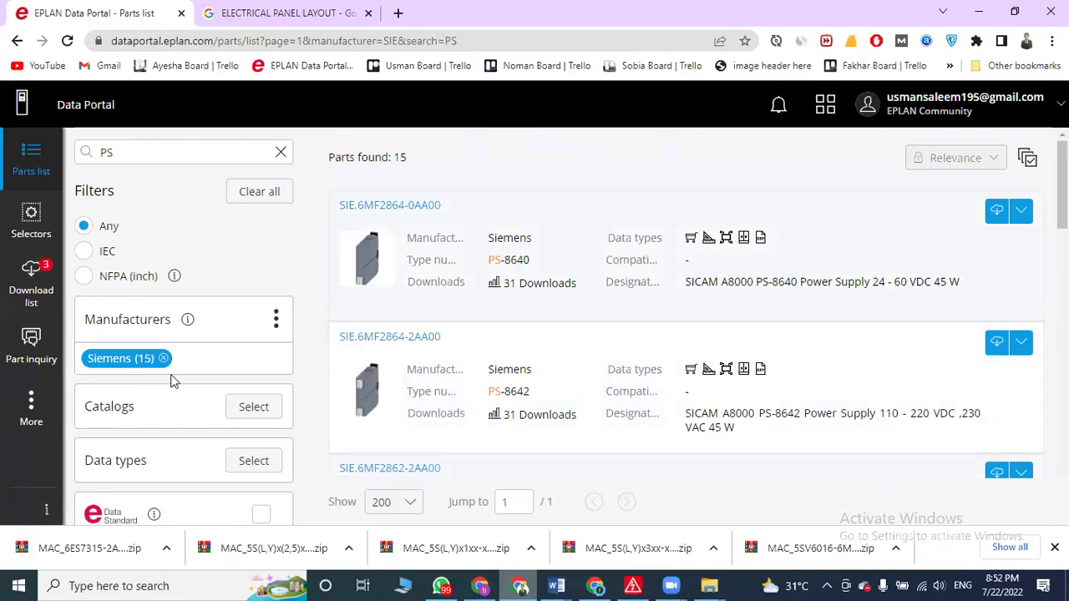
scroll(236, 365, down, 2)
click(255, 253)
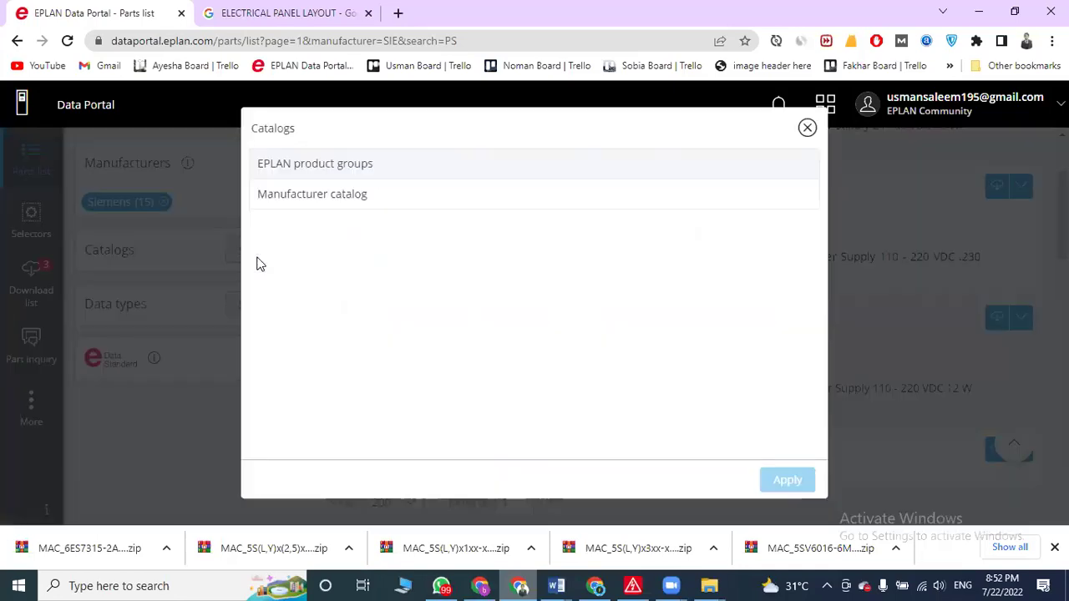
click(314, 169)
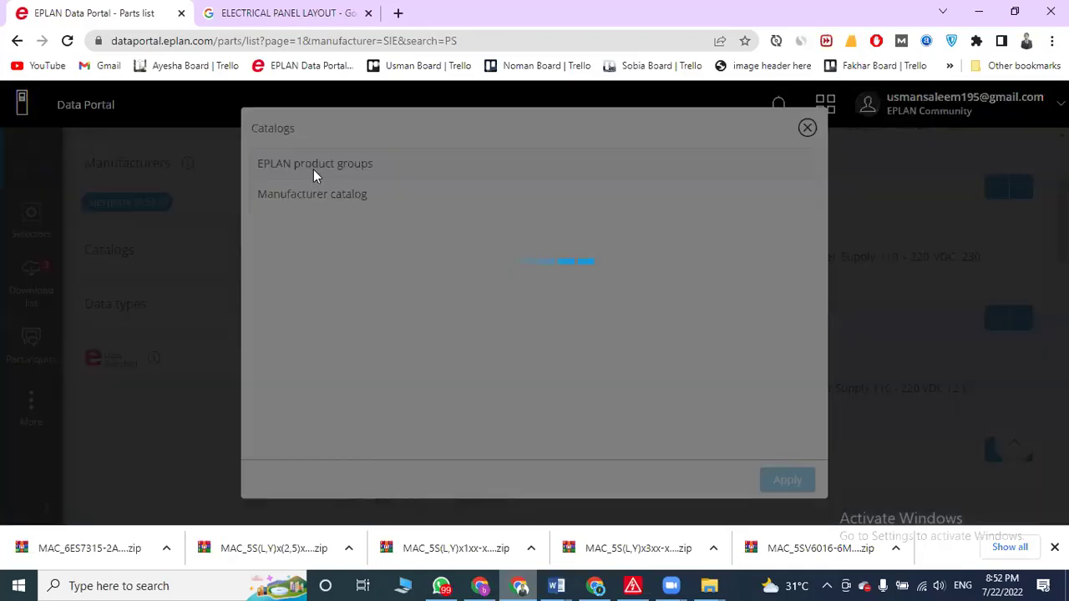
click(314, 170)
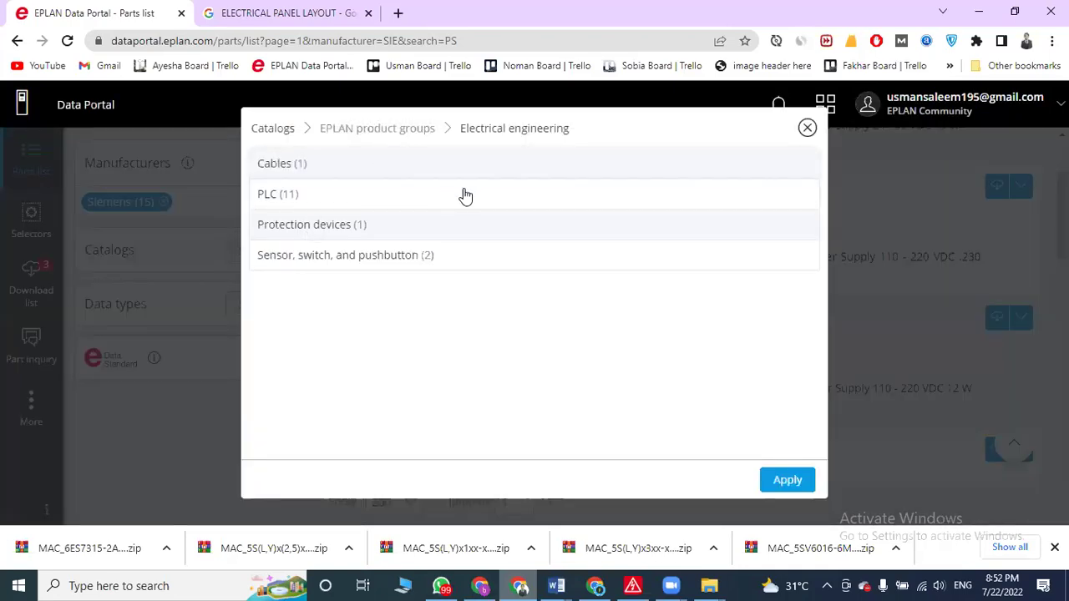
click(807, 127)
scroll(326, 345, up, 2)
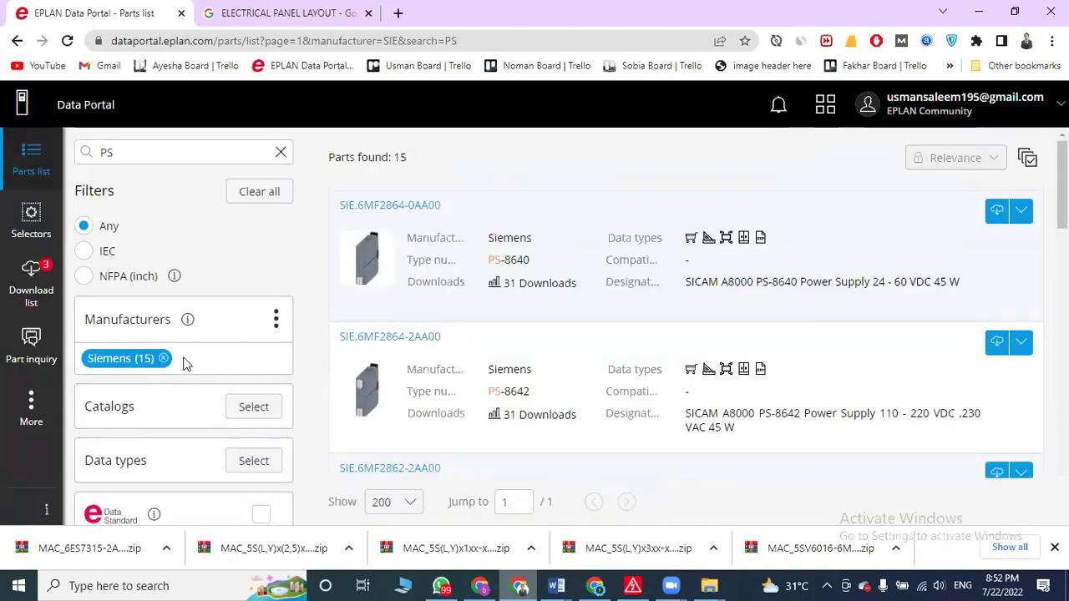
click(275, 321)
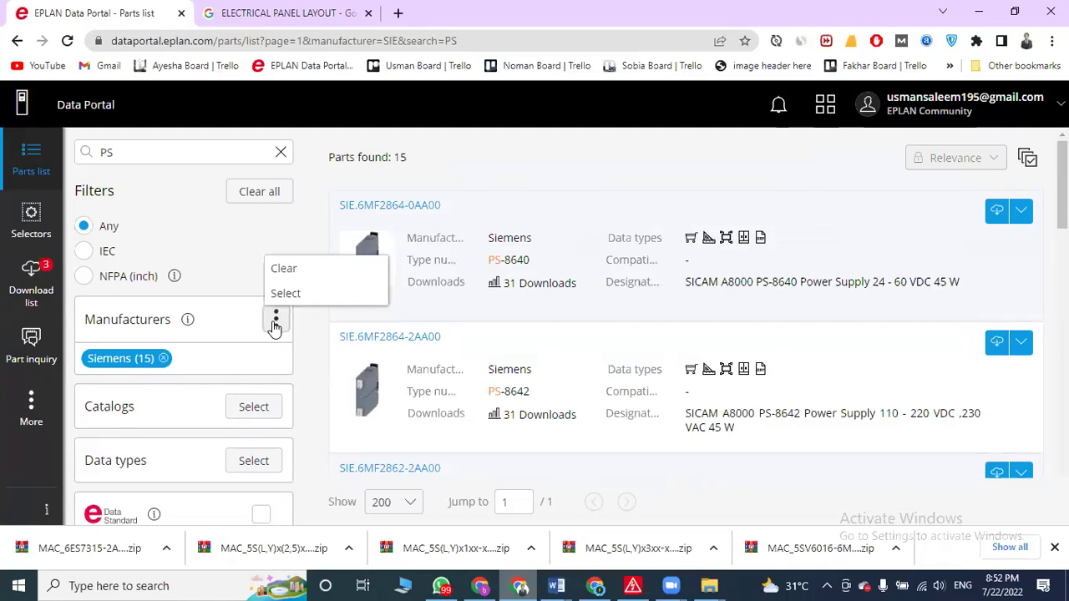
click(285, 294)
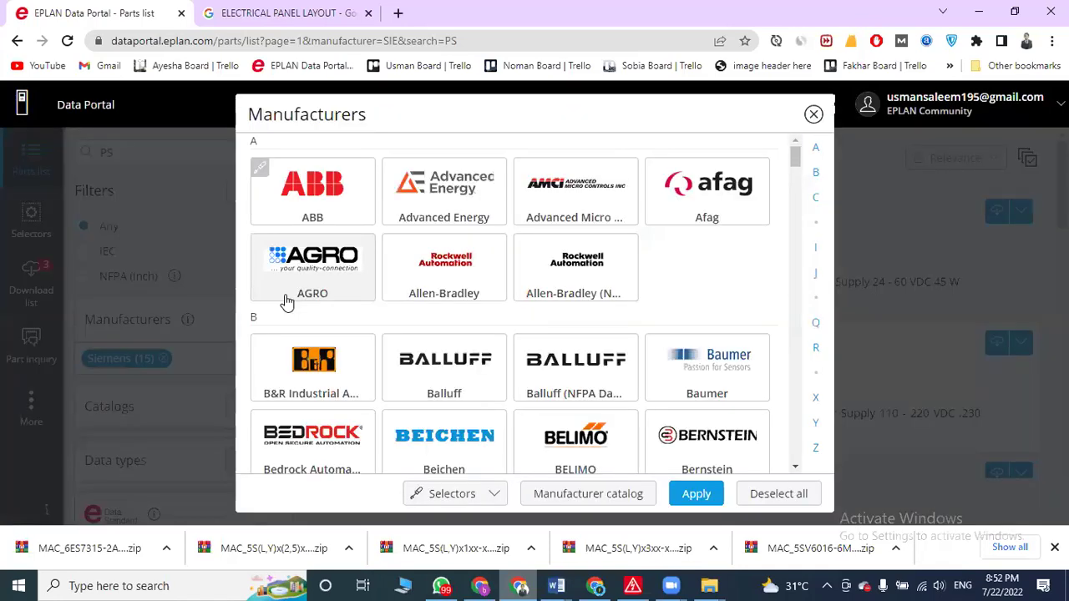
key(Escape)
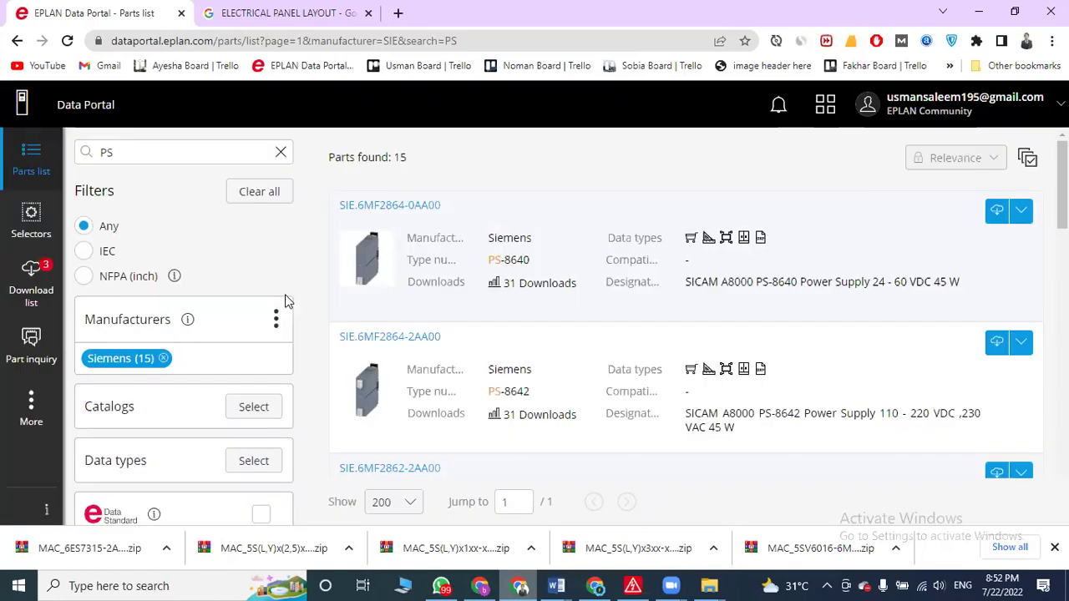
- Check the catalog categories of the PS parts under EPLAN product groups and under Automation Technology in the manufacturer catalog
click(253, 408)
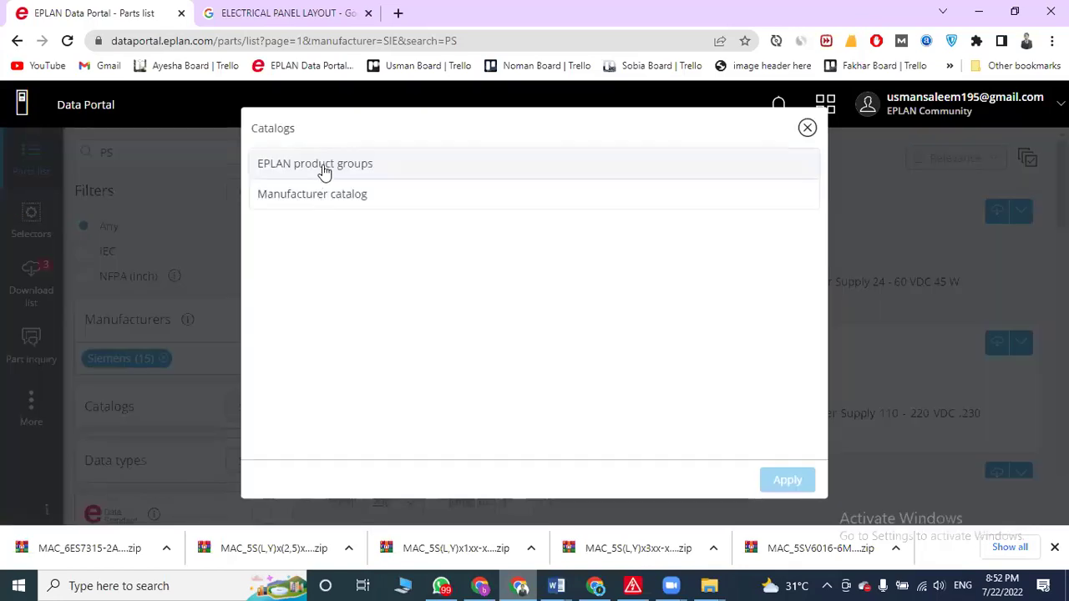
click(323, 164)
click(323, 165)
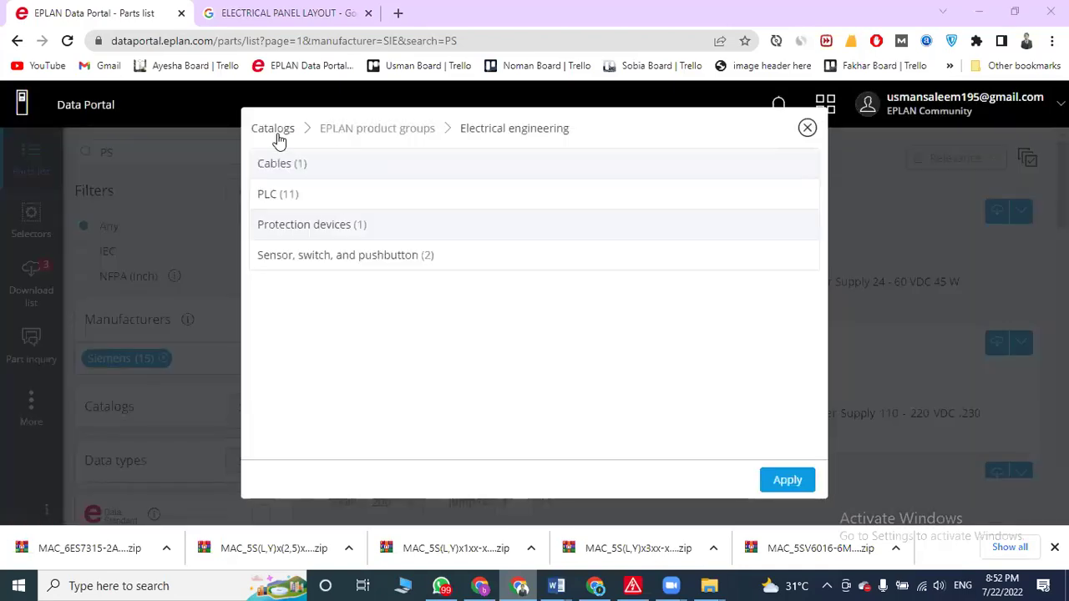
click(295, 199)
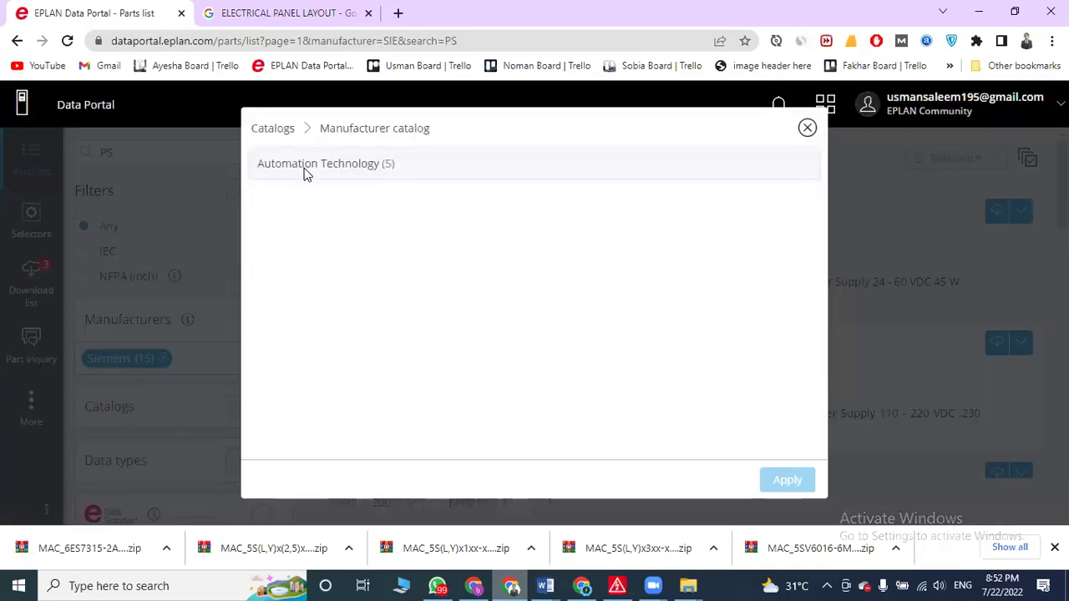
click(304, 164)
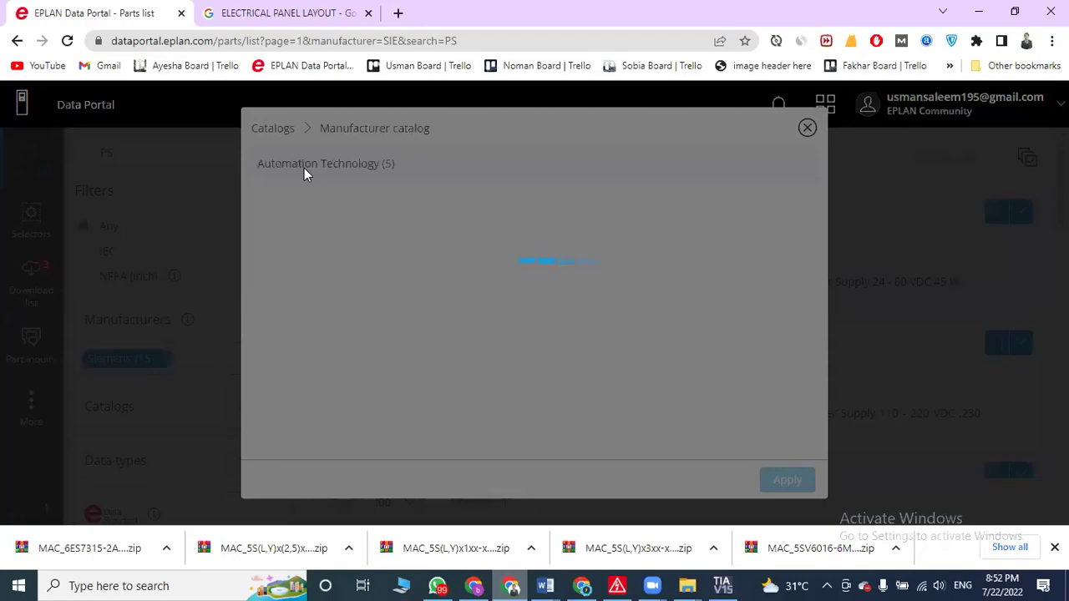
- Switch to TIA Portal and create a new project with the suggested name Project8
key(alt+Tab)
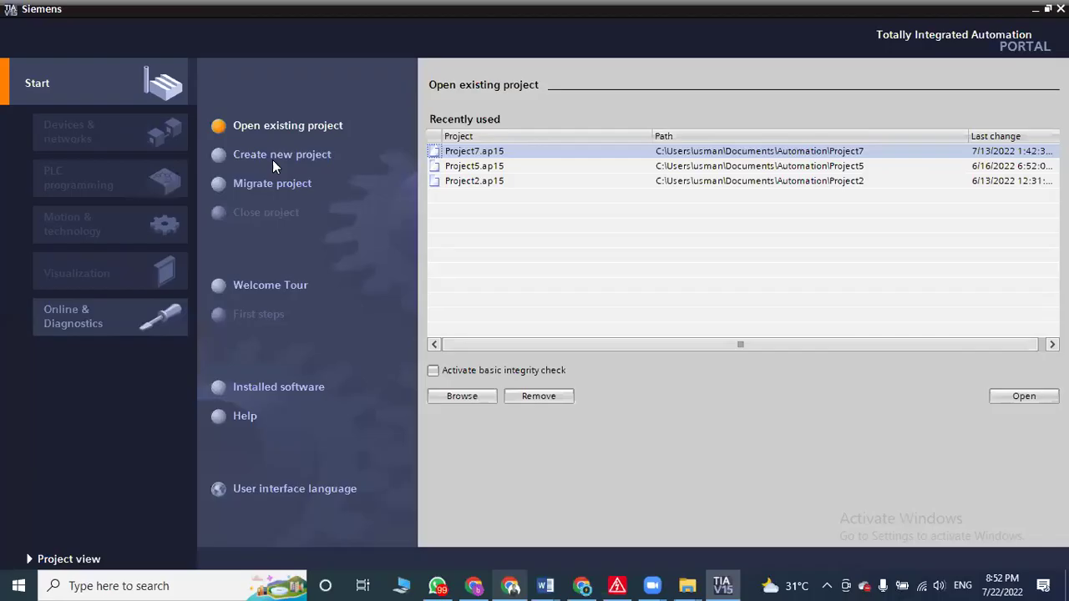
click(275, 158)
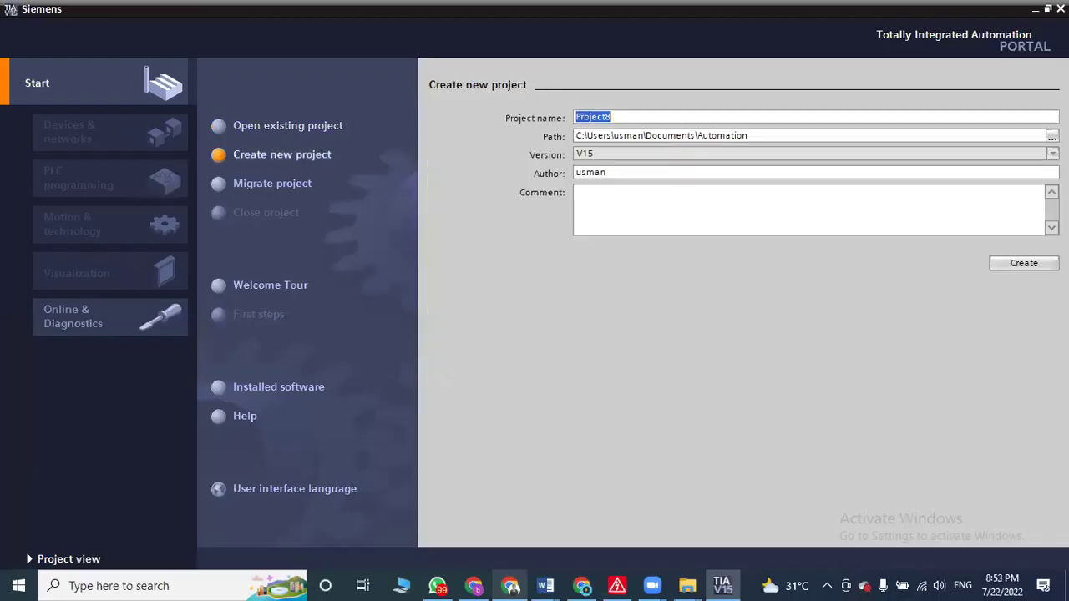
click(1011, 264)
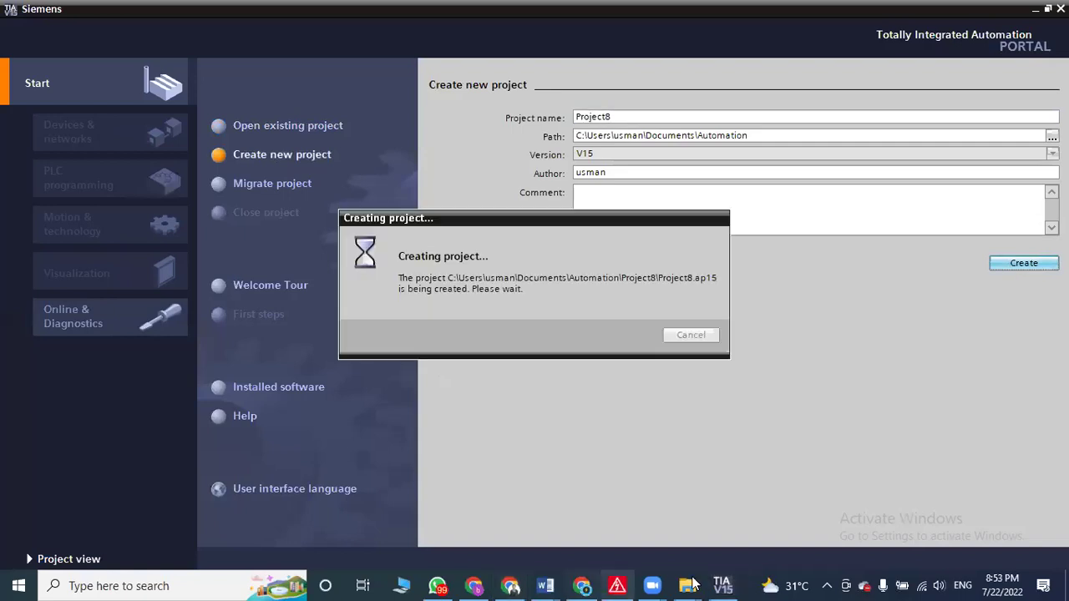
- Return to the EPLAN Data Portal, leave the catalog selection and clear the PS search term
key(alt+Tab)
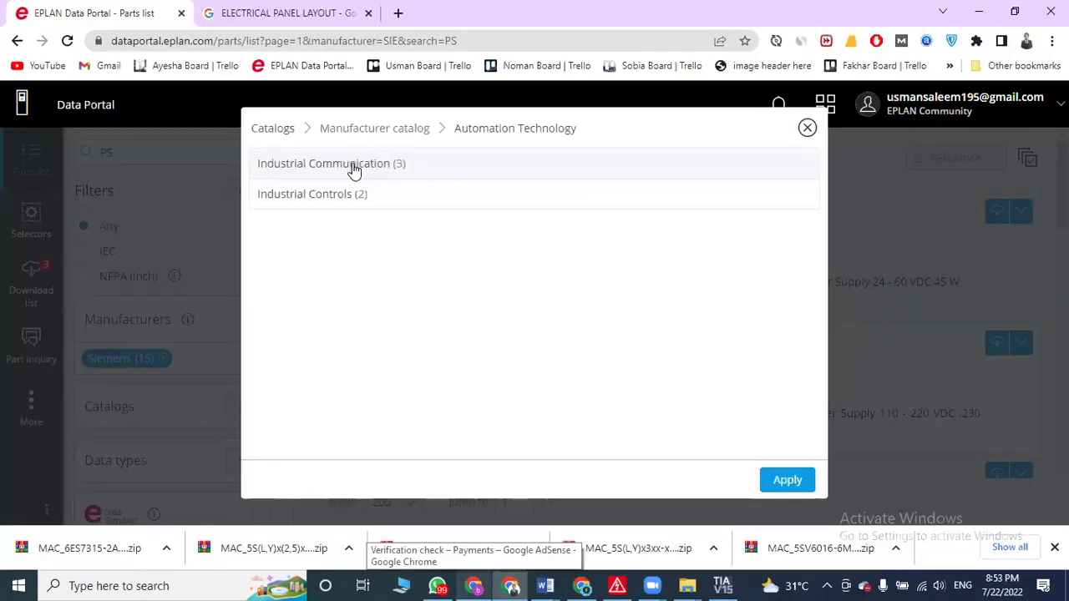
click(147, 156)
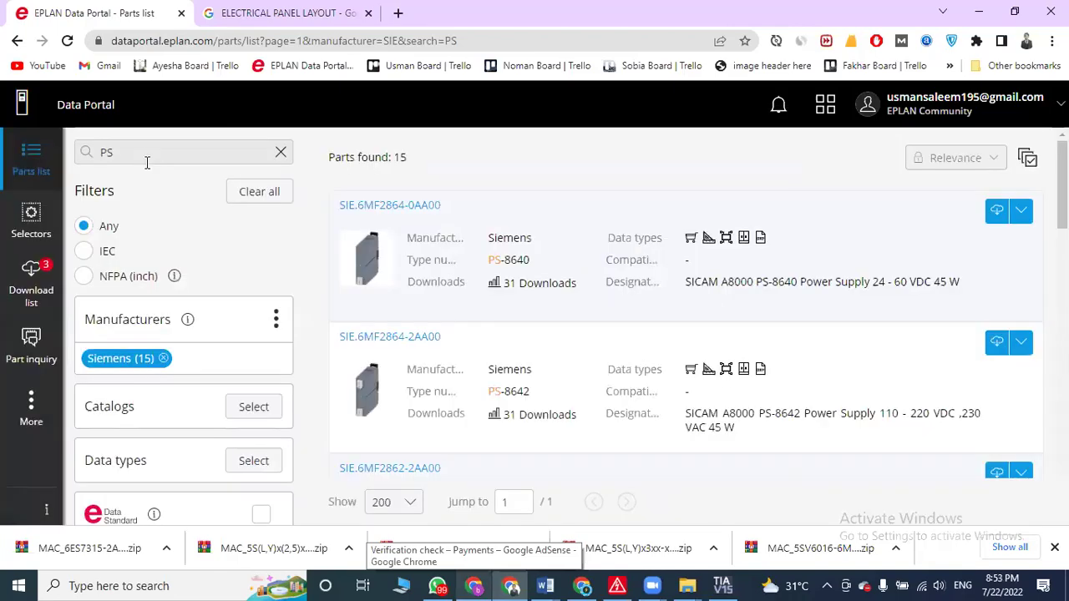
click(147, 156)
key(BackSpace)
key(BackSpace)
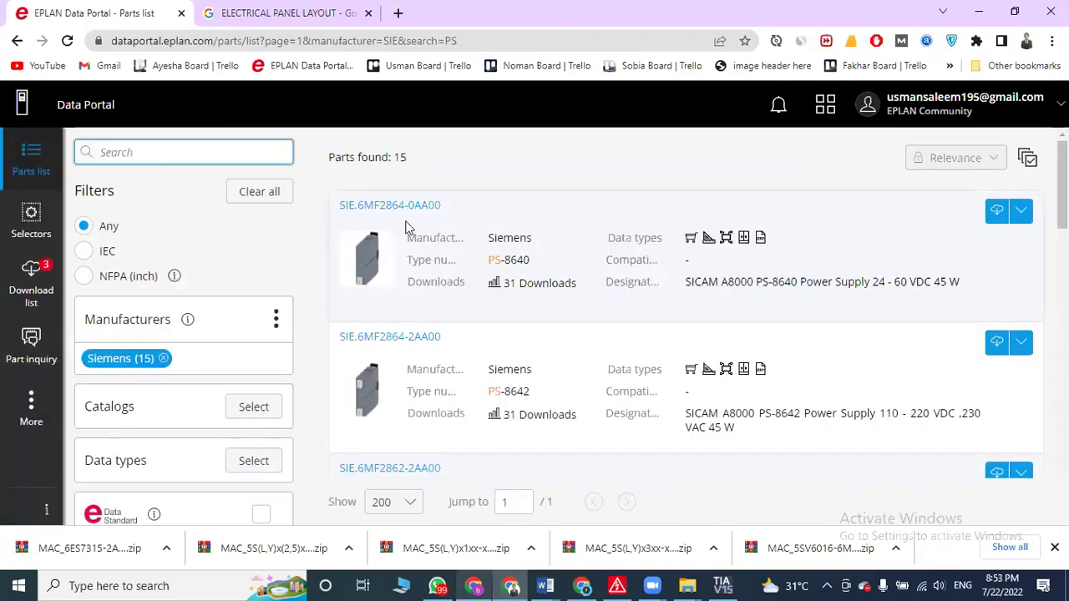
click(476, 169)
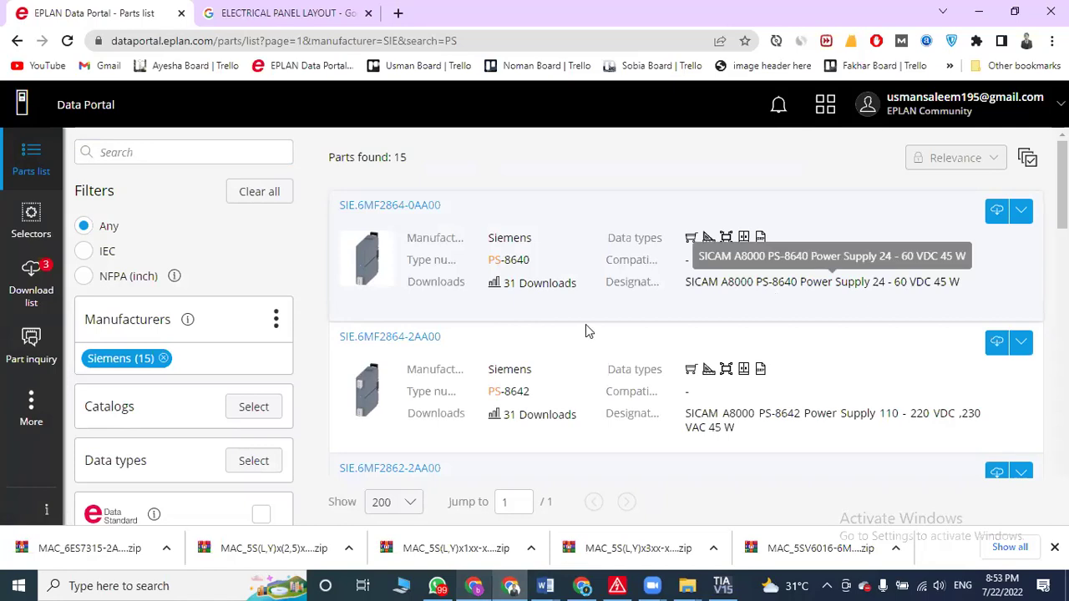
- Look through the complete list of Siemens PS parts for a suitable S7-300 power supply
scroll(585, 330, down, 5)
scroll(585, 330, down, 10)
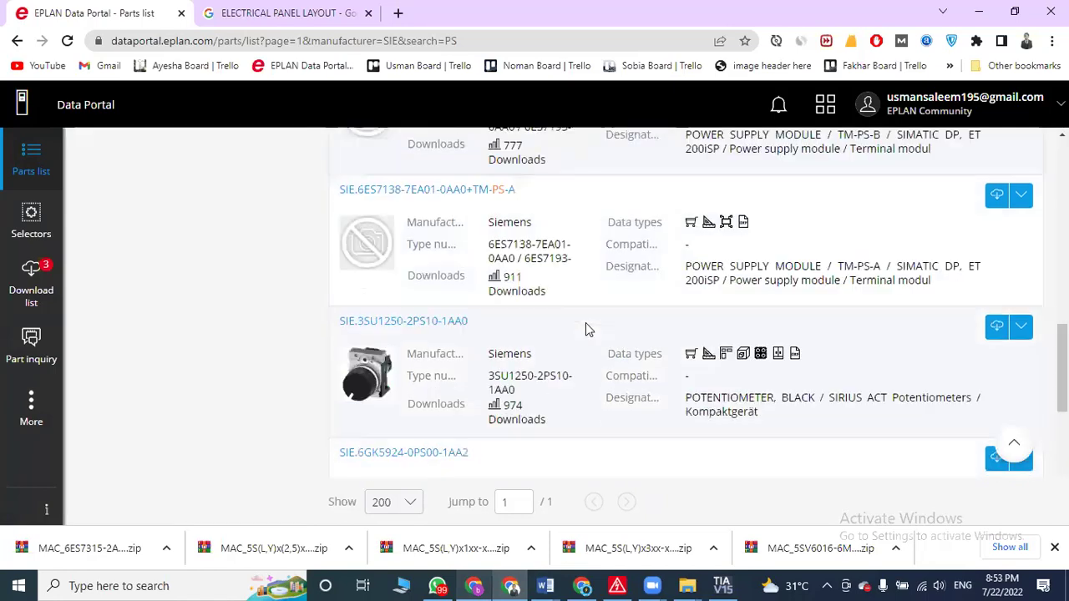
scroll(586, 329, down, 3)
scroll(585, 331, down, 2)
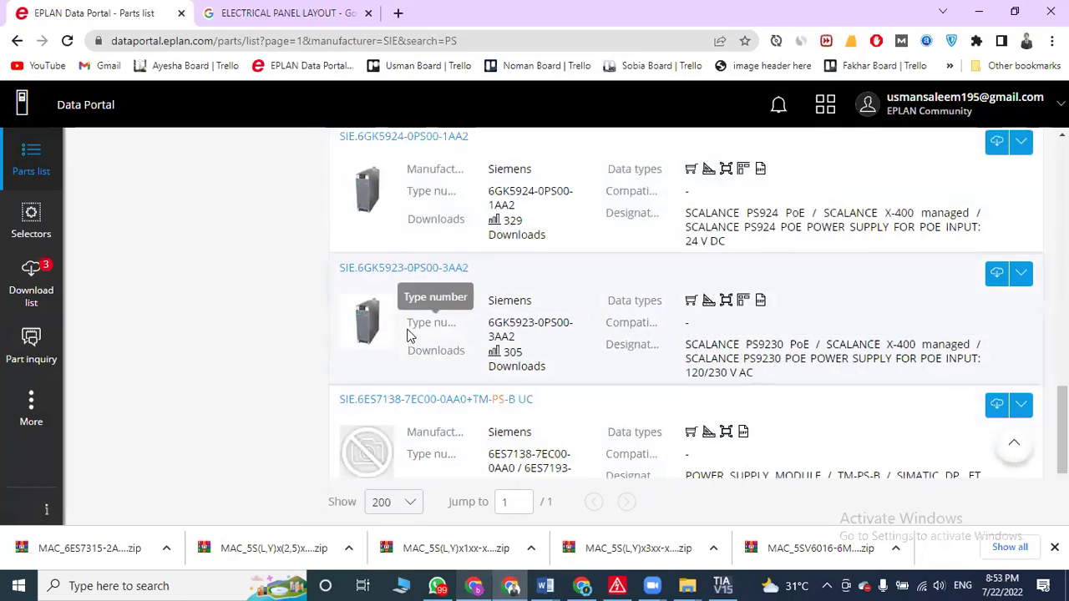
scroll(409, 334, down, 3)
scroll(409, 334, up, 5)
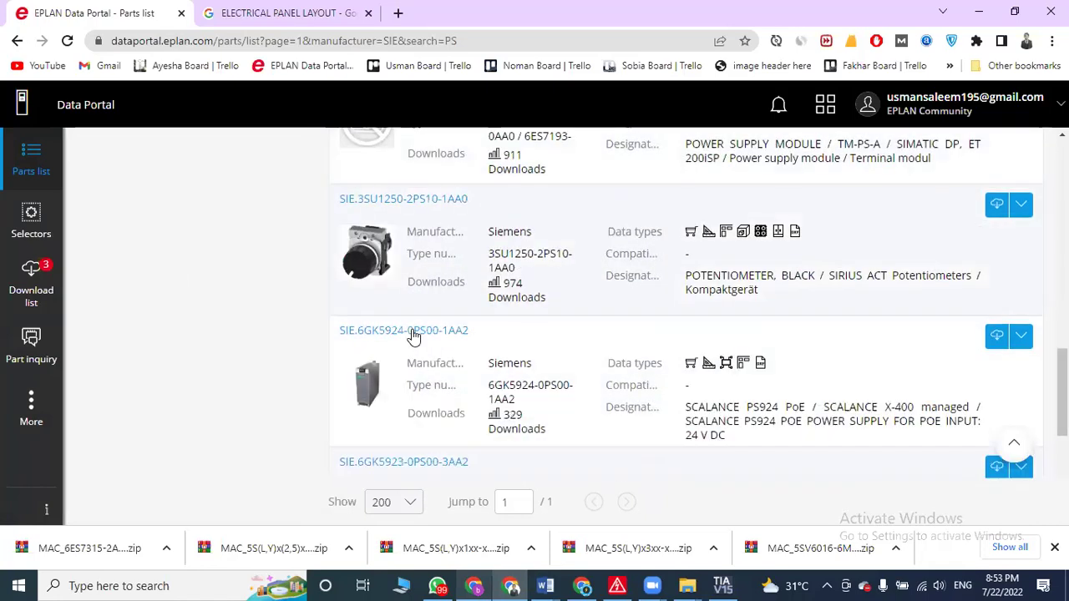
scroll(404, 367, down, 2)
scroll(365, 430, down, 1)
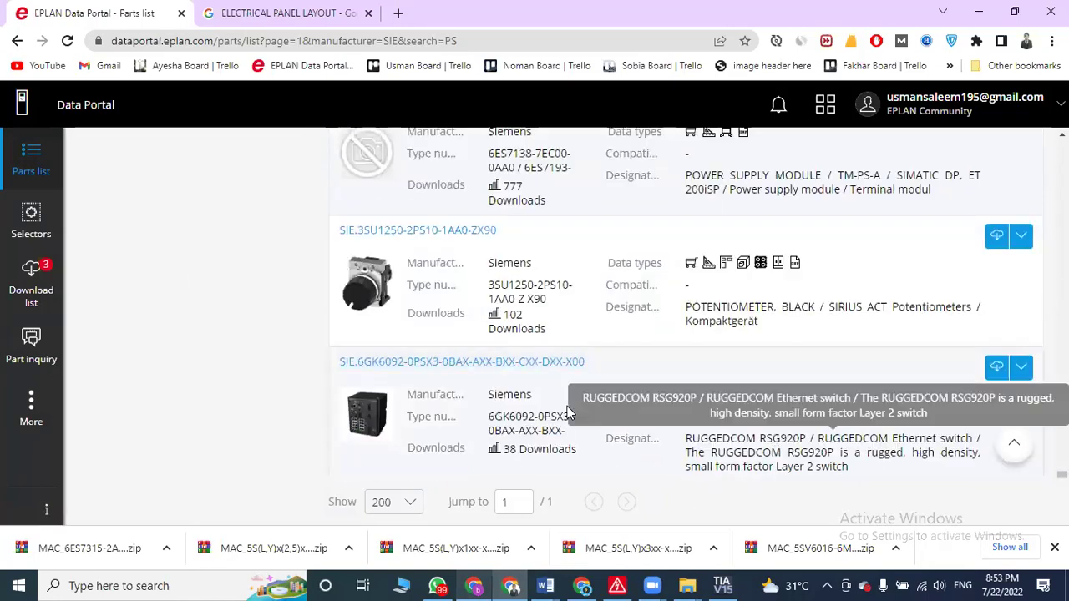
scroll(534, 411, up, 2)
scroll(75, 392, up, 10)
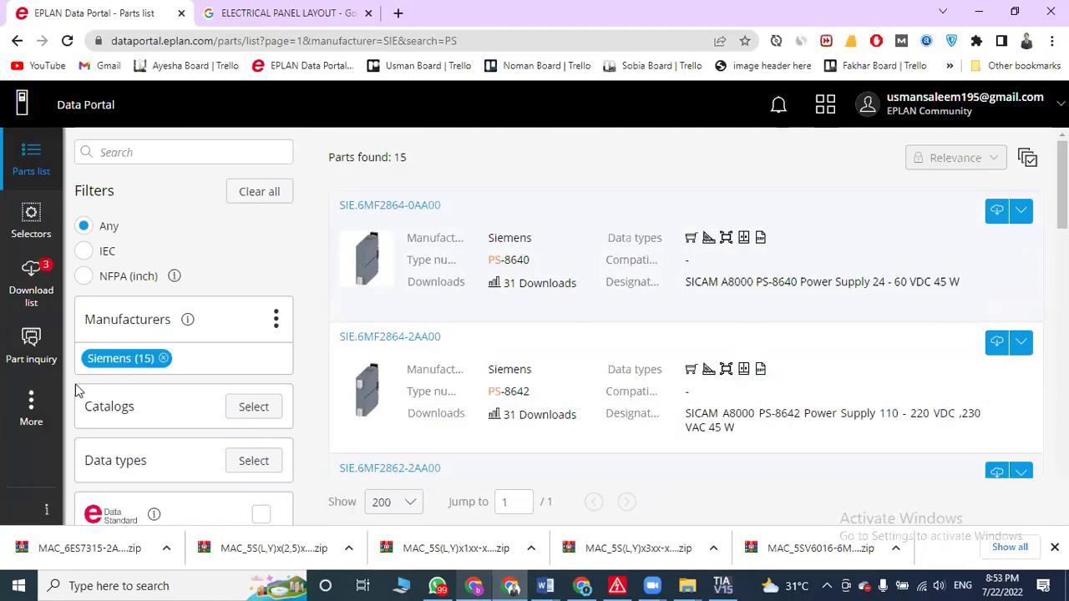
- Check the manufacturer catalog categories once more, and remove the Siemens manufacturer filter from the parts list
click(239, 405)
click(328, 200)
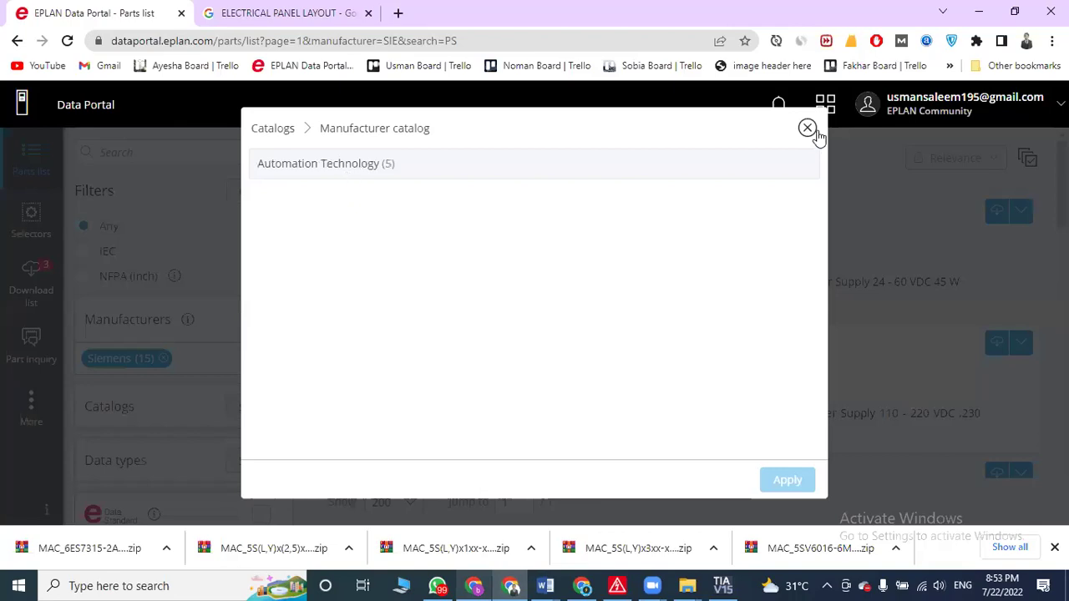
click(158, 361)
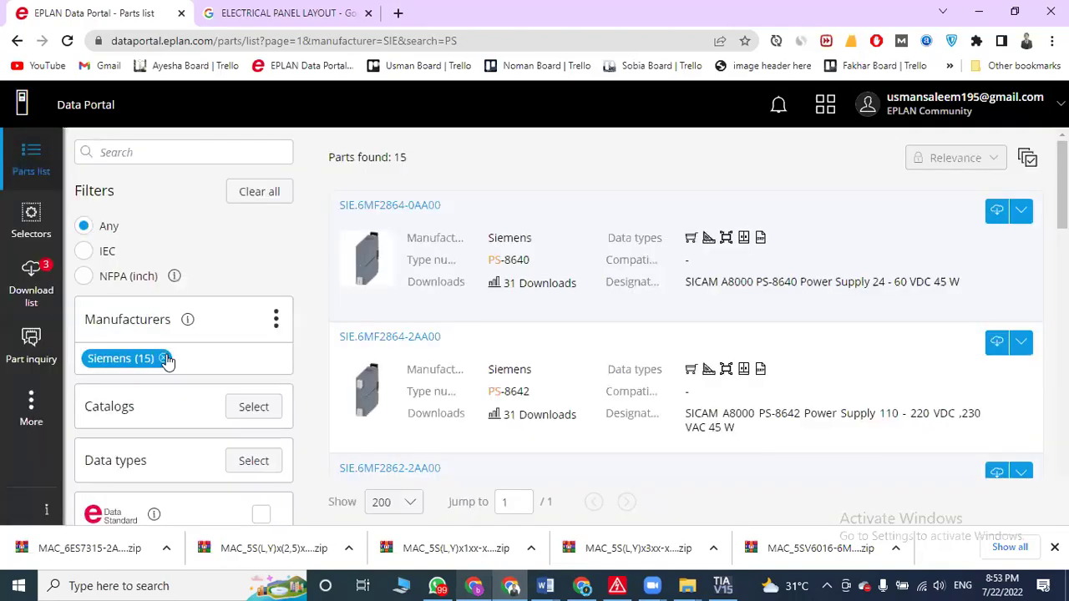
click(165, 358)
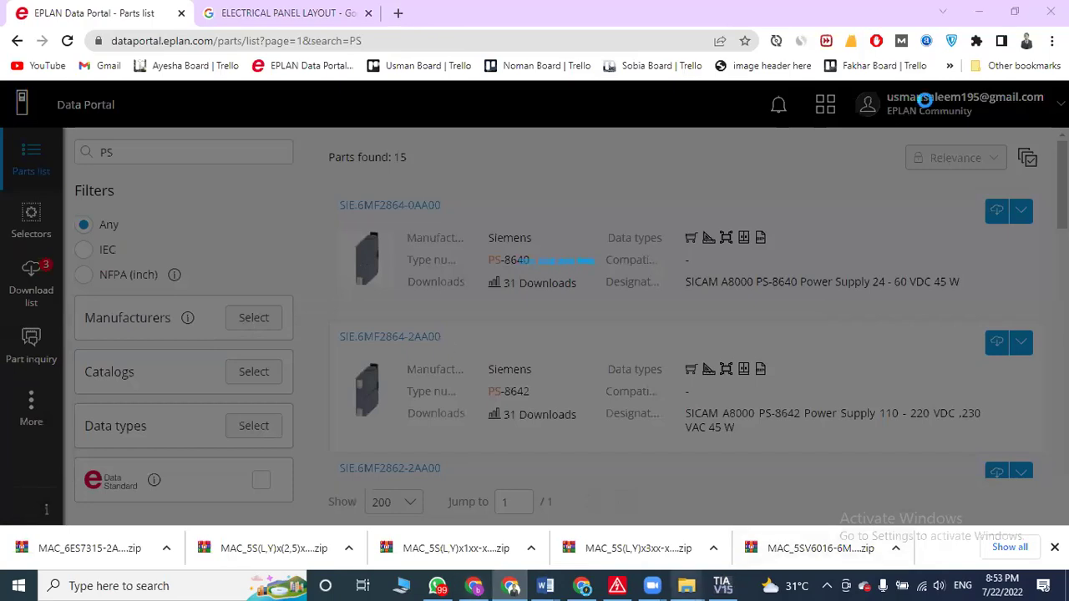
- Switch to TIA Portal and add a SIMATIC S7-300 CPU 315-2 DP controller with article number 6ES7 315-2AH14-0AB0
key(alt+Tab)
click(734, 258)
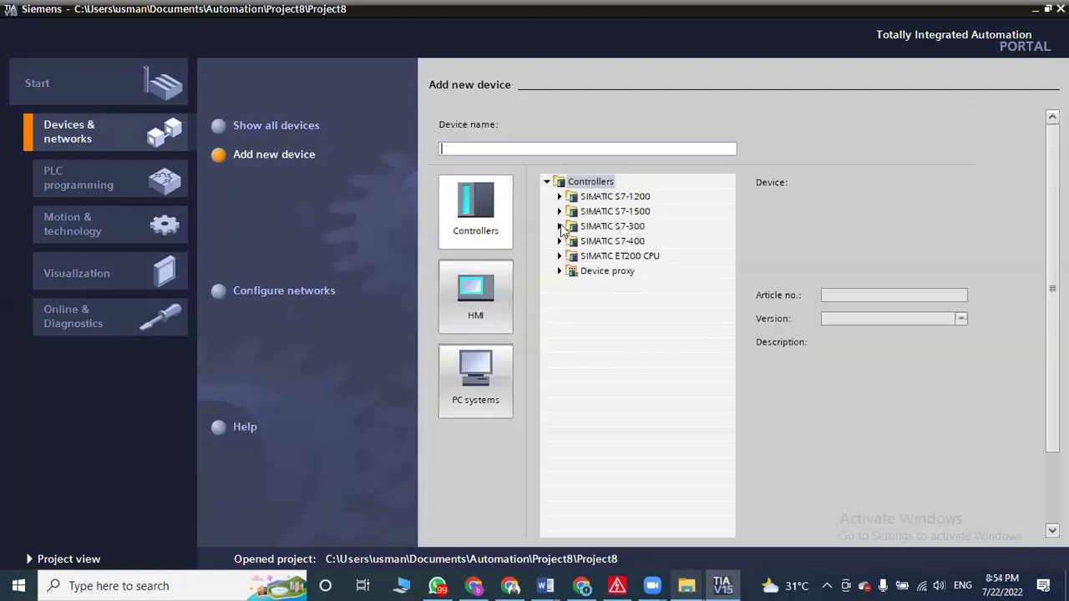
click(560, 227)
click(572, 197)
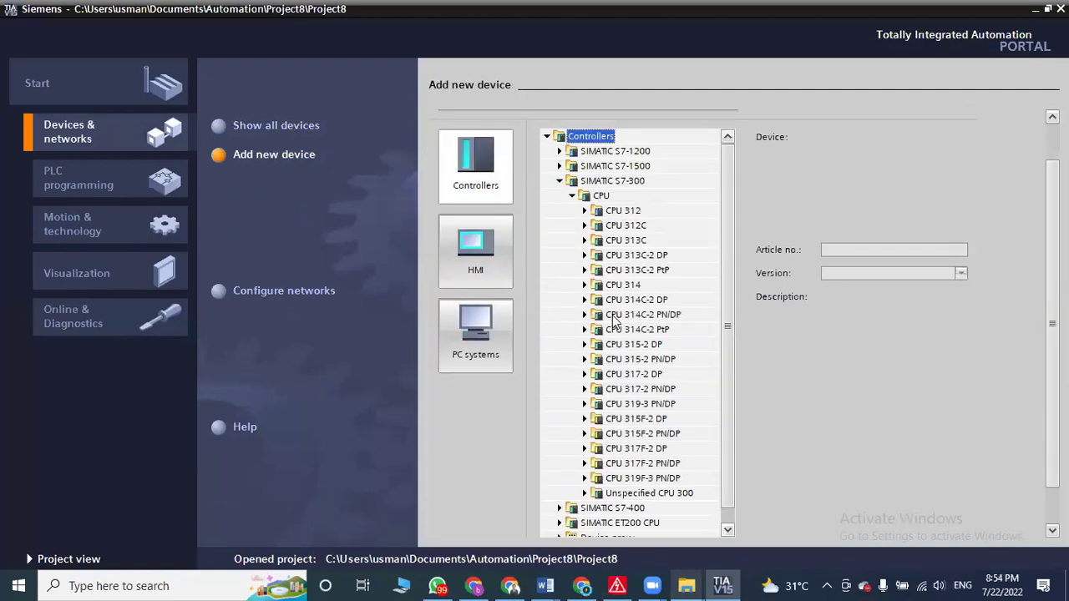
click(627, 346)
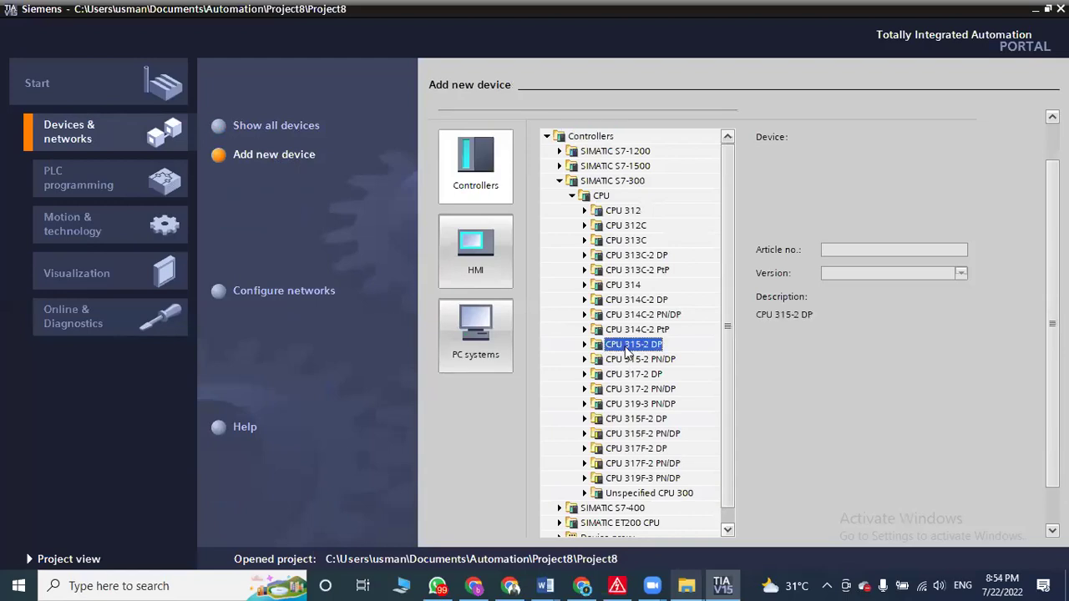
click(584, 344)
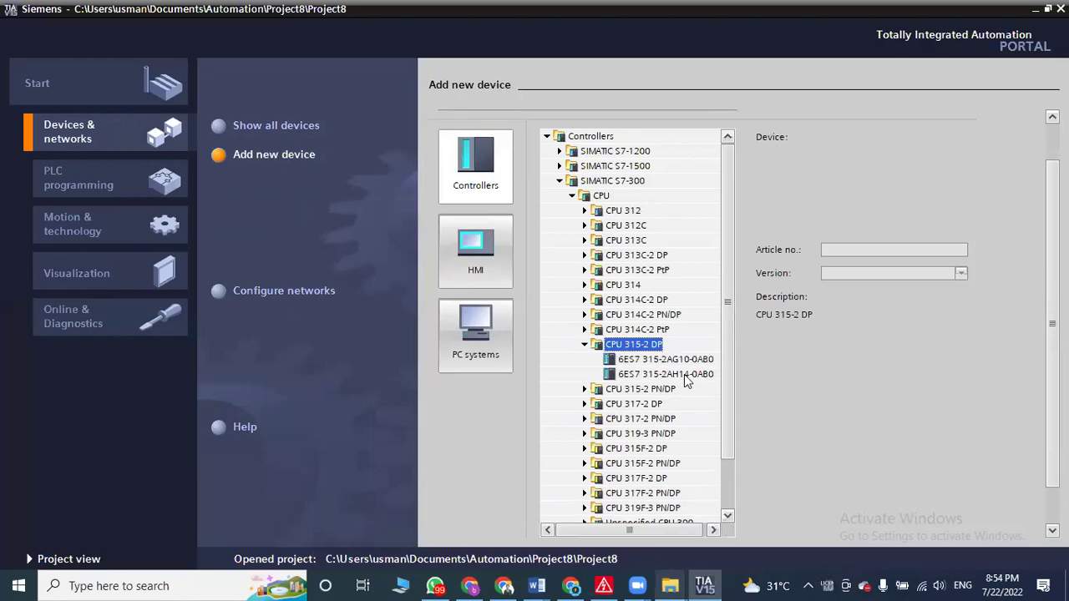
click(683, 375)
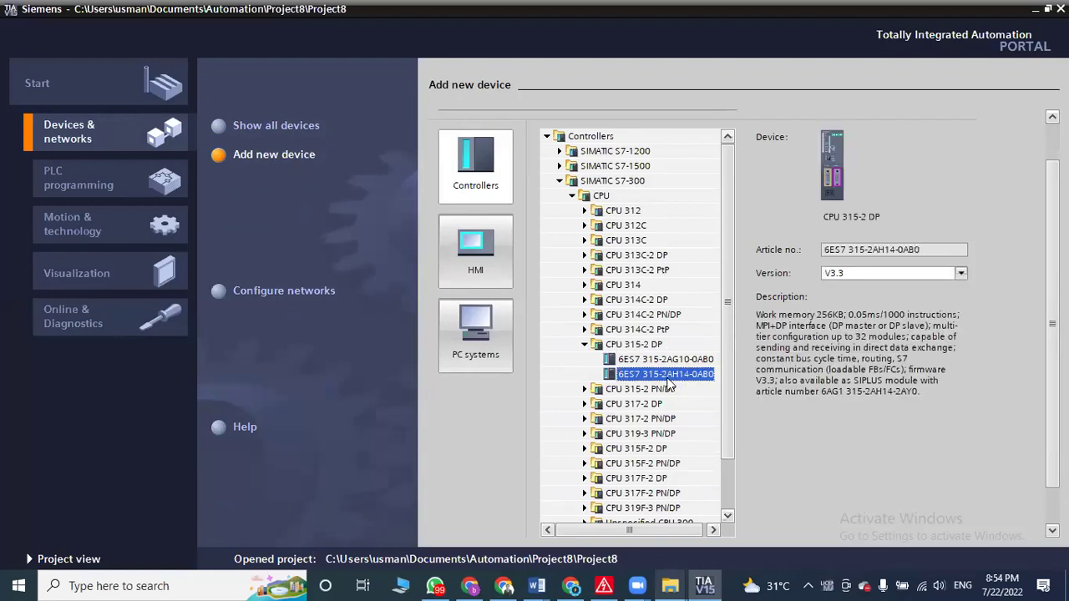
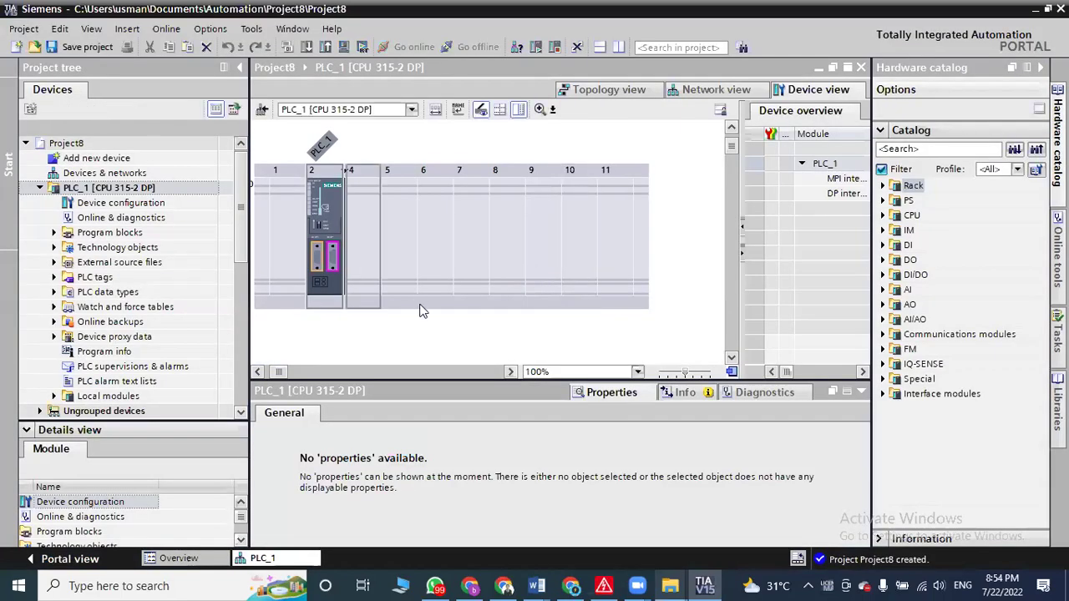
- Add the PS 307 2A power supply 6ES7 307-1BA00-0AA0 to slot 1 of the PLC rail
click(319, 228)
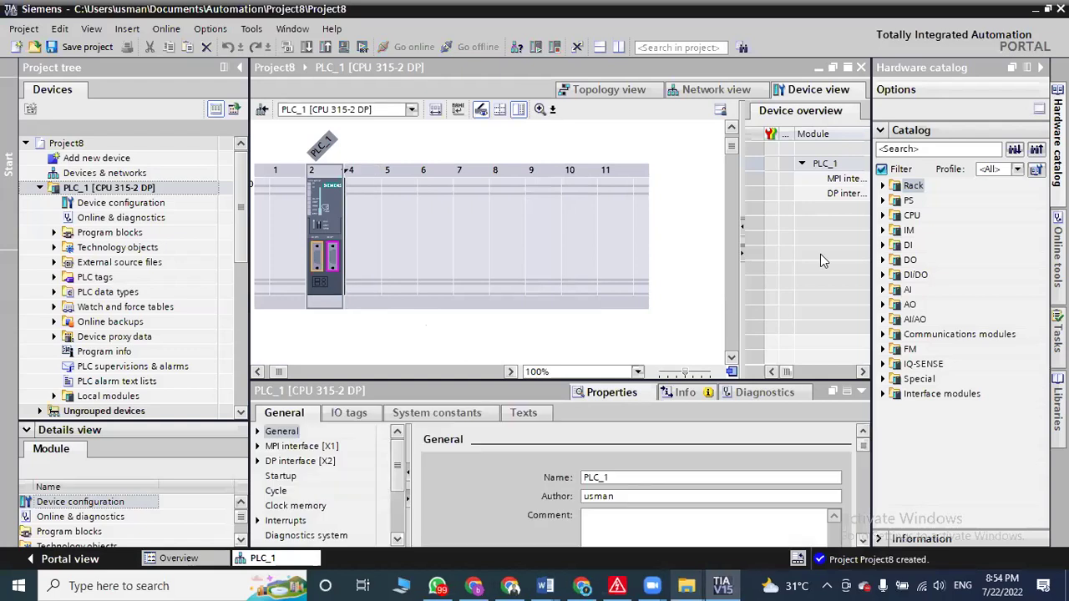
click(883, 200)
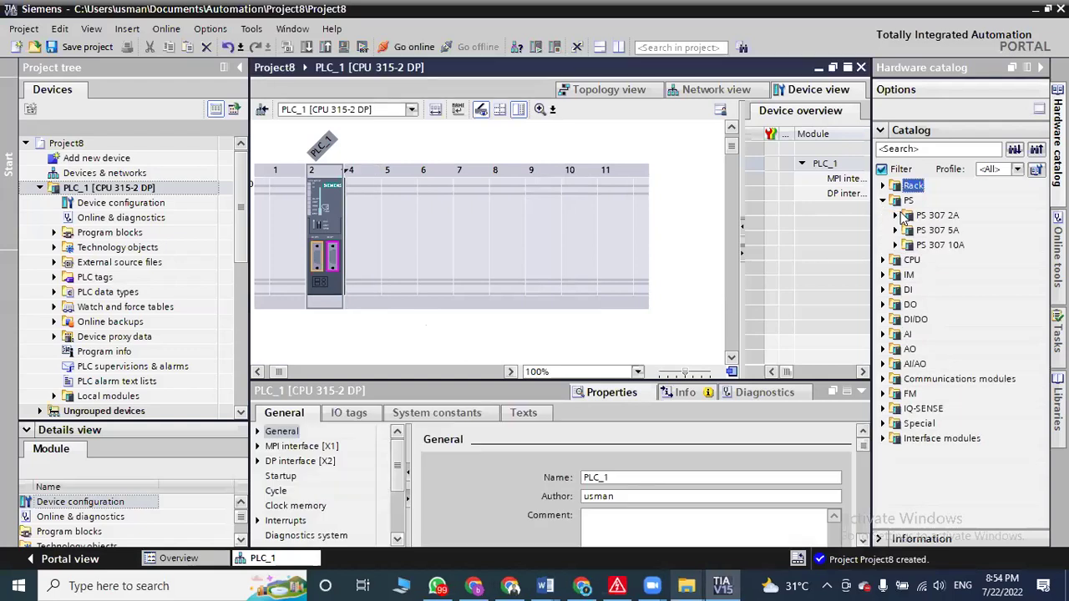
click(895, 215)
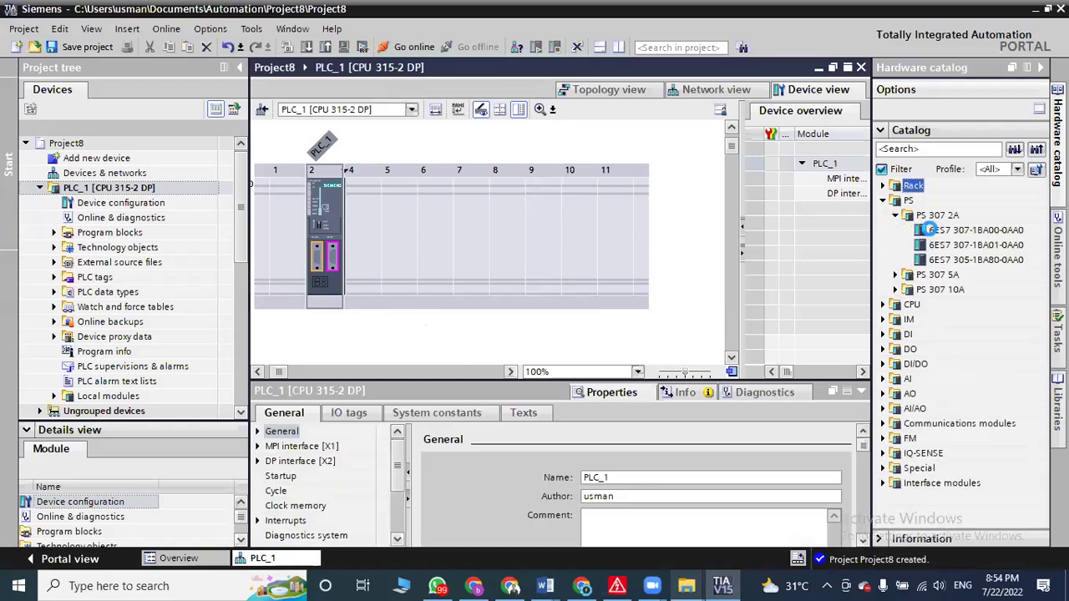
drag(927, 230, 330, 227)
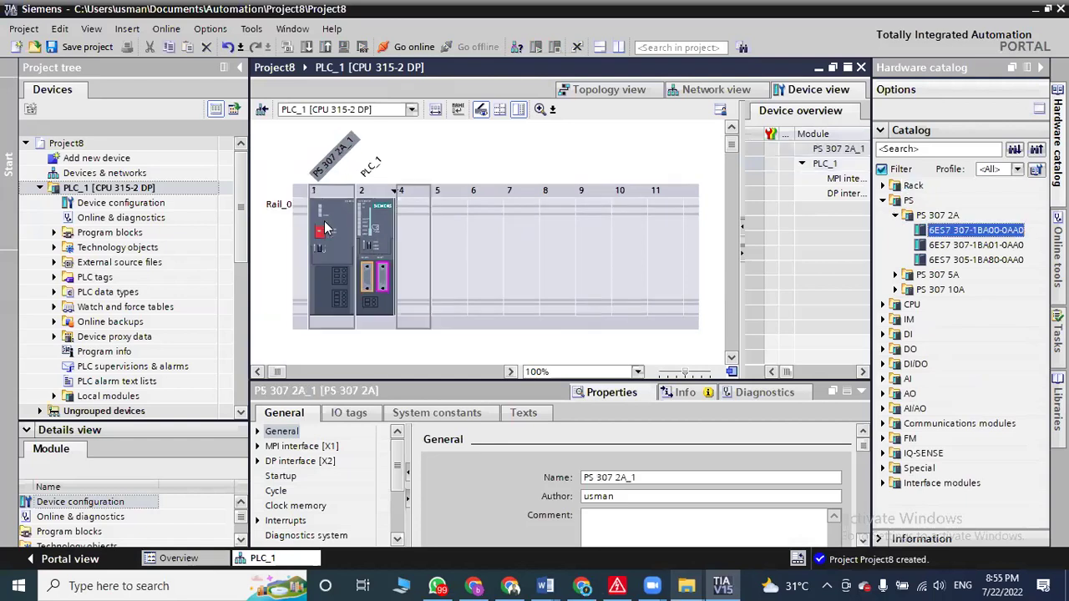
- Insert the IM 360 IM S interface module 6ES7 360-3AA01-0AA0 in slot 3 and collapse the used catalog folders
click(397, 193)
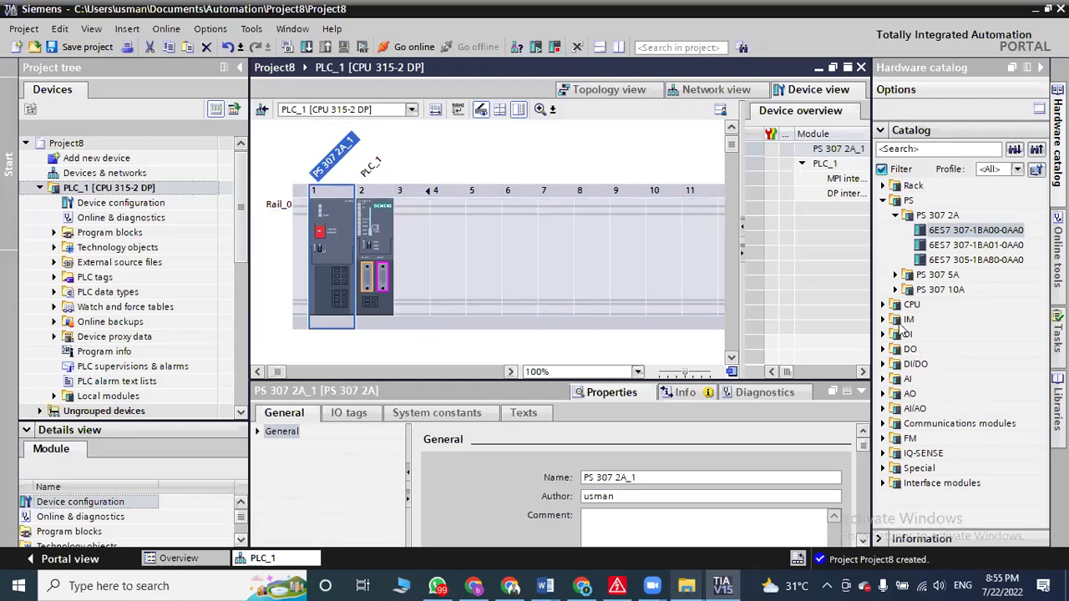
double_click(906, 324)
double_click(928, 335)
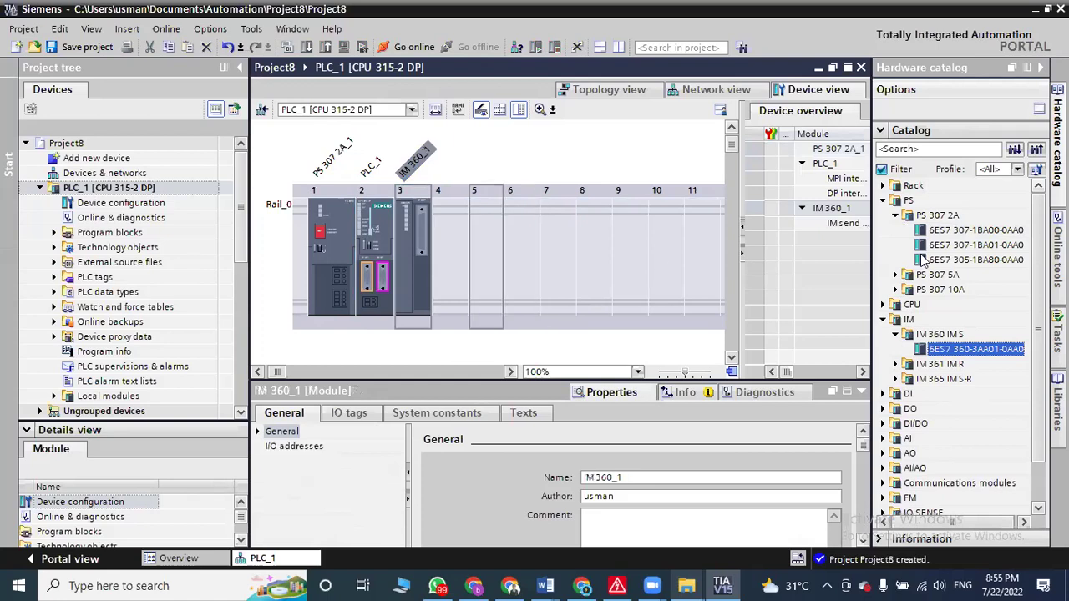
click(884, 201)
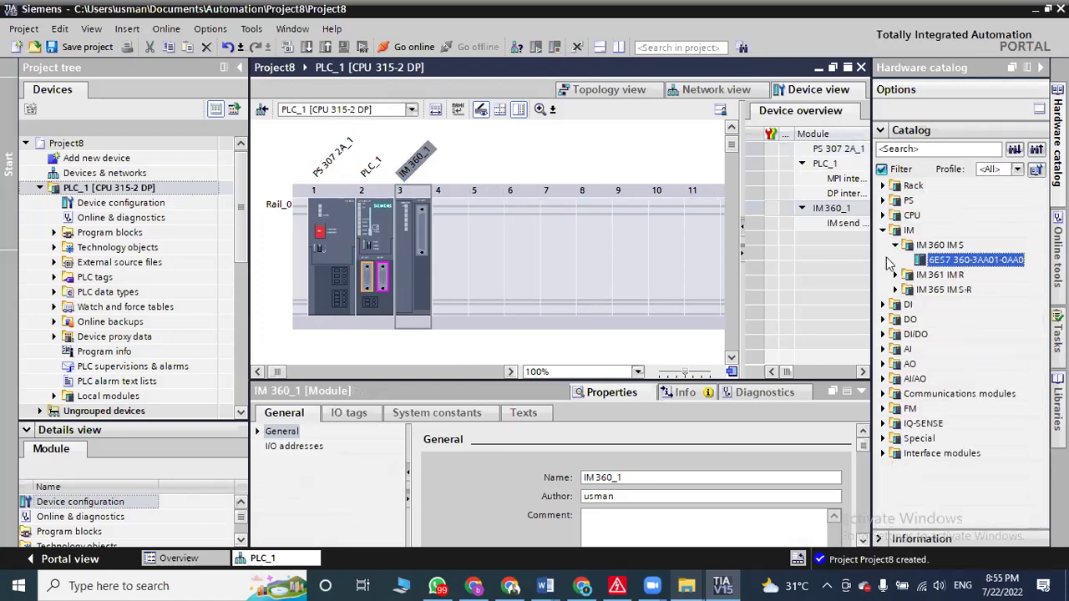
click(895, 245)
click(884, 229)
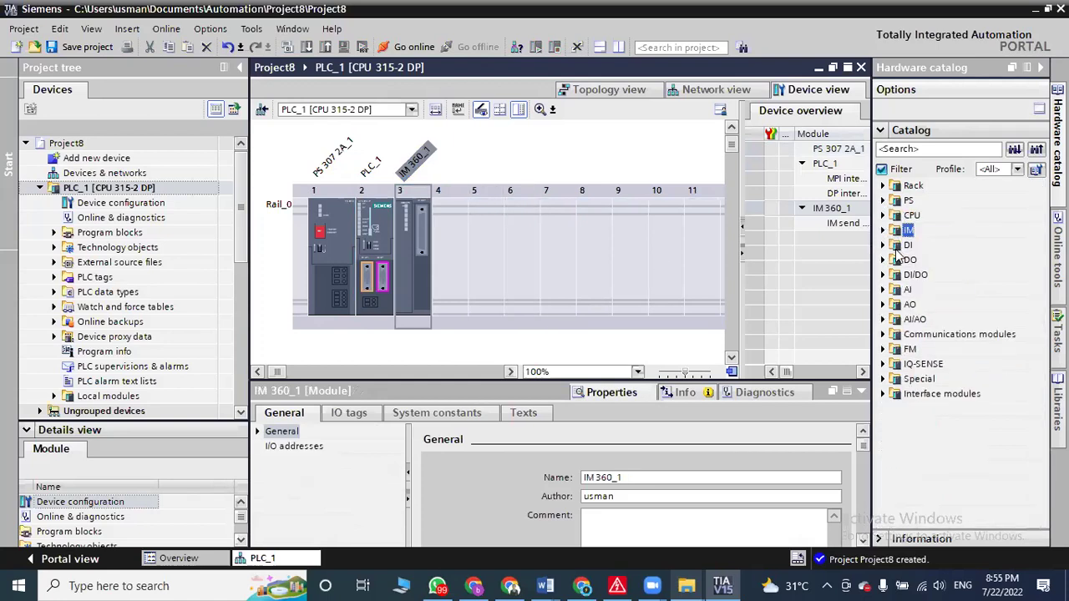
- Fill slots 4 to 8 of Rail_0 with DI 16x24VDC modules 6ES7 321-7BH01-0AB0 and collapse the module properties
double_click(906, 247)
key(Down)
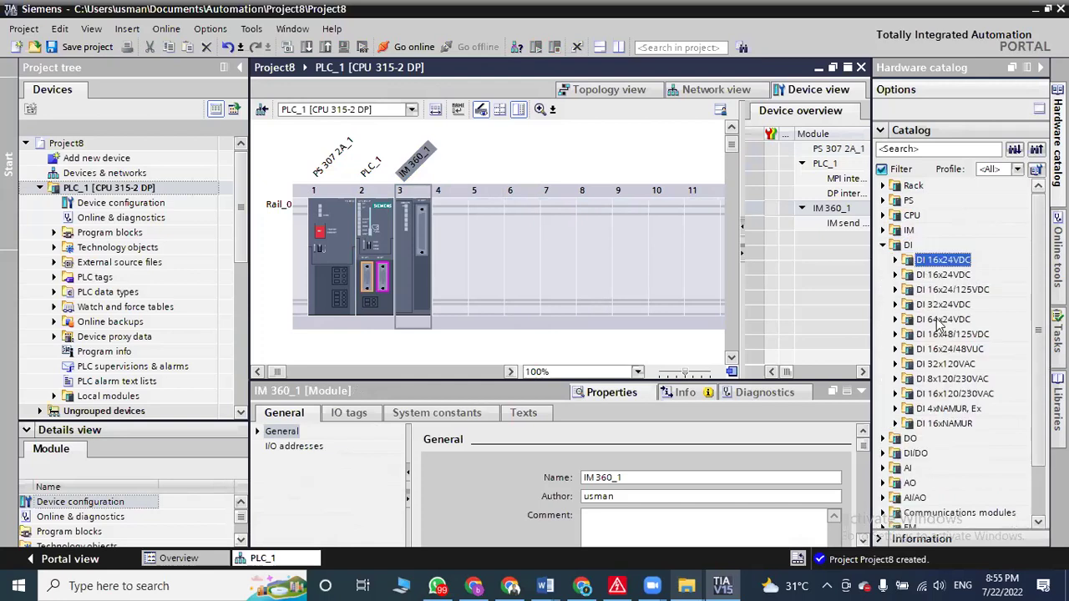
click(941, 368)
key(Right)
double_click(942, 275)
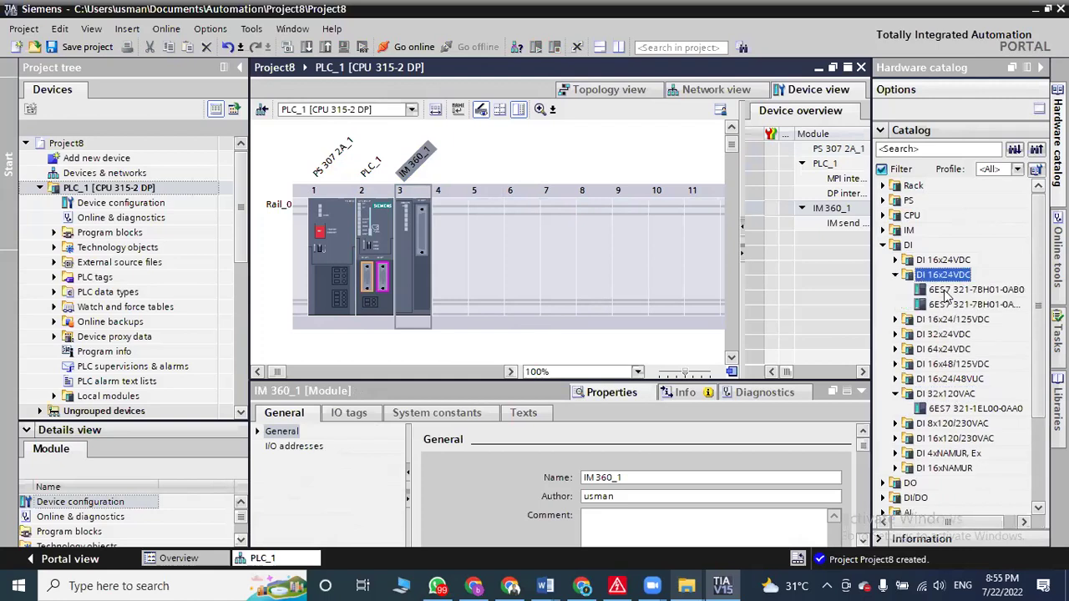
double_click(941, 289)
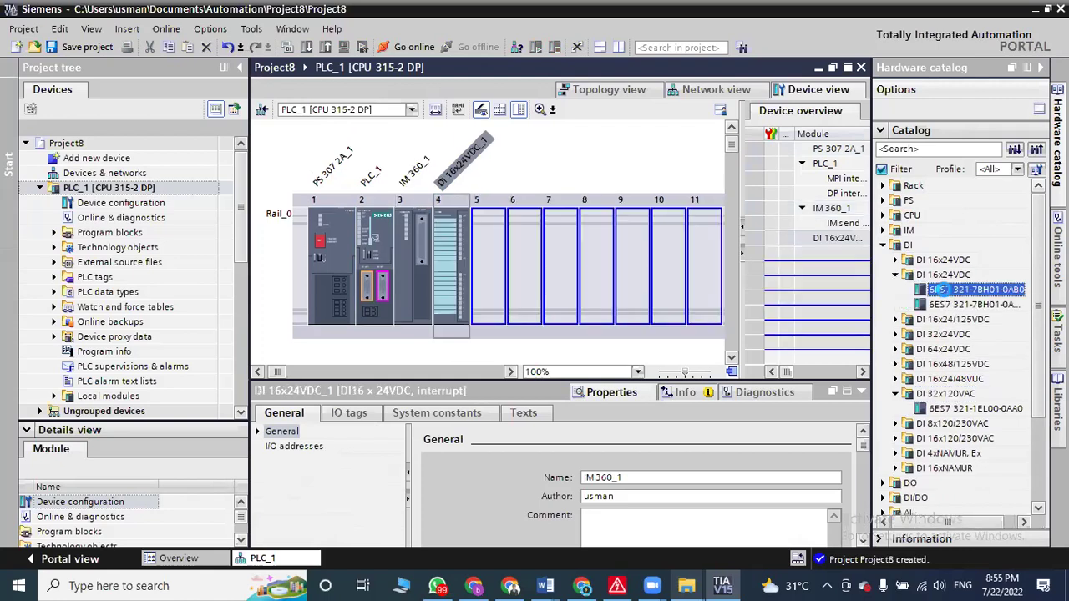
double_click(941, 289)
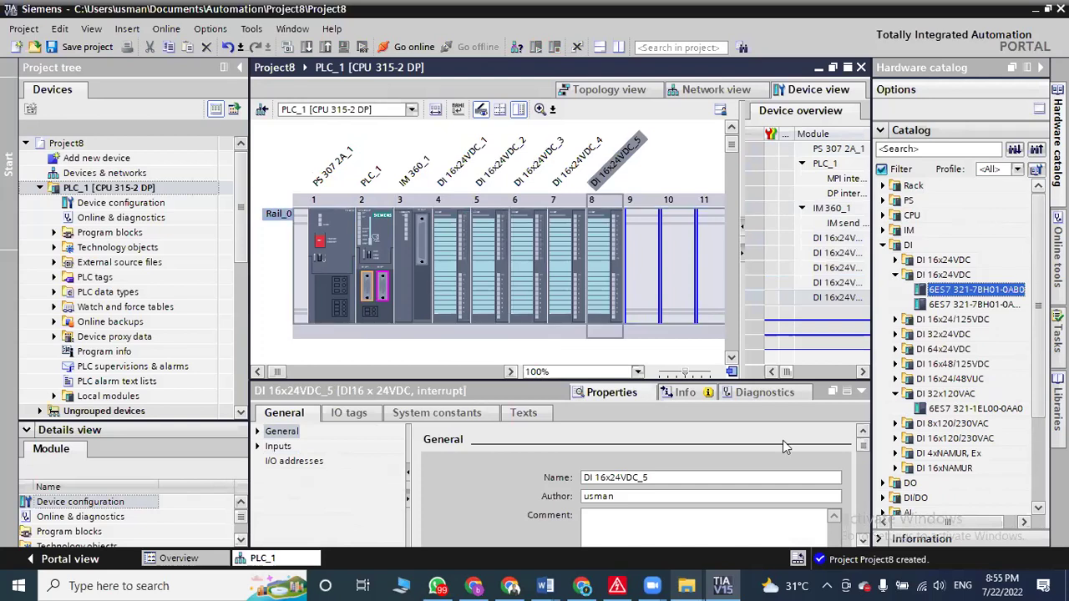
click(861, 394)
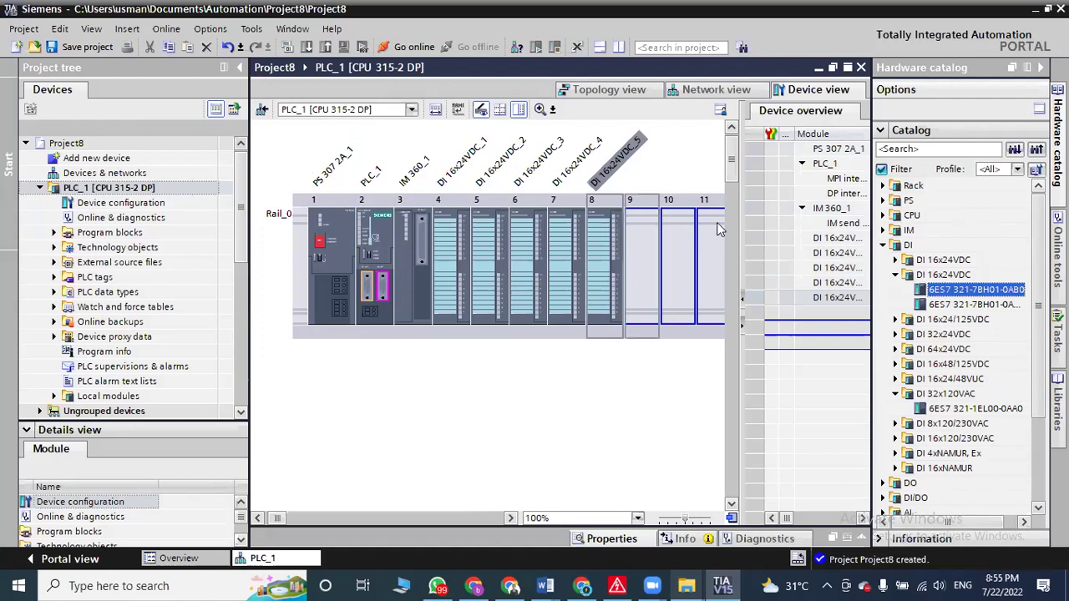
click(421, 347)
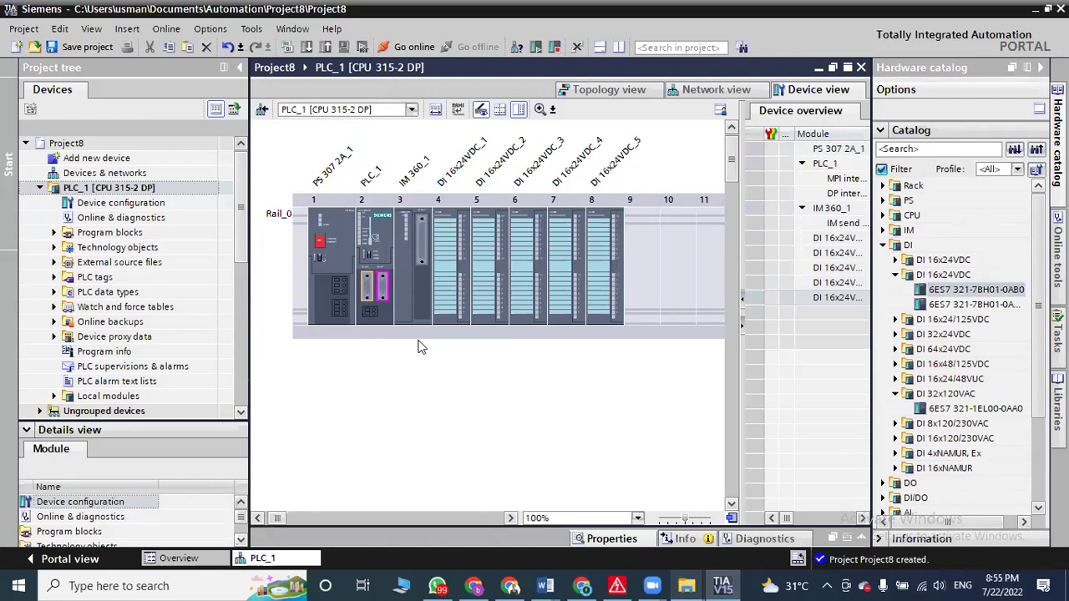
click(343, 266)
- Switch to EPLAN and examine the breakers and free space on the BC-CLASS panel layout page
key(alt+Tab)
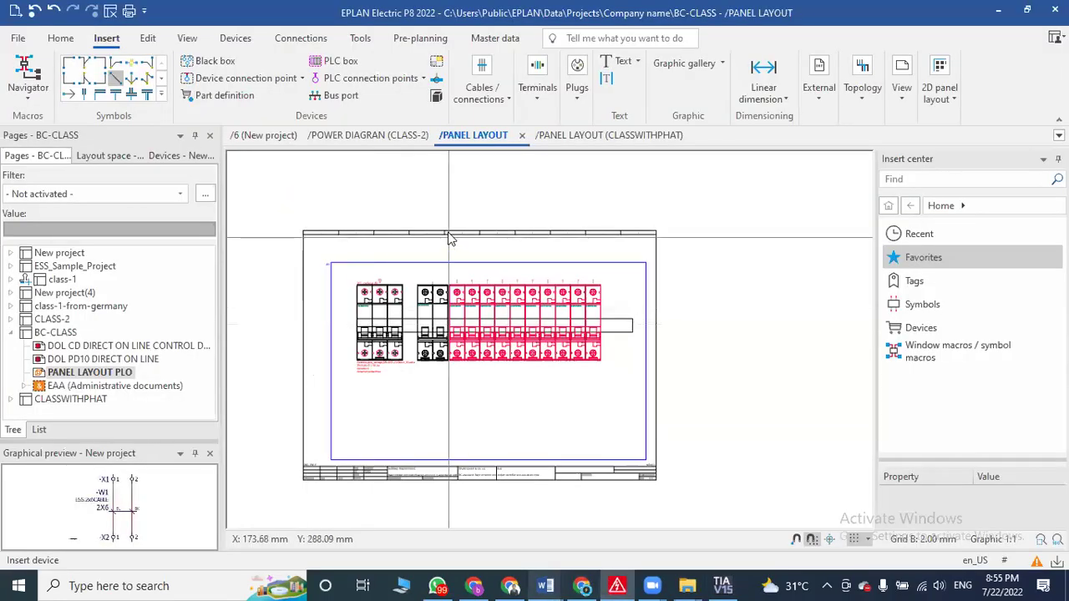
scroll(511, 388, down, 1)
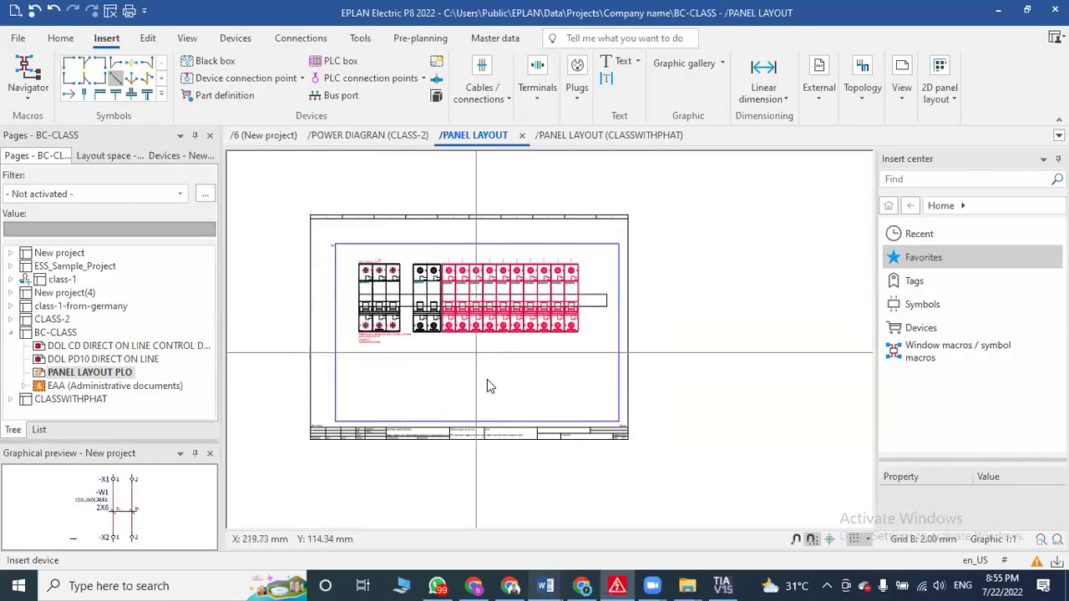
scroll(455, 405, up, 3)
mouse_move(467, 403)
middle_down()
mouse_move(503, 398)
mouse_move(502, 437)
middle_up()
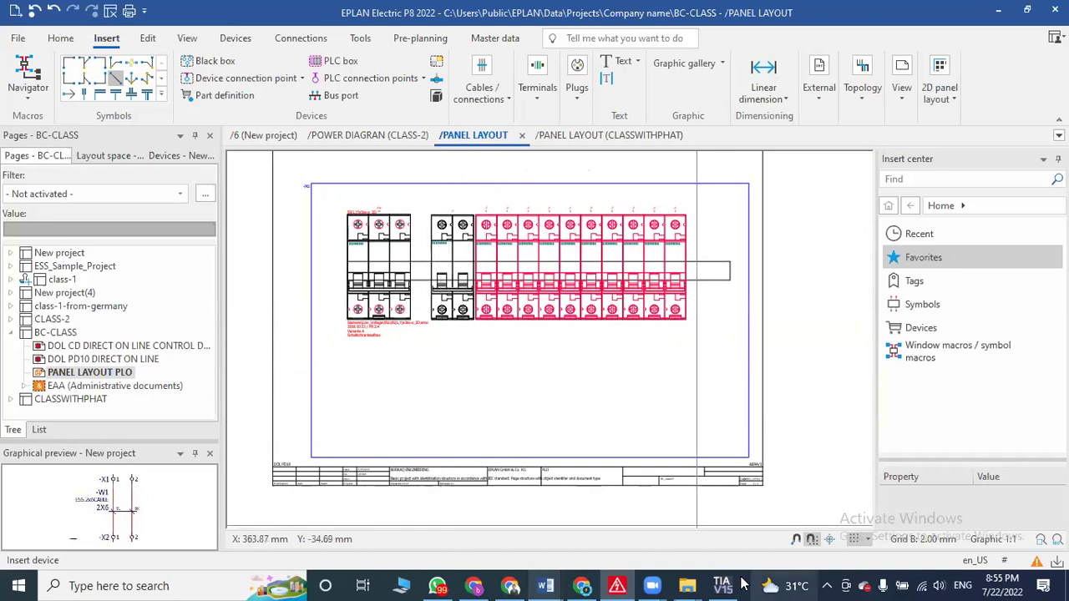
- Return to TIA Portal, collapse the device overview to widen the rack view, and select the IM 360 module
key(alt+Tab)
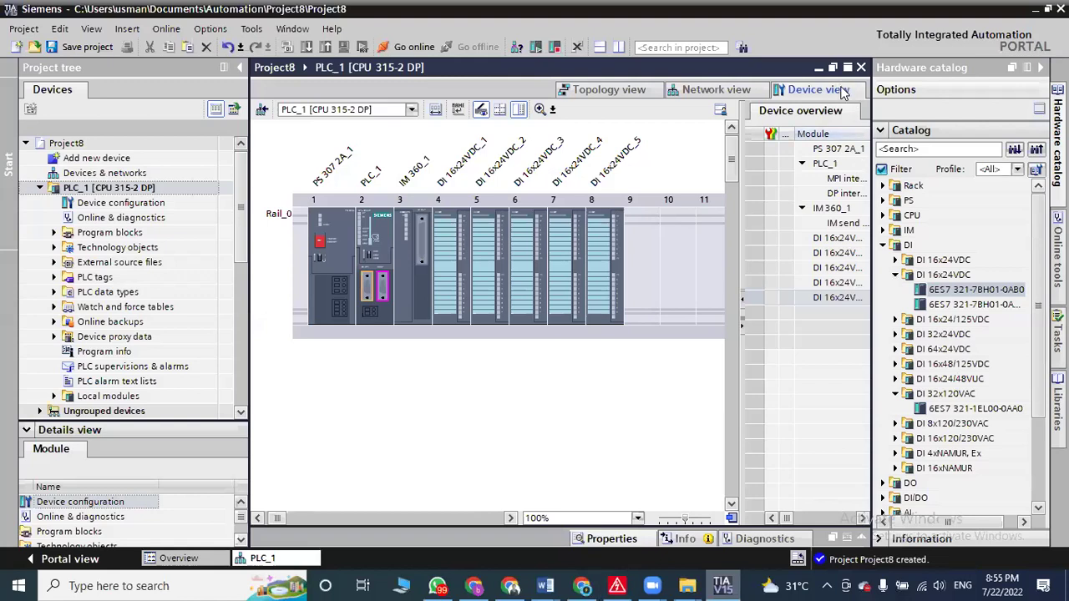
drag(743, 207, 868, 213)
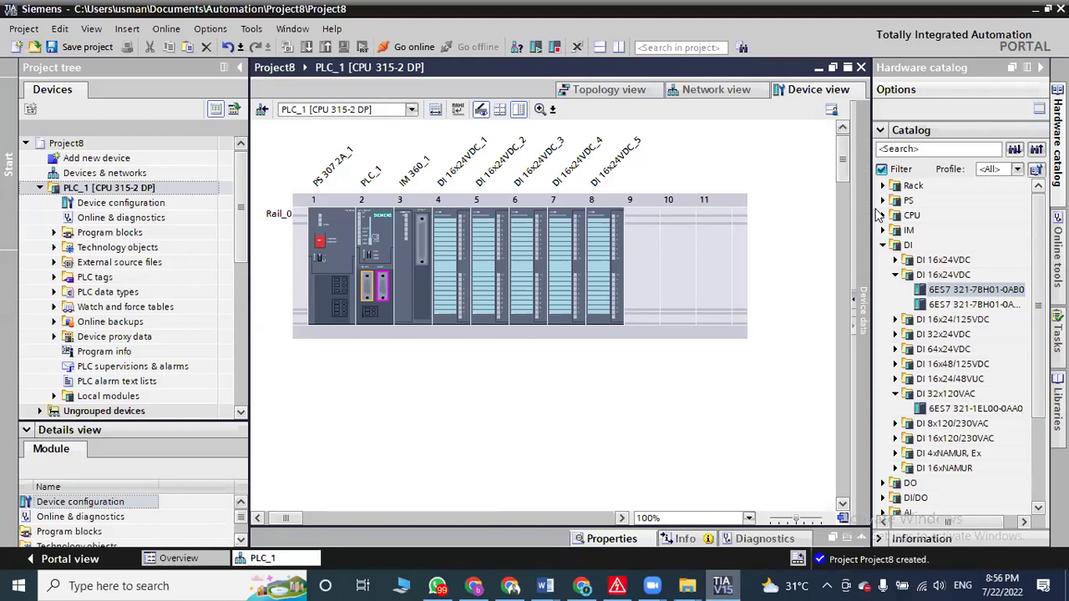
click(414, 280)
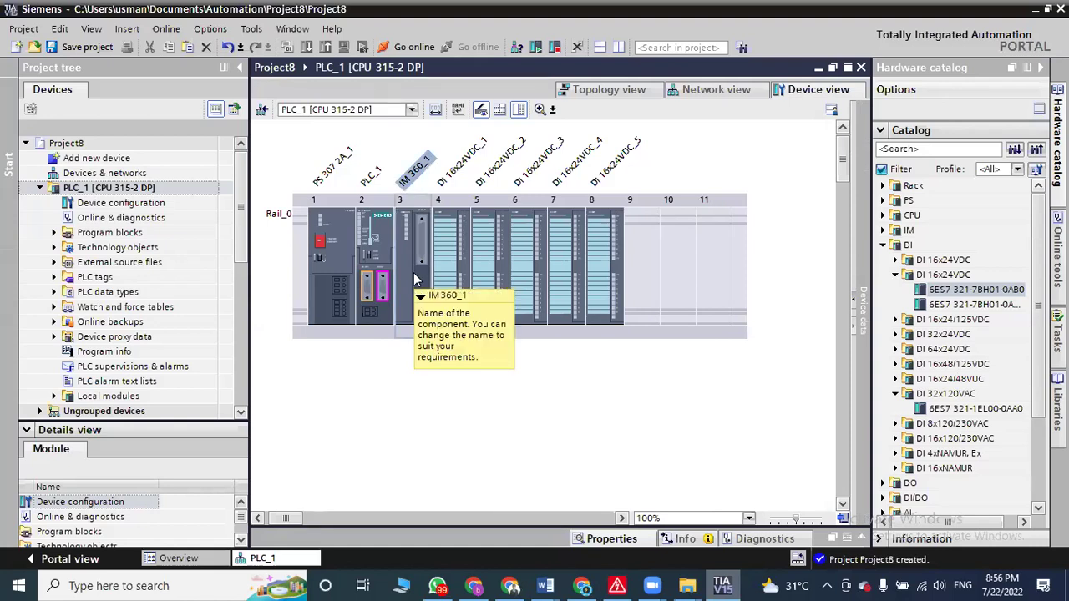
click(409, 265)
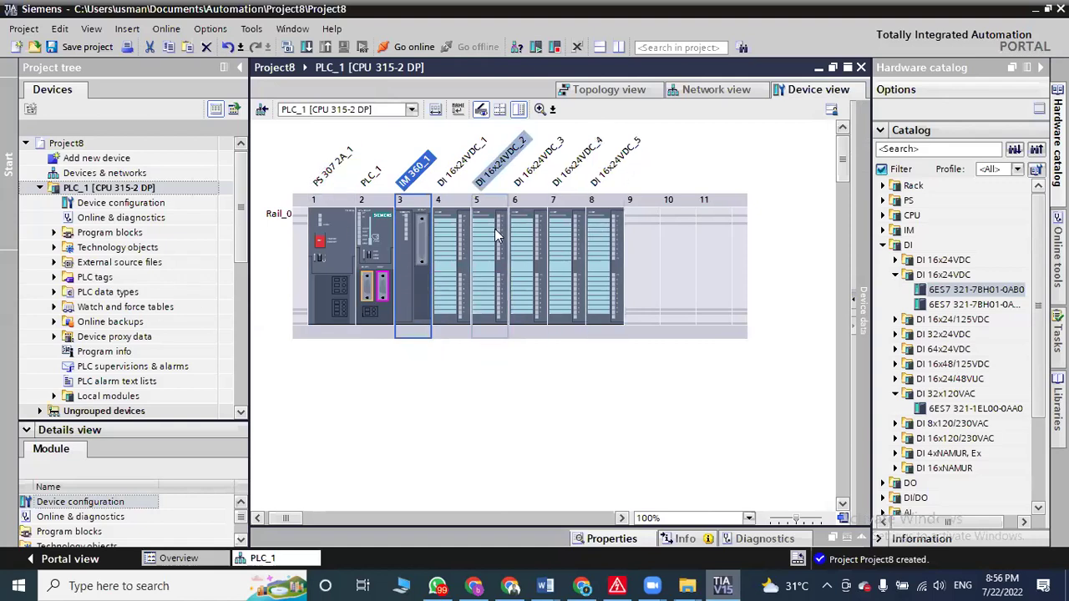
- Add a second rack, 6ES7 390-1***0-0AA0, below the existing rail
ctrl+scroll(465, 230, down, 3)
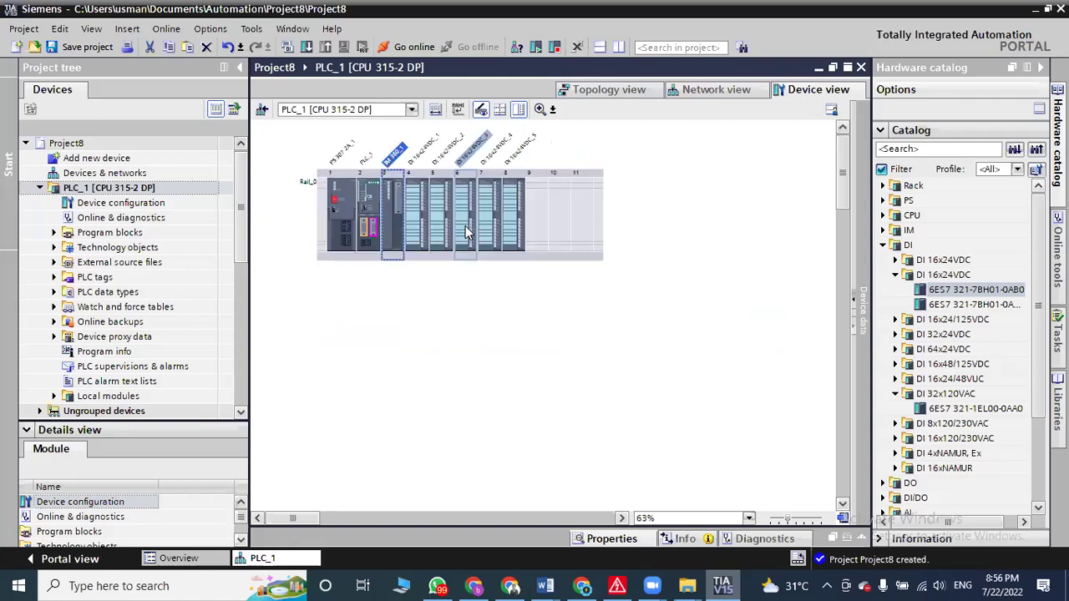
click(883, 185)
drag(918, 200, 584, 294)
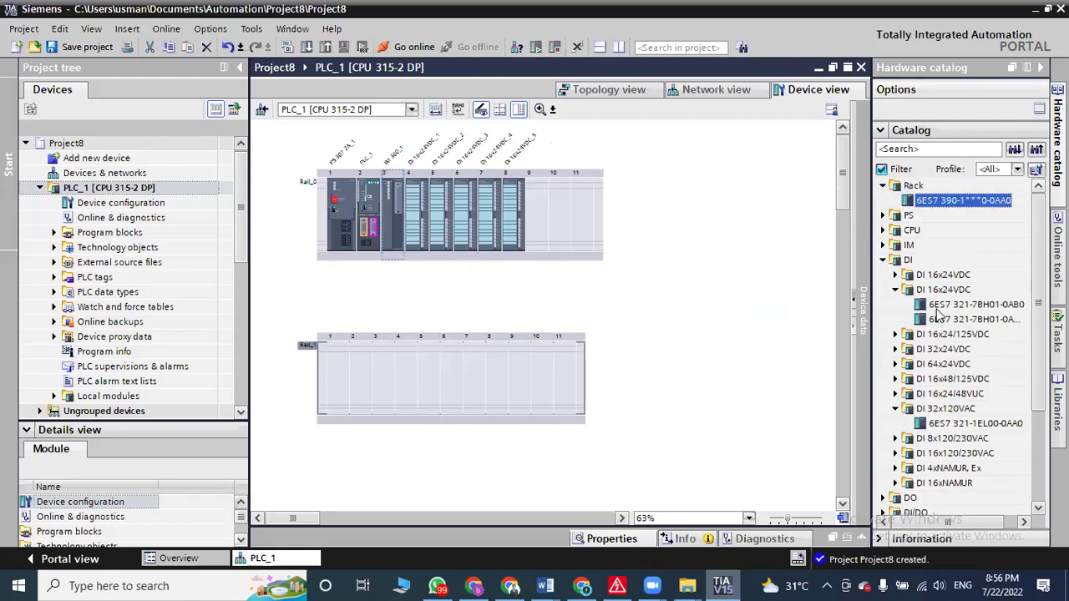
- Insert the IM 365 IM S-R interface module 6ES7 365-0BA01-0AA0 in slot 3 of Rail_1
click(882, 245)
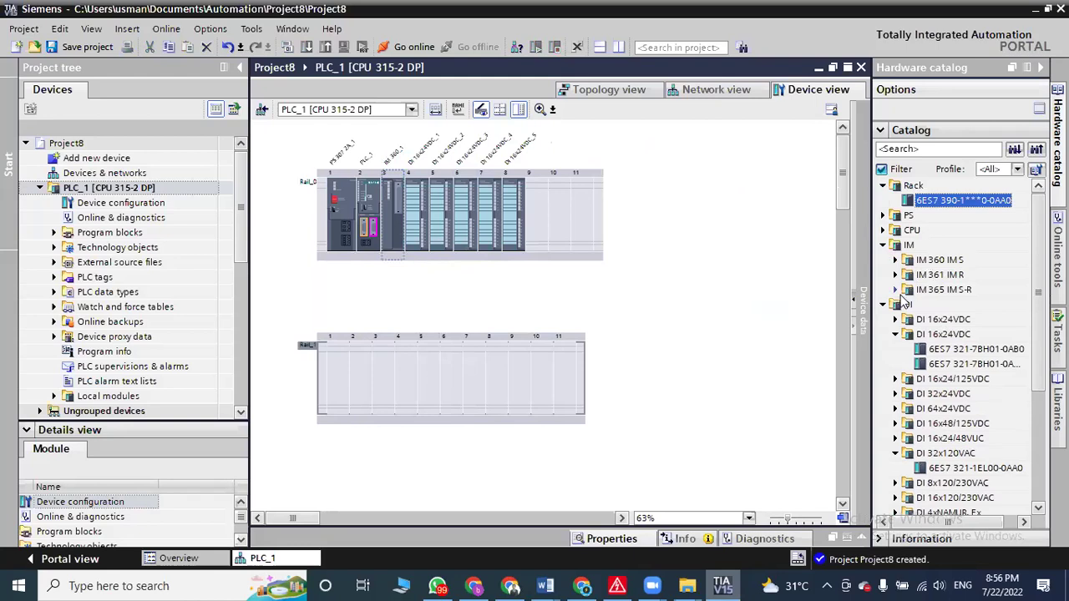
click(895, 289)
drag(960, 305, 581, 330)
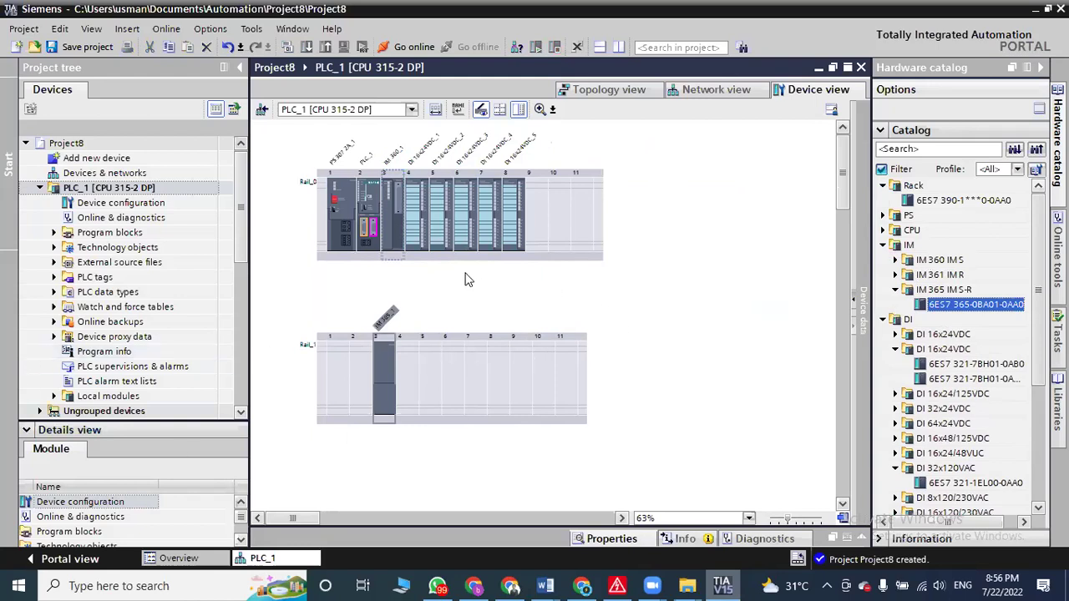
- Delete the IM 360 module from slot 3 of Rail_0 and reinsert 6ES7 360-3AA01-0AA0 there
click(895, 274)
double_click(946, 262)
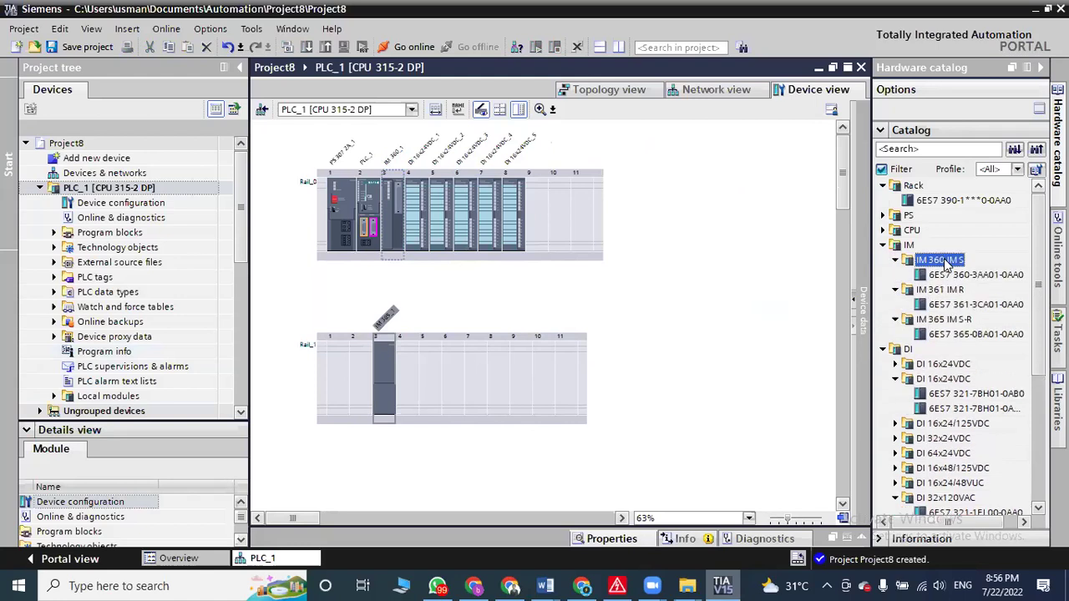
drag(952, 278, 391, 242)
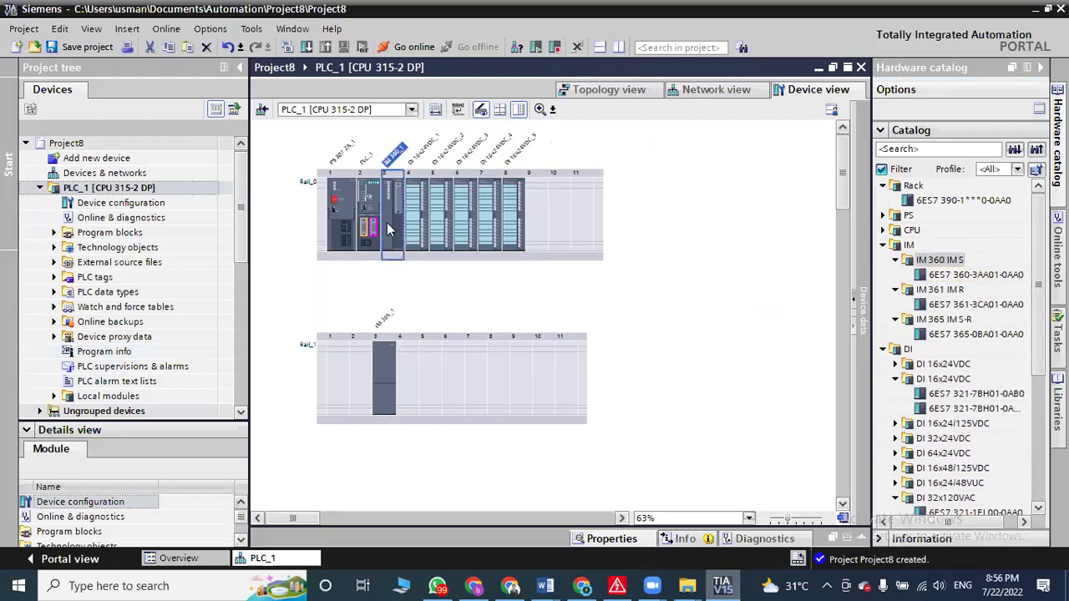
right_click(387, 229)
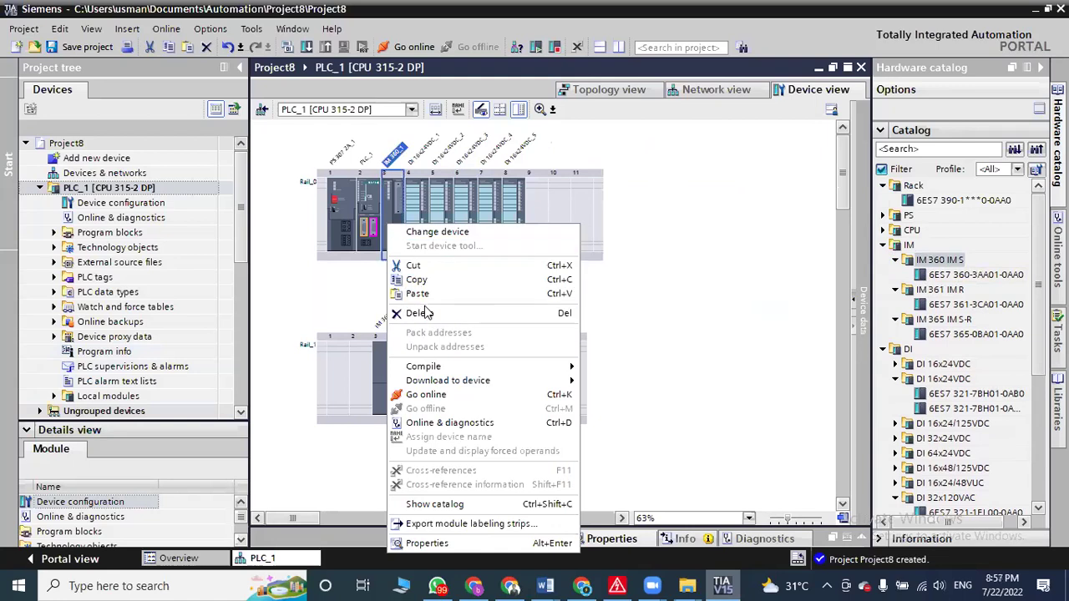
click(430, 314)
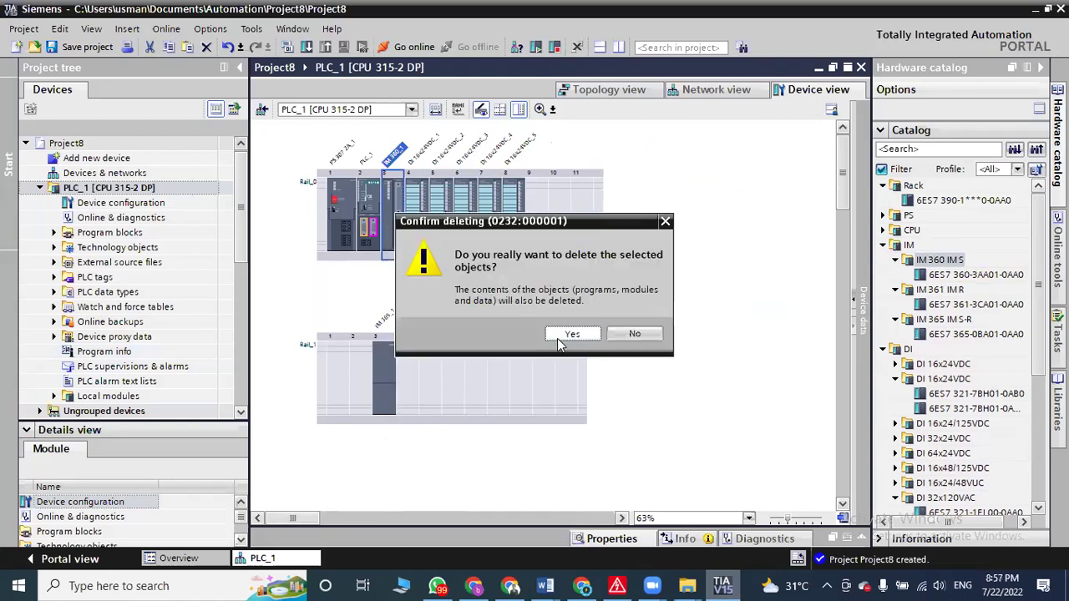
click(557, 337)
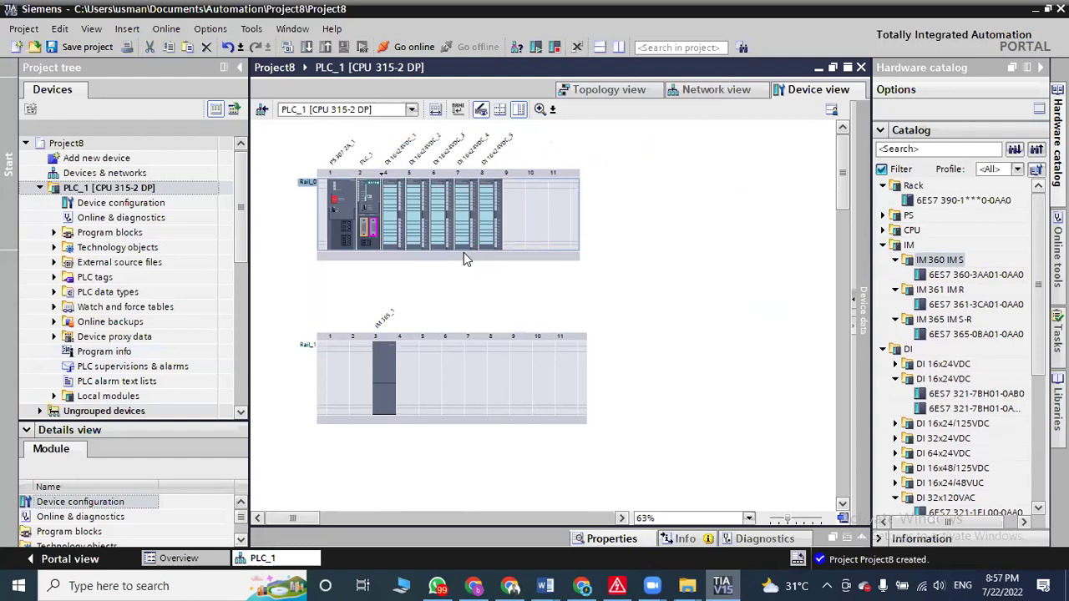
click(382, 175)
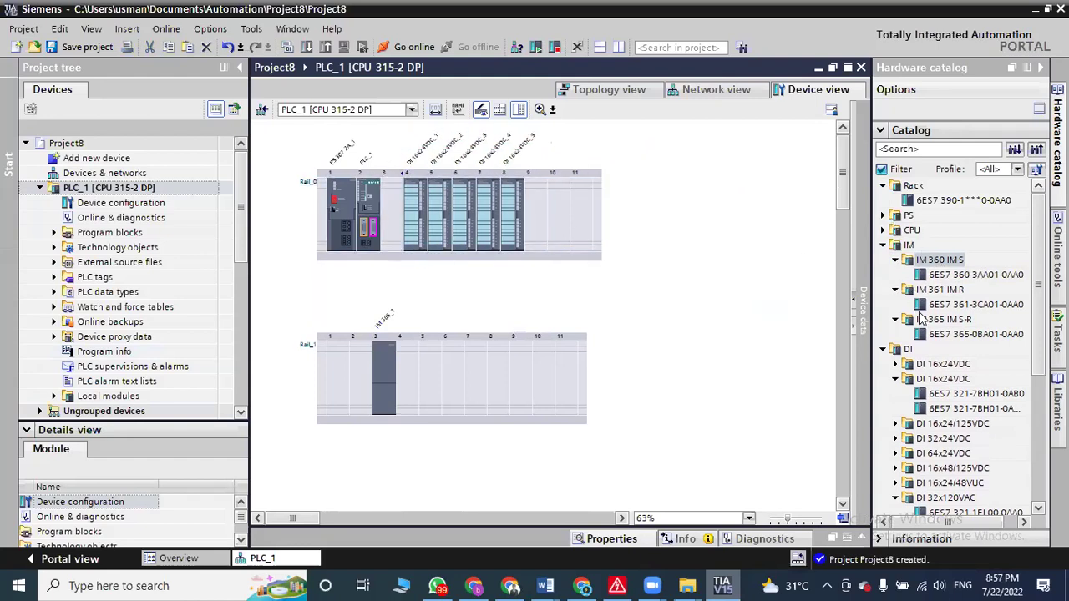
double_click(940, 278)
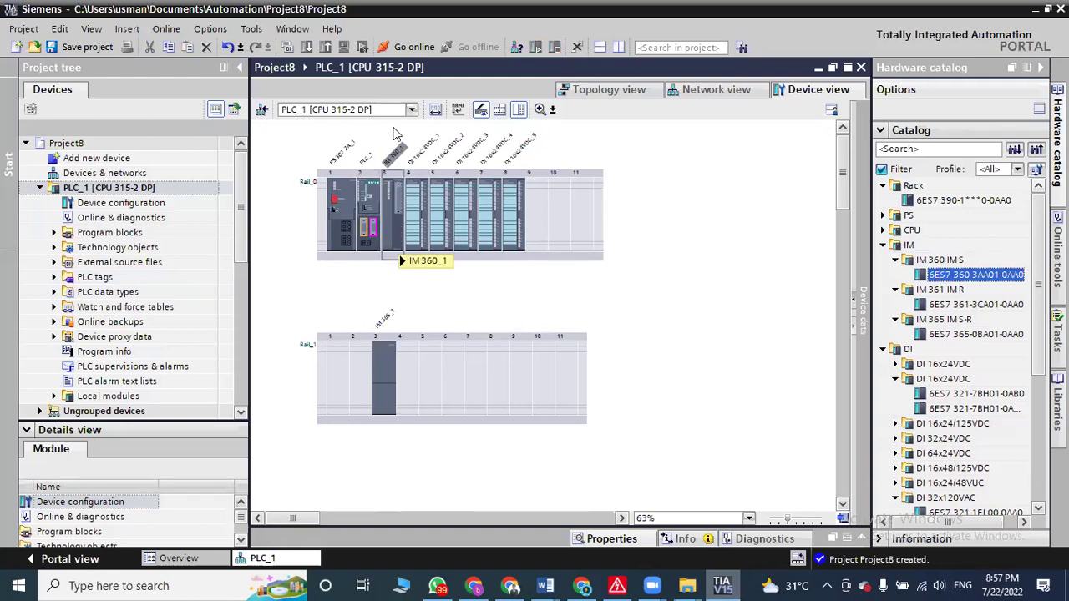
- Fill slots 4 to 9 of Rail_1 with DI 16x24VDC modules 6ES7 321-7BH01-0AB0
click(394, 226)
click(385, 316)
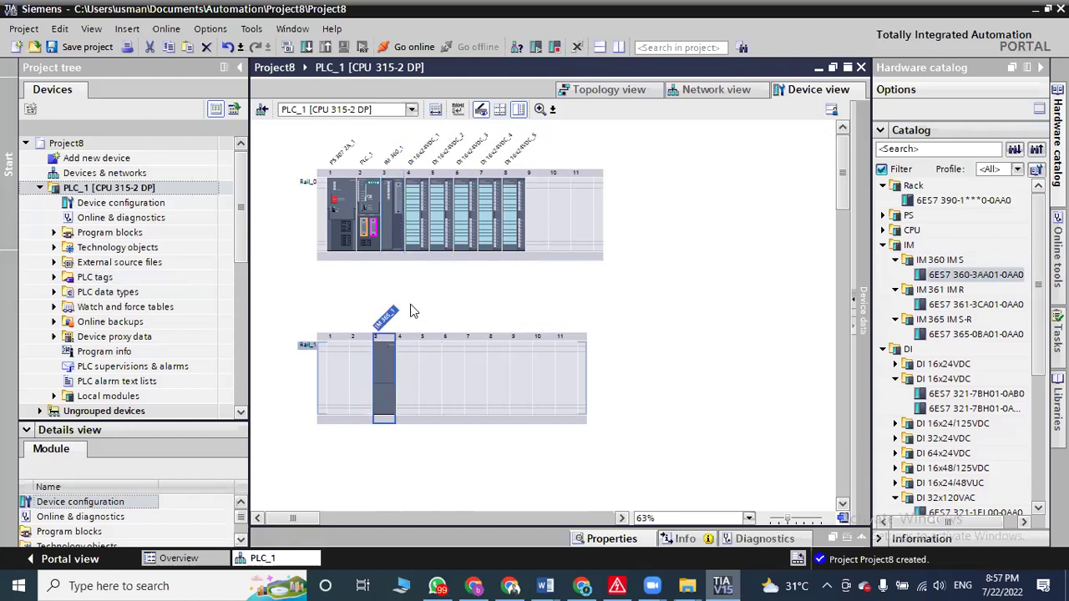
drag(968, 393, 401, 364)
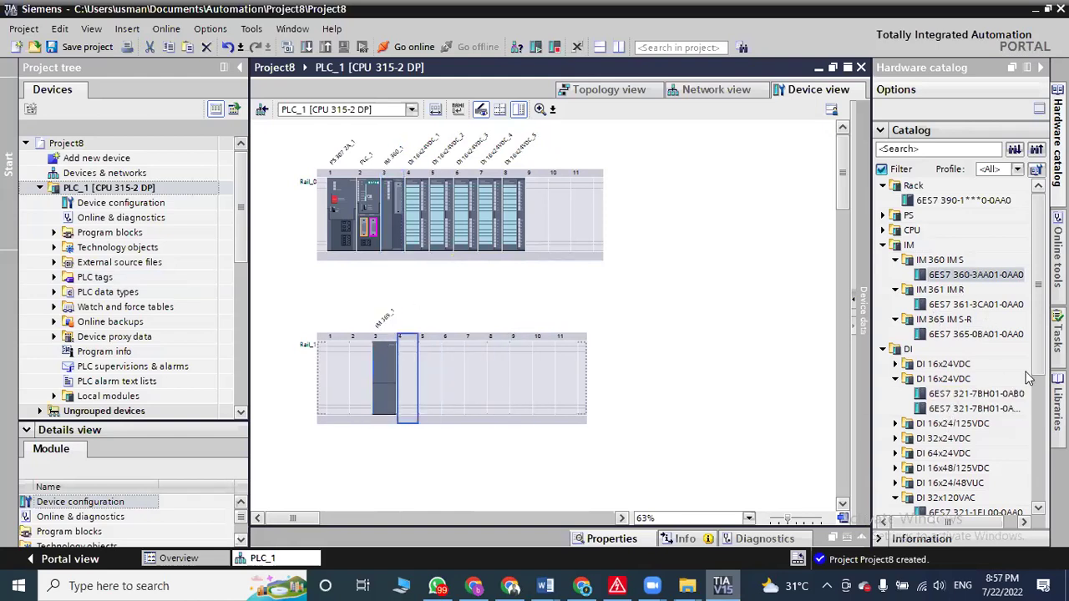
click(952, 394)
double_click(951, 394)
double_click(952, 394)
double_click(952, 394)
double_click(952, 394)
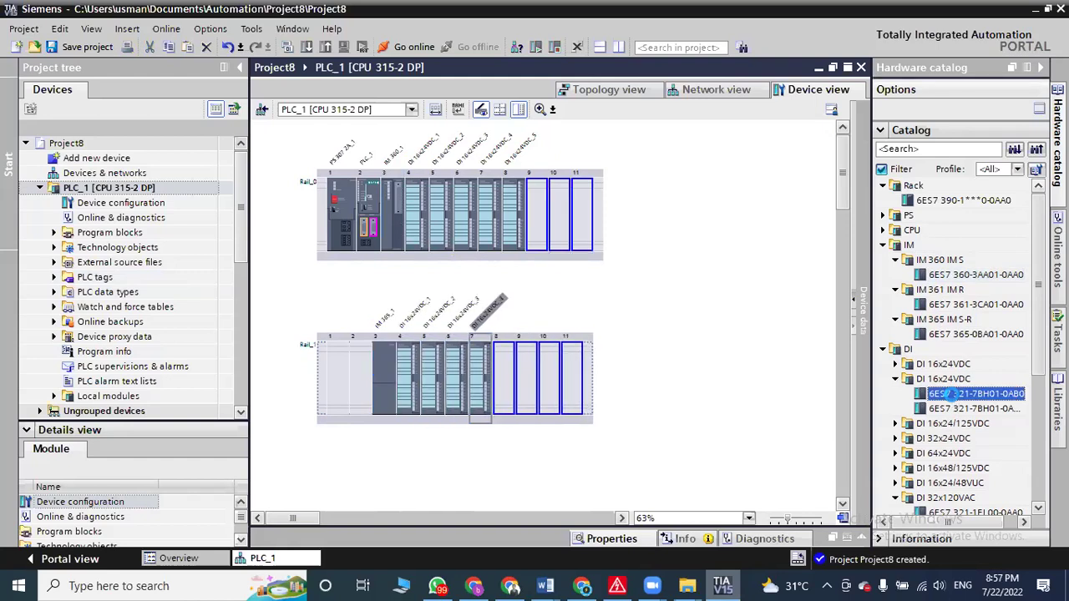
double_click(968, 393)
double_click(969, 393)
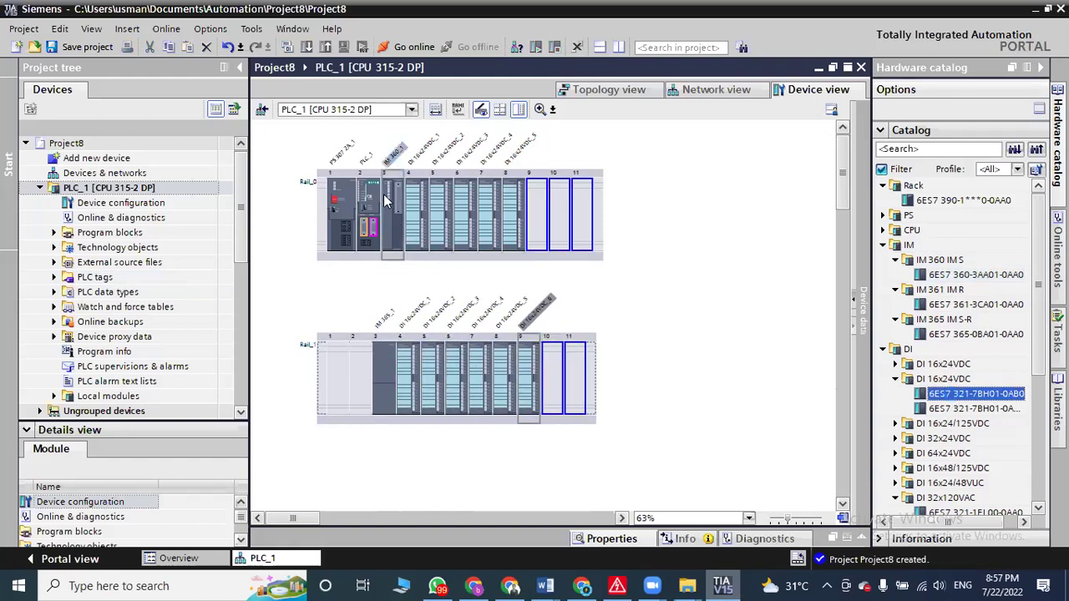
click(385, 203)
click(378, 199)
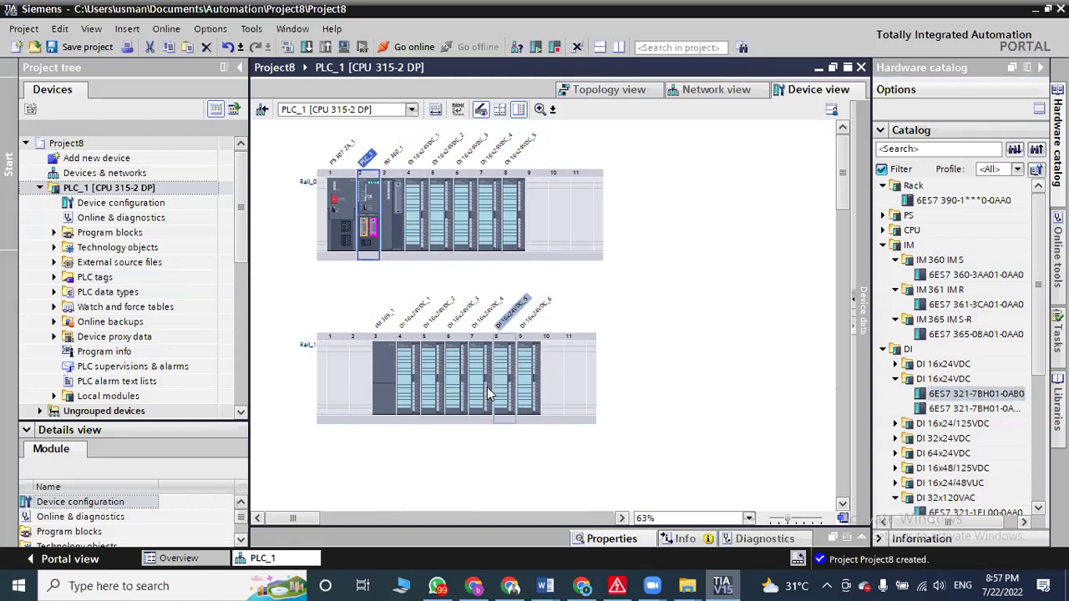
click(385, 214)
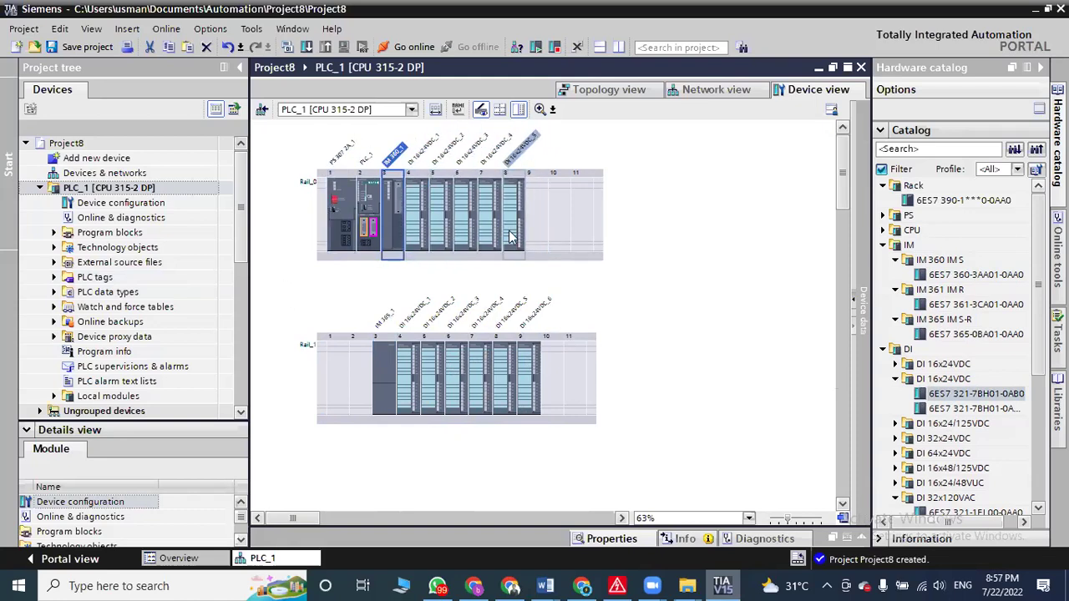
- Switch to EPLAN and view the whole panel layout page again
click(619, 585)
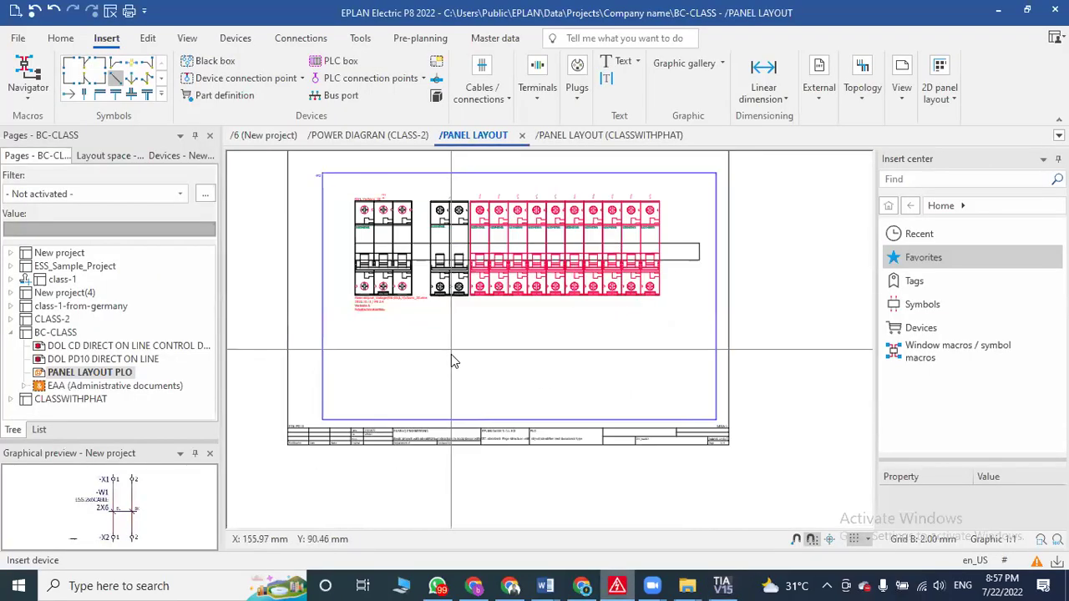
scroll(451, 361, down, 3)
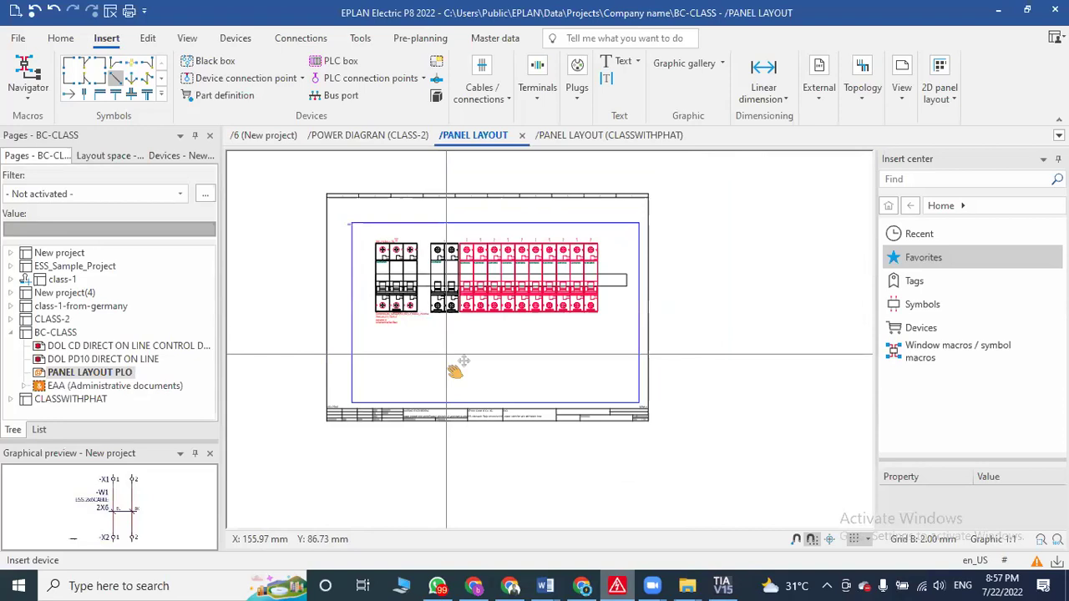
middle_drag(455, 370, 455, 382)
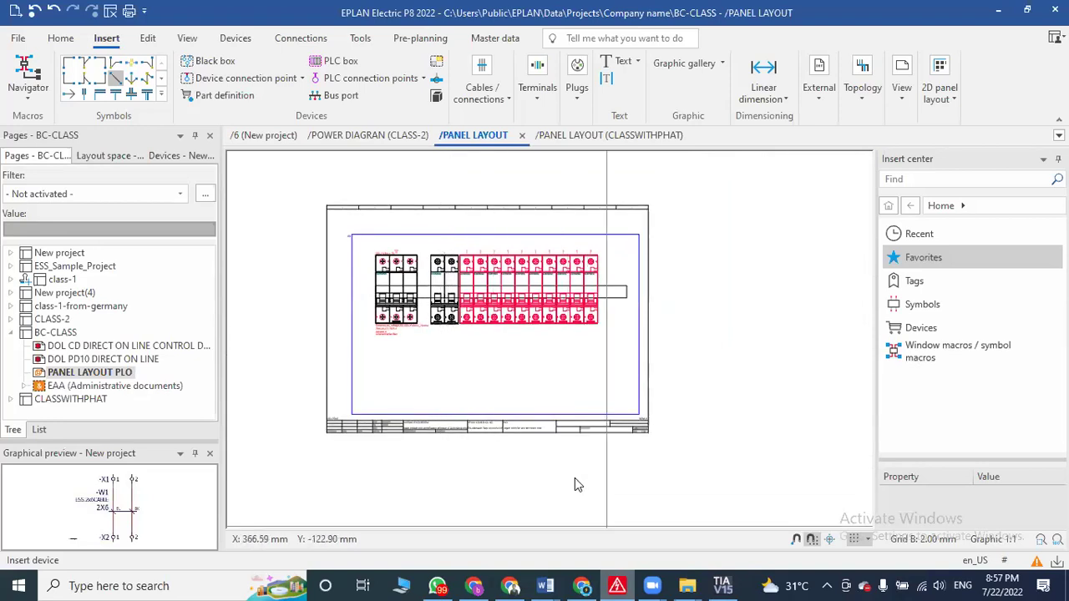
- Switch to the Schaltschrankaufbau window in File Explorer and go to the Downloads folder
mouse_move(686, 585)
click(601, 511)
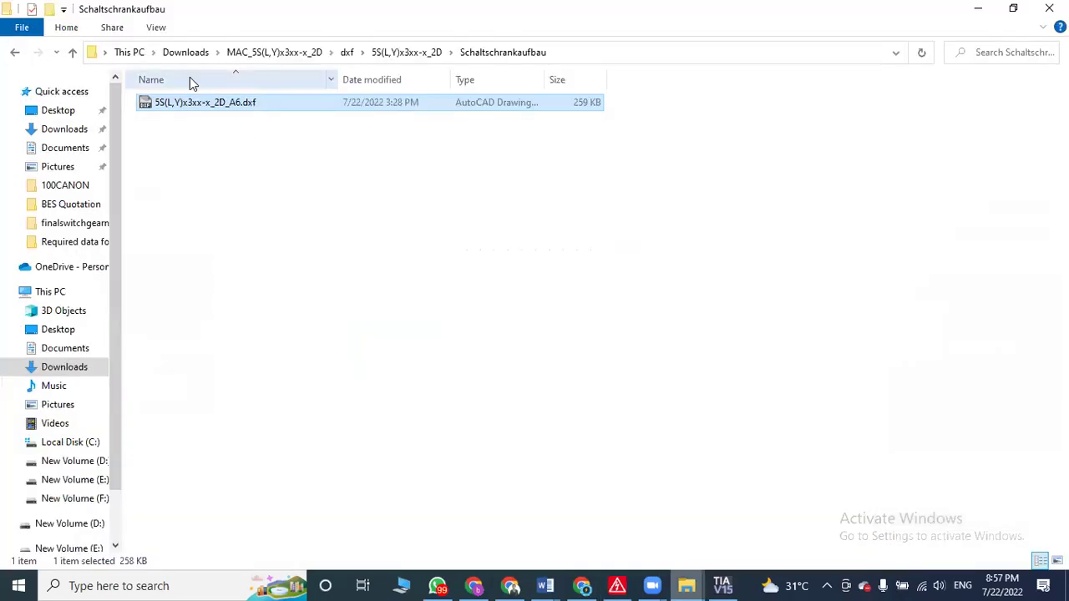
click(186, 53)
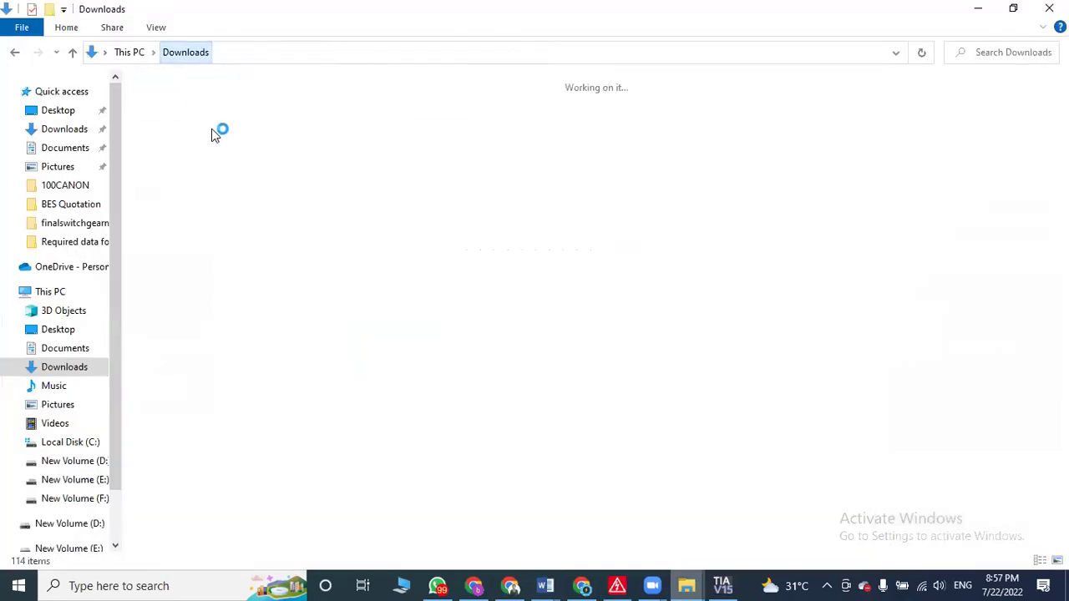
- Extract MAC_6ES7315-2AH14-0AB0.zip into its own folder in Downloads
click(182, 127)
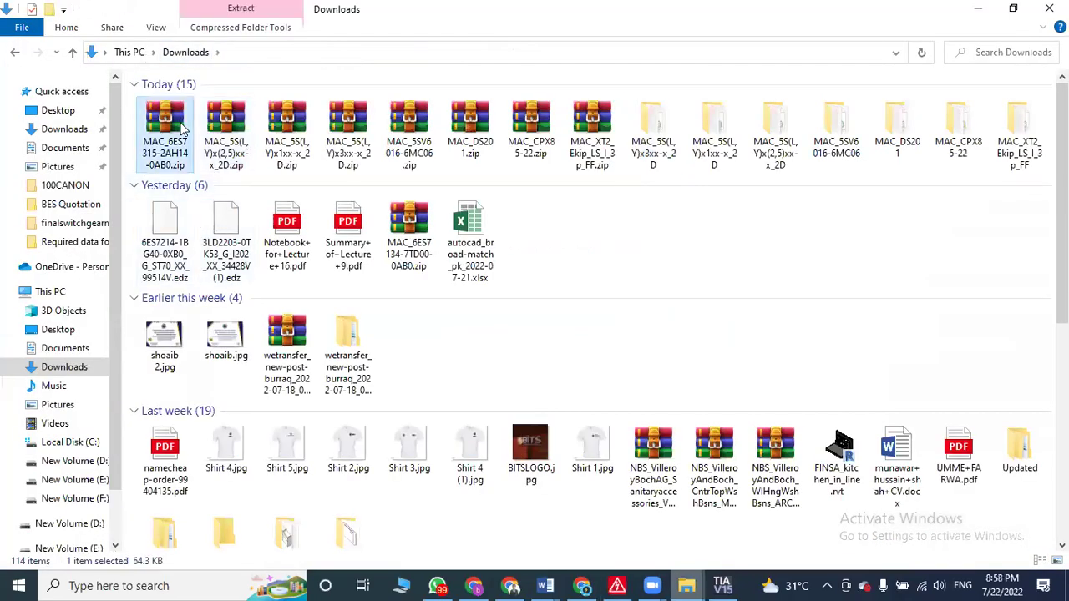
right_click(179, 122)
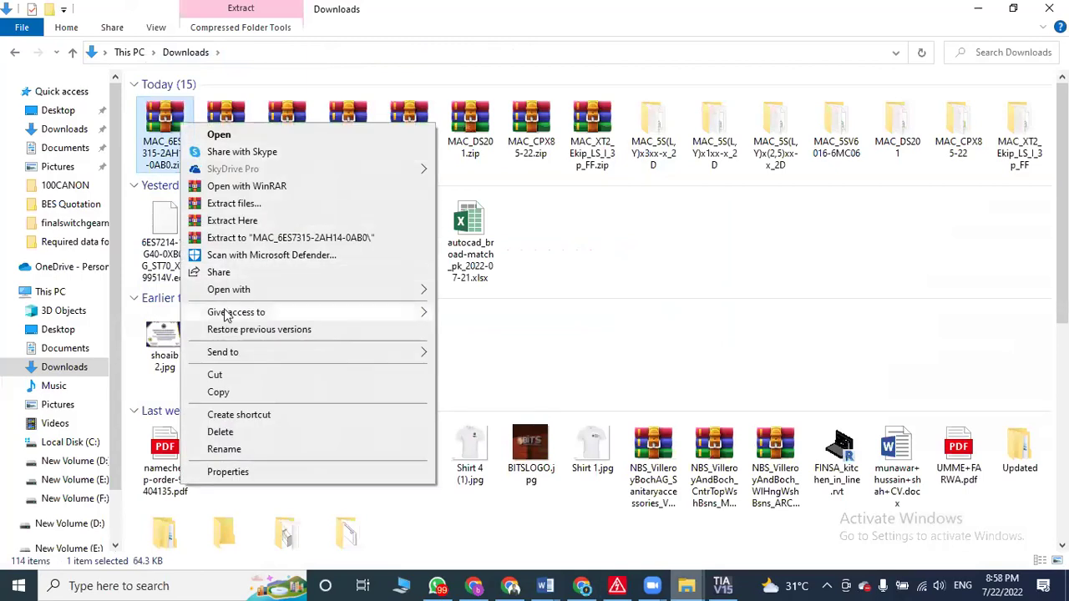
click(219, 203)
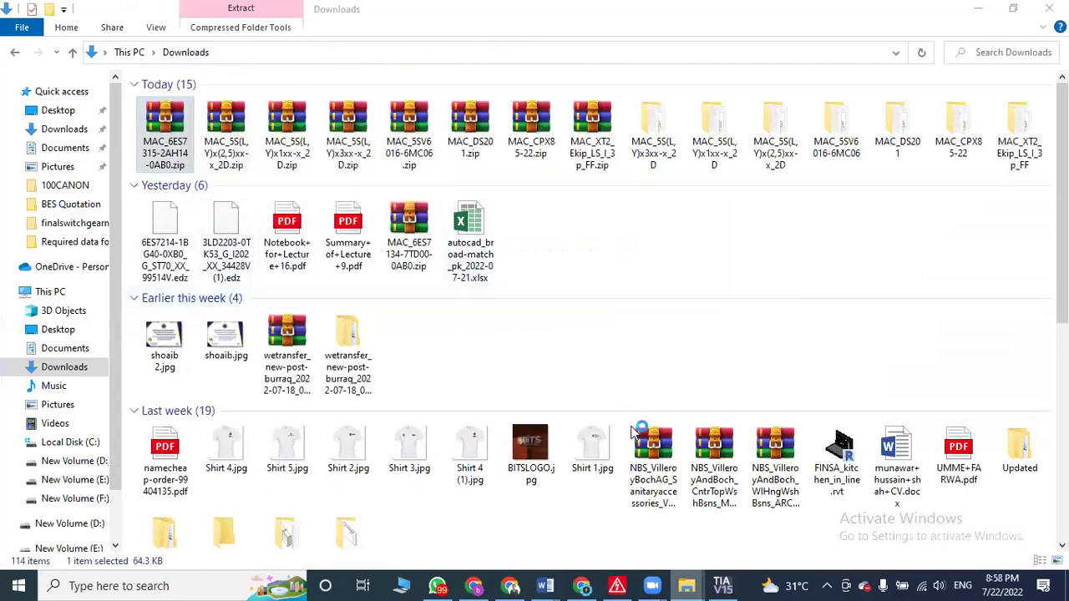
click(605, 468)
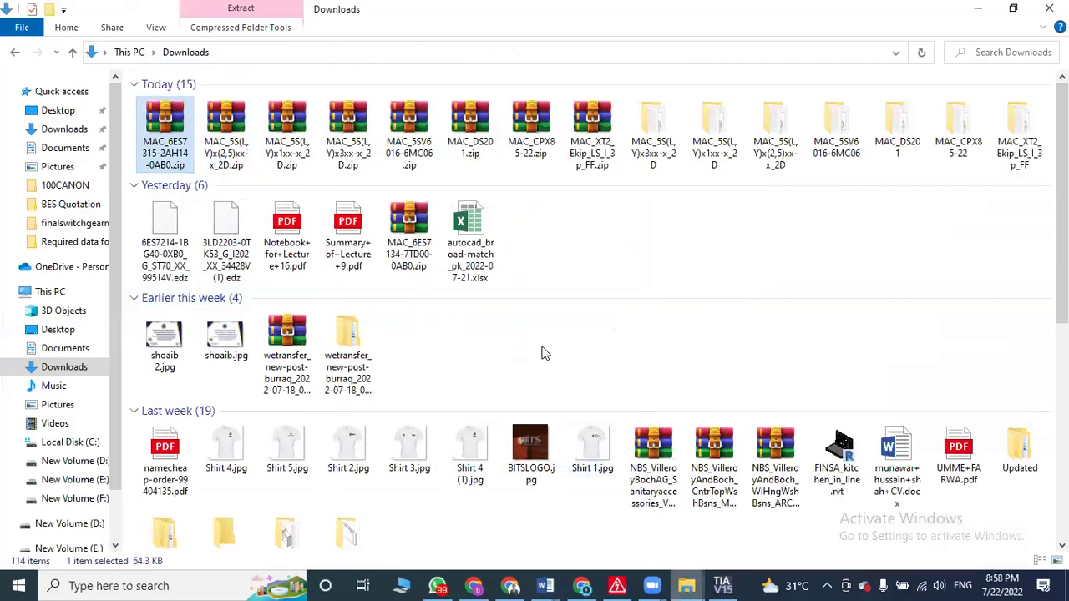
- Open the Allpolig folder under dxf > 6ES7315-2AH14-0AB0 in the extracted MAC_6ES7315-2AH14-0AB0 folder
double_click(182, 188)
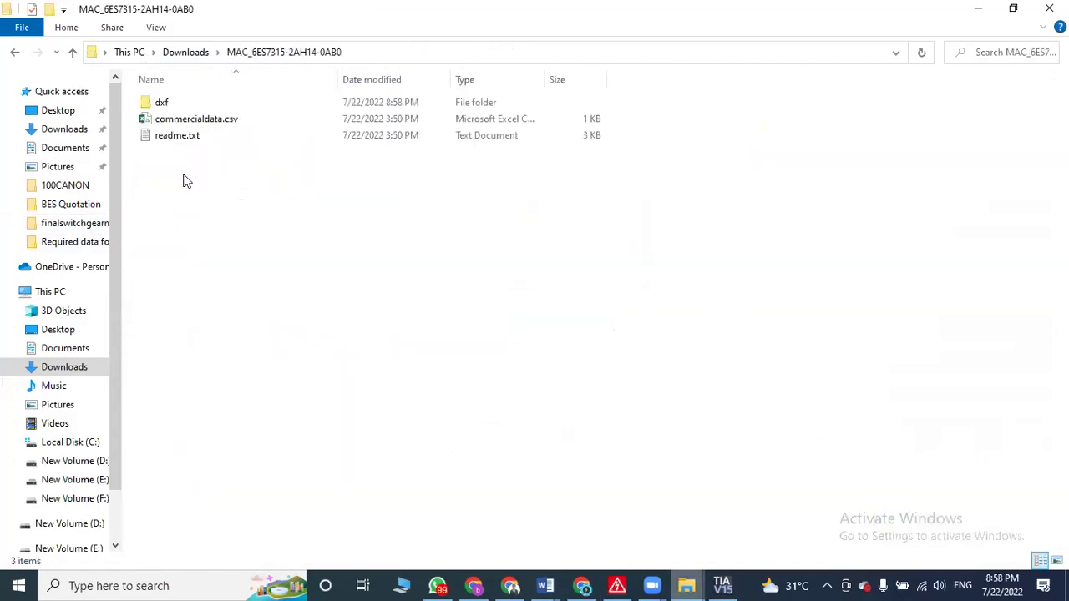
double_click(184, 104)
double_click(184, 106)
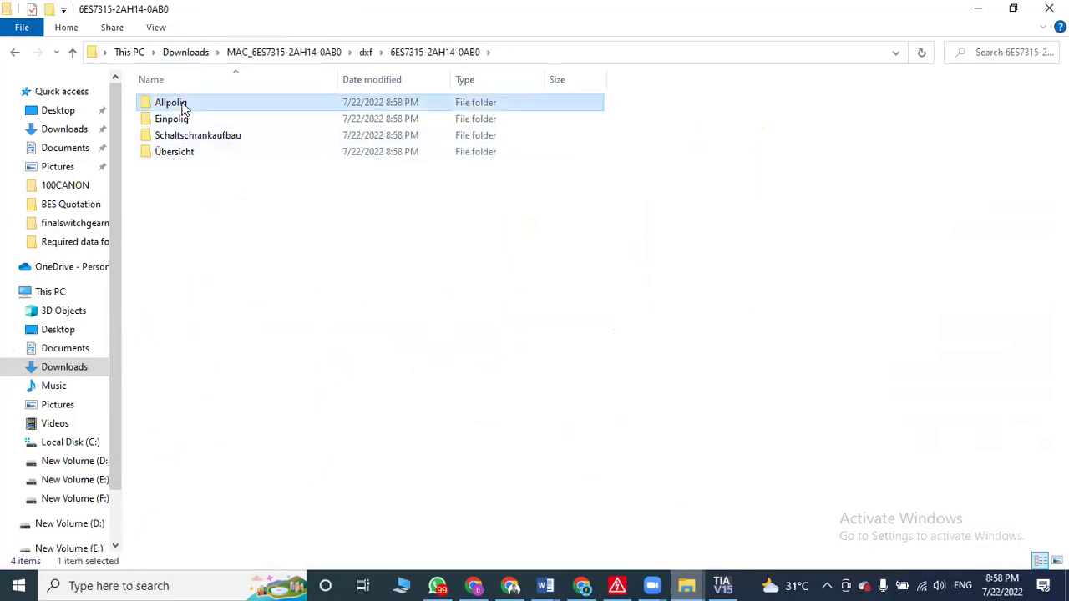
double_click(184, 106)
click(184, 106)
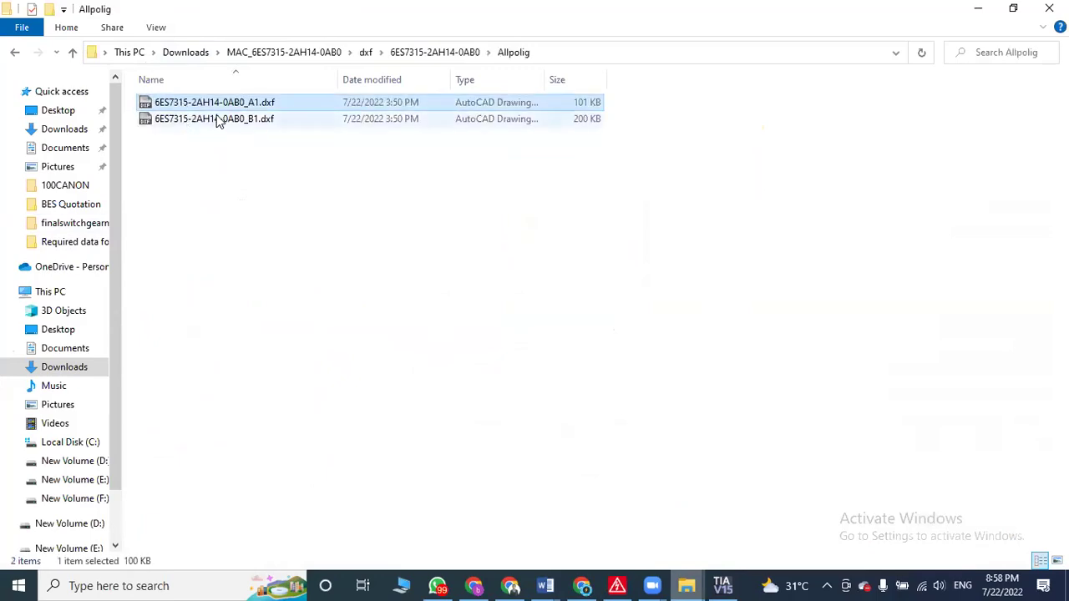
- Import 6ES7315-2AH14-0AB0_A1.dxf into EPLAN's PANEL LAYOUT page with the Default scheme at 1:1 scaling, placing it beside the page frame
mouse_move(225, 104)
mouse_down()
mouse_move(385, 171)
mouse_move(571, 335)
mouse_move(639, 477)
mouse_move(632, 584)
mouse_move(663, 435)
mouse_up()
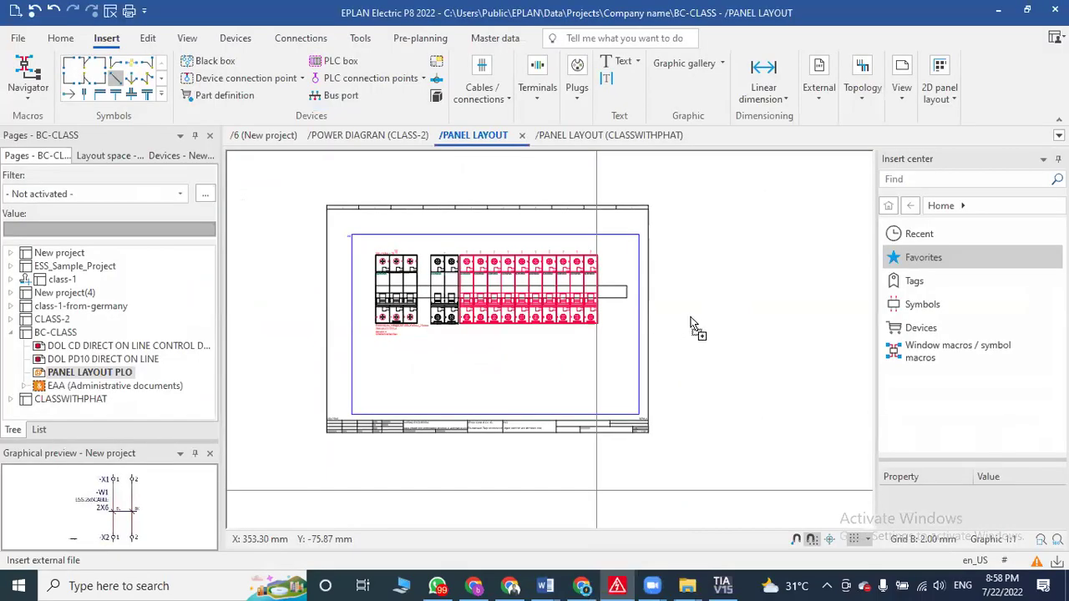
drag(728, 318, 725, 315)
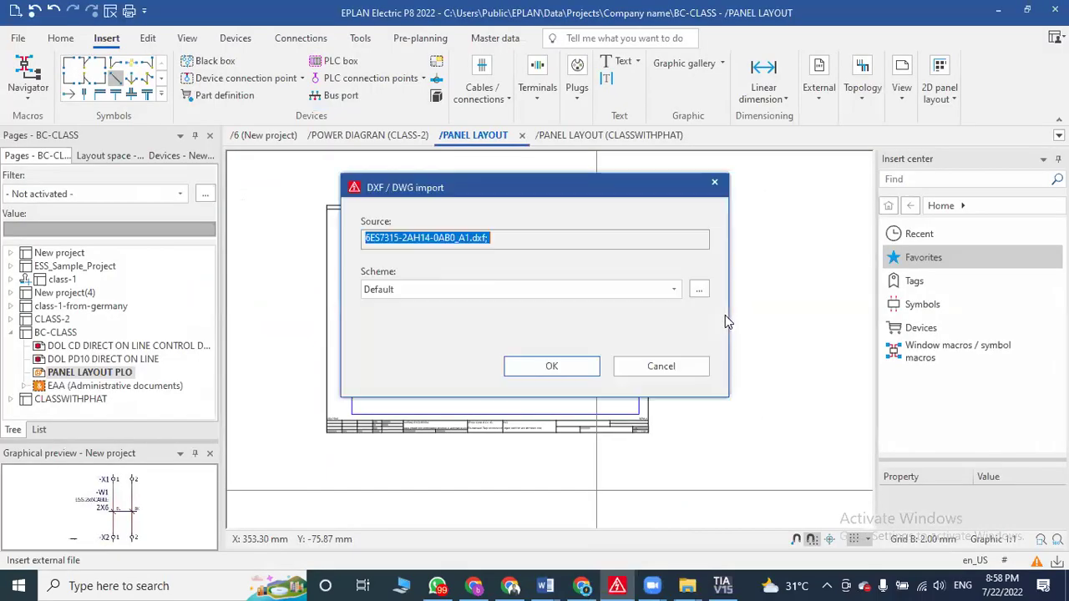
click(551, 365)
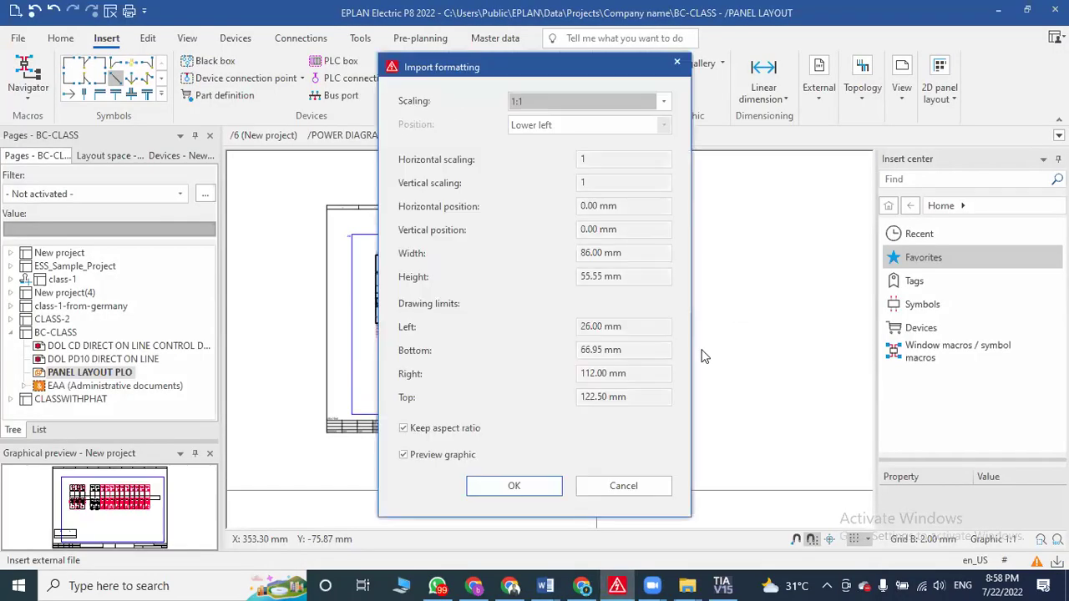
click(522, 486)
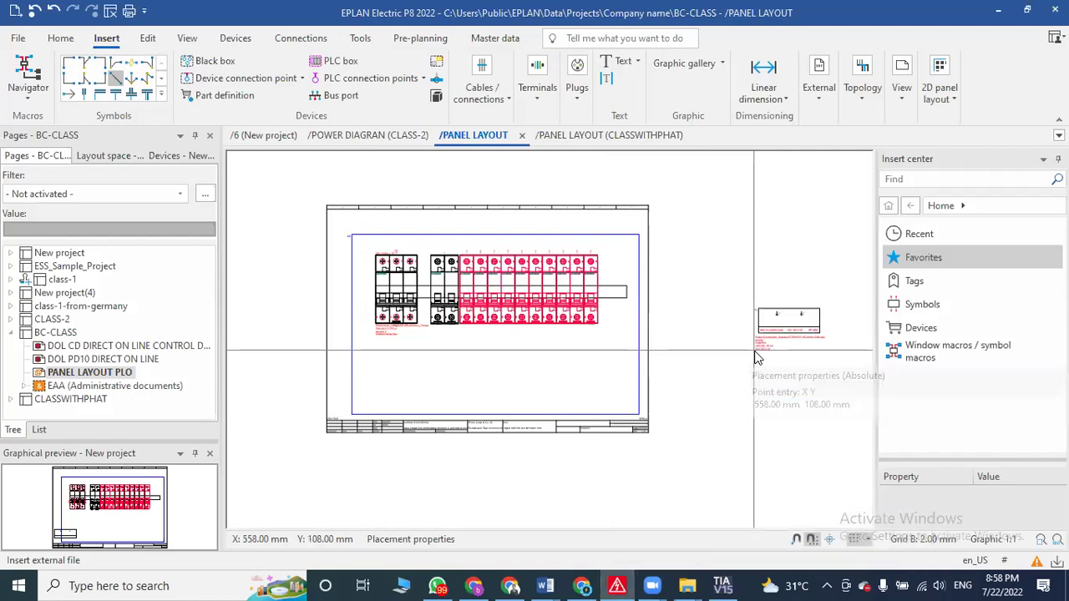
scroll(724, 240, up, 5)
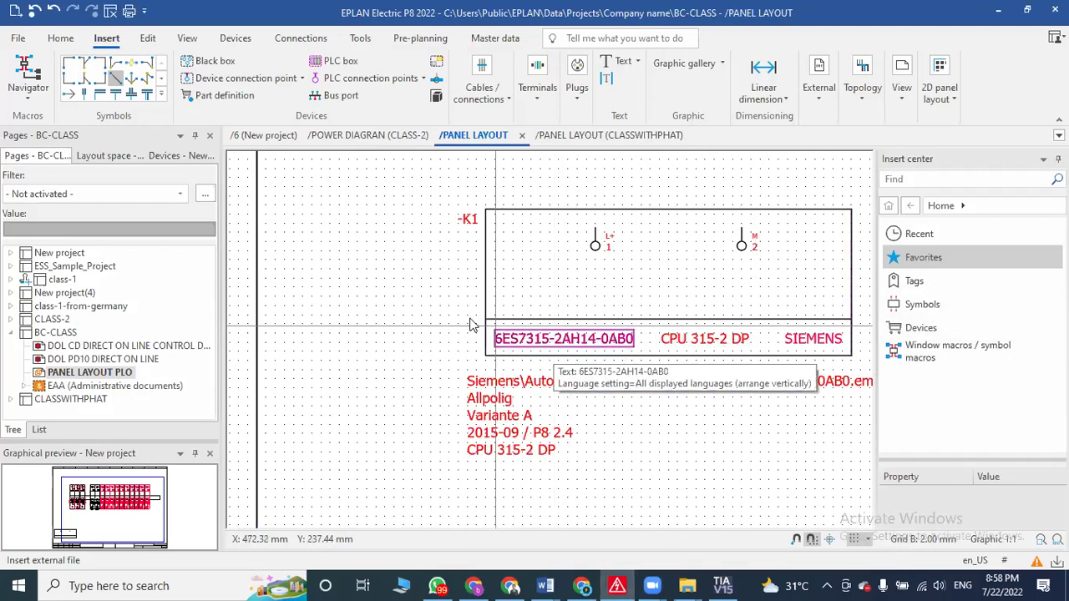
scroll(548, 265, down, 4)
scroll(548, 266, down, 2)
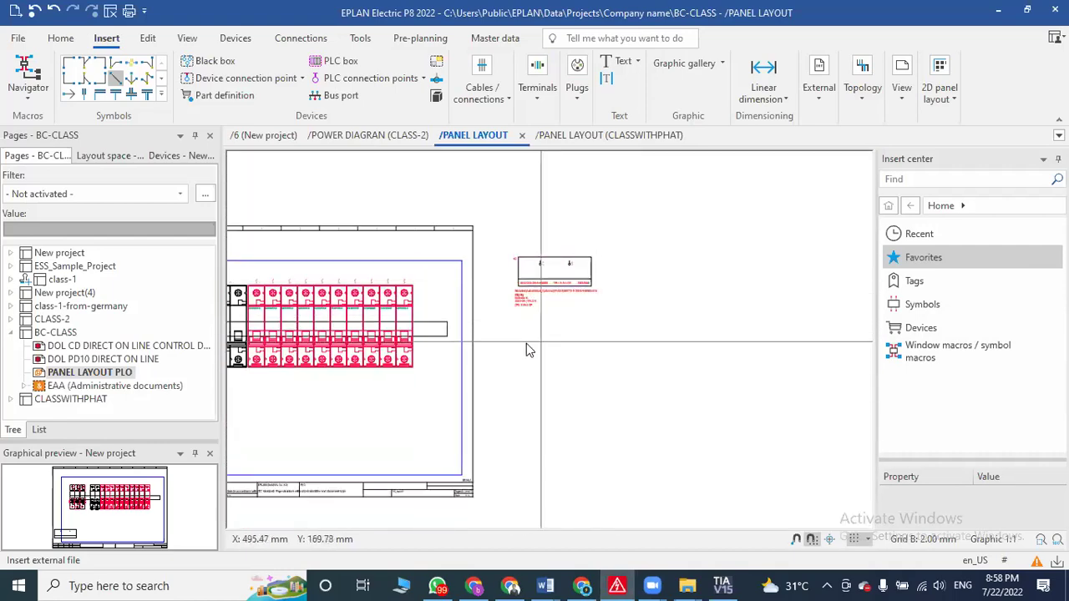
- Switch to the Allpolig File Explorer window, check the Einpolig folder's contents and open the neighbouring Schaltschrankaufbau folder
mouse_move(686, 586)
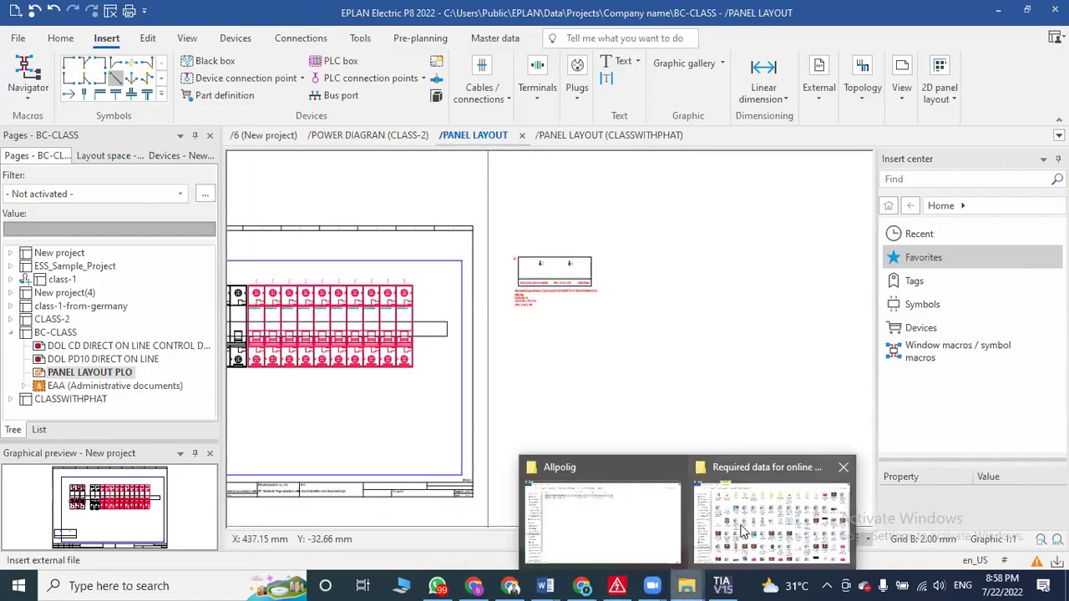
click(634, 509)
click(72, 52)
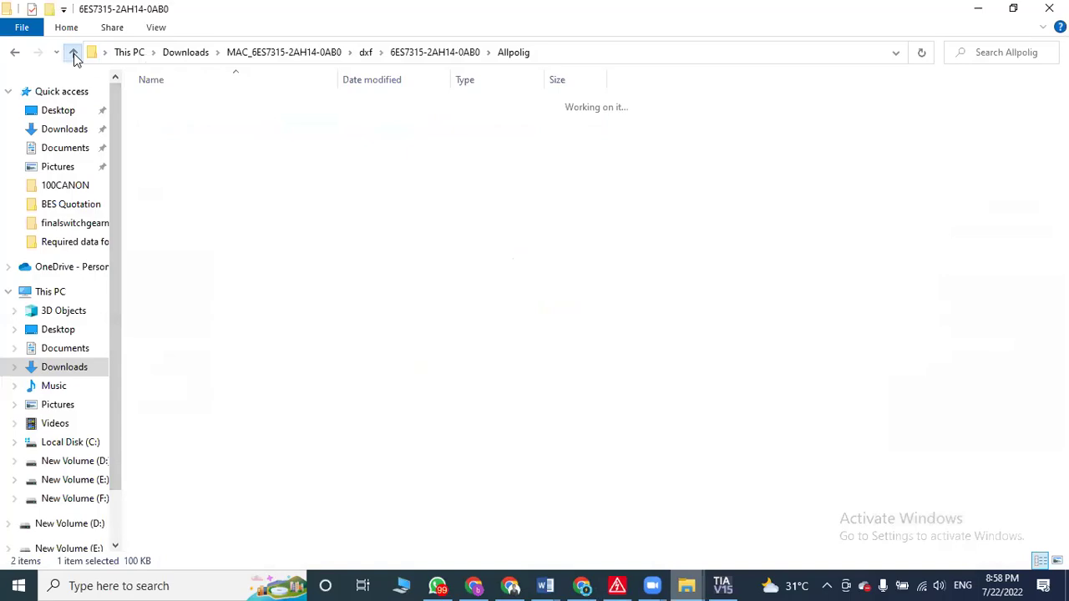
double_click(176, 119)
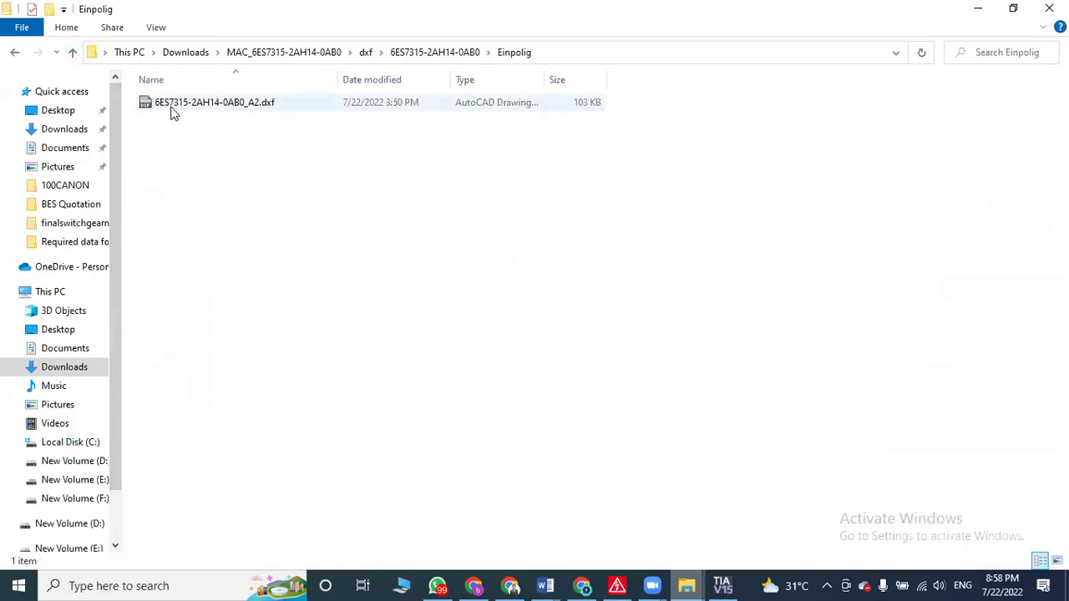
click(72, 52)
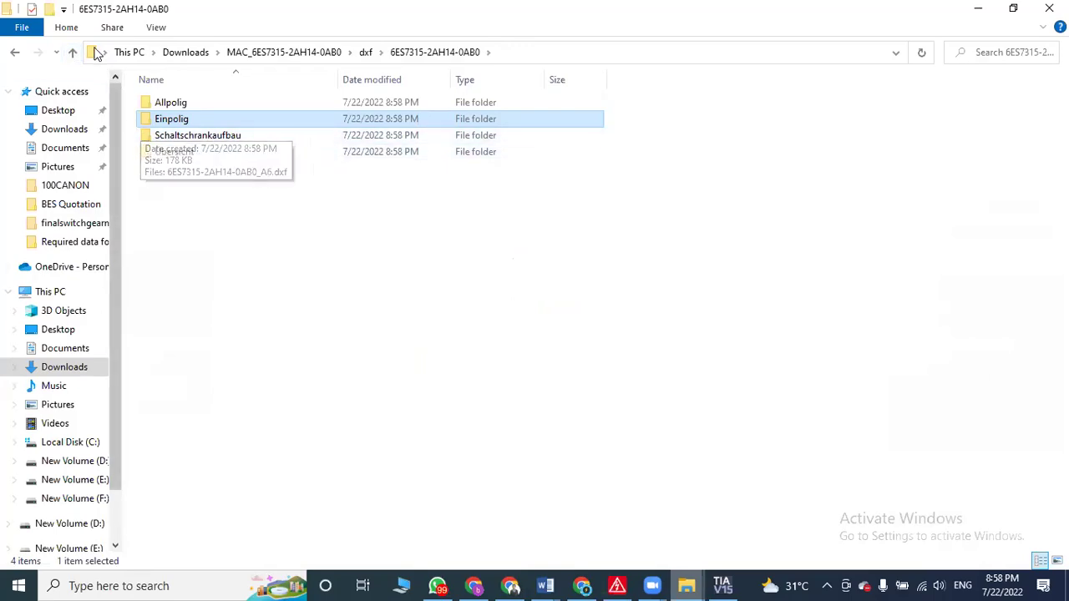
double_click(183, 138)
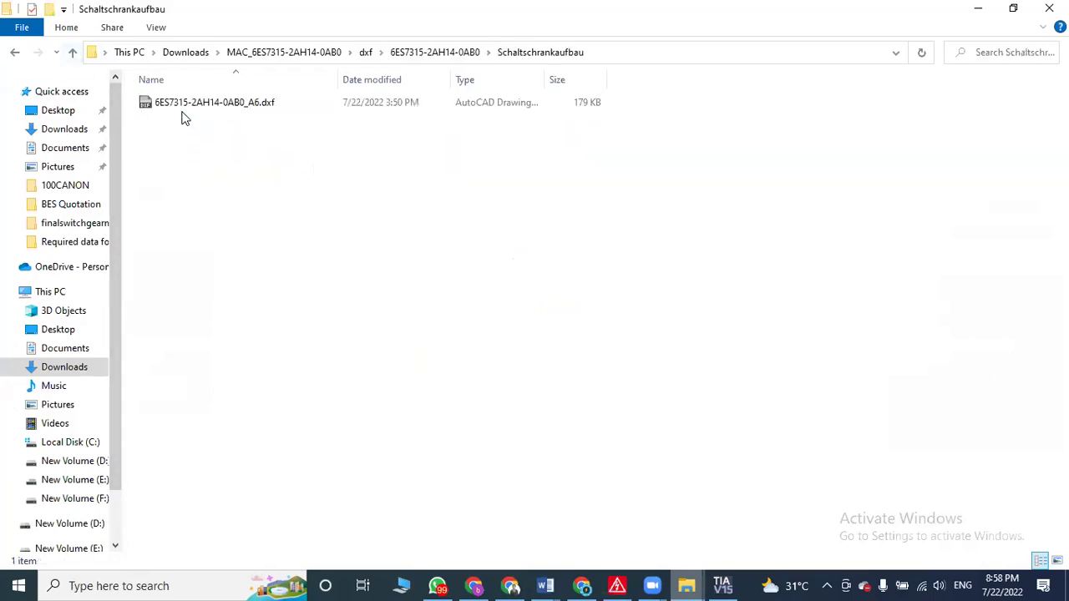
- Import 6ES7315-2AH14-0AB0_A6.dxf into EPLAN's PANEL LAYOUT page at 1:1 scaling, placing it beside the CPU schematic symbol
click(202, 107)
drag(213, 101, 666, 322)
click(551, 365)
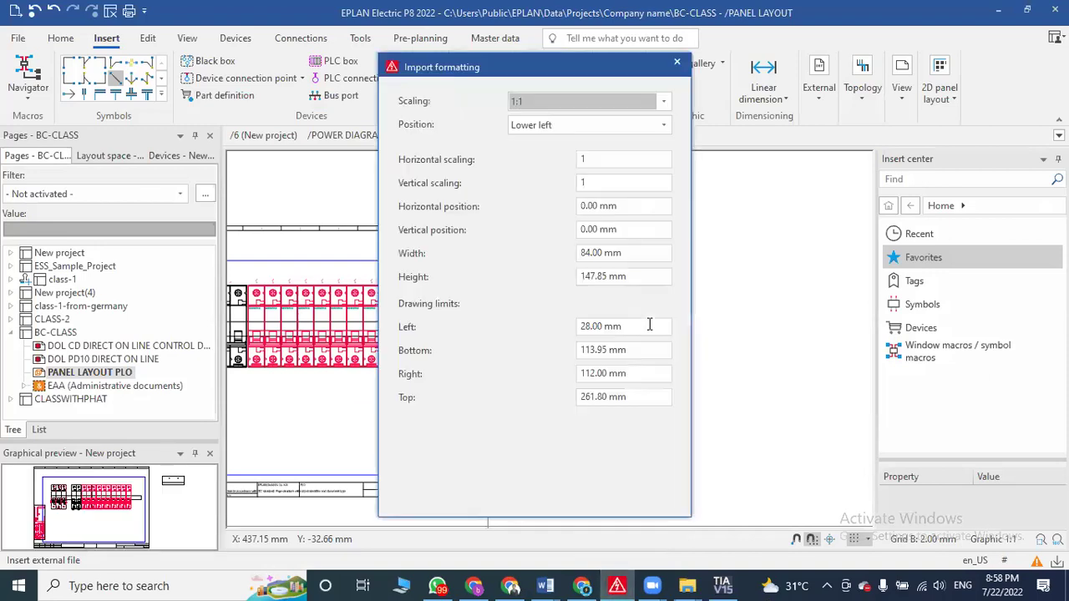
click(497, 491)
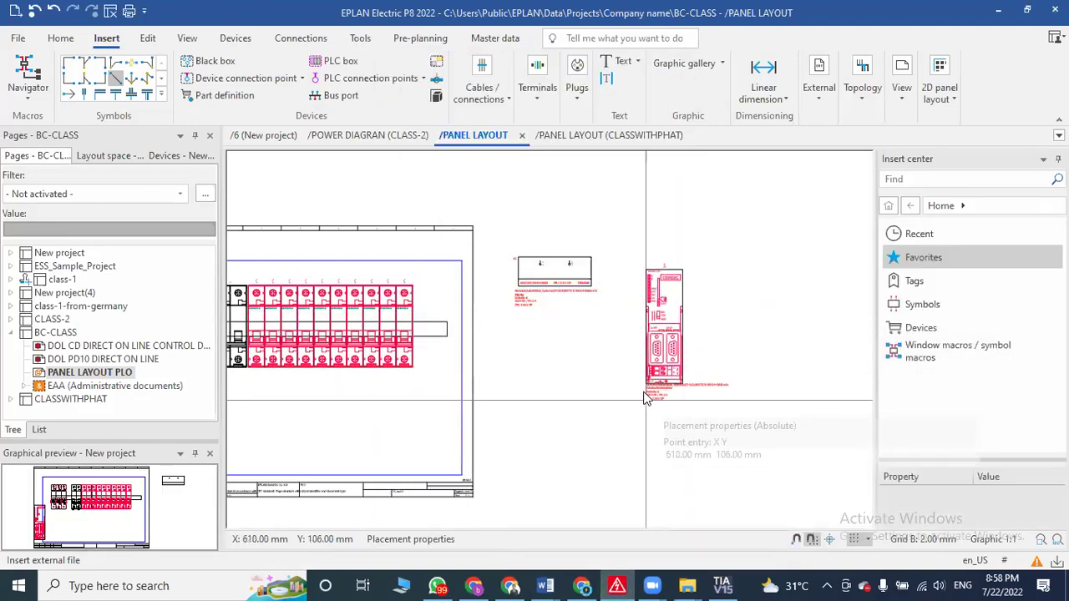
click(660, 347)
- Examine the front view of the placed CPU 315-2 DP drawing, including its status indicators and mode switch
scroll(656, 354, up, 4)
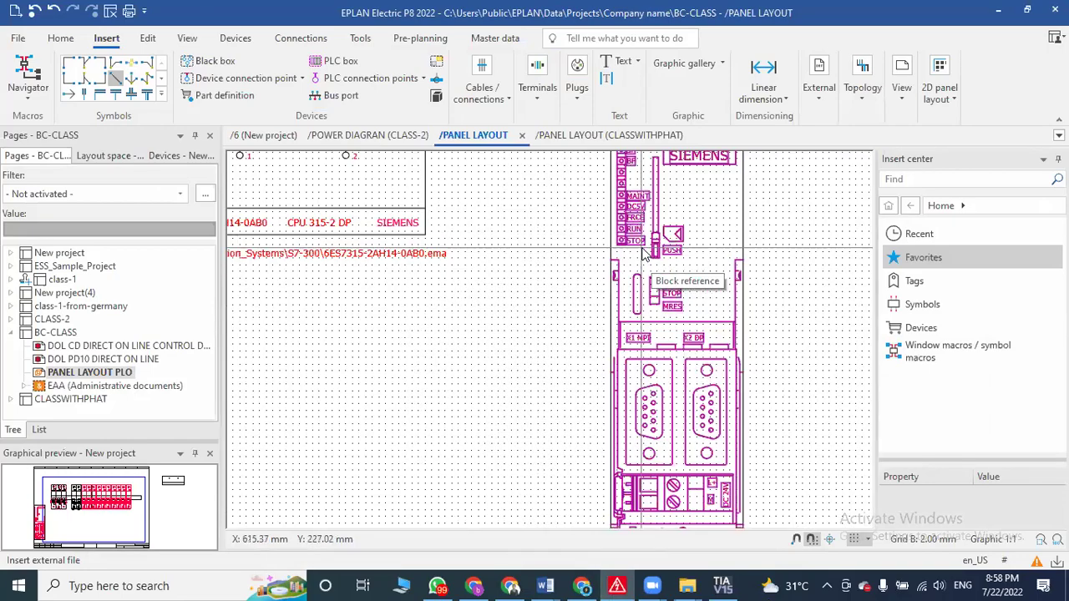
scroll(648, 258, up, 2)
scroll(429, 334, down, 3)
middle_drag(449, 286, 325, 332)
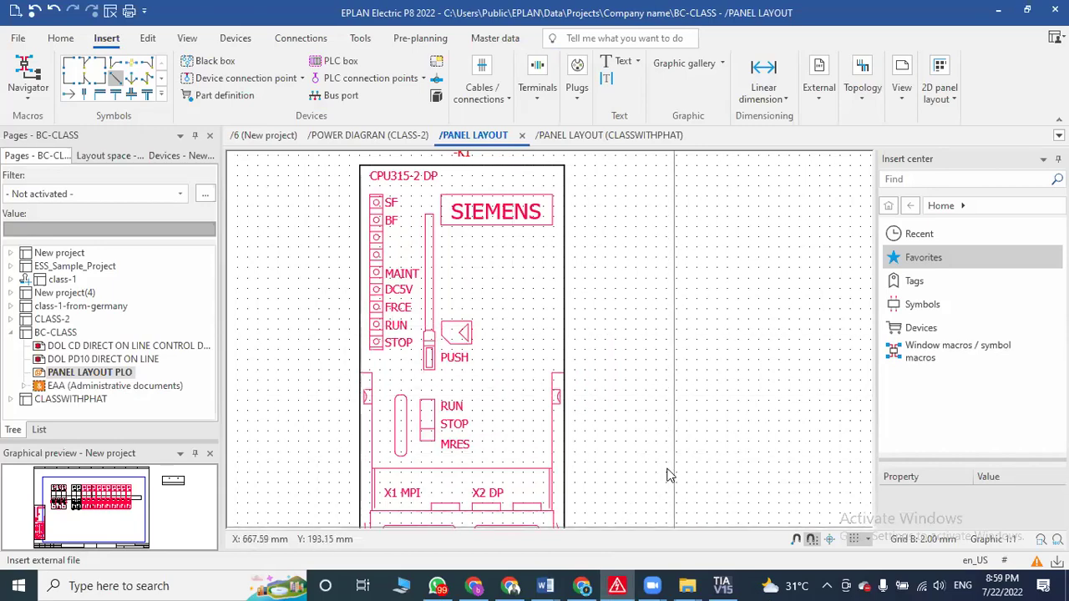
scroll(501, 334, down, 2)
mouse_move(501, 334)
middle_down()
mouse_move(525, 353)
mouse_move(574, 473)
middle_up()
- Switch to TIA Portal and examine the CPU 315-2 DP in slot 2 of Rail_0 up close
mouse_move(722, 585)
click(574, 463)
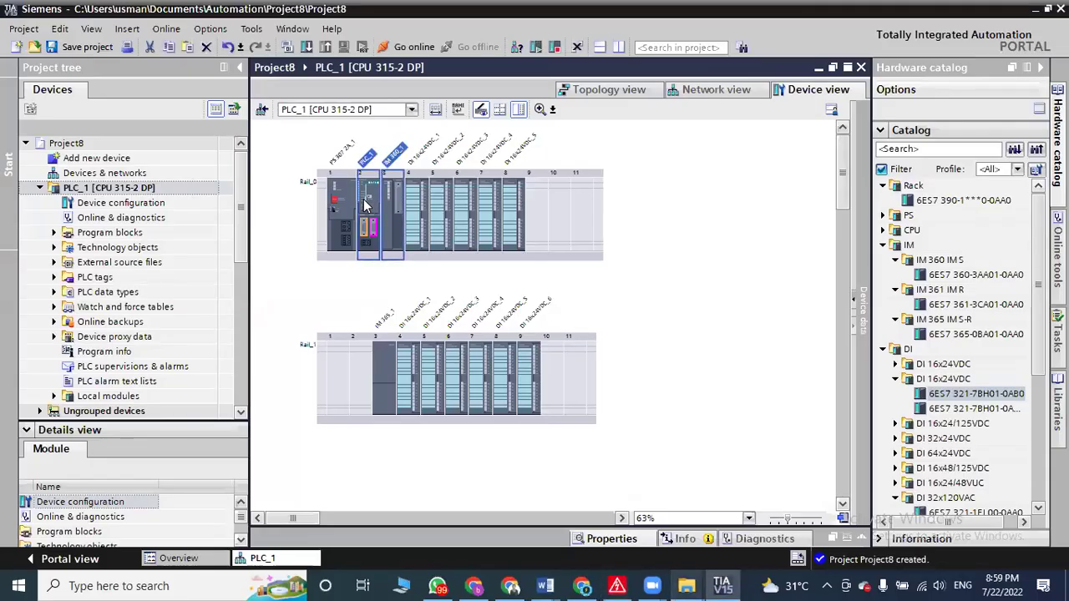
ctrl+scroll(365, 205, up, 2)
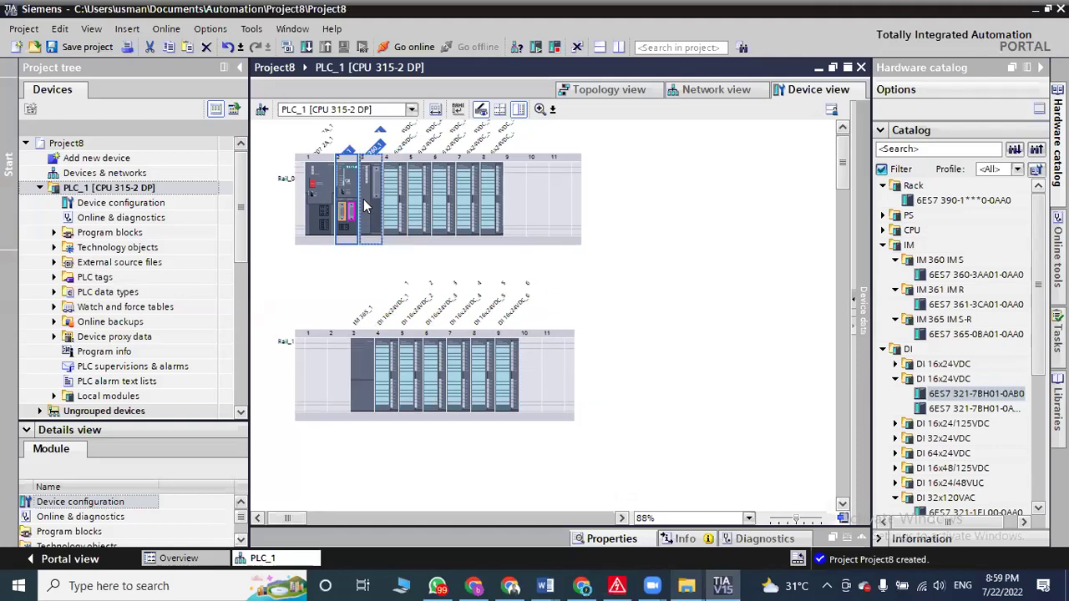
ctrl+scroll(359, 223, up, 4)
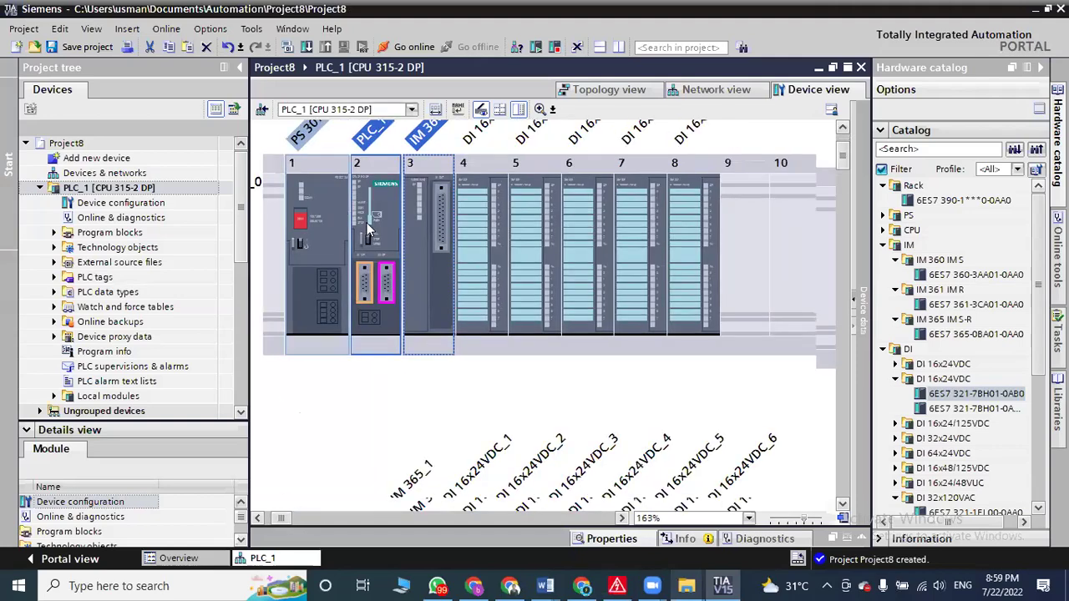
ctrl+scroll(367, 219, up, 3)
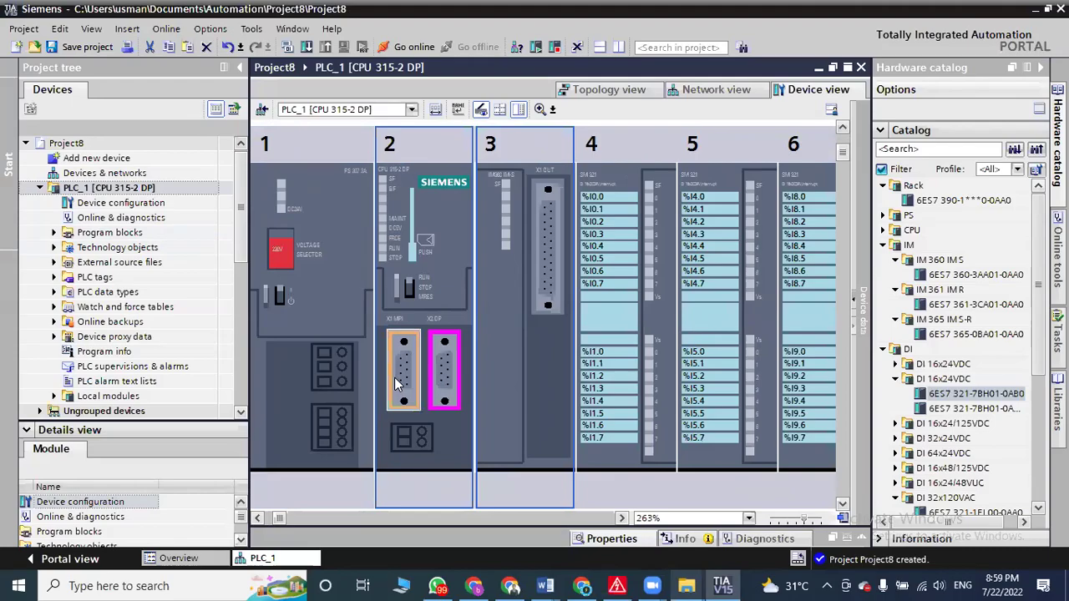
- Switch to EPLAN and inspect the CPU drawing's X1 MPI and X2 DP ports, mode switch and status indicators
click(616, 585)
scroll(478, 455, up, 3)
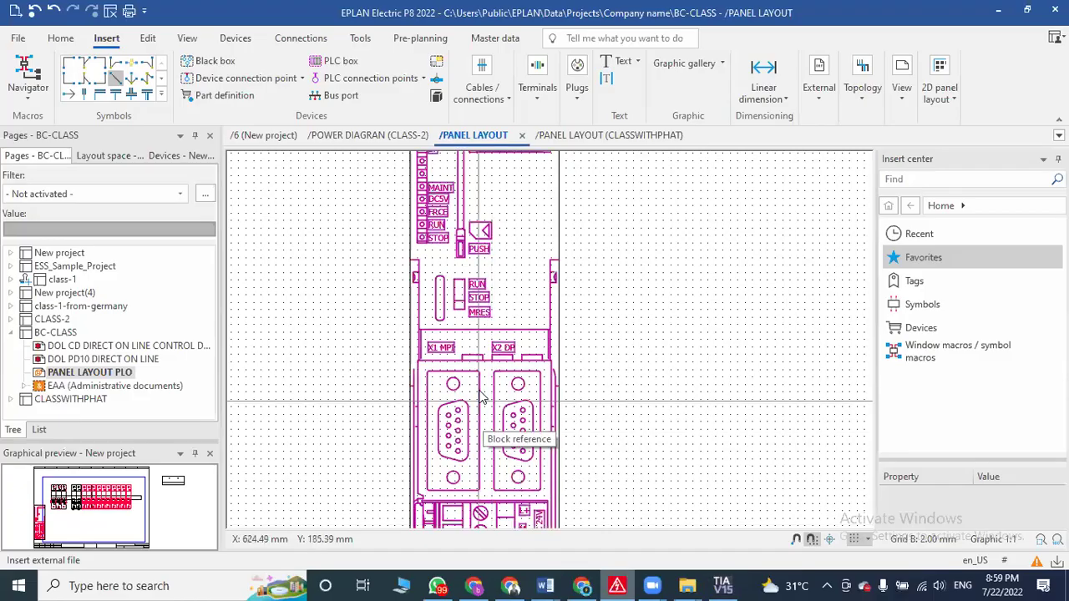
scroll(477, 455, up, 1)
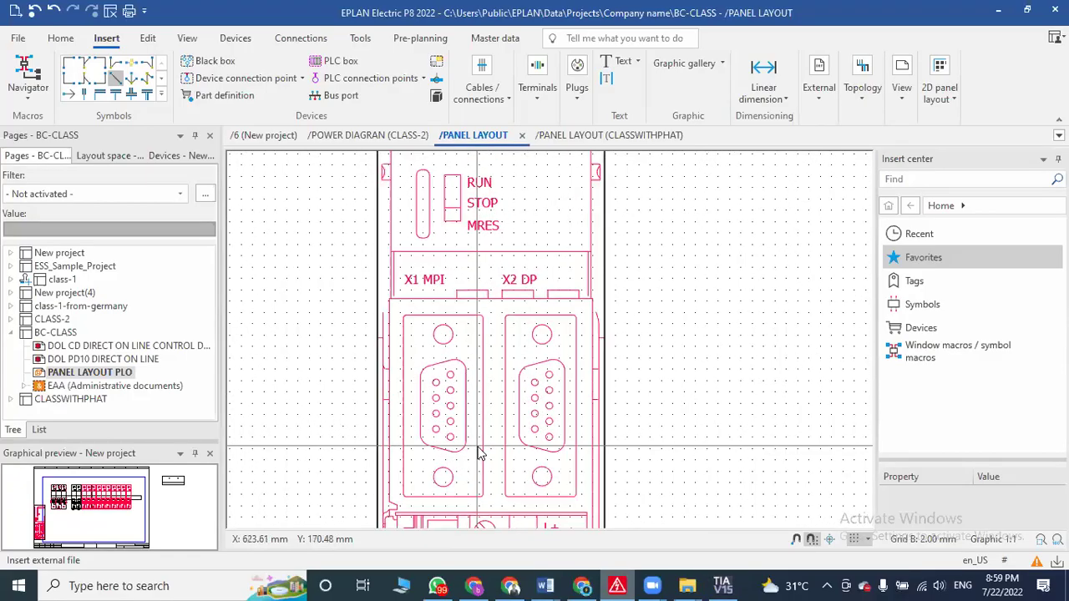
mouse_move(486, 460)
middle_down()
mouse_move(495, 290)
mouse_move(494, 470)
middle_up()
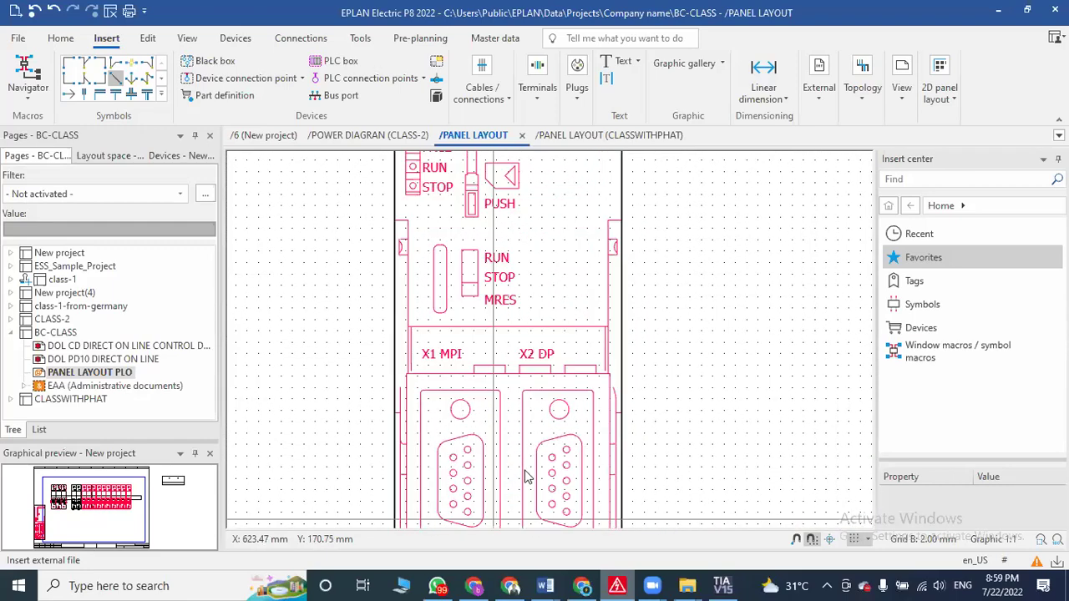
middle_drag(534, 254, 473, 432)
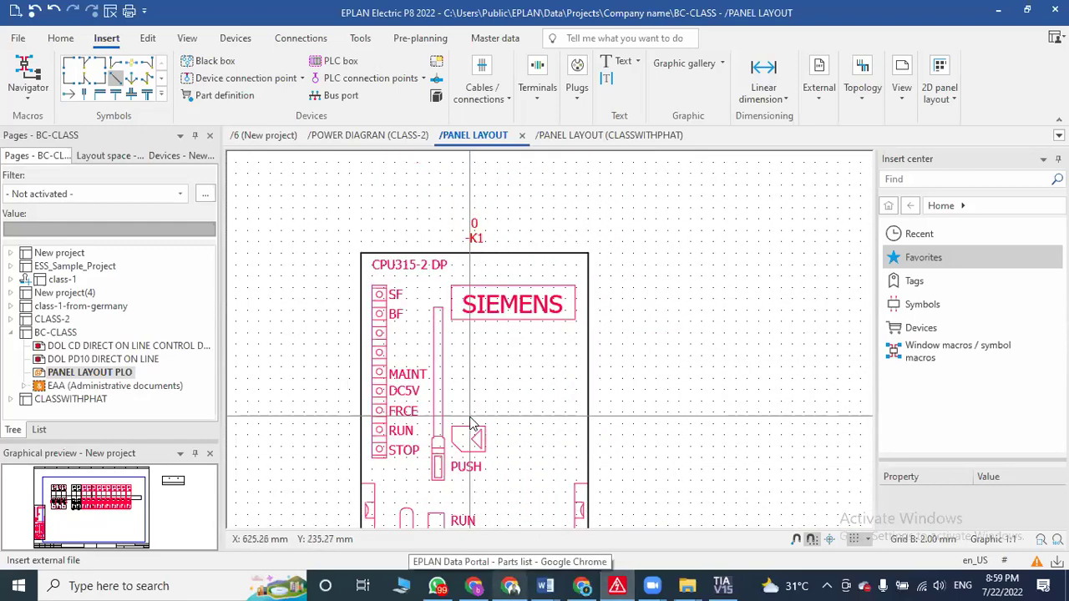
scroll(472, 421, up, 1)
scroll(471, 422, up, 1)
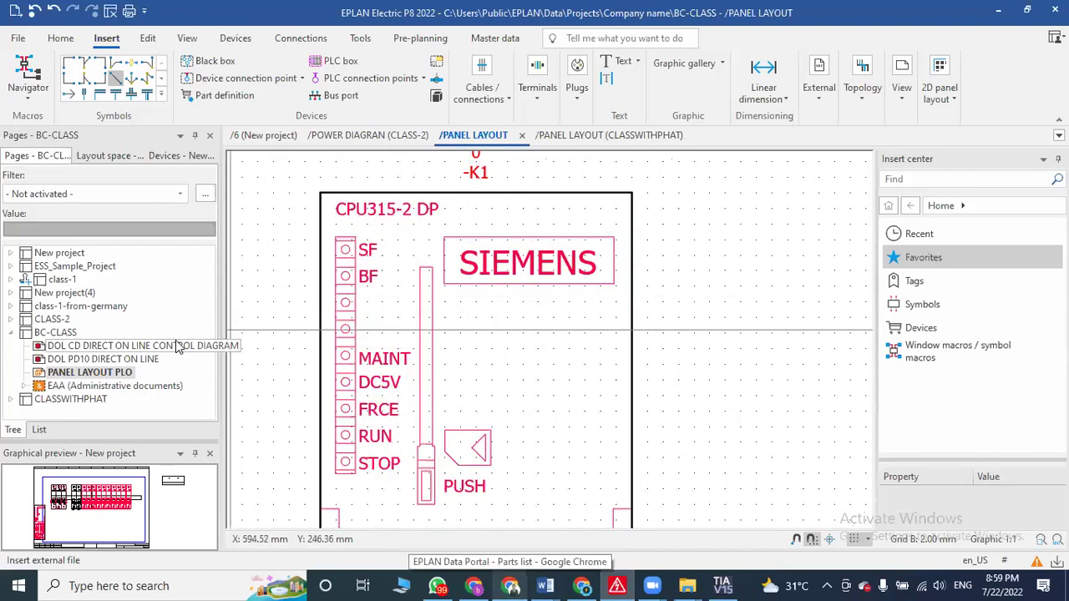
- Compare the CPU's indicator and switch labels between EPLAN and TIA Portal, ending on the Rail_0 modules in TIA Portal
click(722, 585)
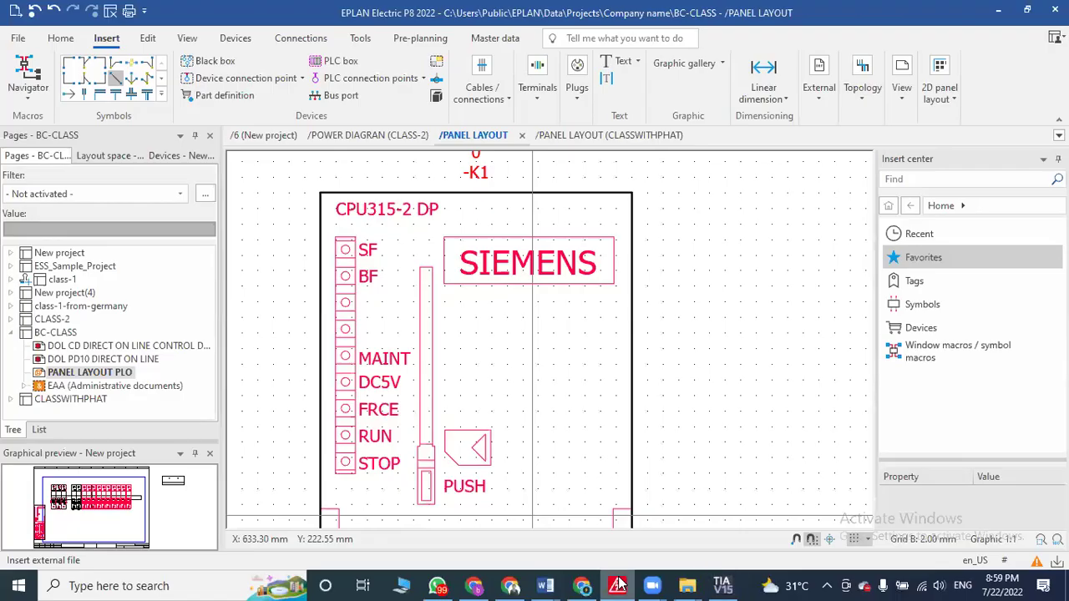
click(617, 586)
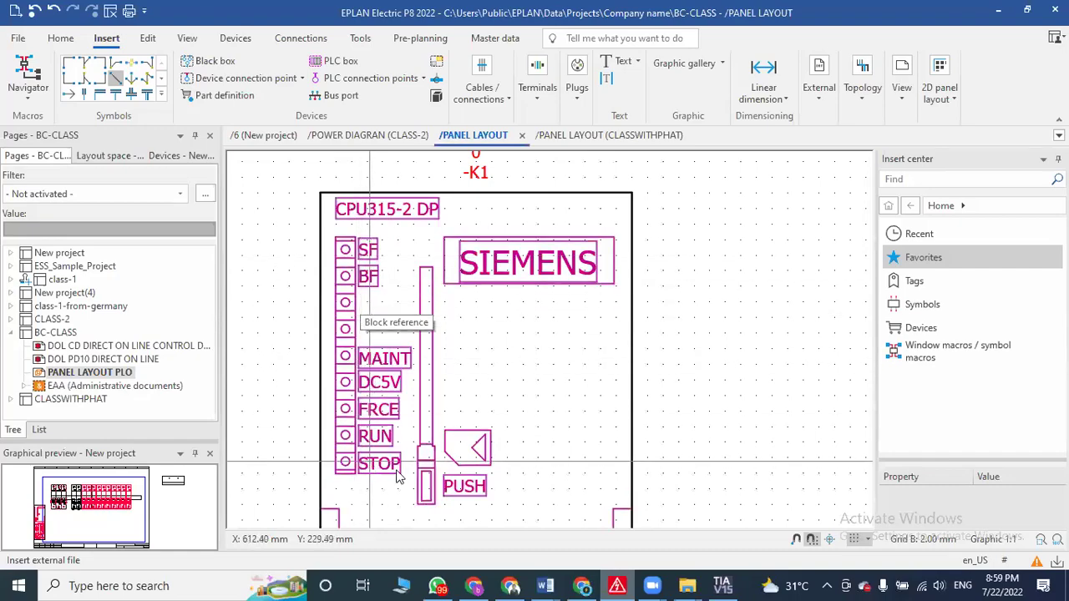
click(722, 585)
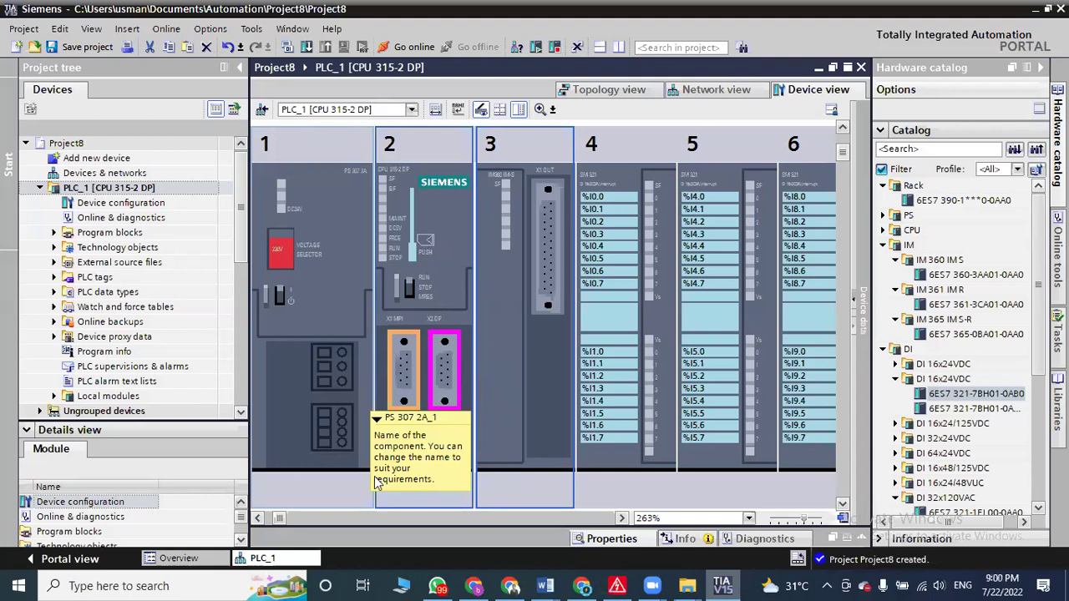
scroll(376, 318, down, 1)
scroll(405, 359, up, 3)
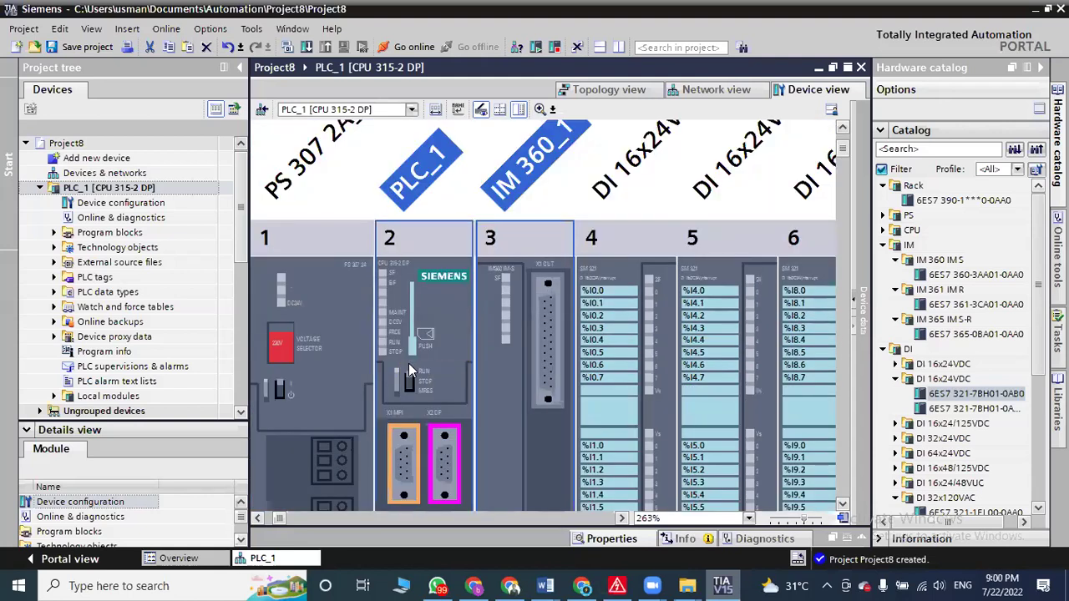
- Compare the CPU 315-2 DP drawing in EPLAN with the Rail_0 modules in TIA Portal, ending on the overall rack
scroll(408, 364, down, 1)
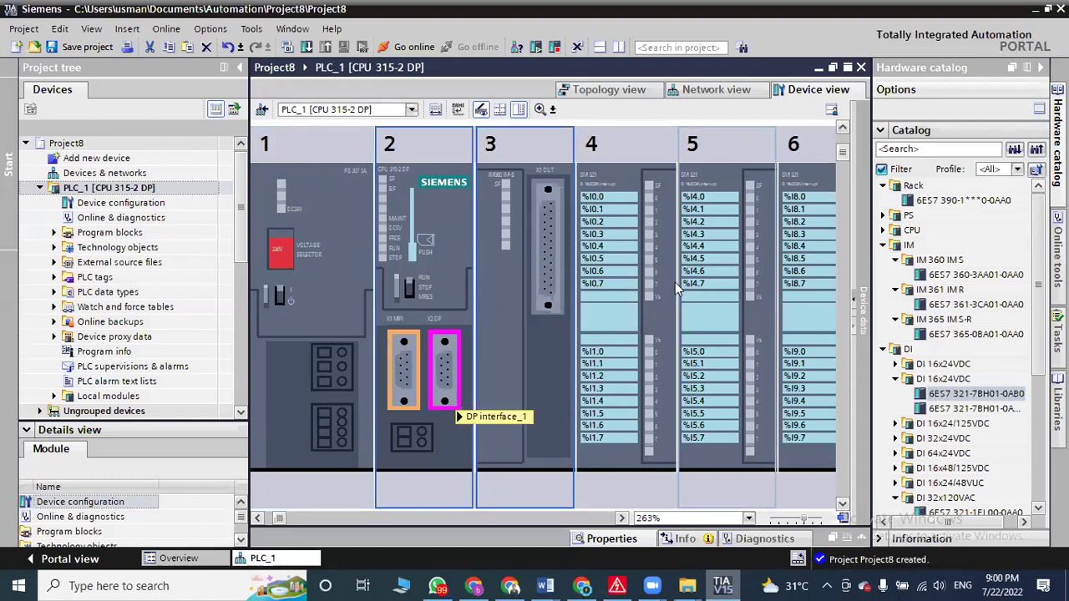
key(alt+Tab)
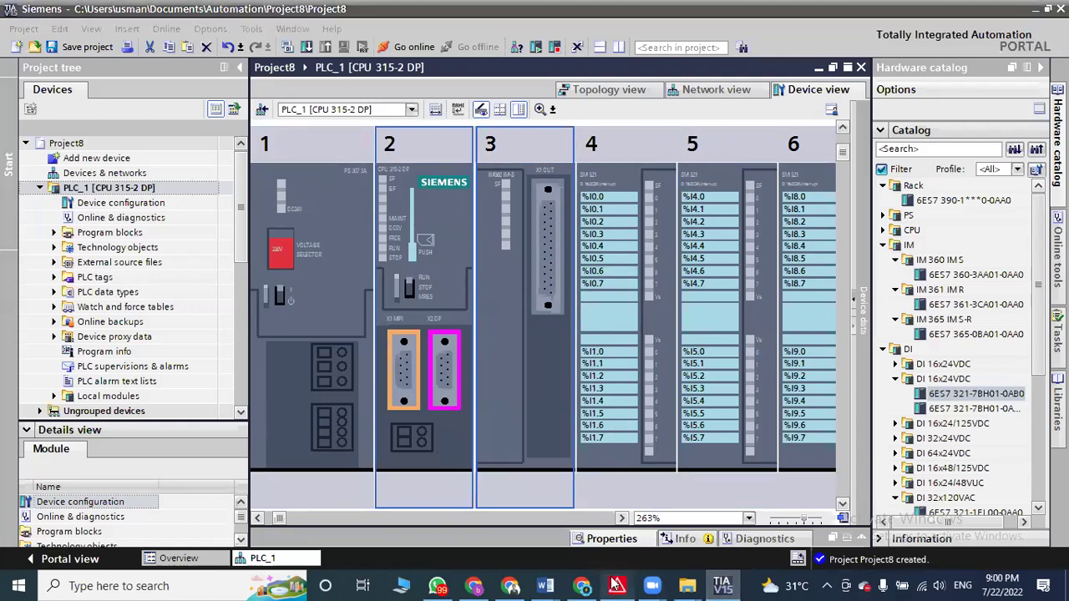
scroll(432, 248, down, 5)
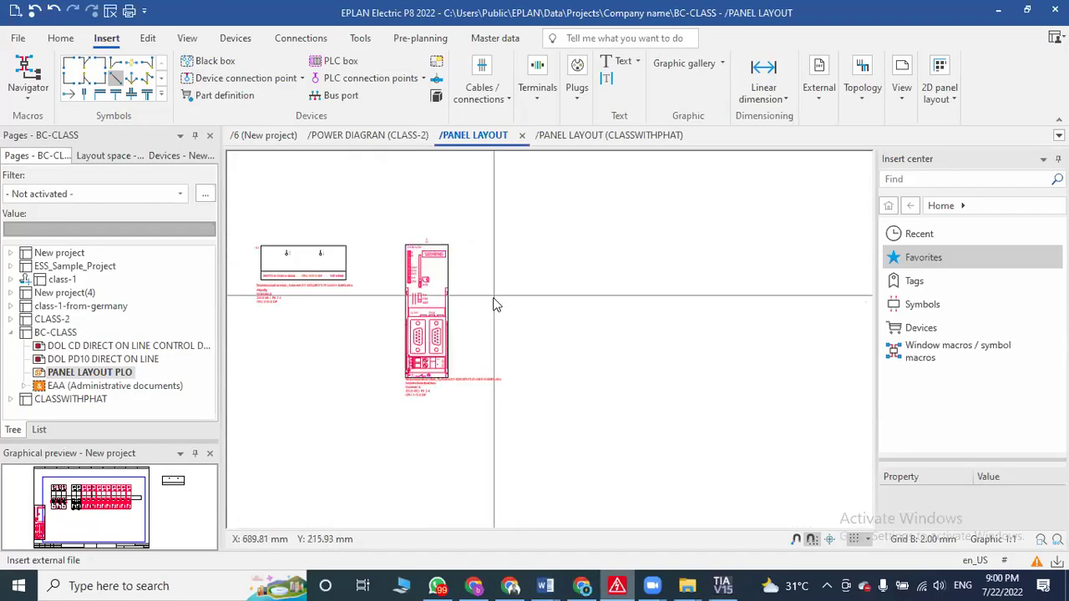
scroll(486, 334, up, 1)
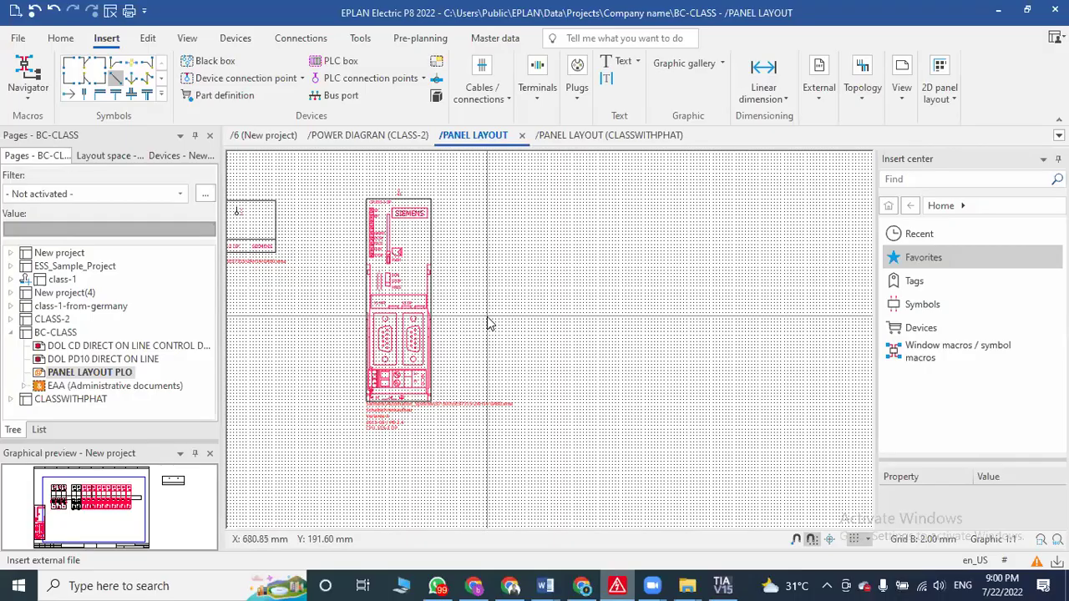
click(722, 585)
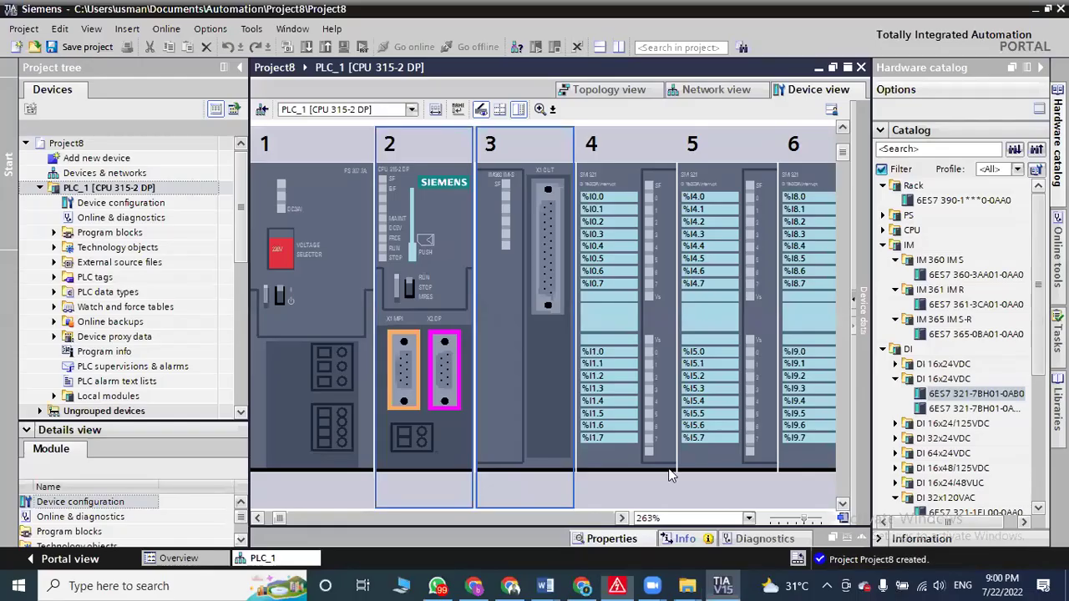
ctrl+scroll(482, 343, down, 3)
ctrl+scroll(455, 280, down, 5)
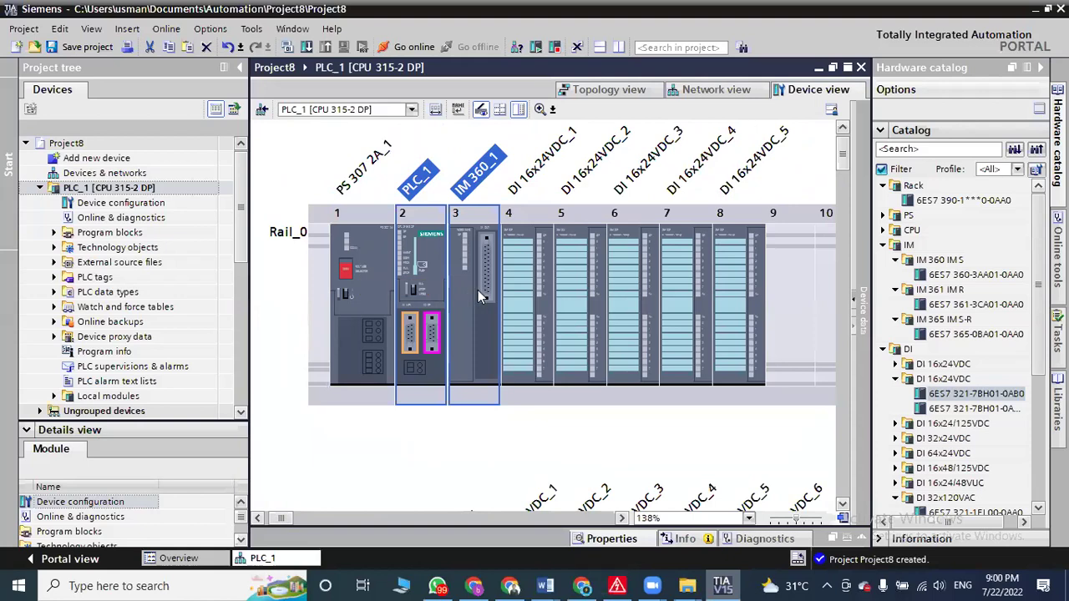
- Switch to the EPLAN Data Portal in the browser and download the DXF data for SEW.UCS14B/PS
click(509, 585)
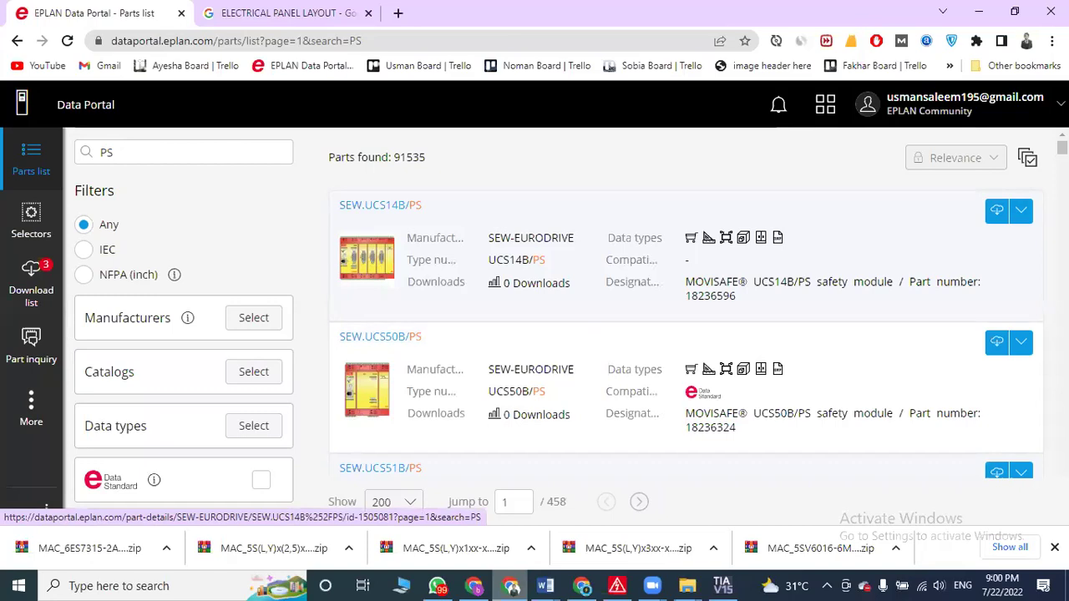
click(1020, 211)
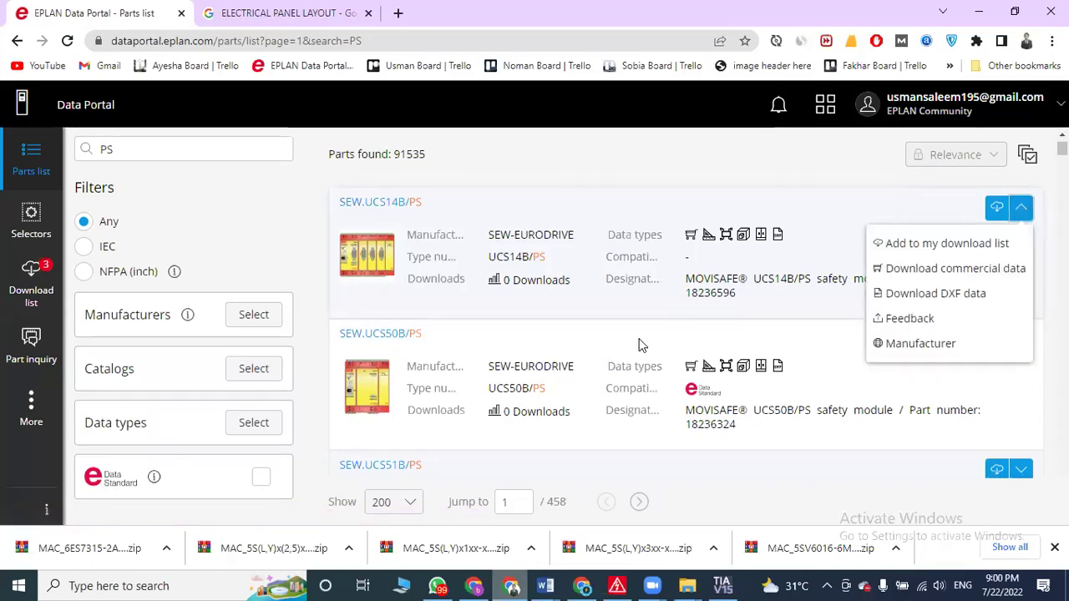
click(936, 297)
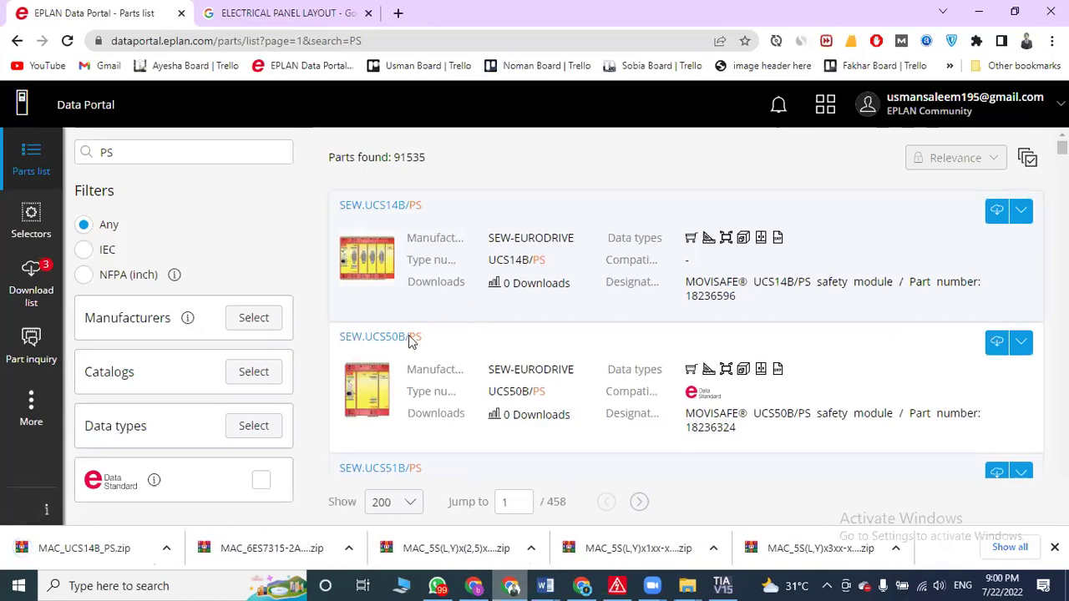
- Show the downloaded MAC_UCS14B_PS.zip in its folder and extract it to a MAC_UCS14B_PS folder in Downloads
click(166, 547)
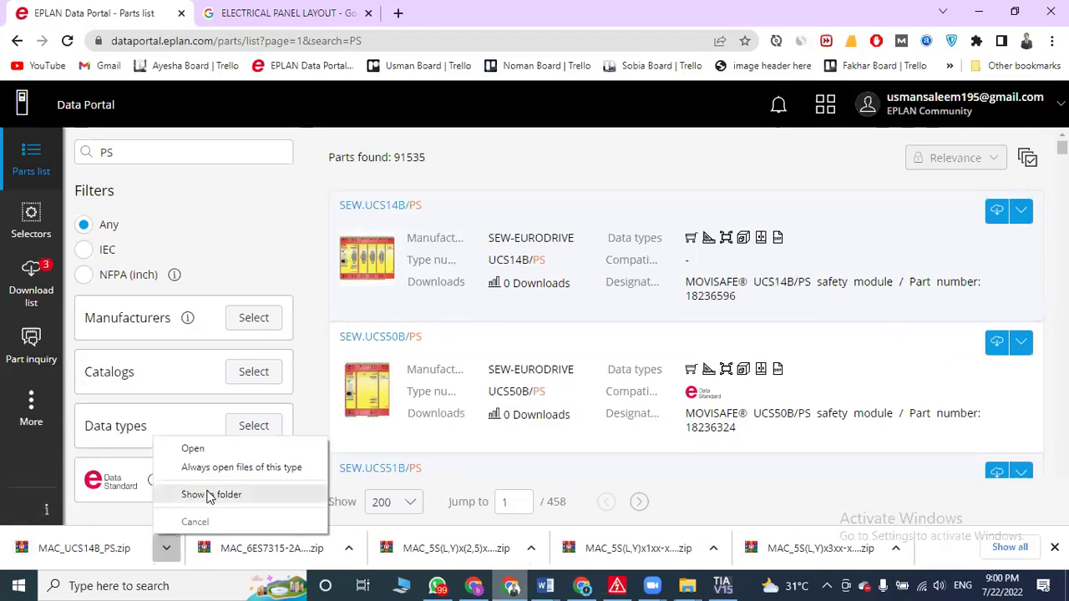
click(209, 494)
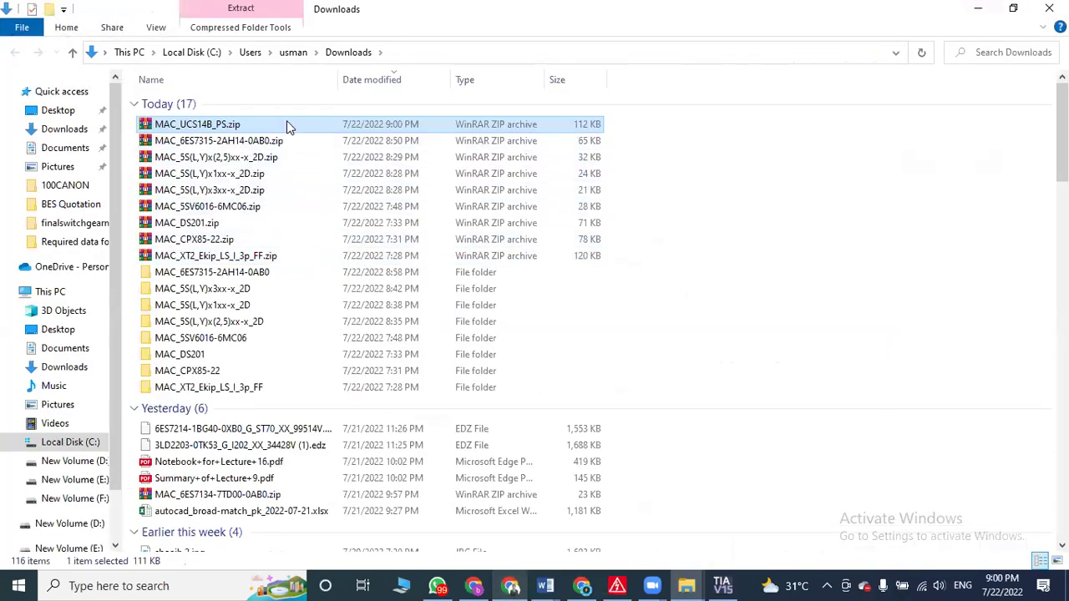
right_click(286, 124)
click(348, 202)
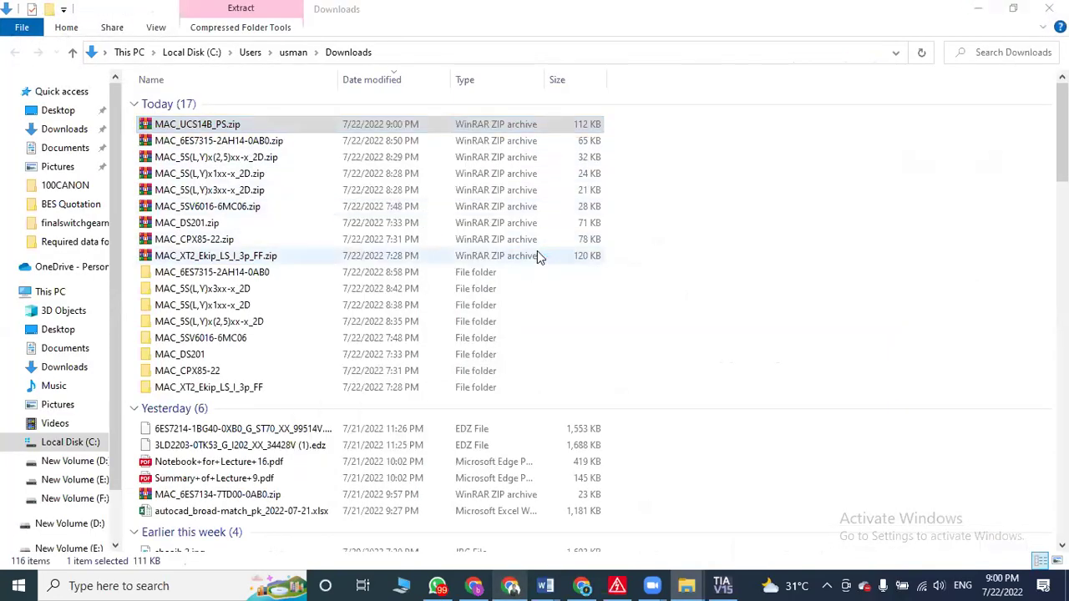
click(576, 468)
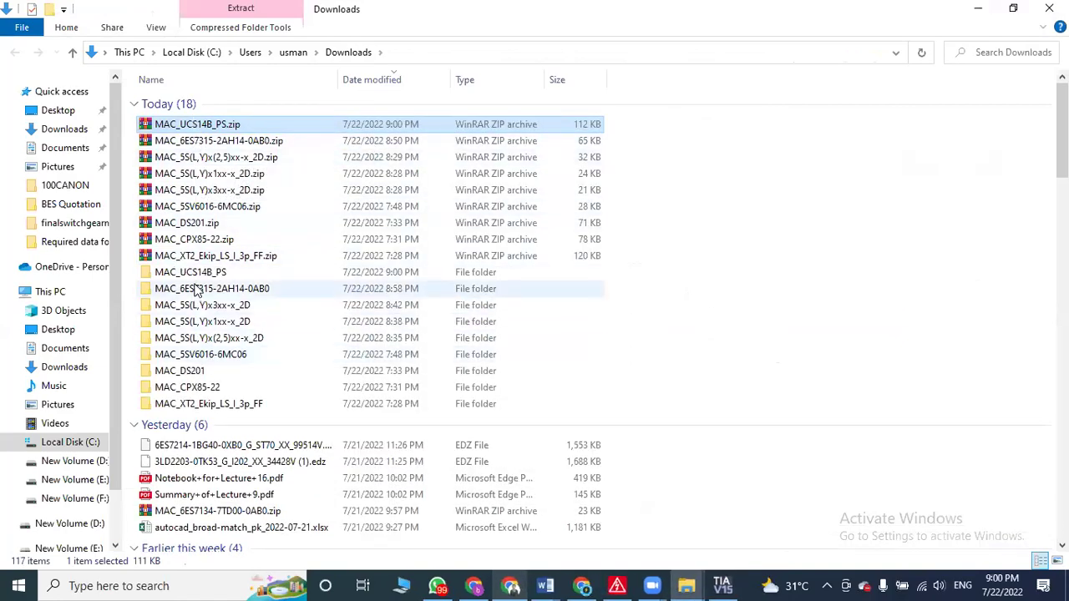
- Open the Multi-line folder under dxf and UCS14B_PS in the extracted MAC_UCS14B_PS folder
double_click(199, 272)
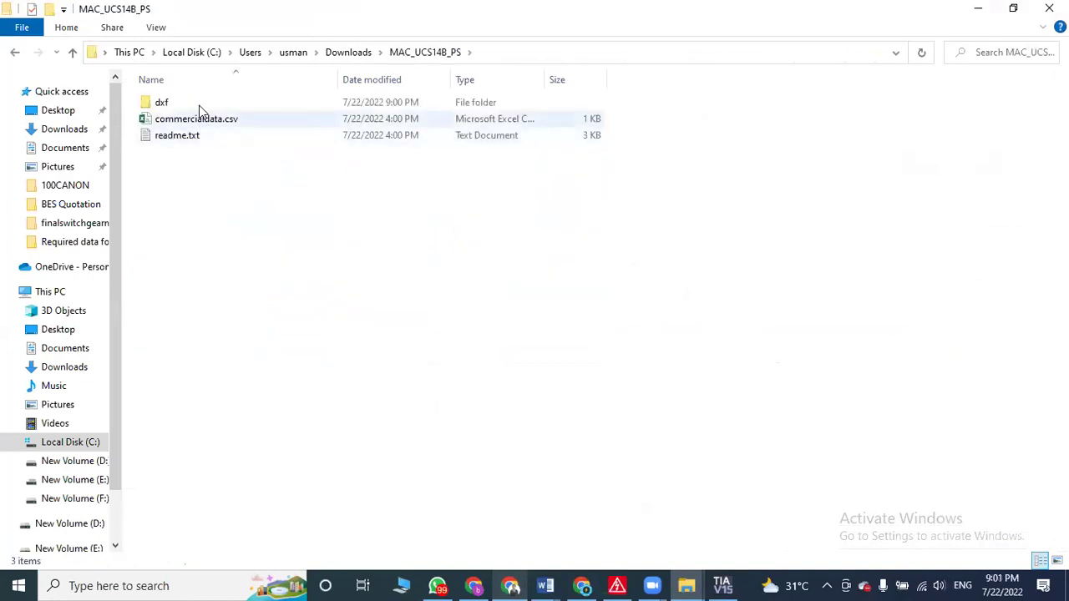
double_click(199, 102)
double_click(199, 102)
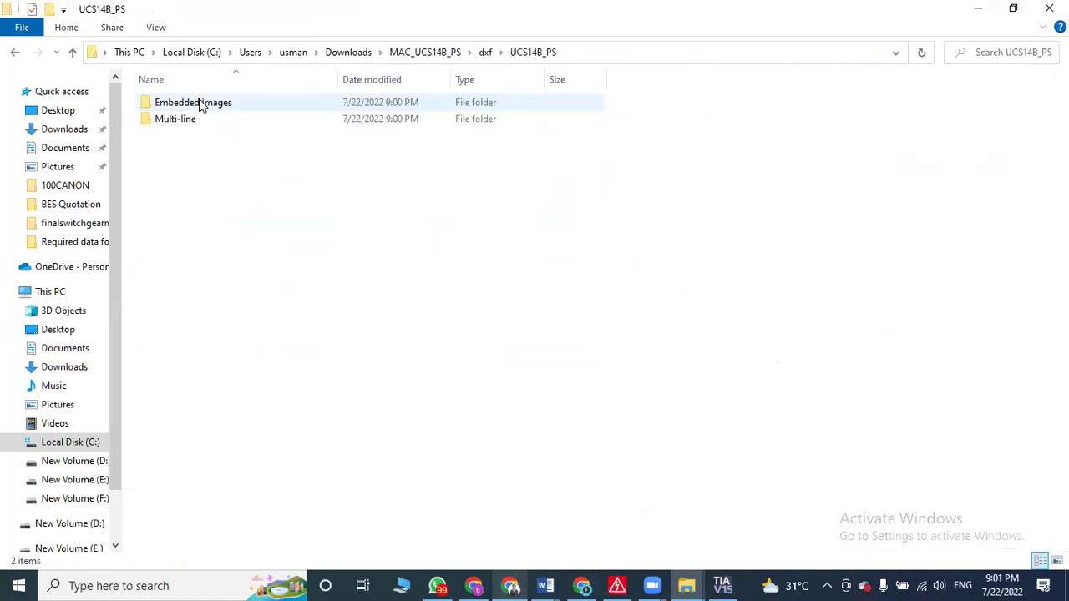
double_click(199, 102)
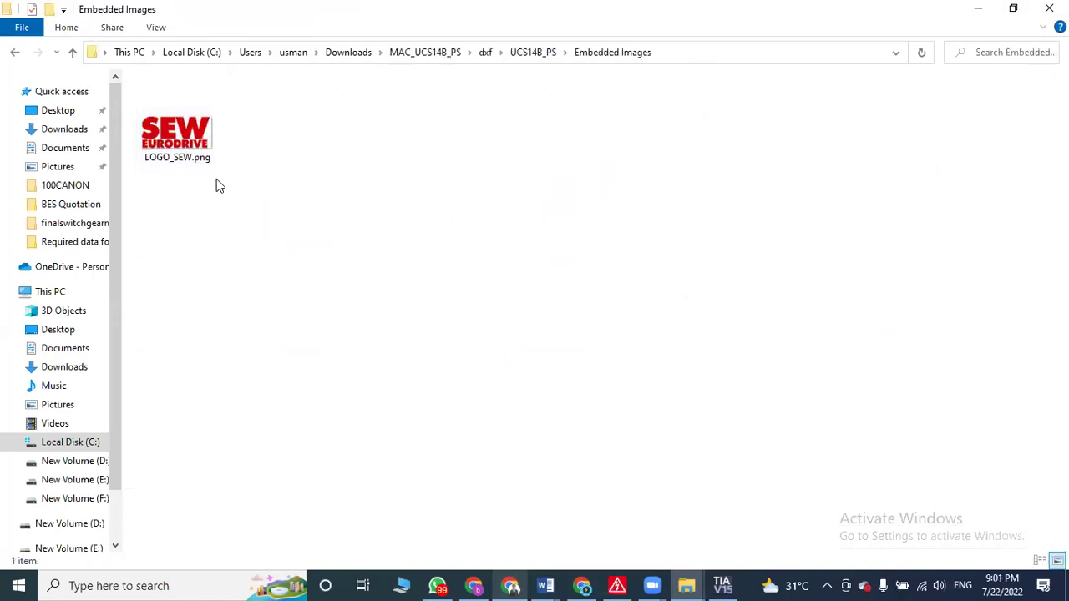
click(72, 52)
double_click(167, 117)
- Import UCS14B_PS_F1.dxf into the EPLAN panel layout with the Default scheme at 1:1 scaling, placing it right of the CPU drawing
drag(197, 184, 616, 332)
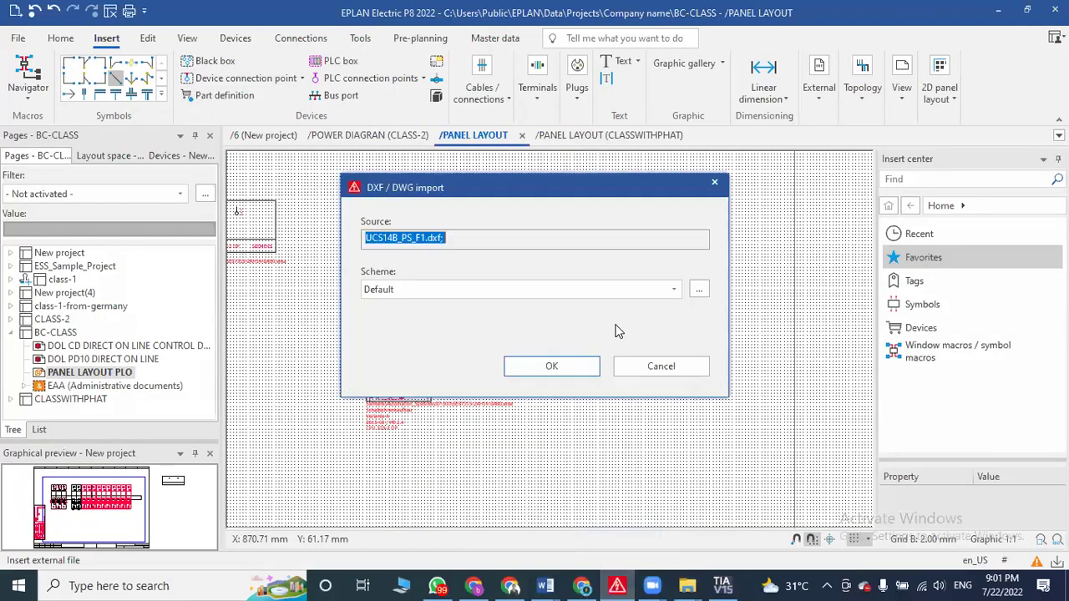
click(556, 366)
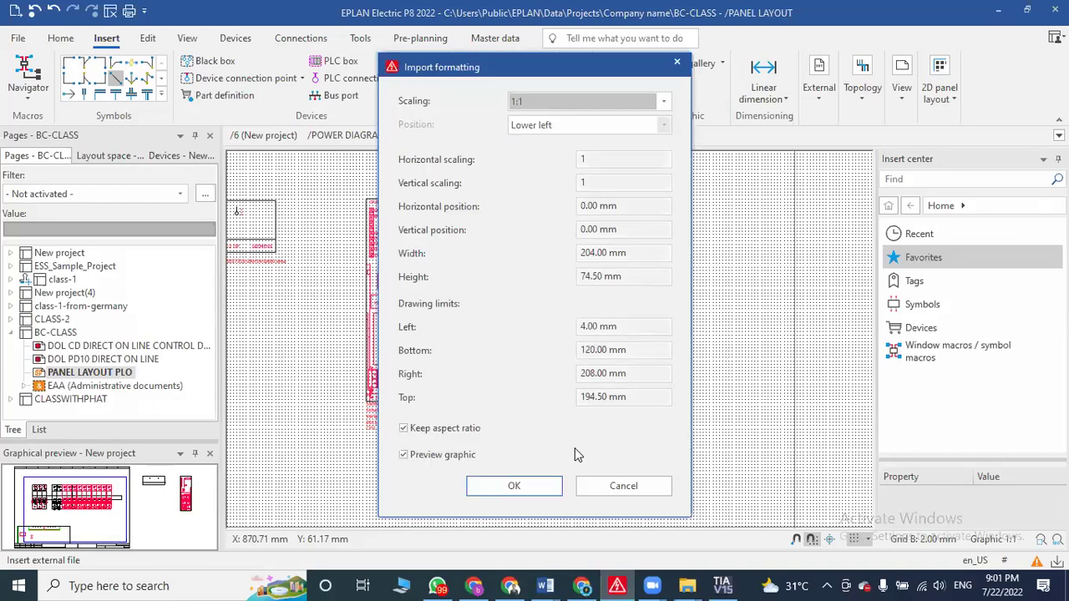
click(535, 491)
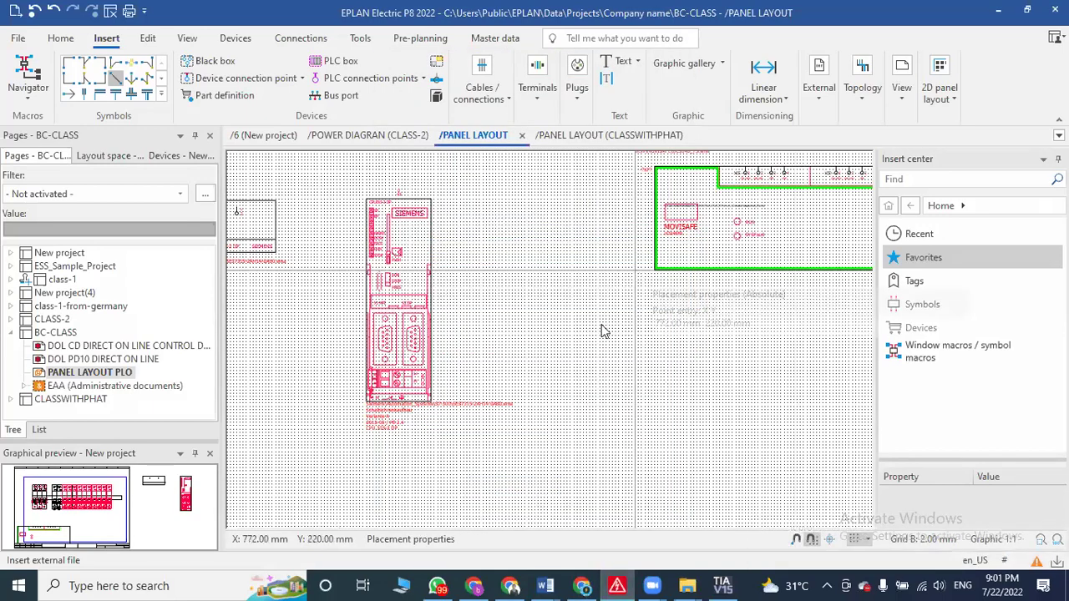
click(465, 307)
scroll(493, 376, up, 2)
scroll(492, 375, down, 2)
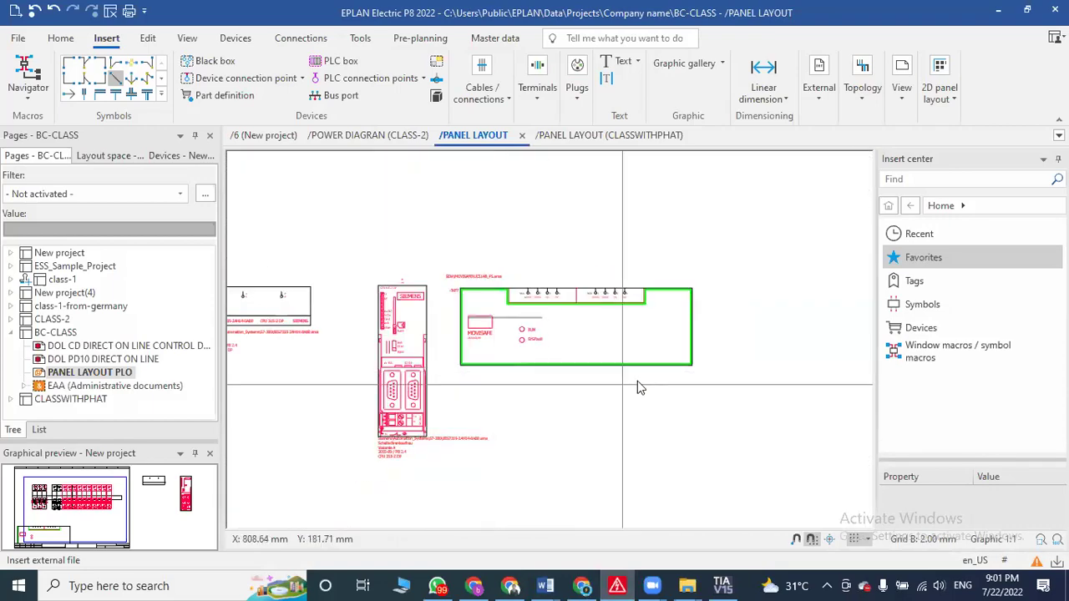
- Import UCS14B_PS_E1.dxf from the Multi-line folder with the Default scheme and place it above the CPU and first MOVISAFE drawing
mouse_move(686, 585)
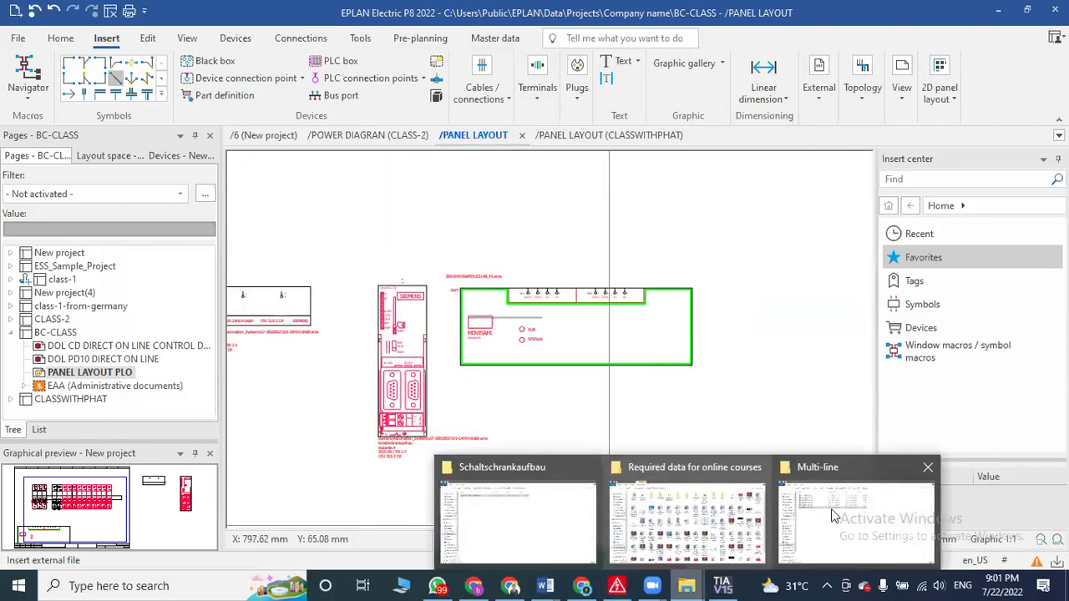
click(860, 505)
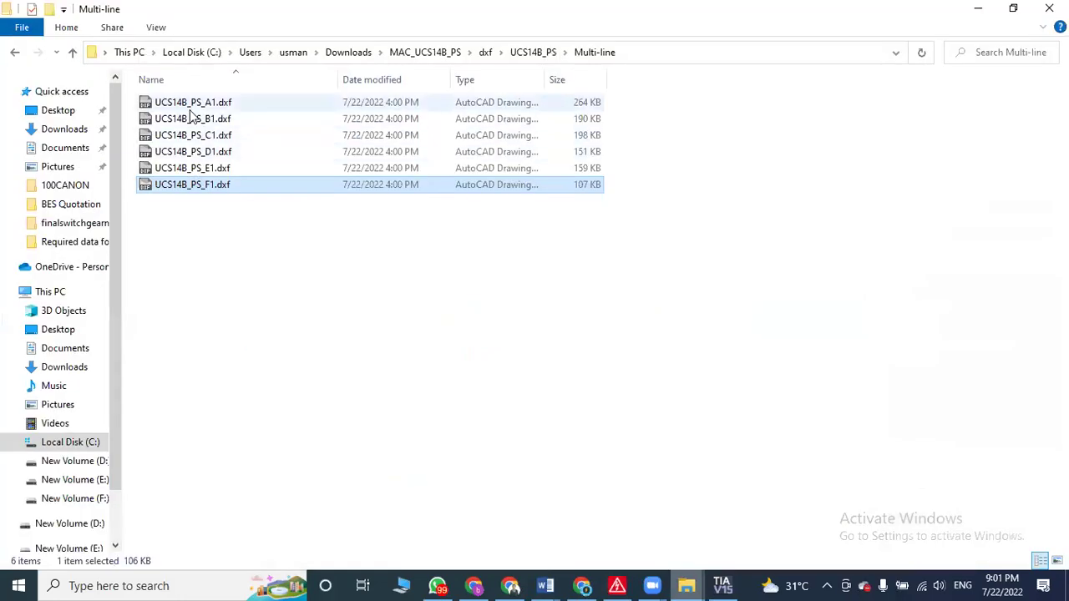
click(198, 168)
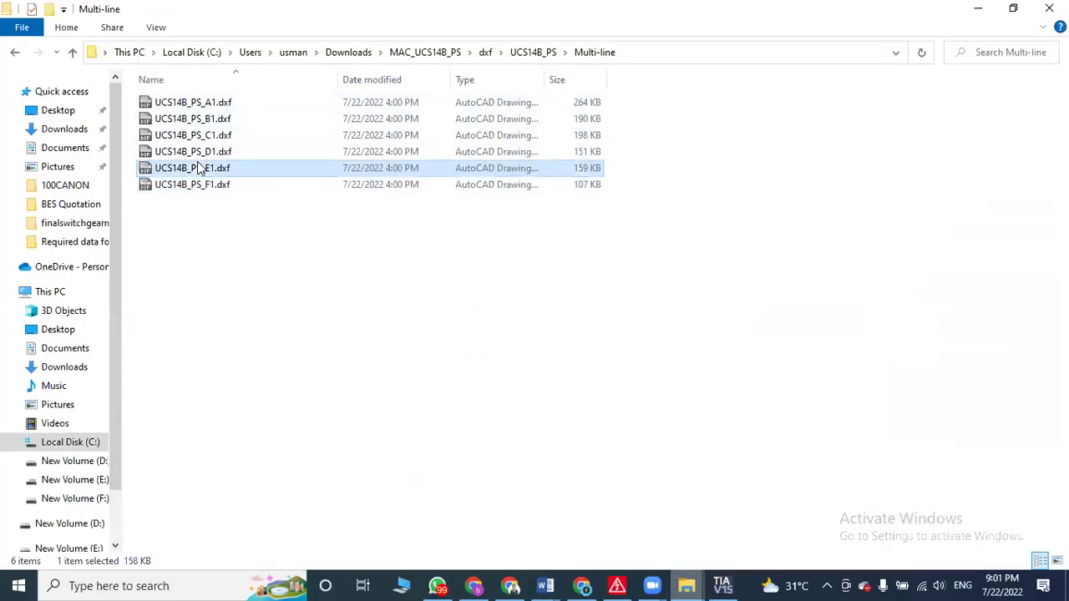
drag(209, 170, 772, 333)
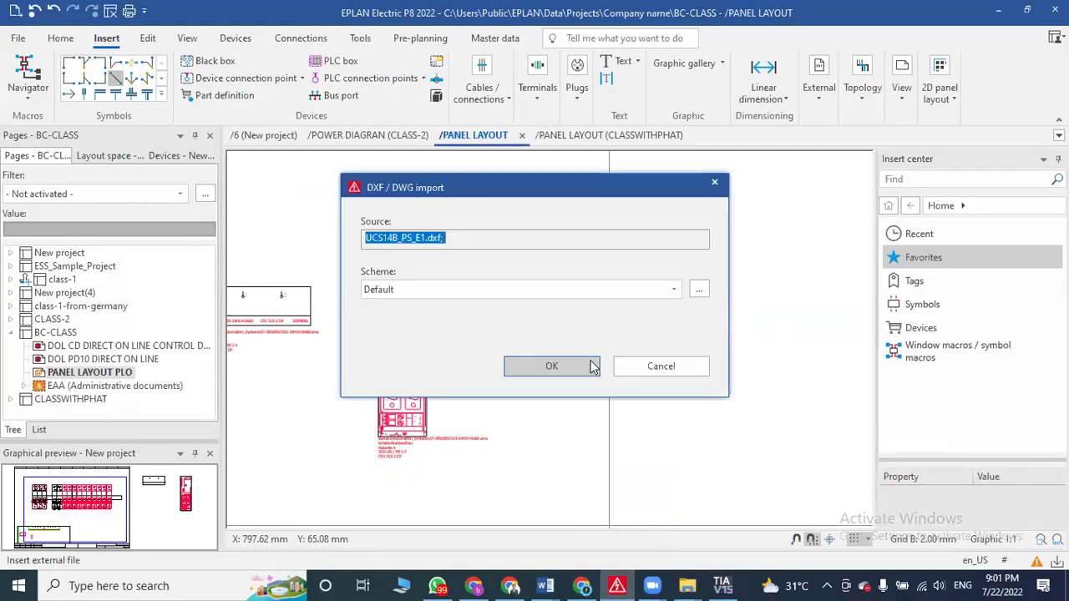
click(552, 365)
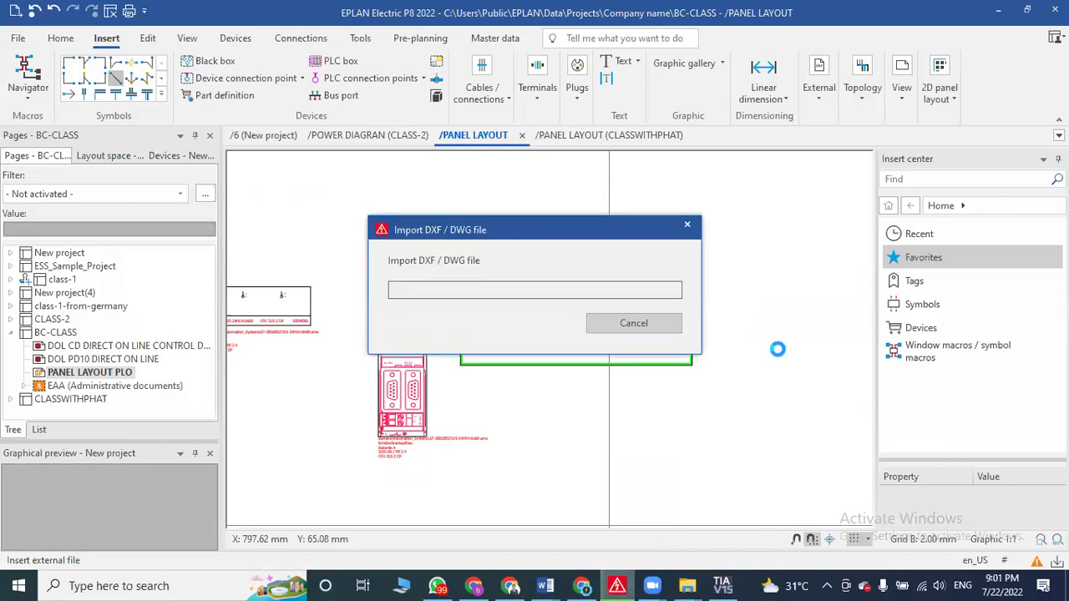
click(517, 486)
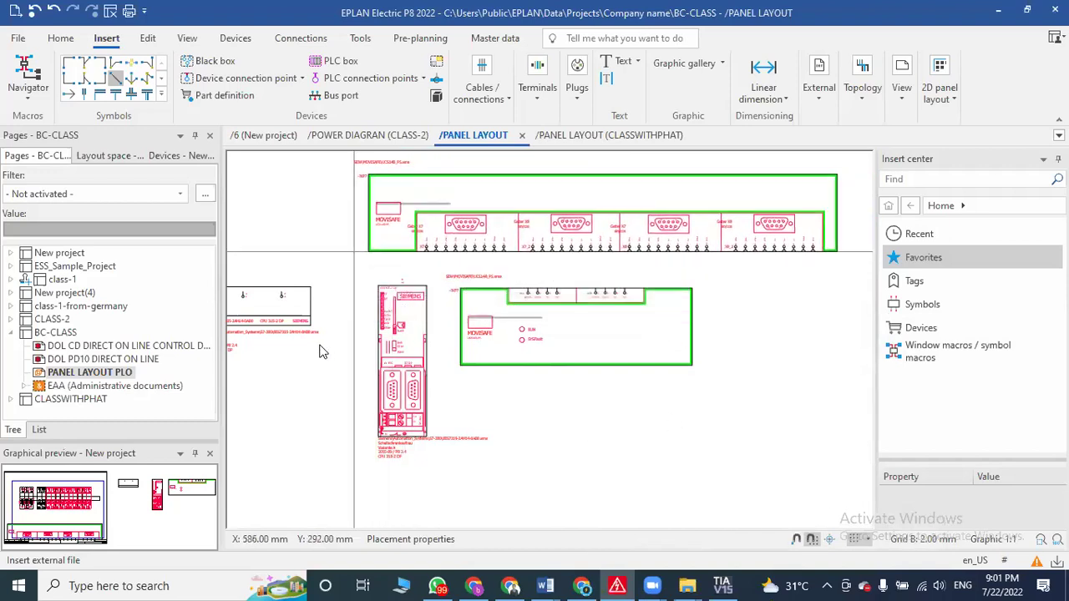
click(378, 275)
scroll(377, 276, down, 2)
mouse_move(526, 358)
middle_down()
mouse_move(615, 303)
mouse_move(594, 334)
middle_up()
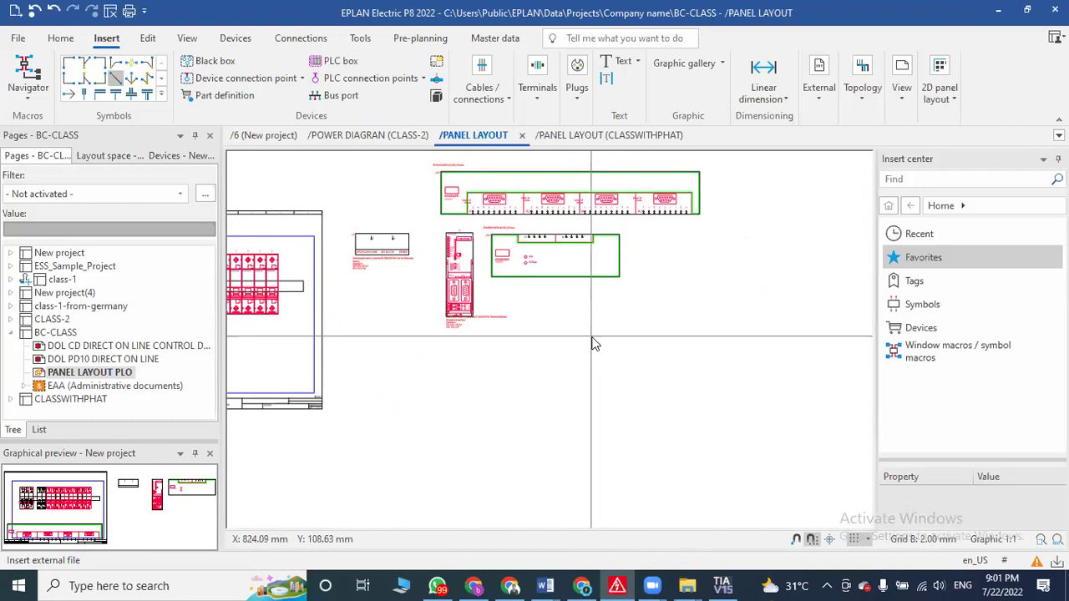
- Switch to TIA Portal and review the modules on Rail_0 together with the second rack
click(722, 585)
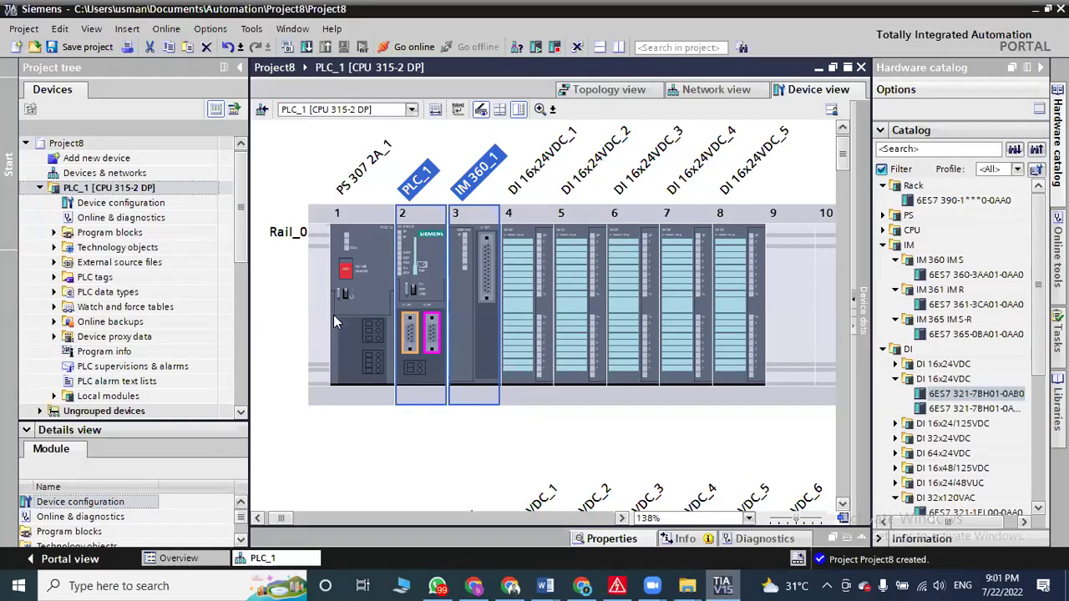
ctrl+scroll(300, 336, down, 2)
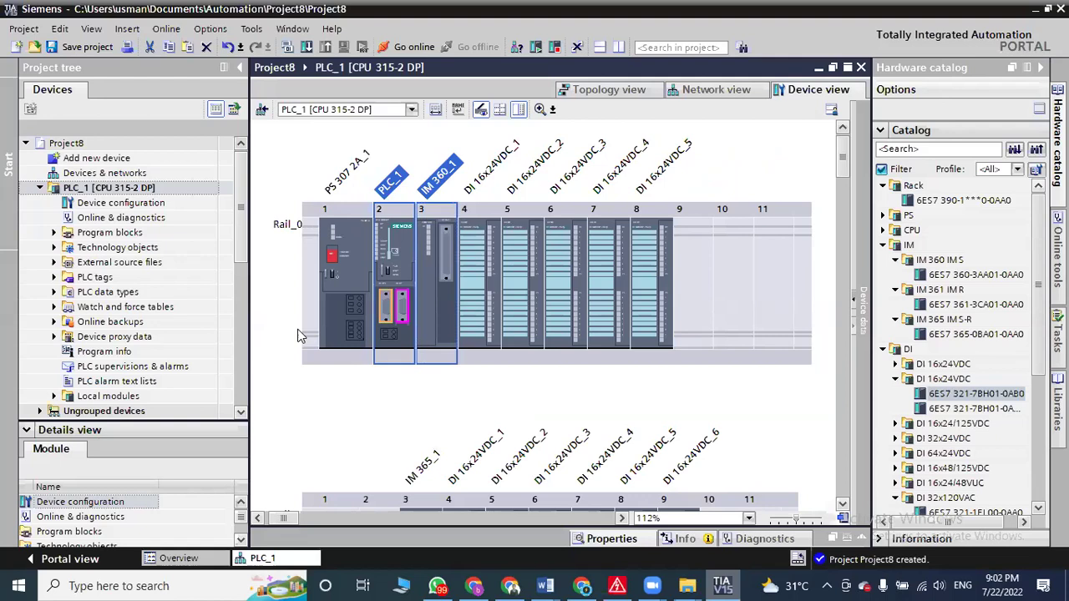
- Browse to the Required data for online courses folder on New Volume (D:) and open SINGLE LINE DIAGRAM.dwg in AutoCAD
click(402, 585)
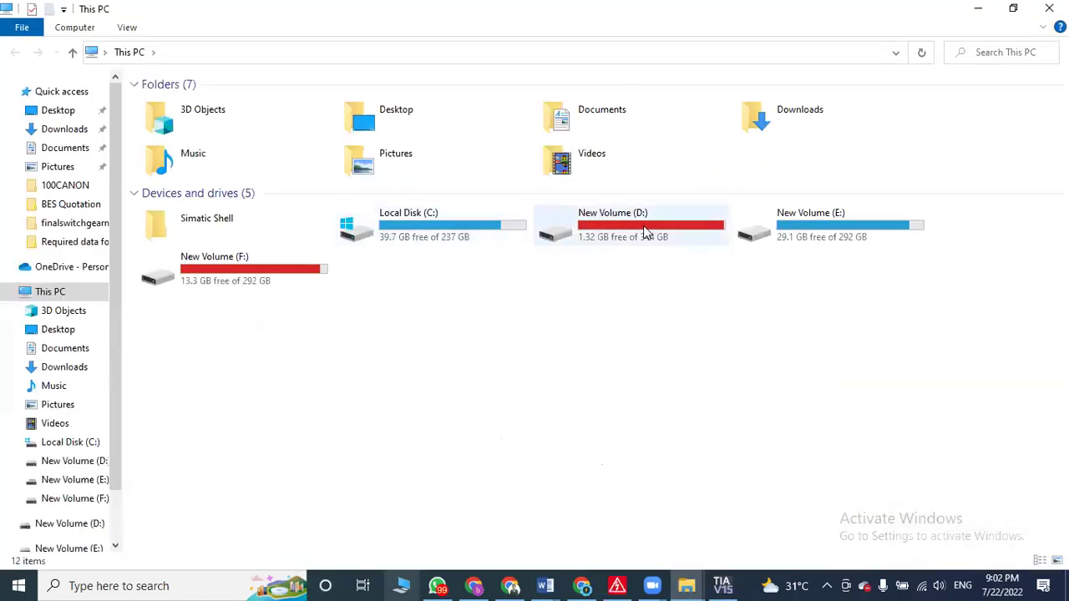
click(645, 232)
double_click(645, 232)
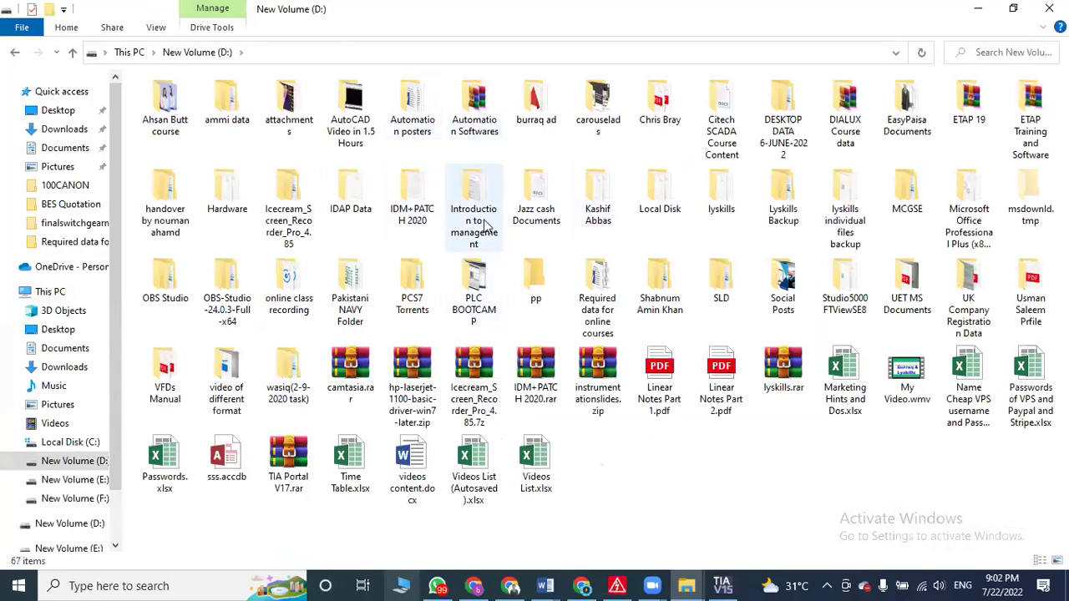
double_click(597, 288)
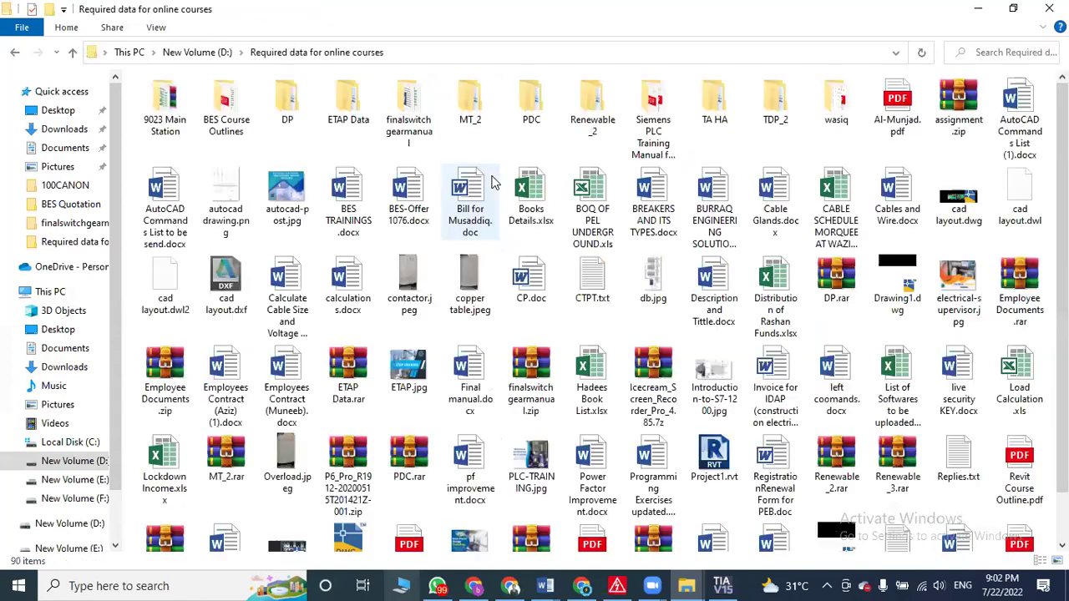
double_click(408, 124)
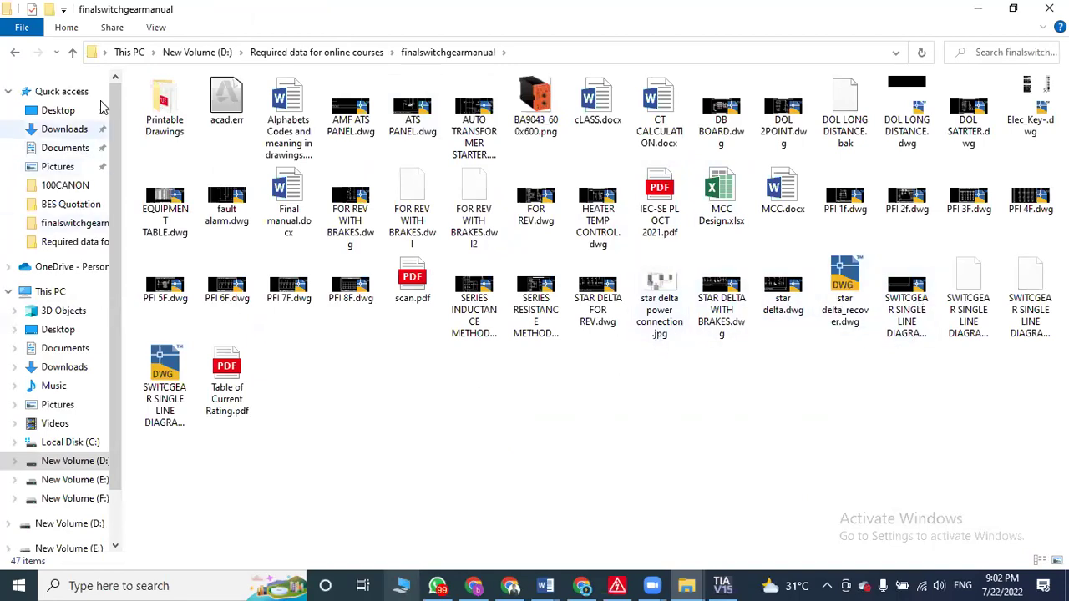
click(73, 54)
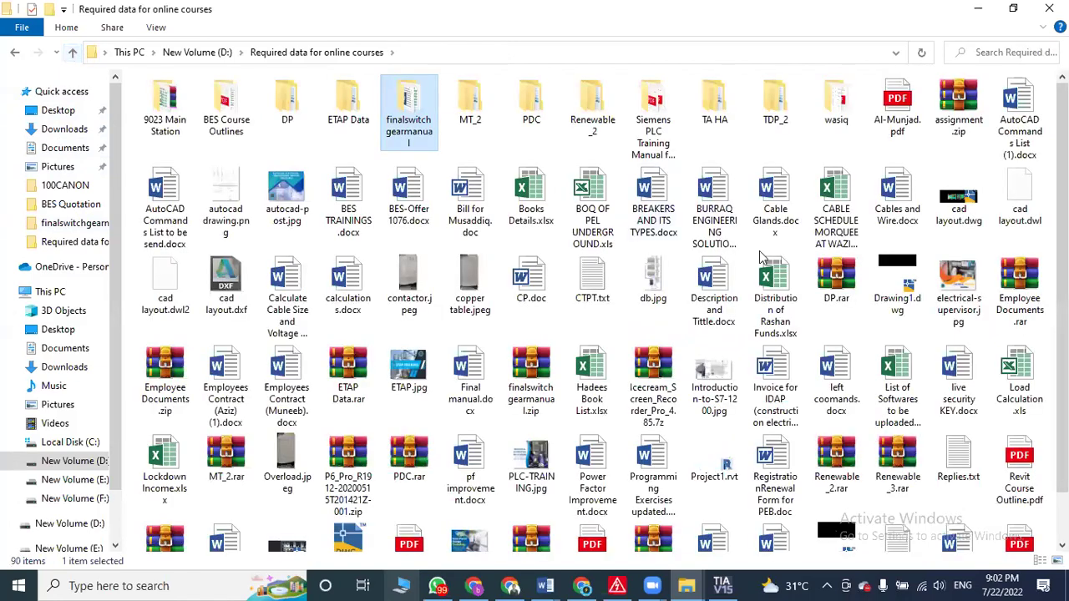
scroll(683, 285, down, 1)
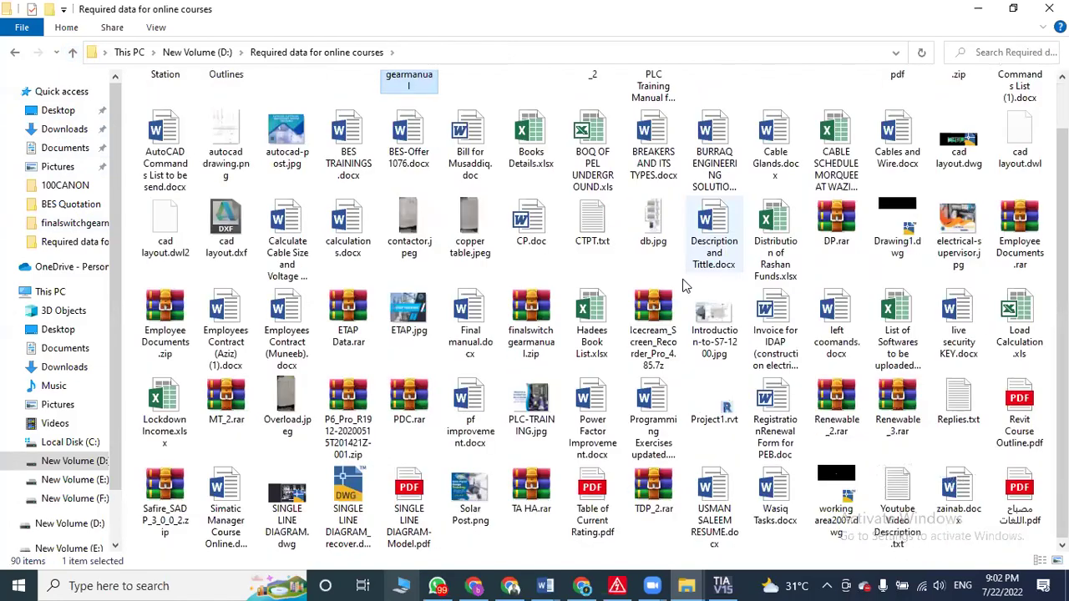
click(286, 505)
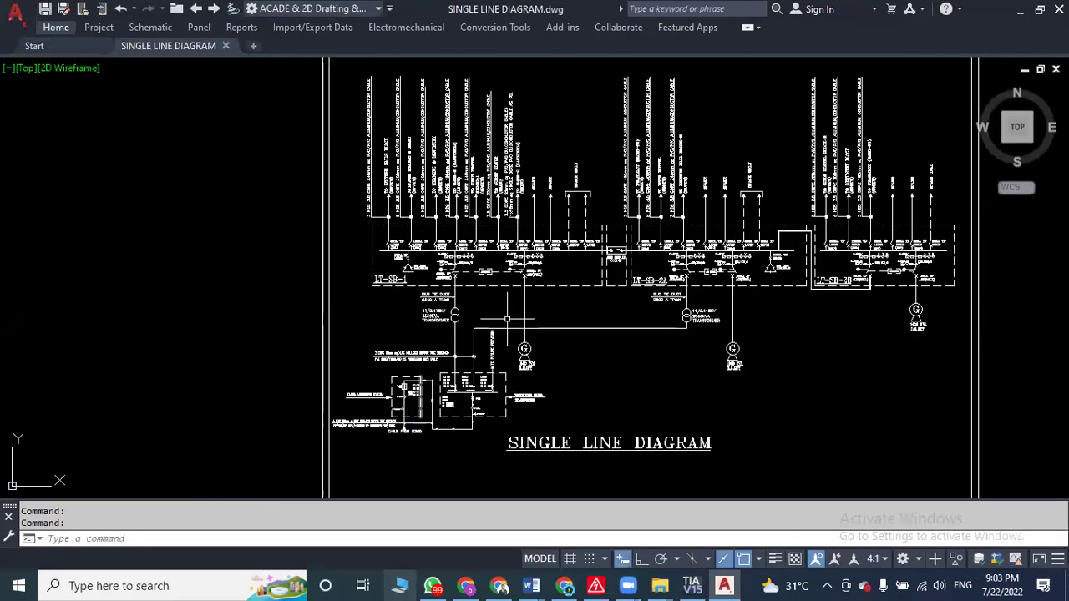
- Examine the VCBs, metering symbols, CTs and PTs in the transformer protection panel of the single line diagram
scroll(422, 409, up, 3)
scroll(462, 411, up, 5)
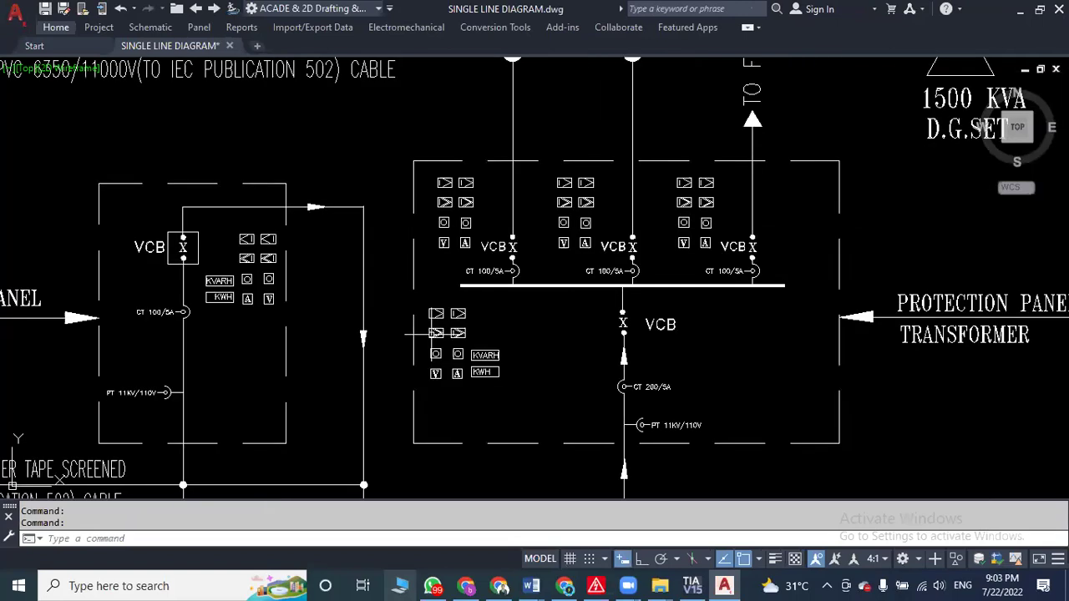
mouse_move(632, 271)
middle_down()
mouse_move(532, 426)
mouse_move(636, 234)
middle_up()
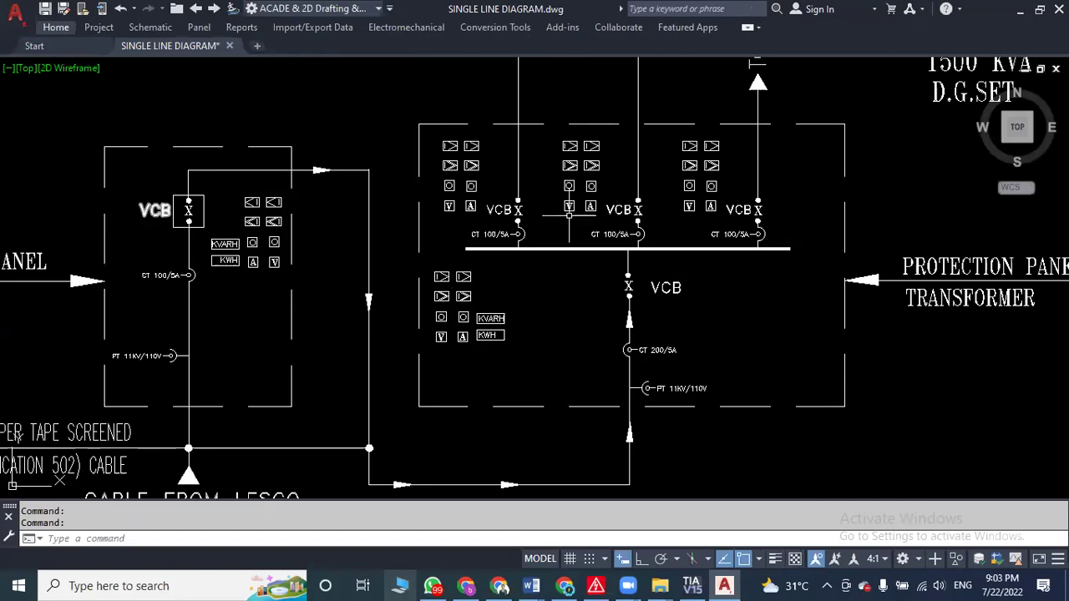
- Follow the single line diagram up to LT-SB-1 and examine the outgoing MCCB feeders along its busbar
middle_drag(568, 216, 414, 570)
middle_drag(480, 130, 470, 401)
middle_drag(430, 192, 465, 349)
middle_drag(346, 261, 383, 326)
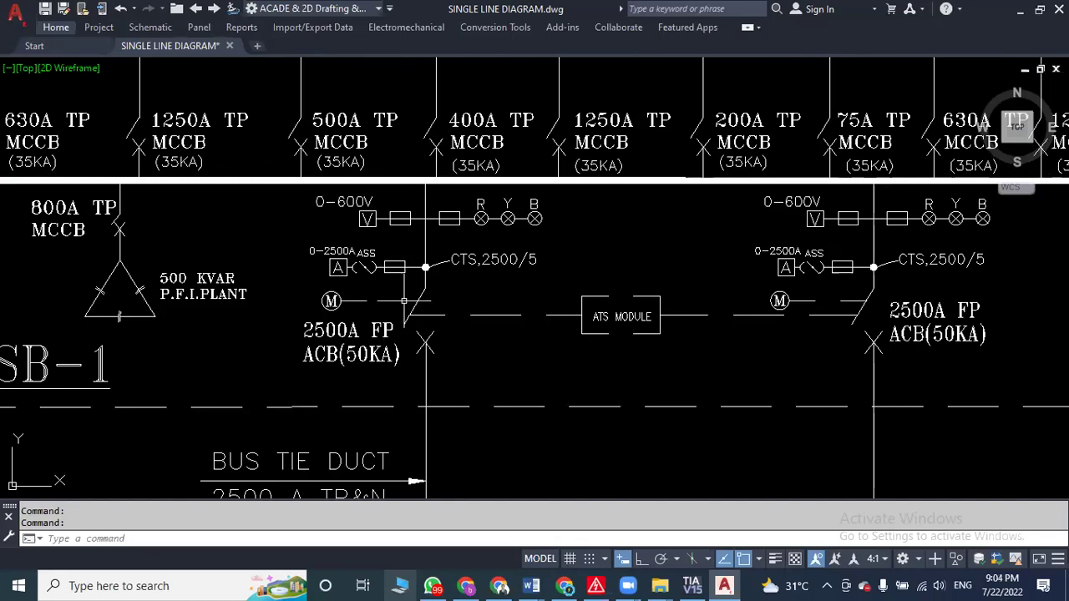
scroll(485, 428, down, 4)
scroll(495, 299, up, 2)
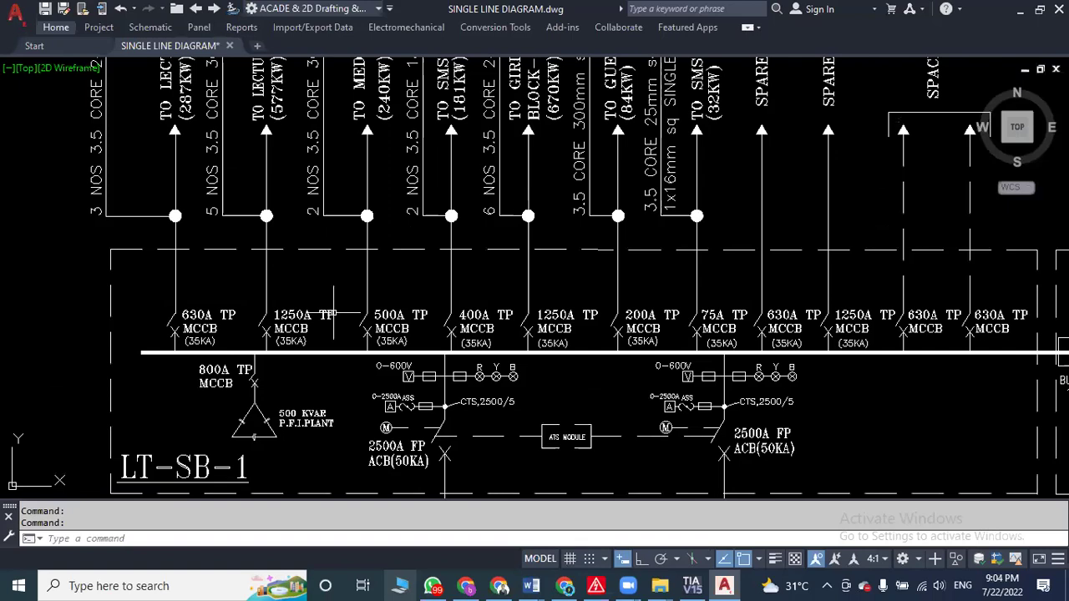
mouse_move(201, 328)
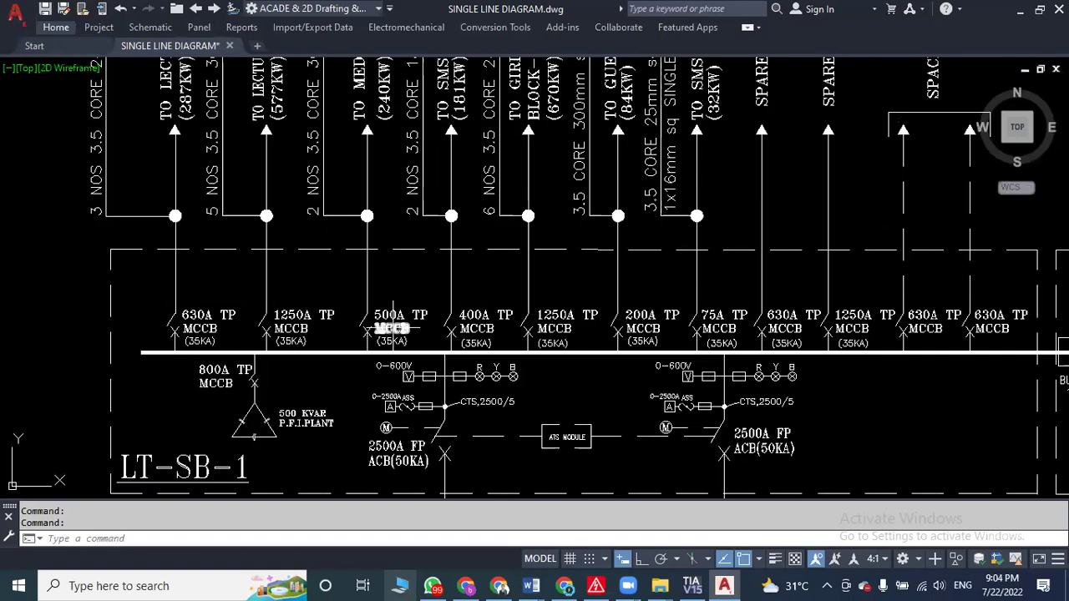
mouse_move(413, 216)
middle_down()
mouse_move(412, 286)
mouse_move(356, 116)
middle_up()
middle_drag(305, 386, 288, 316)
- Examine the motorised 2500A ACB incomers of LT-SB-1 with their ATS module, bus tie duct, transformer and generator supply
scroll(284, 281, up, 3)
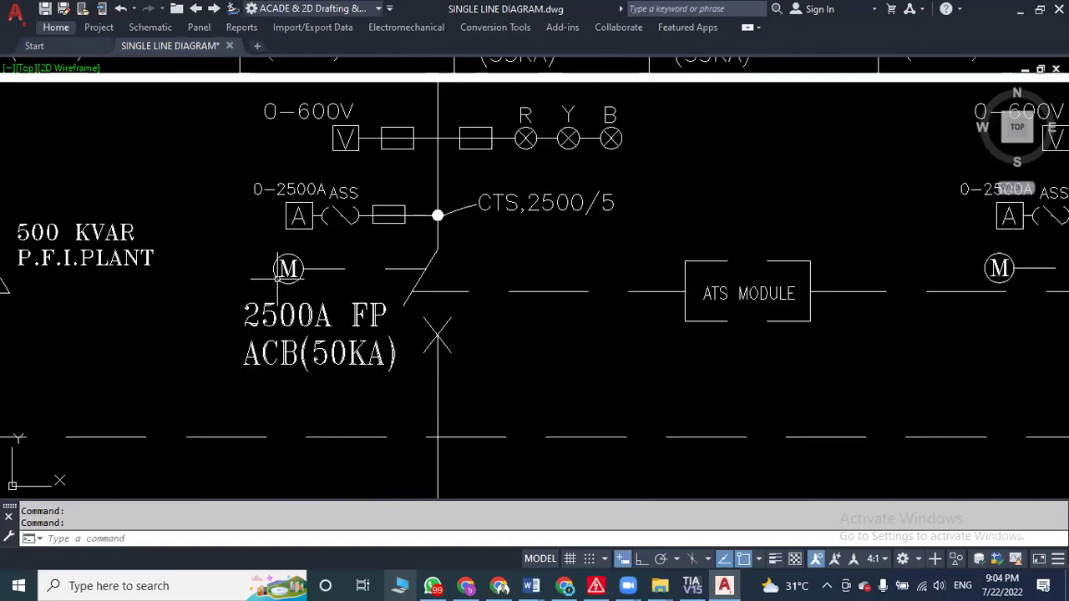
scroll(271, 268, up, 3)
scroll(391, 266, down, 3)
middle_drag(388, 266, 362, 185)
scroll(342, 242, down, 2)
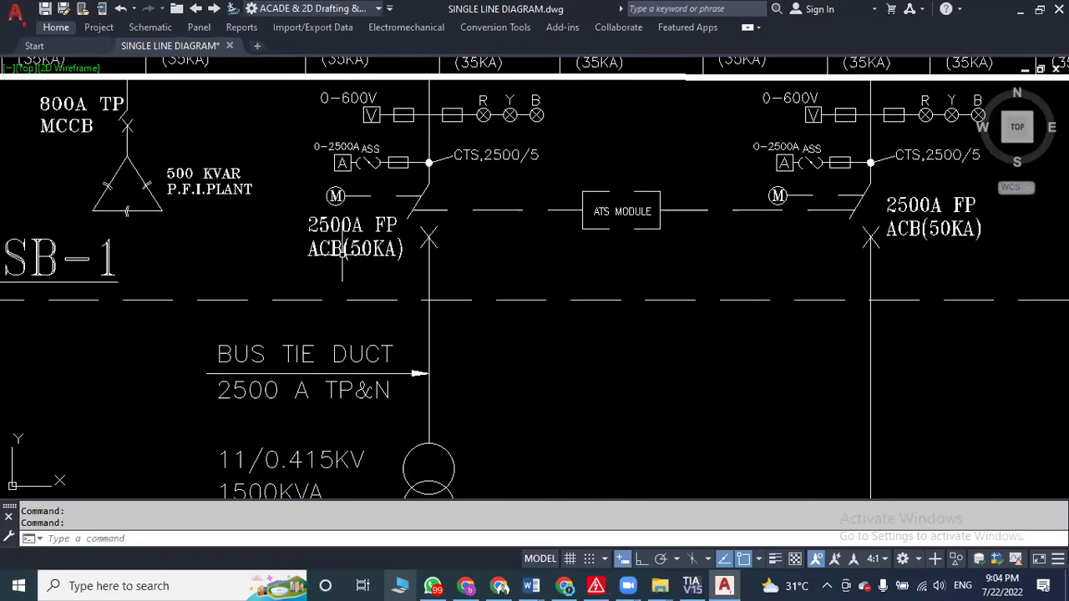
scroll(342, 248, down, 5)
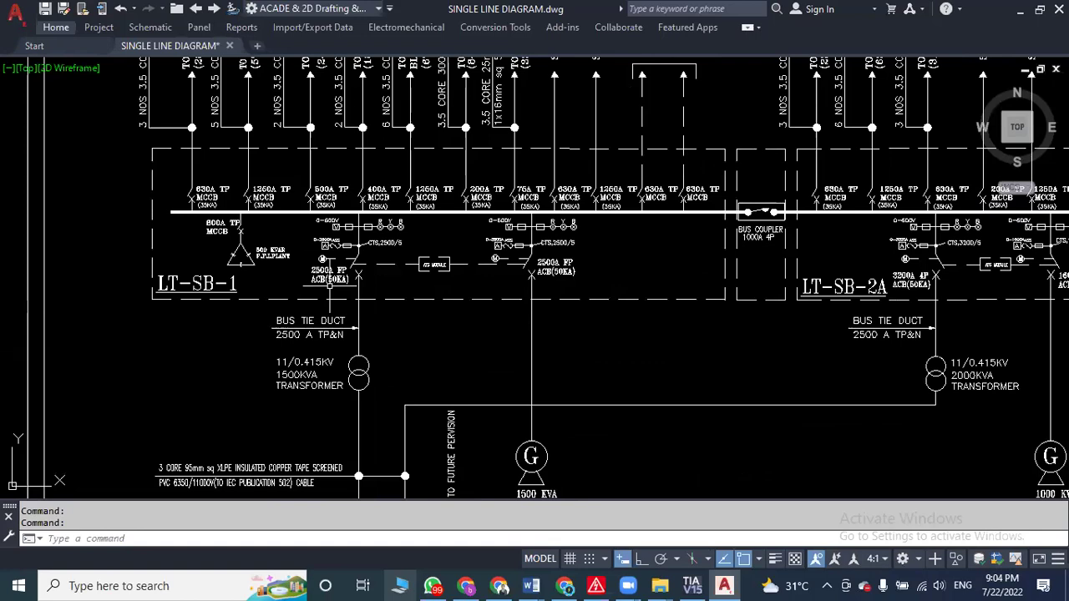
middle_drag(372, 192, 325, 228)
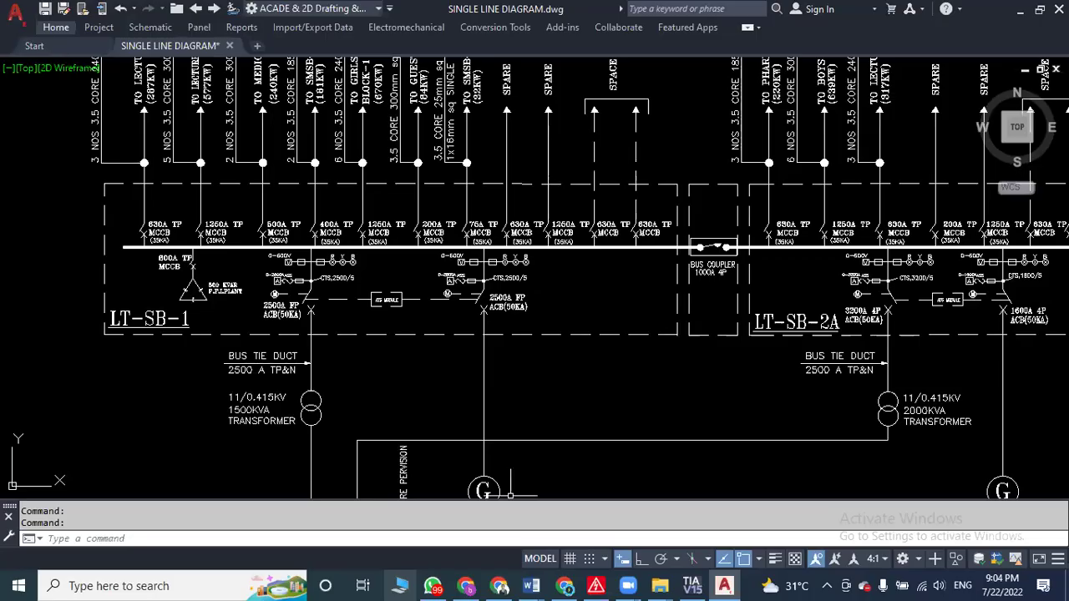
- Switch back to the EPLAN panel layout and view the imported module drawings beside the panel
click(596, 585)
scroll(710, 370, up, 2)
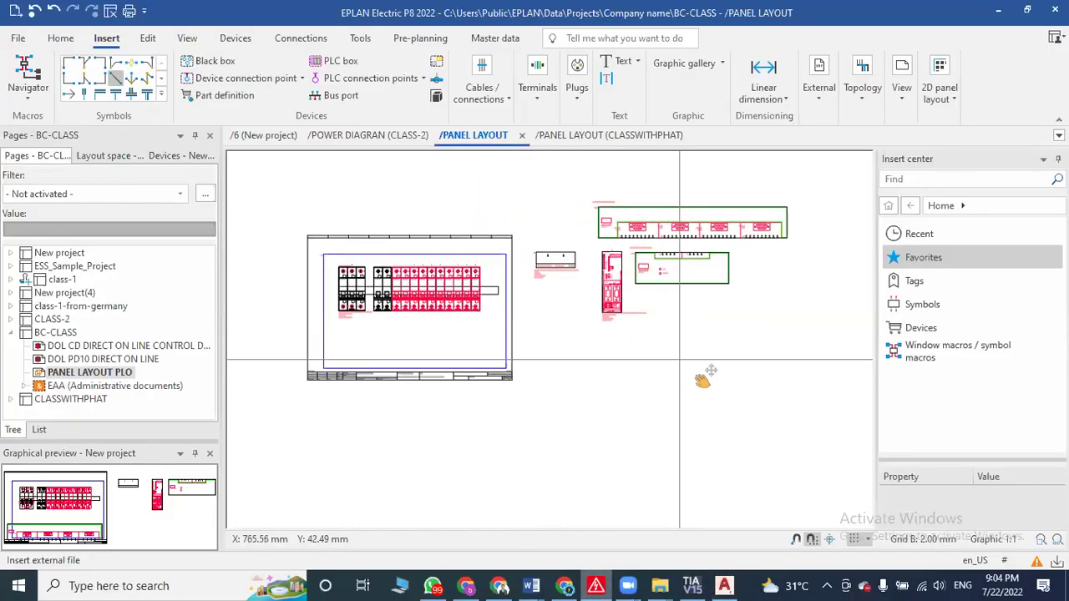